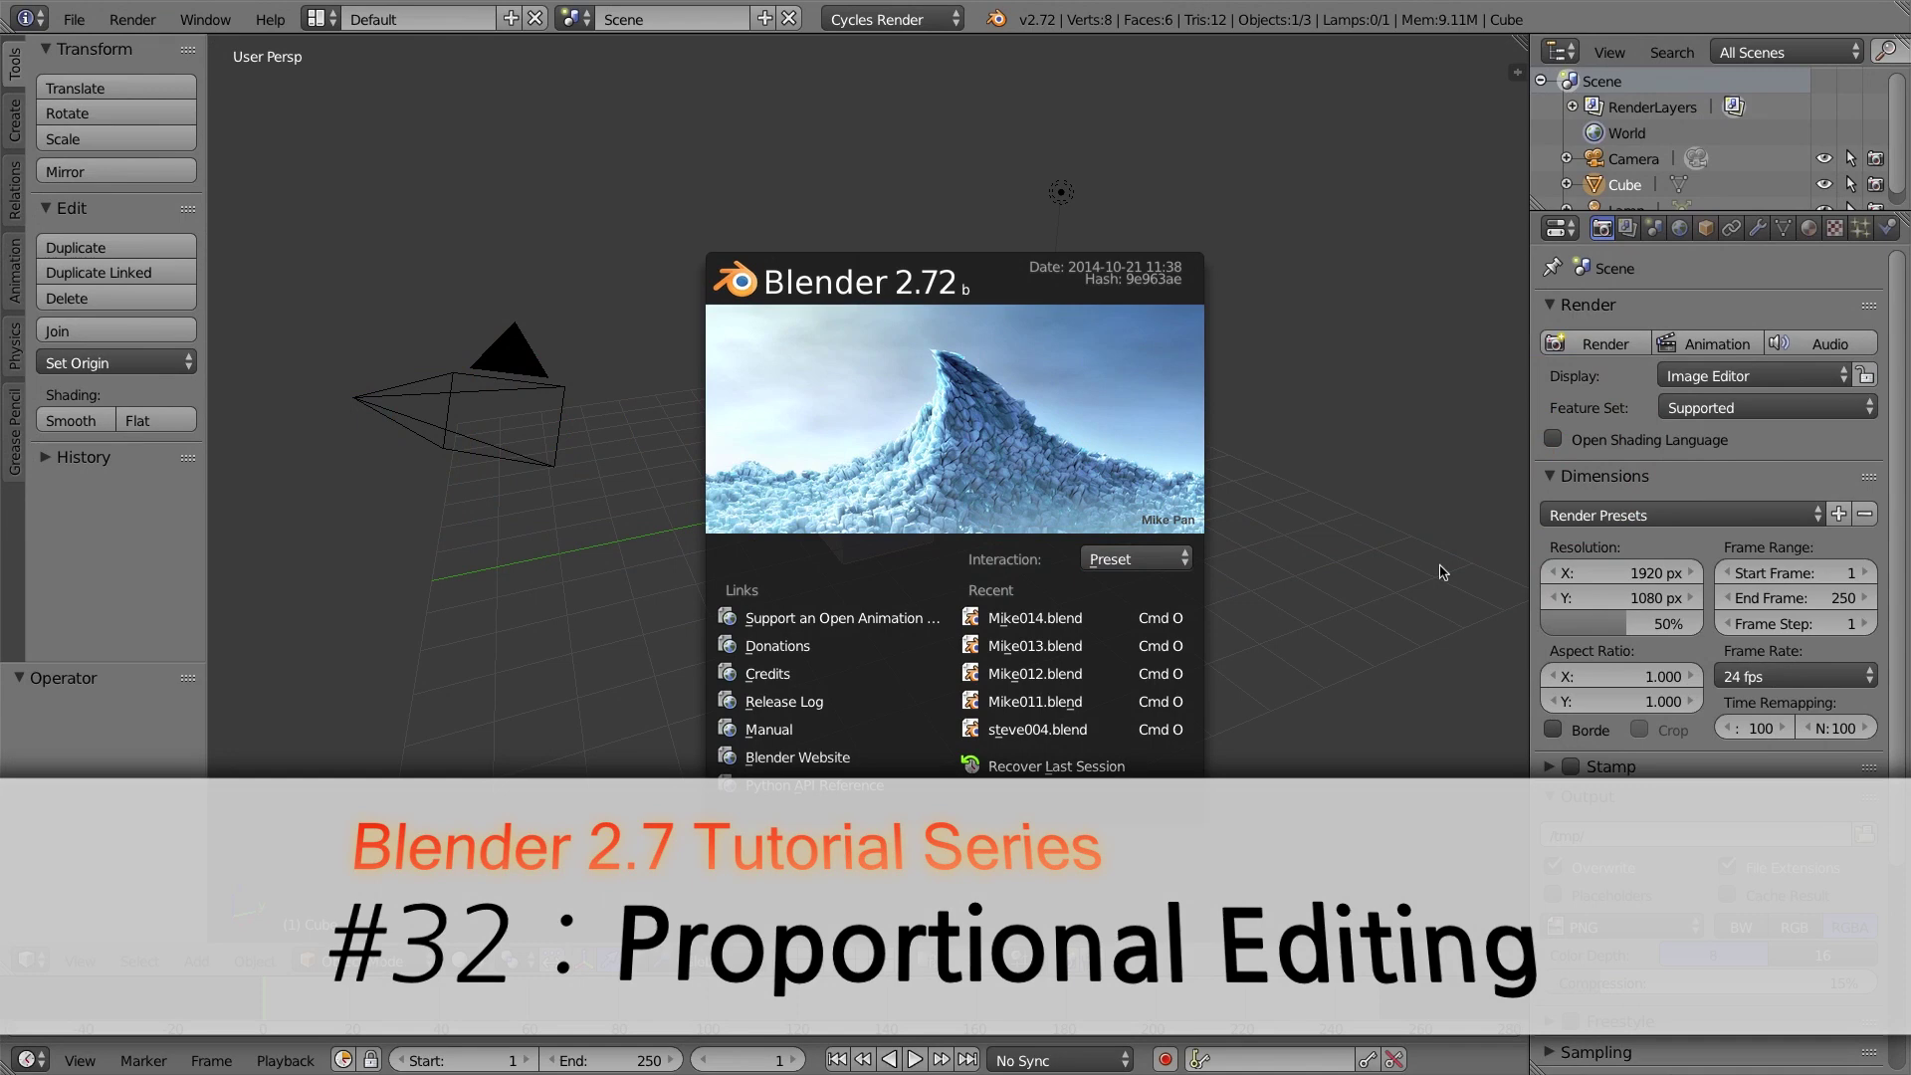
Close the startup splash to reveal the default cube, camera and lamp.
{"action": "left_click", "coordinate": [1168, 480]}
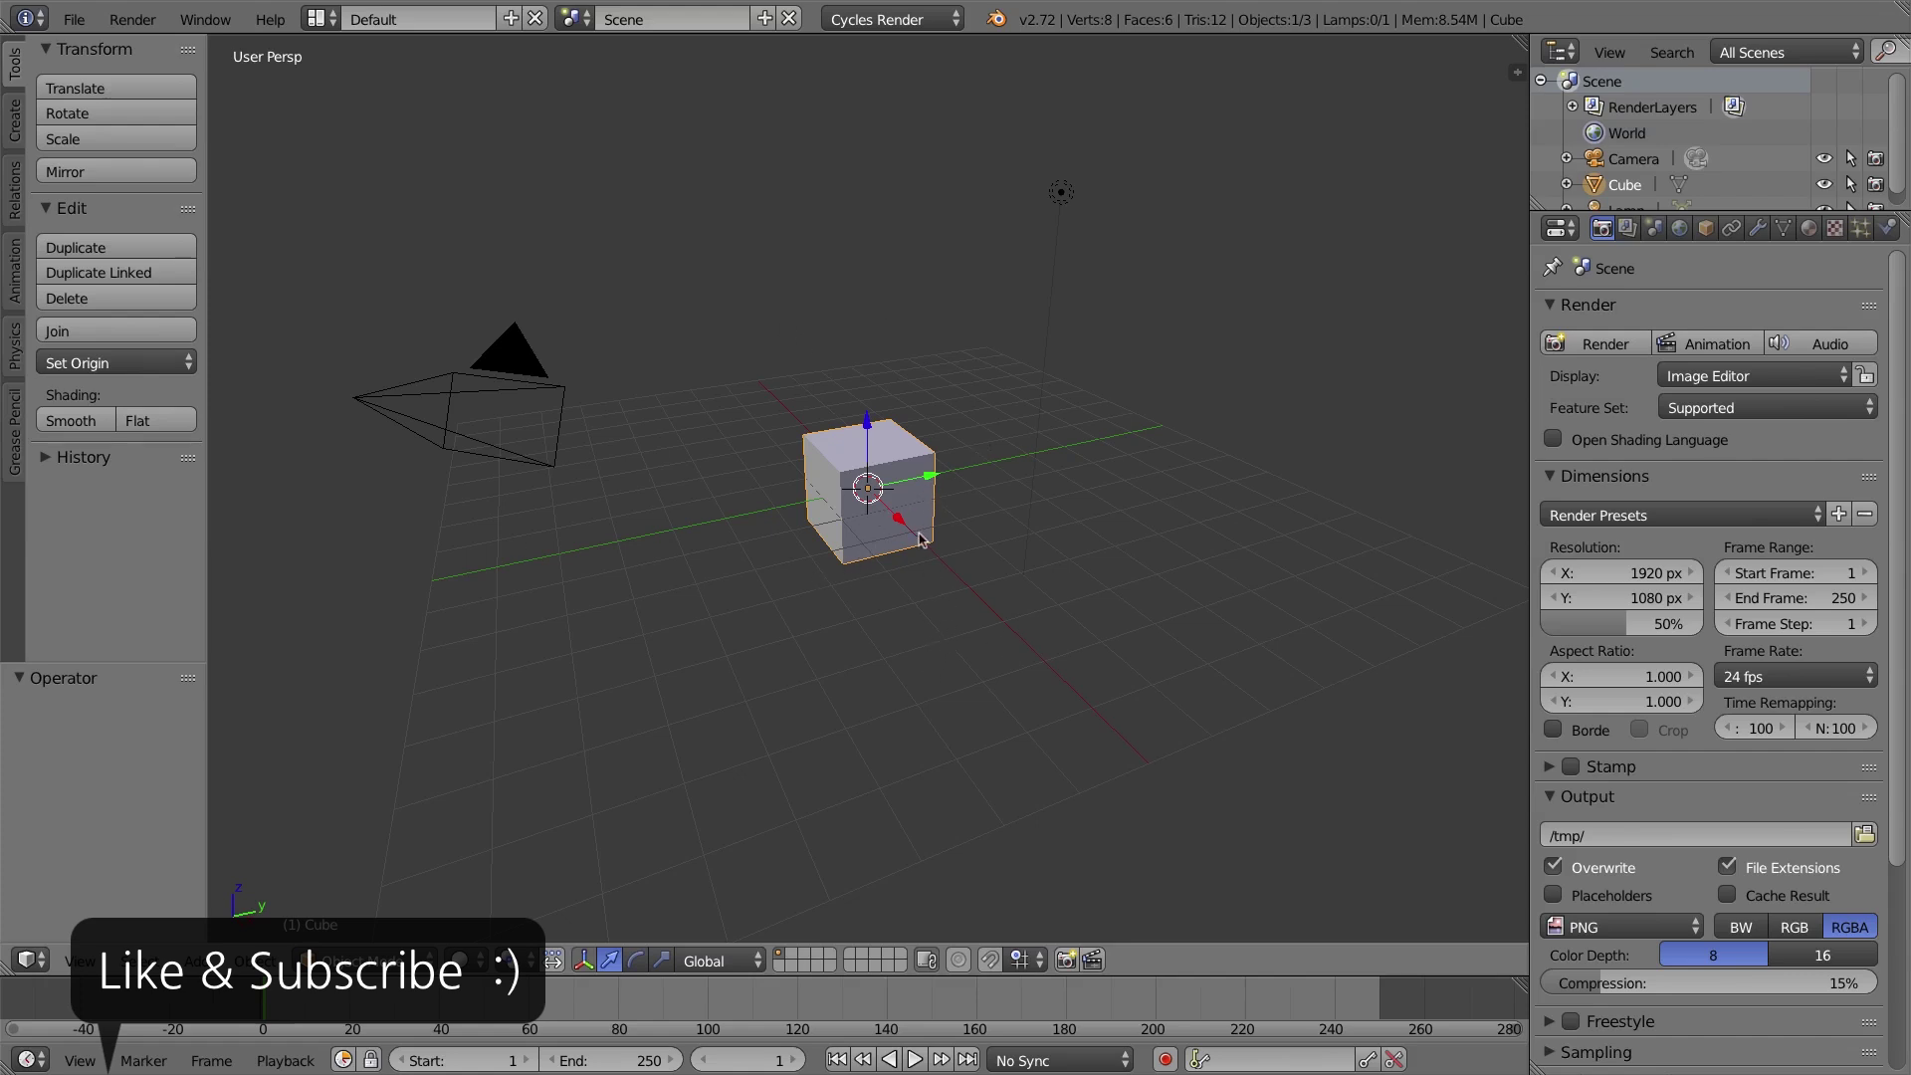
Duplicate the cube and place the copy to the left of the original.
{"action": "key", "text": "shift+d"}
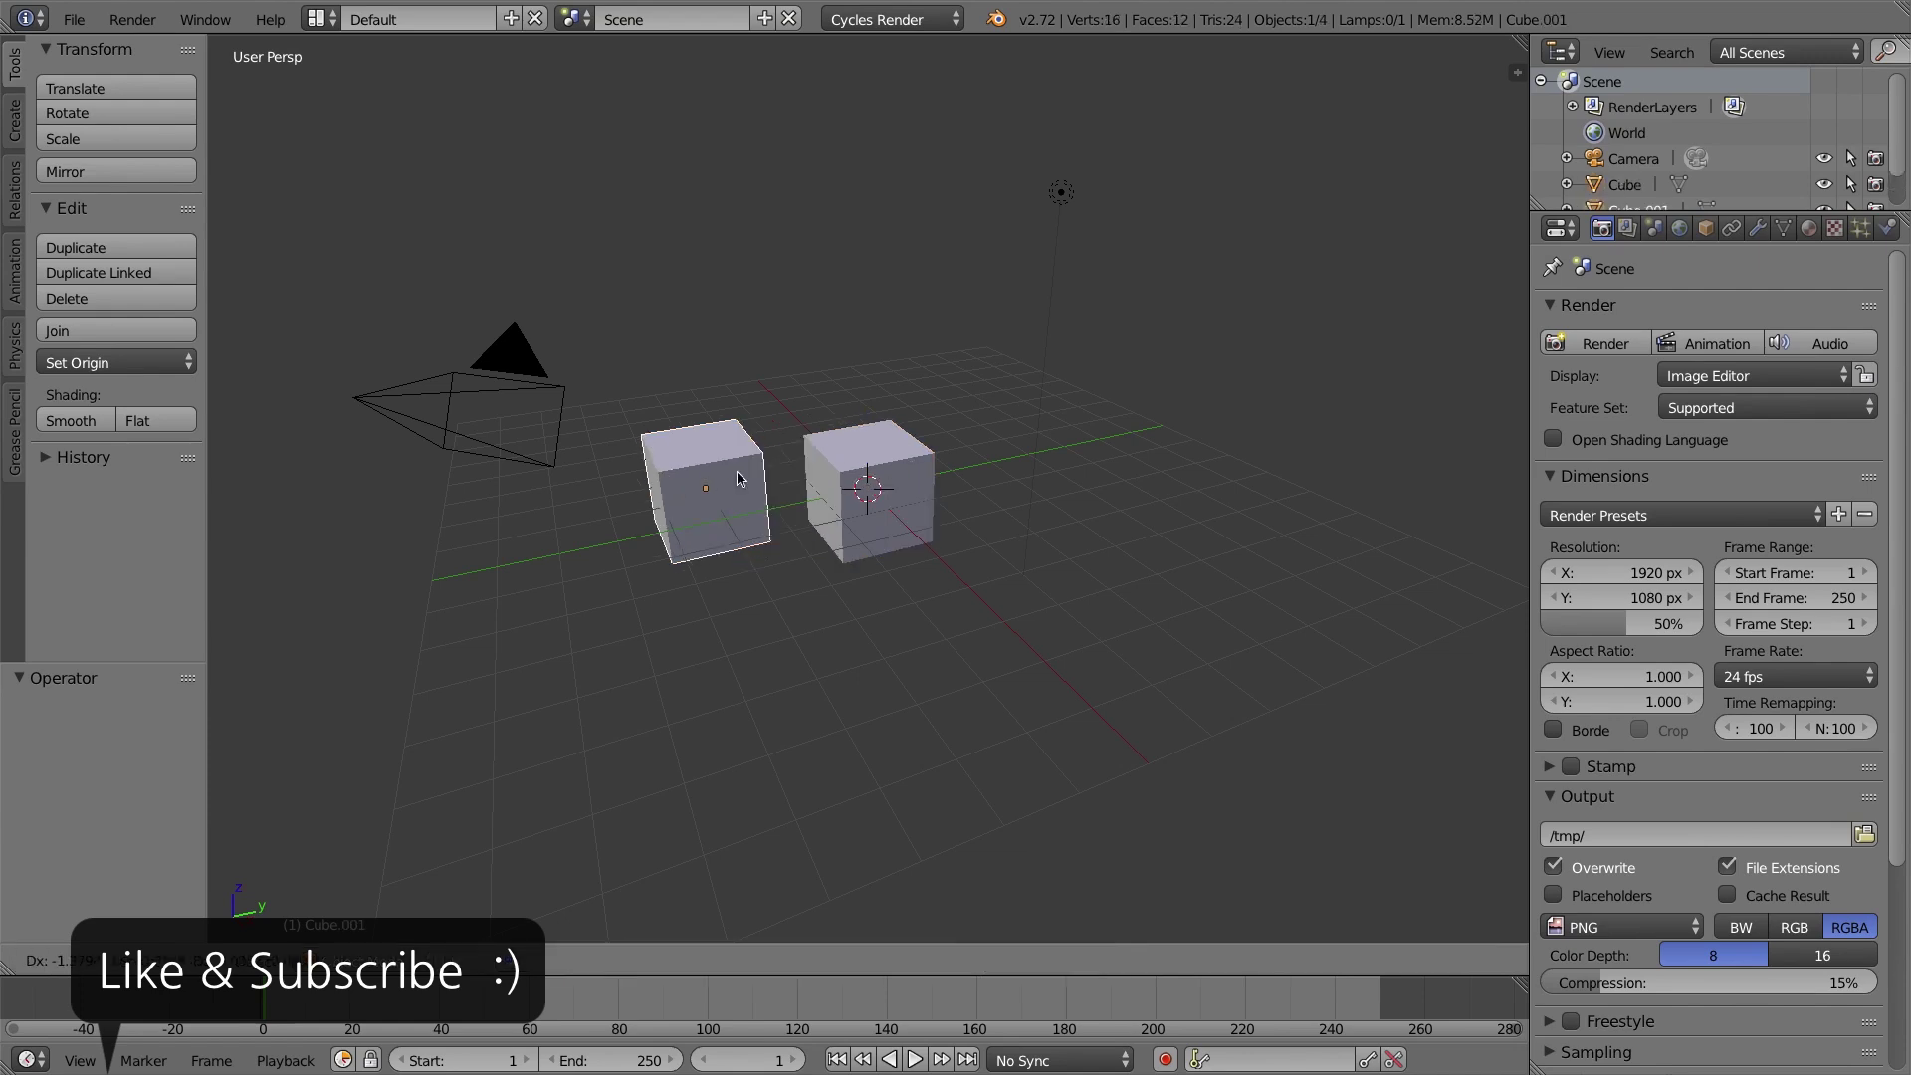
{"action": "left_click", "coordinate": [836, 547]}
{"action": "right_click", "coordinate": [881, 478]}
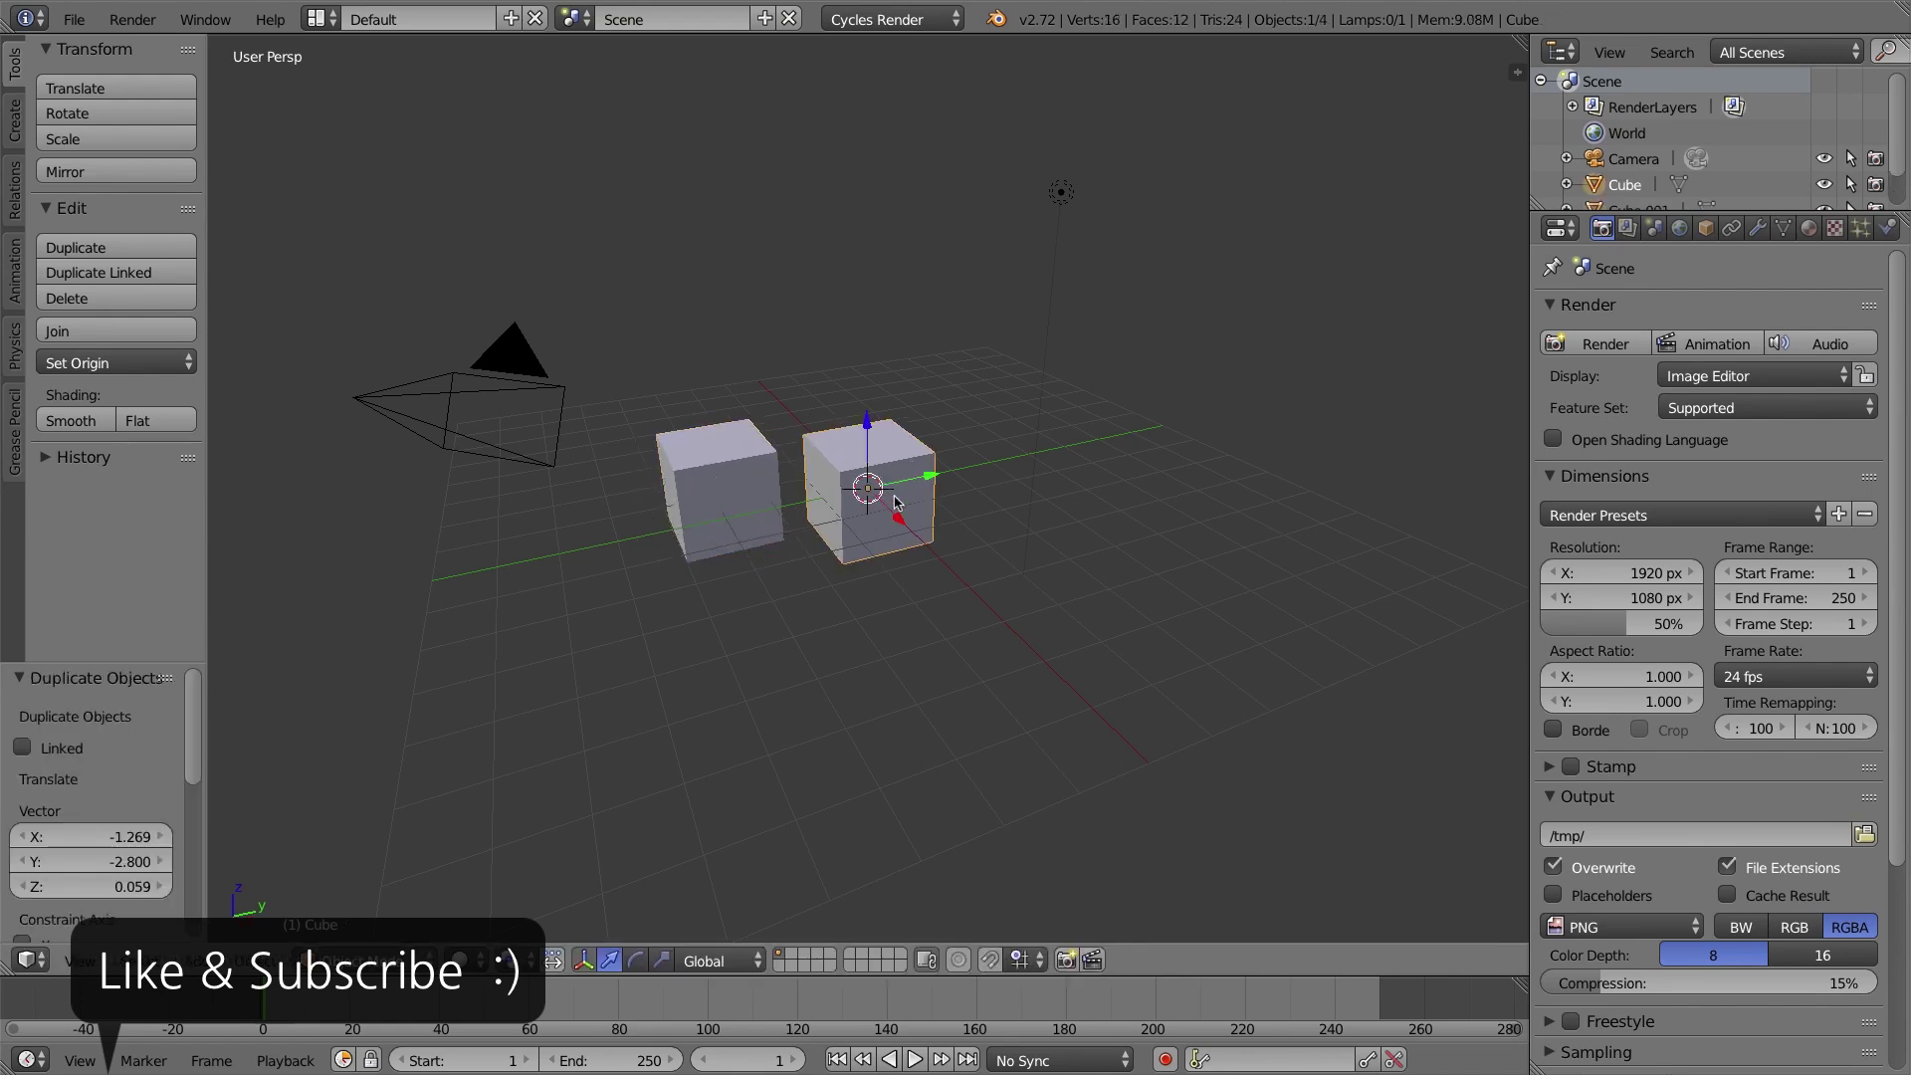
Enable proportional editing, hide the manipulator, and move the right cube with falloff.
{"action": "key", "text": "o"}
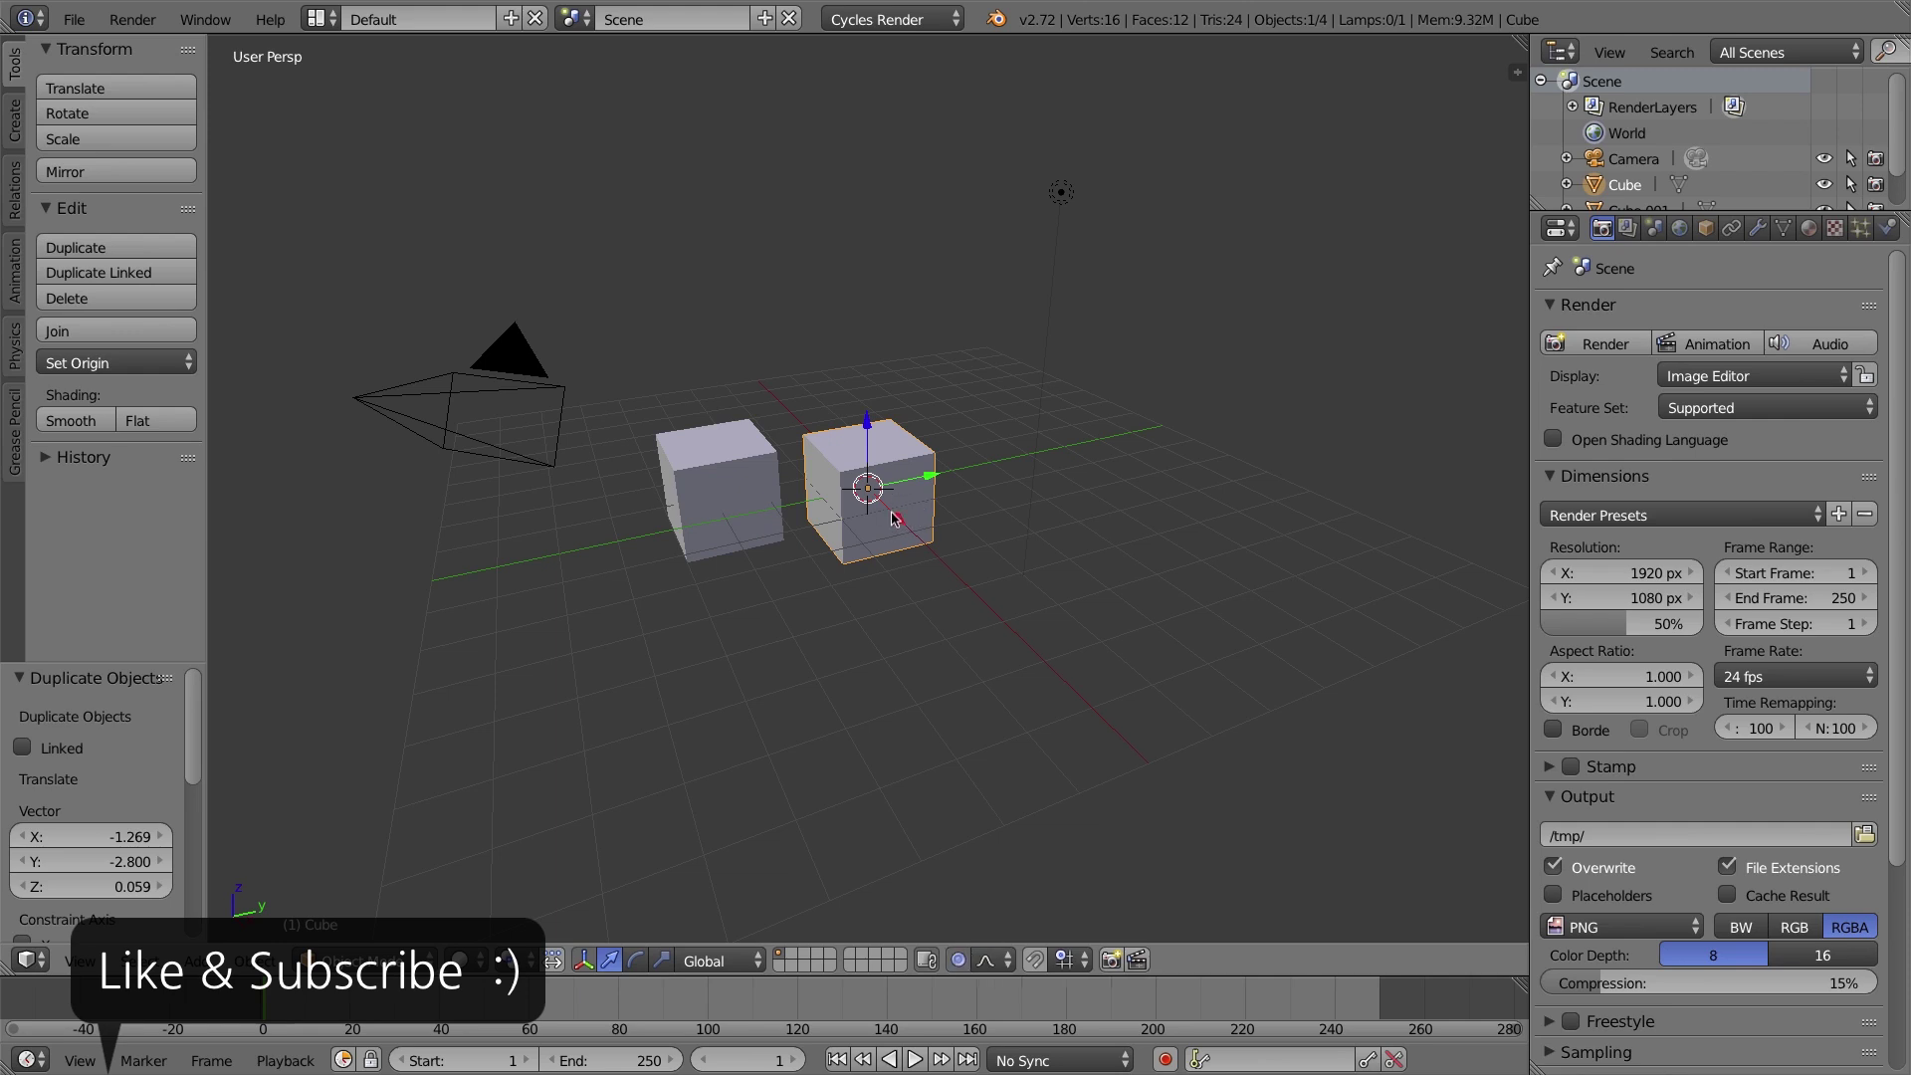
{"action": "key", "text": "ctrl+space"}
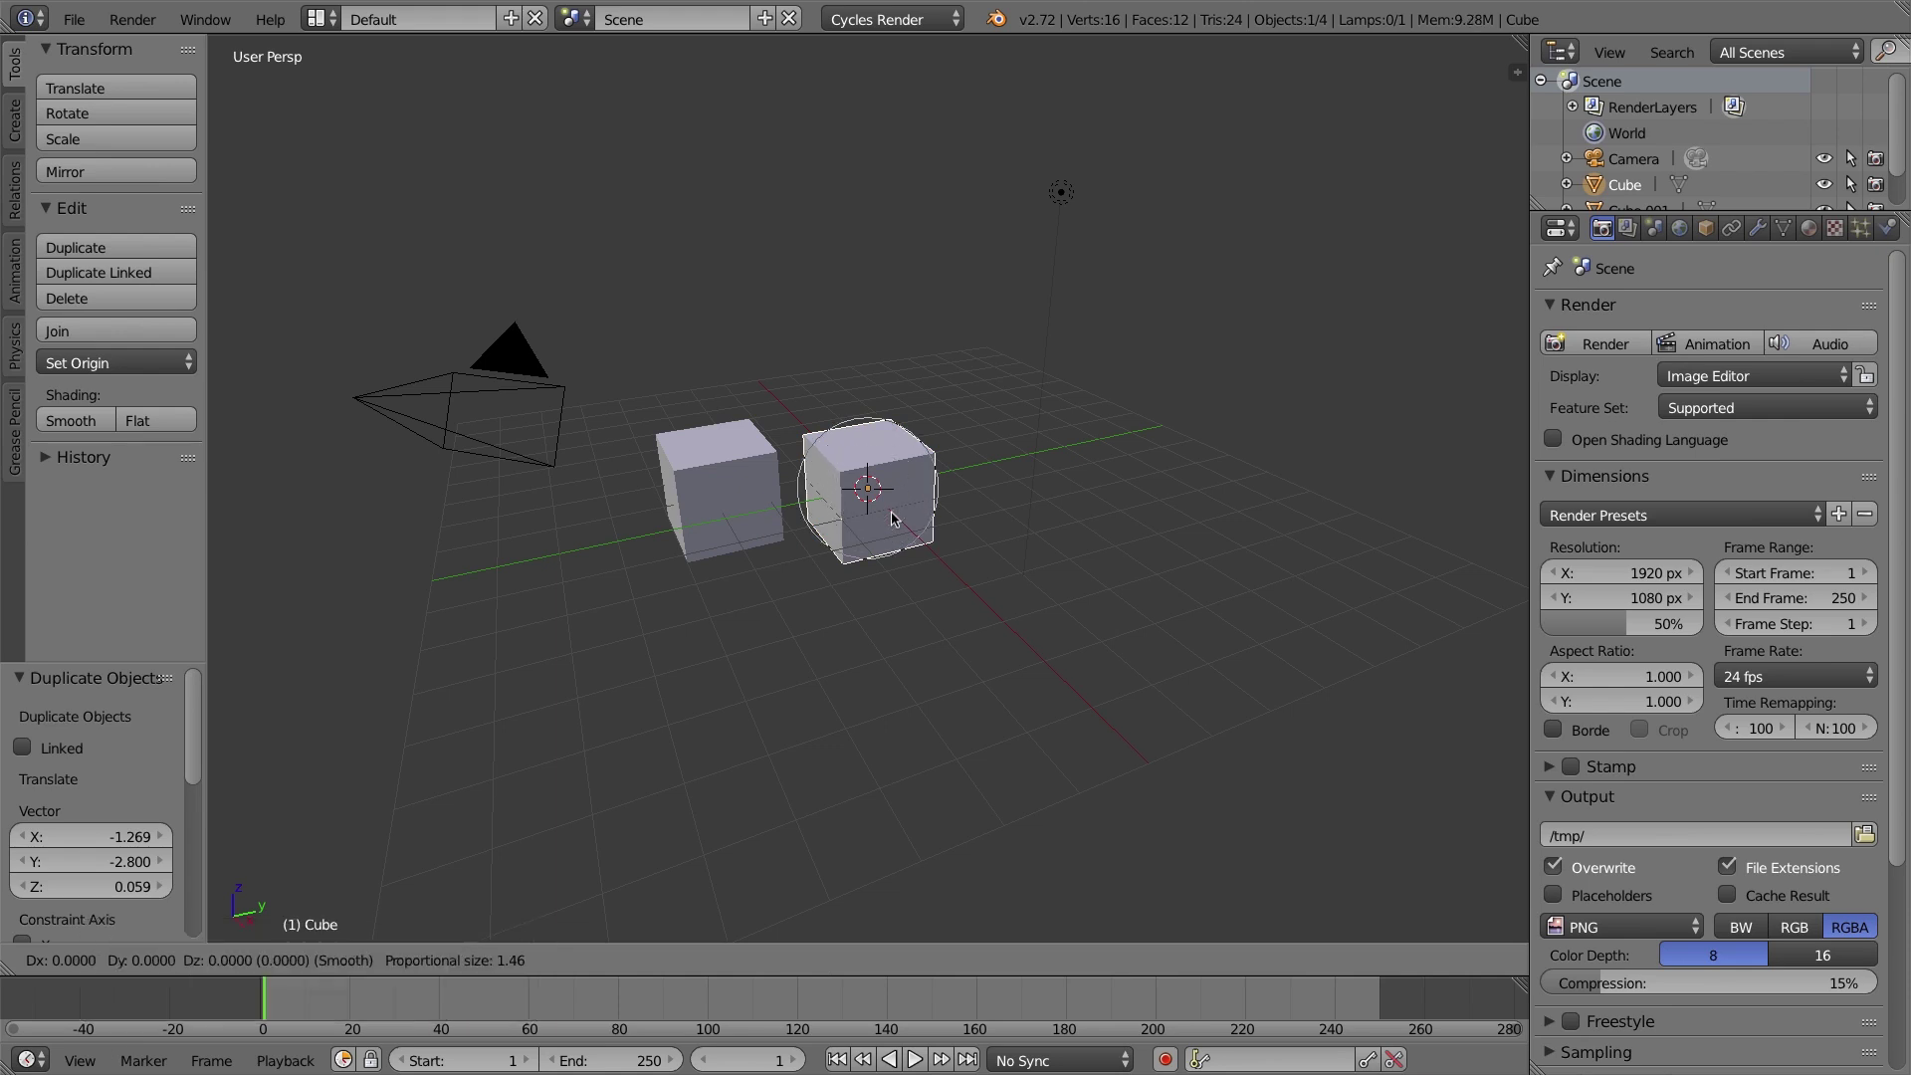
{"action": "key", "text": "g"}
{"action": "scroll", "coordinate": [892, 518], "scroll_direction": "down", "scroll_amount": 7}
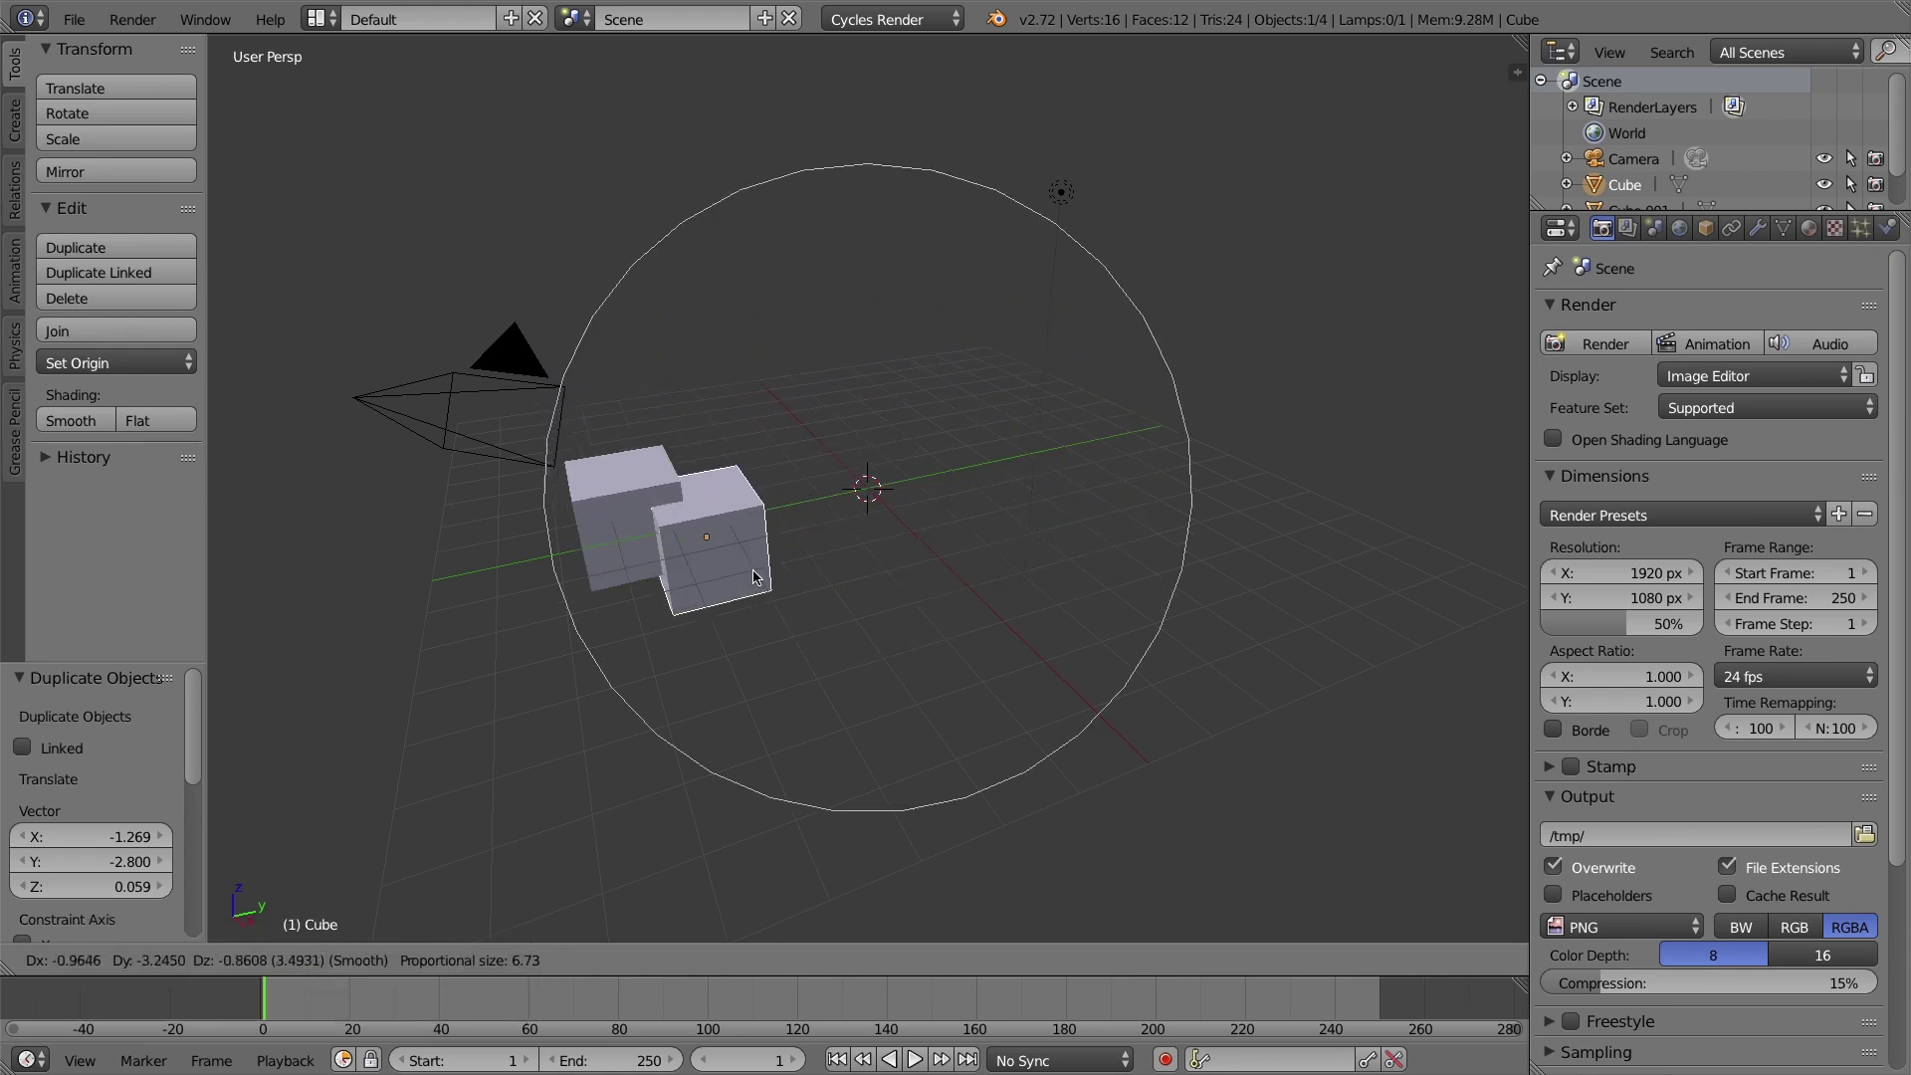
{"action": "left_click", "coordinate": [866, 485]}
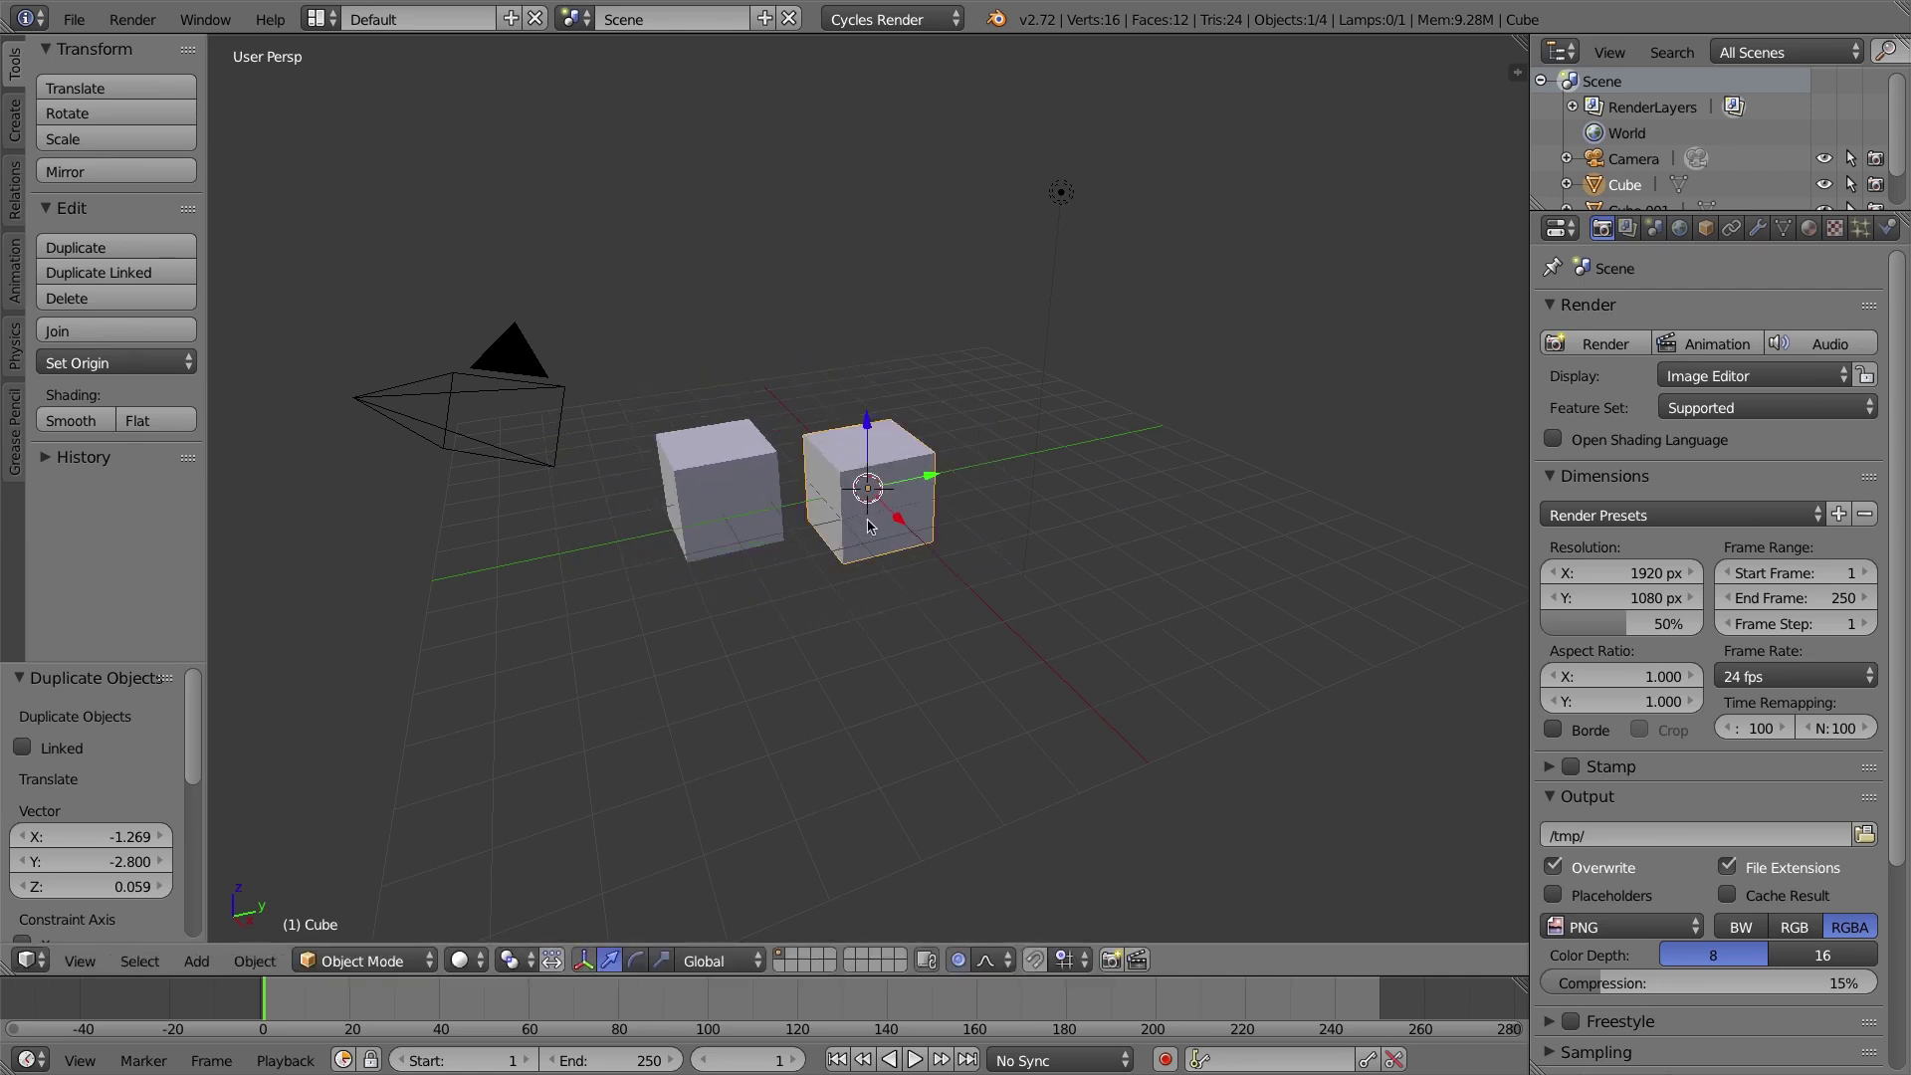
Try moving both cubes together, cancel, then turn proportional editing off.
{"action": "right_click", "coordinate": [780, 486]}
{"action": "right_click", "coordinate": [937, 478], "text": "shift"}
{"action": "key", "text": "g"}
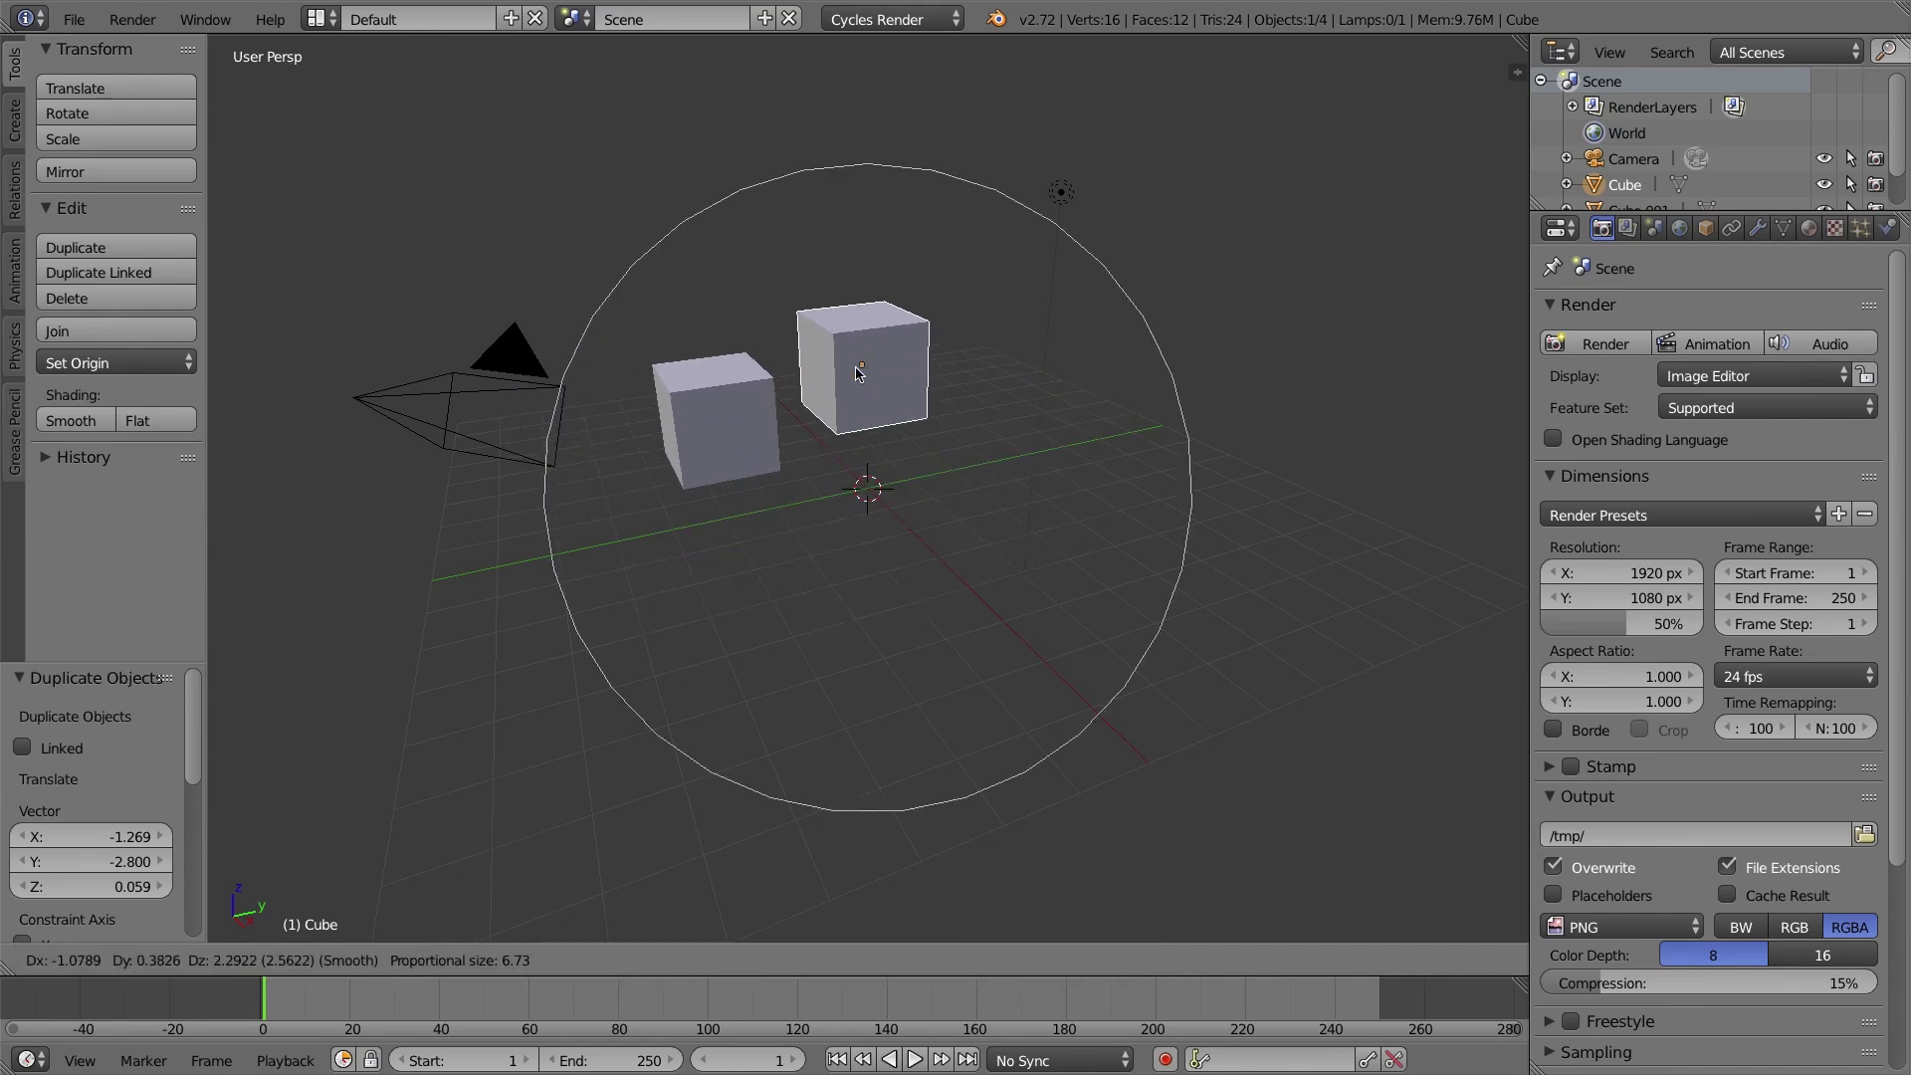
{"action": "key", "text": "Escape"}
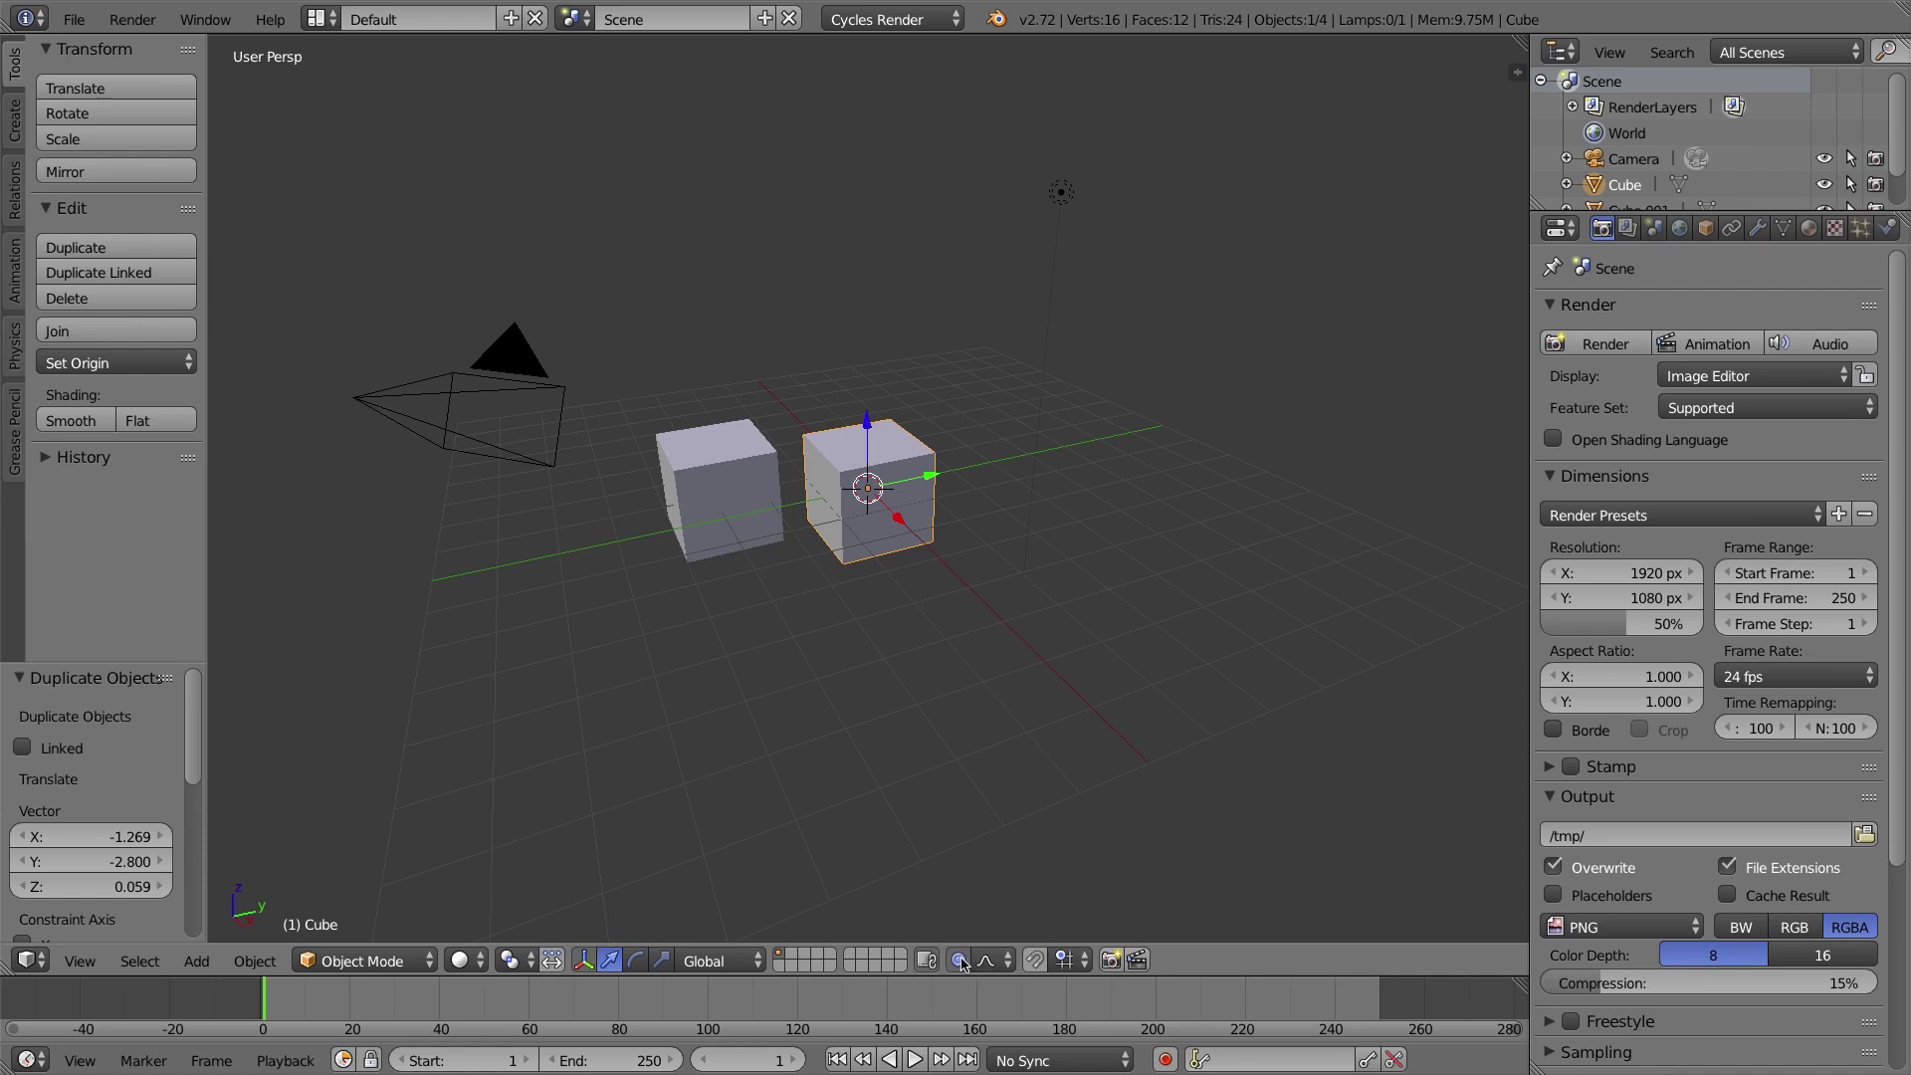
{"action": "left_click", "coordinate": [959, 960]}
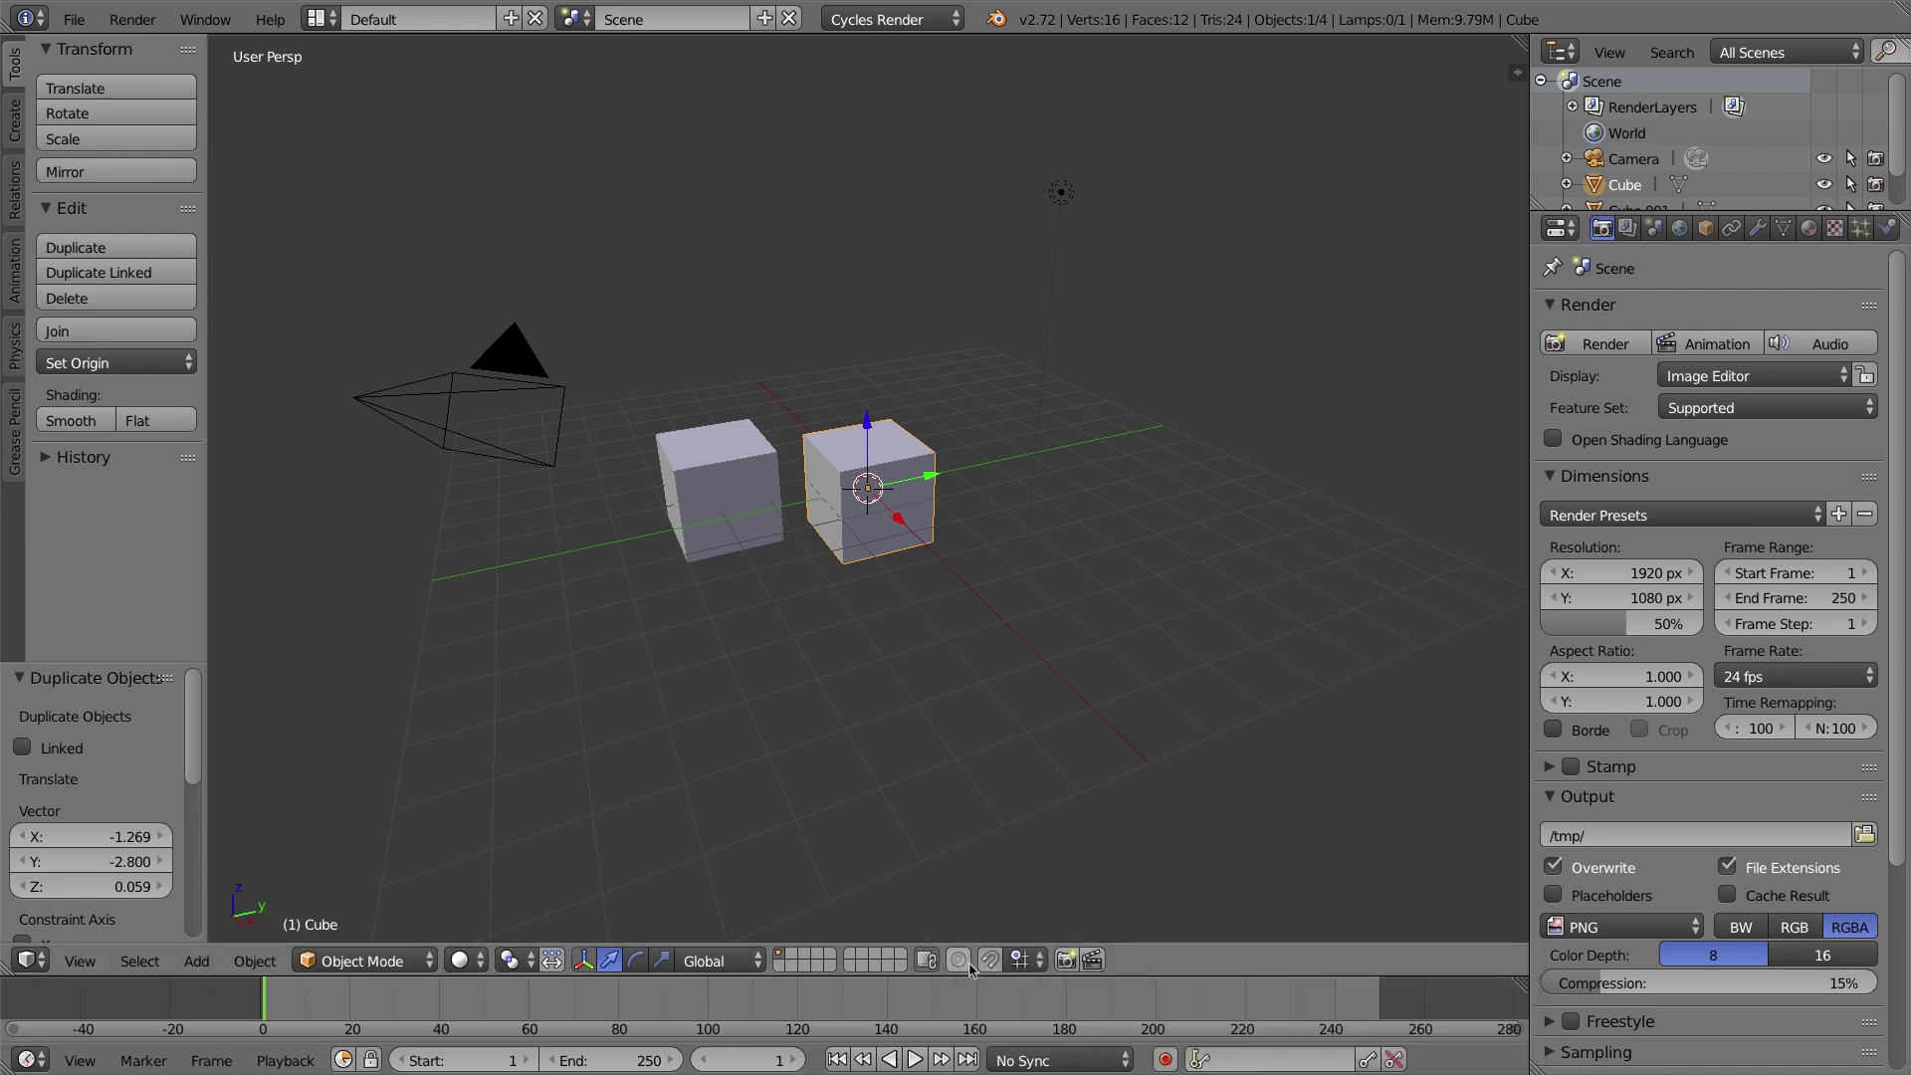
Delete the copied cube and select the original cube on its own.
{"action": "right_click", "coordinate": [725, 455]}
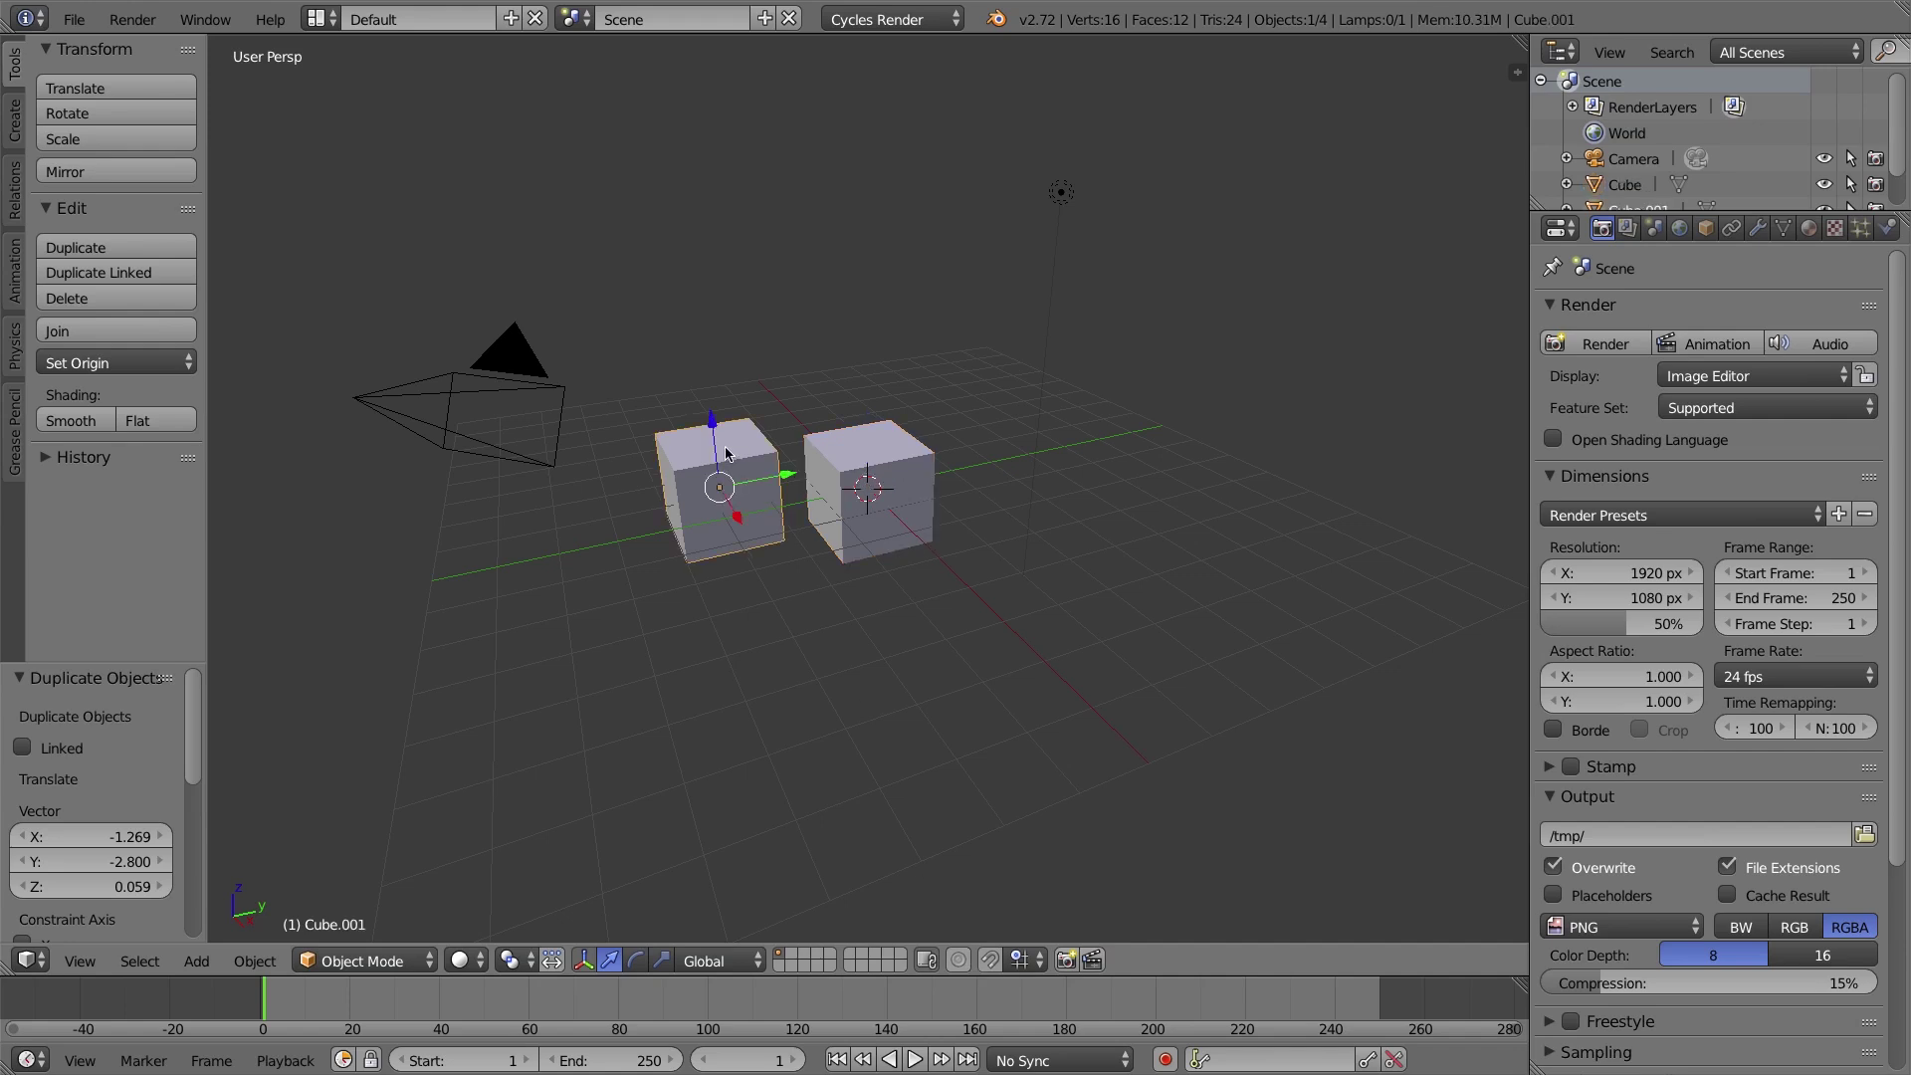
{"action": "key", "text": "x"}
{"action": "left_click", "coordinate": [727, 453]}
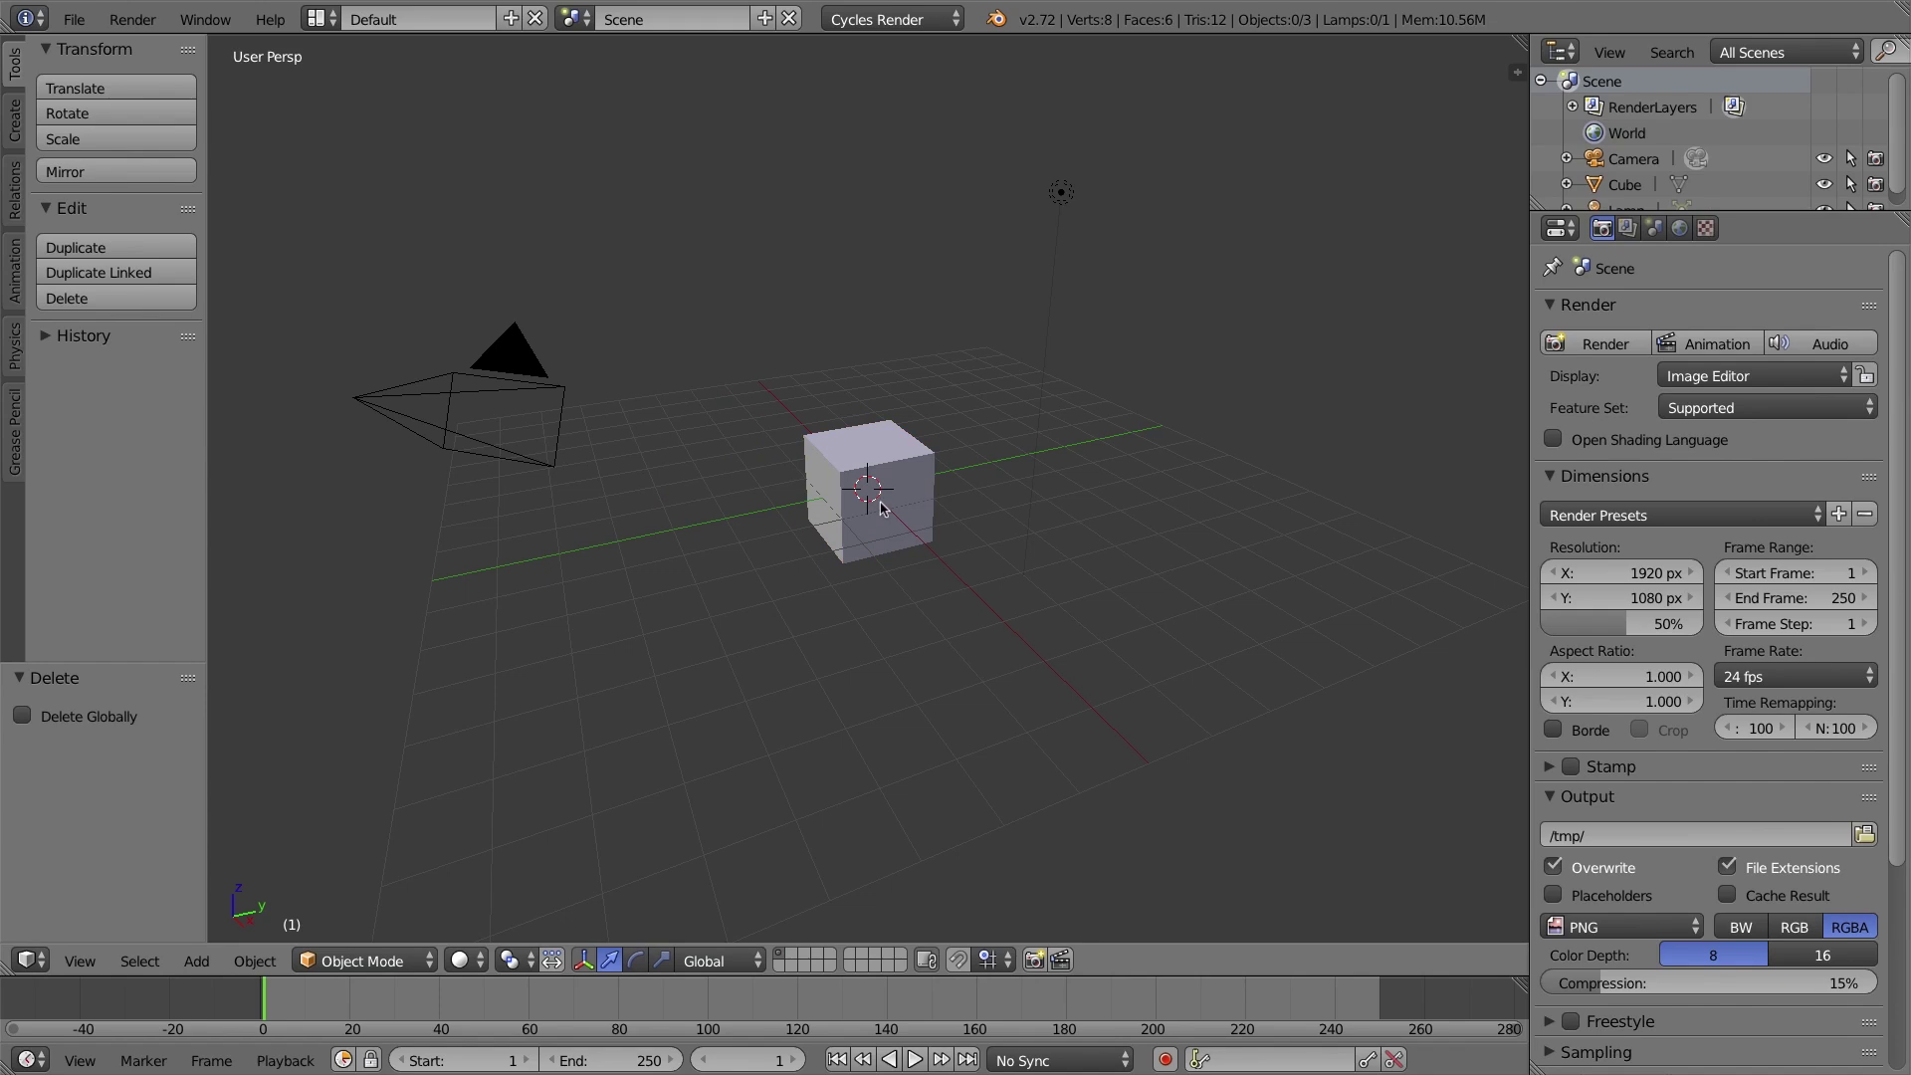
{"action": "right_click", "coordinate": [878, 484]}
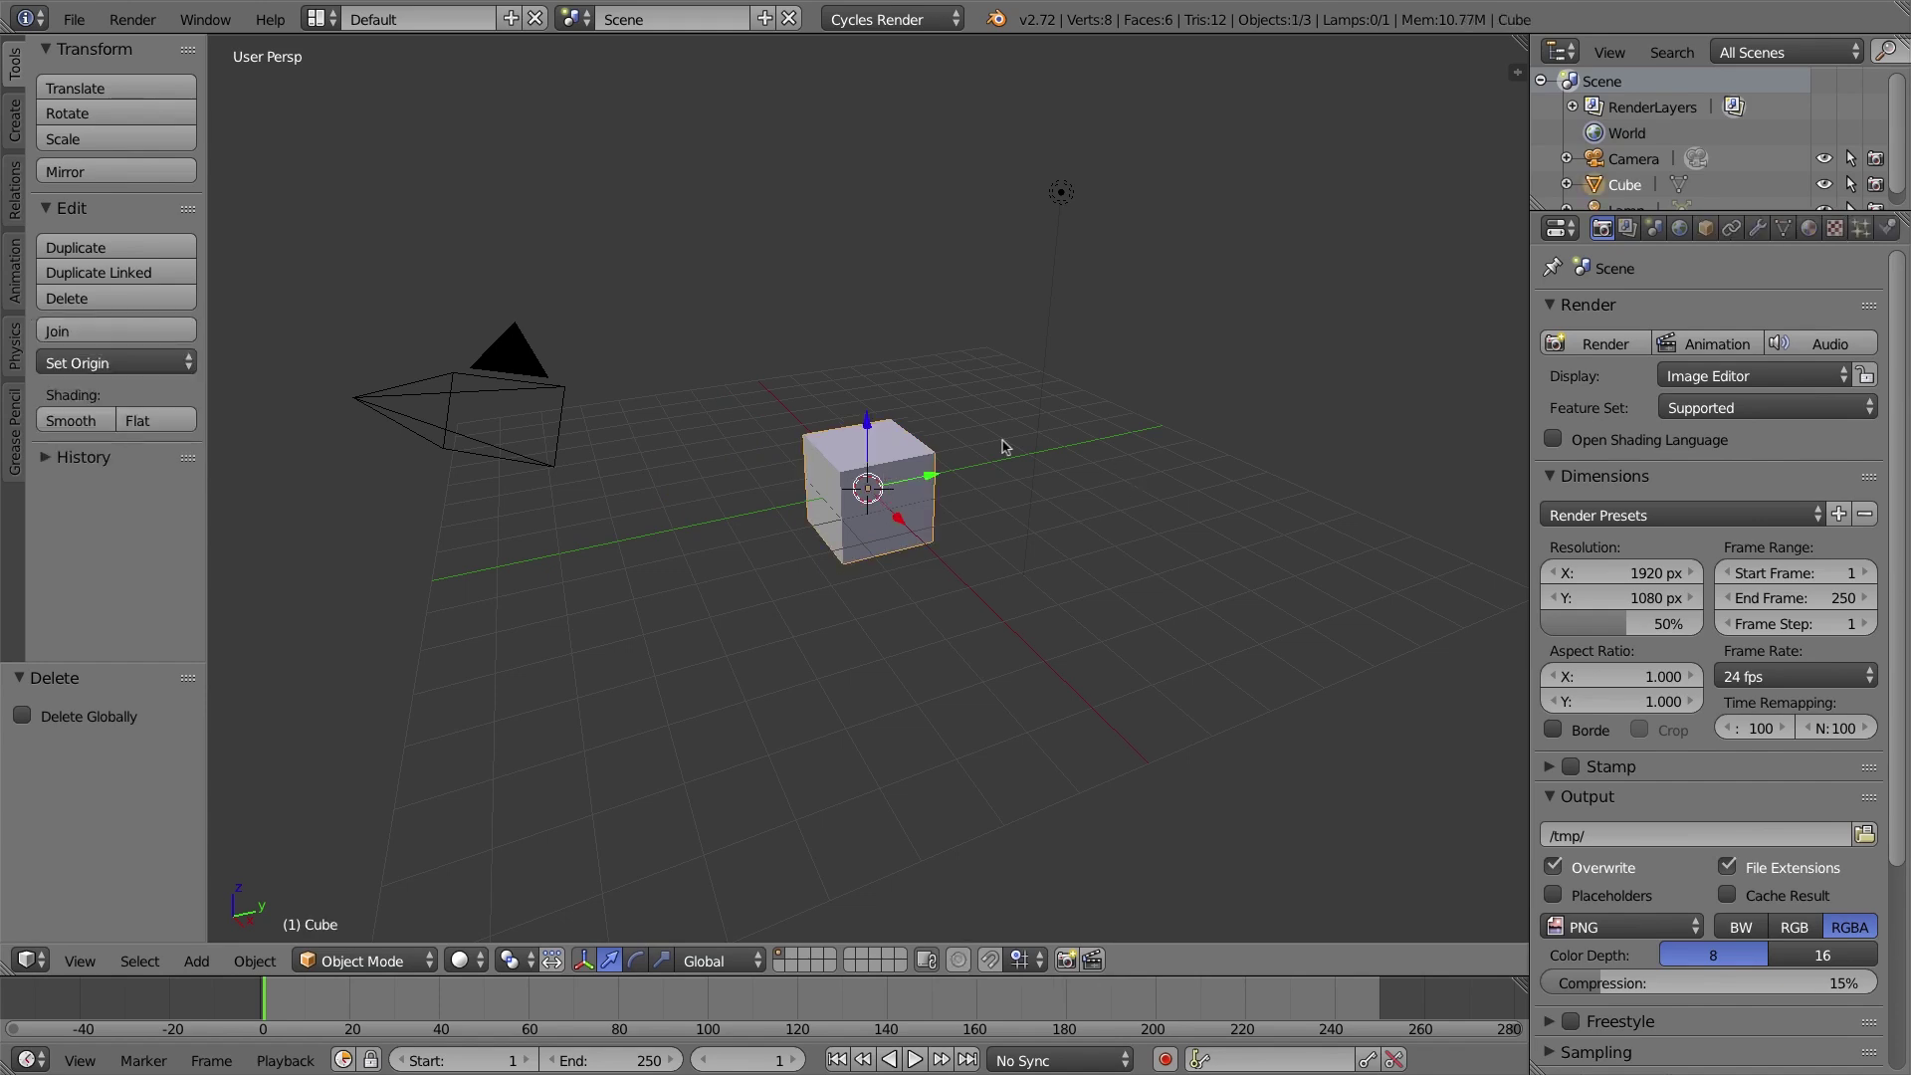
{"action": "key", "text": "shift+h"}
{"action": "scroll", "coordinate": [950, 462], "scroll_direction": "up", "scroll_amount": 1}
{"action": "scroll", "coordinate": [929, 450], "scroll_direction": "up", "scroll_amount": 3}
In Edit Mode, subdivide the cube with Number of Cuts set to 9.
{"action": "key", "text": "Tab"}
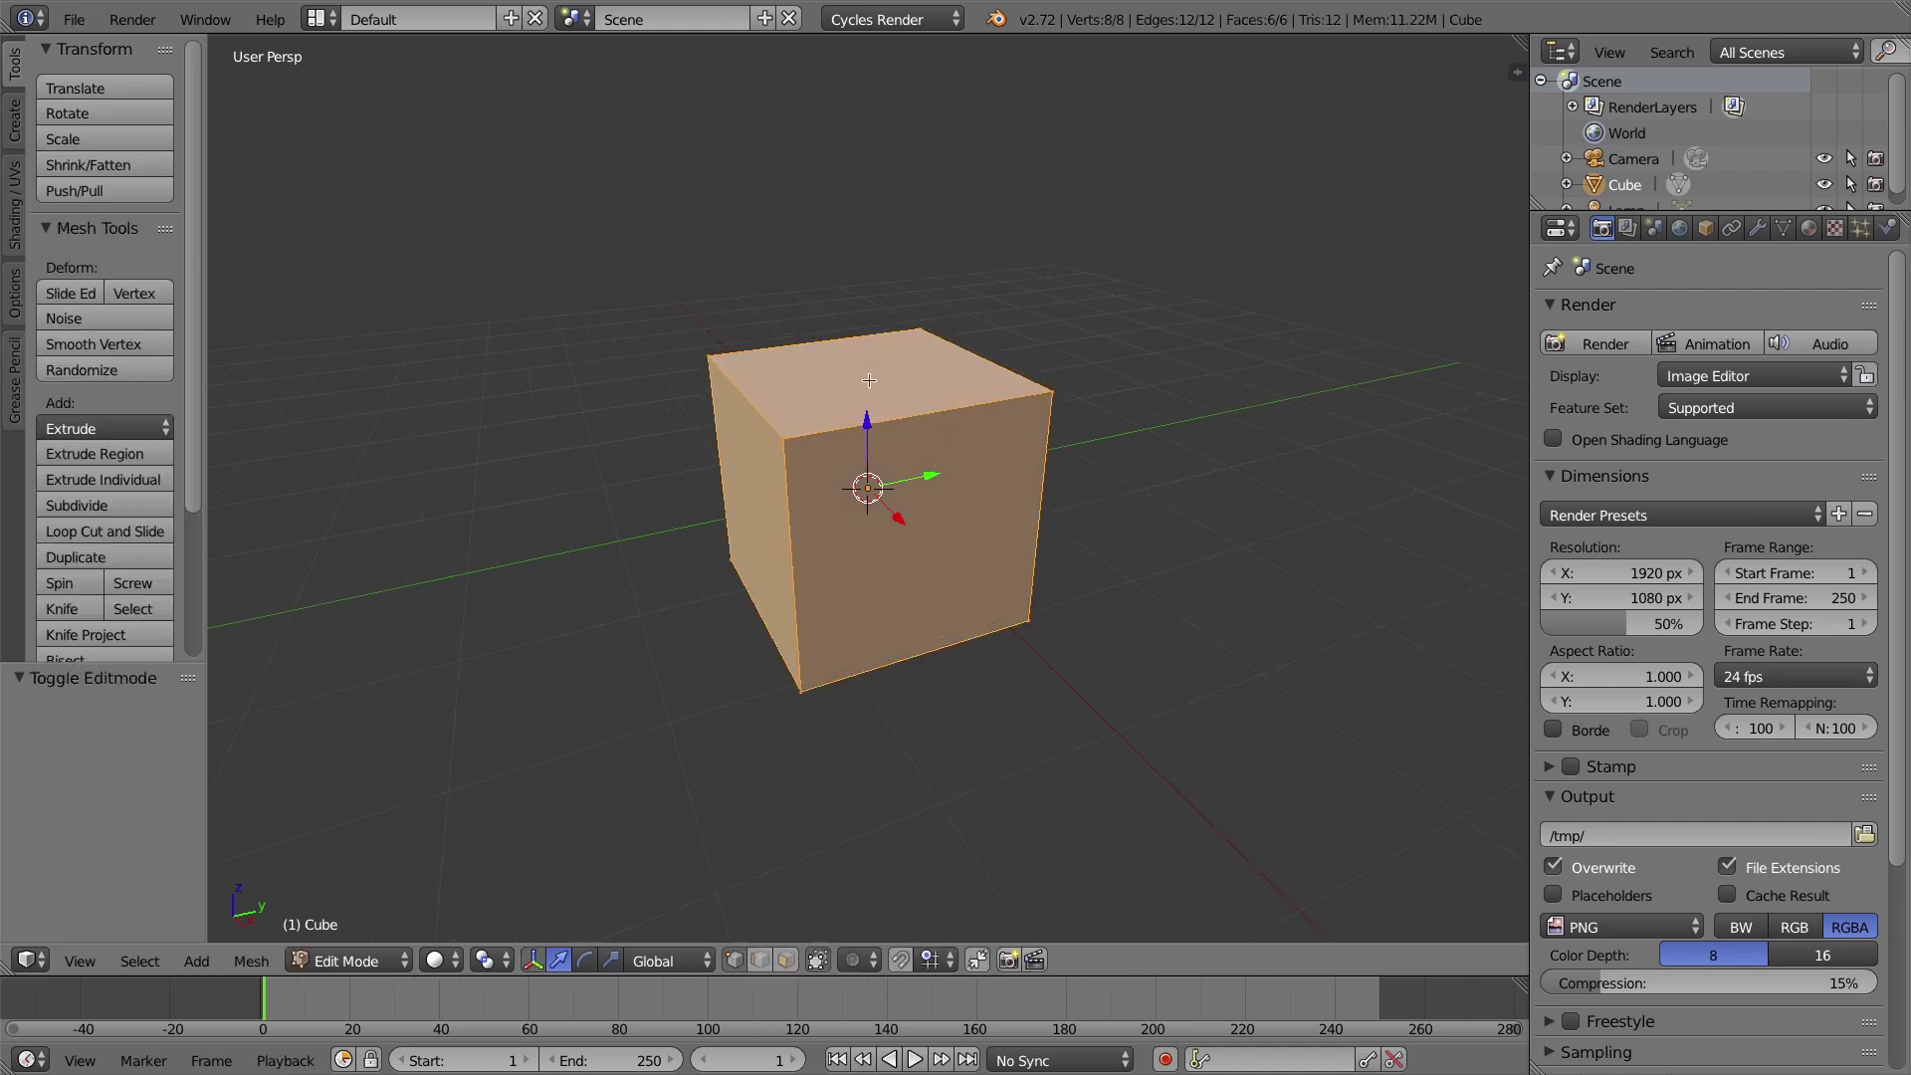
{"action": "key", "text": "w"}
{"action": "left_click", "coordinate": [929, 359]}
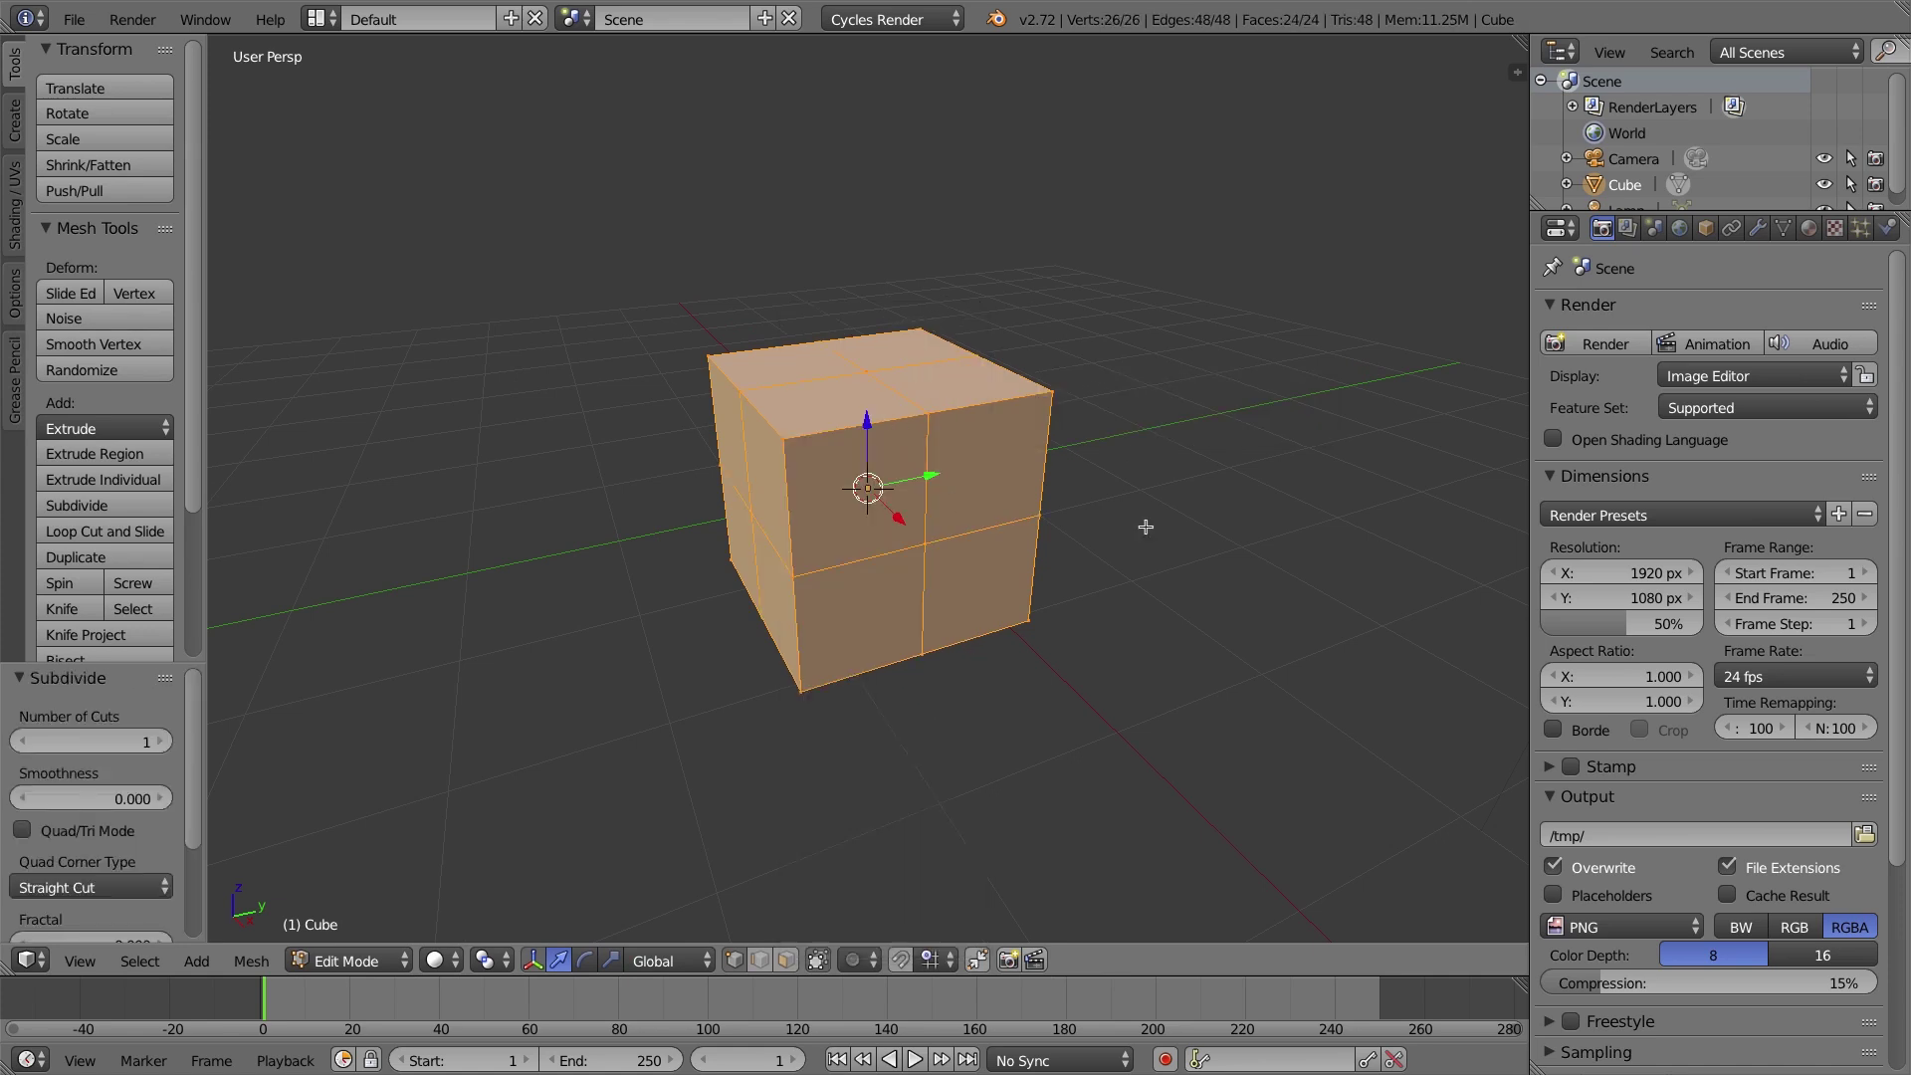
{"action": "left_click", "coordinate": [160, 743]}
{"action": "left_click", "coordinate": [159, 745]}
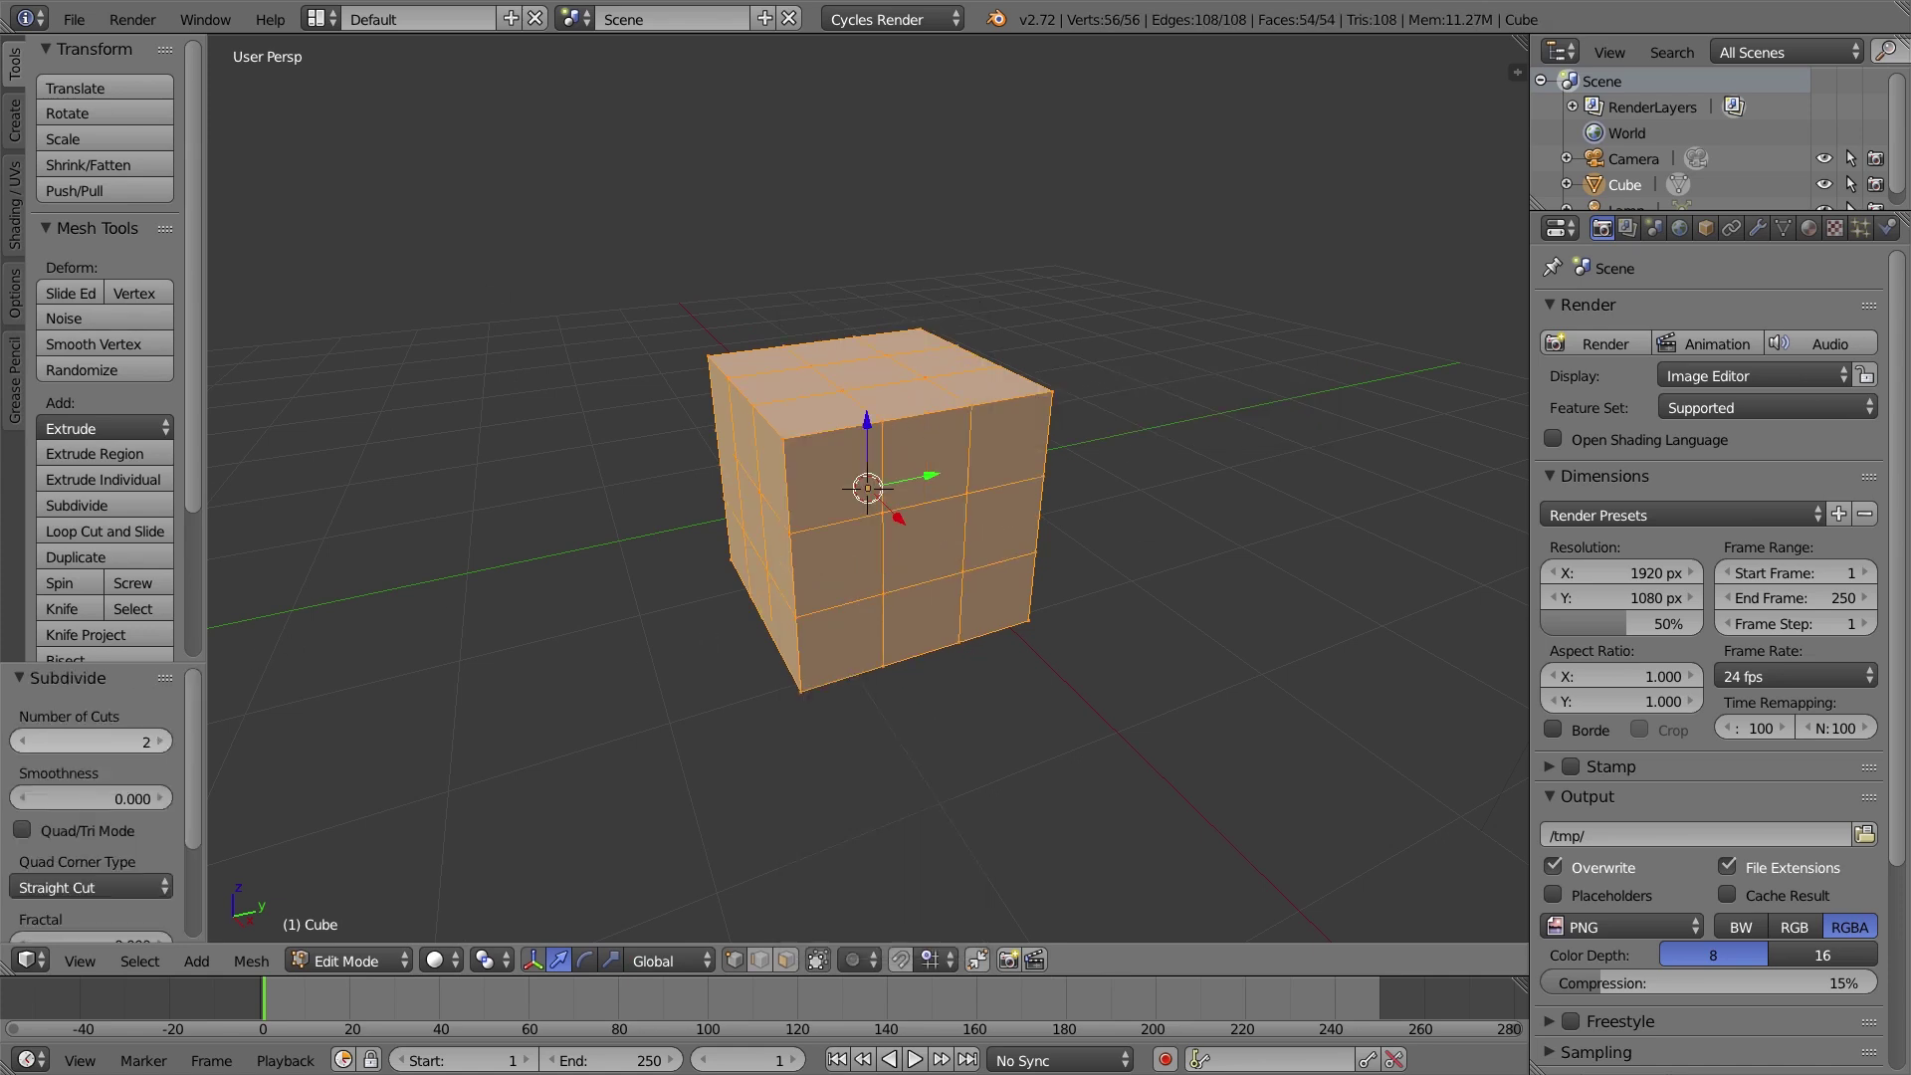
{"action": "left_click", "coordinate": [159, 743]}
{"action": "left_click", "coordinate": [159, 744]}
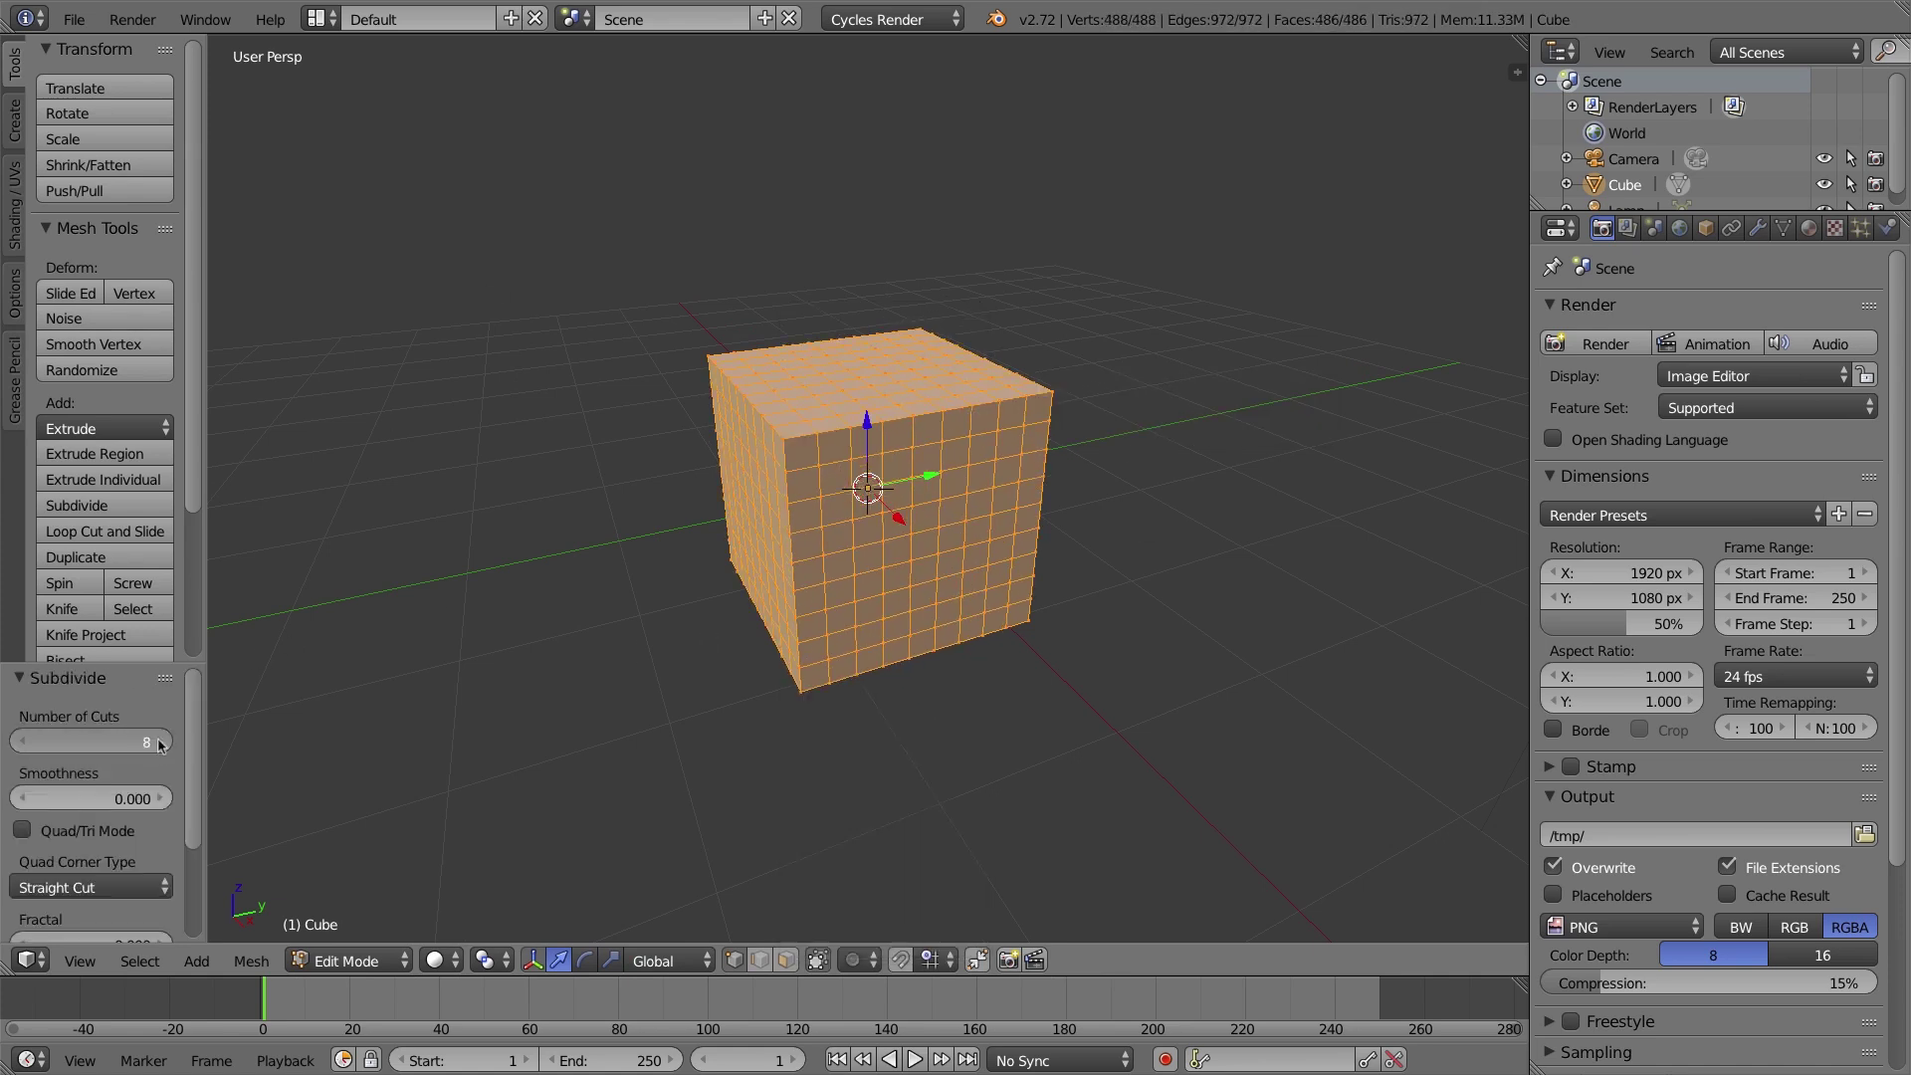
{"action": "mouse_move", "coordinate": [833, 621]}
{"action": "middle_mouse_down"}
{"action": "mouse_move", "coordinate": [807, 593]}
{"action": "mouse_move", "coordinate": [792, 606]}
{"action": "middle_mouse_up"}
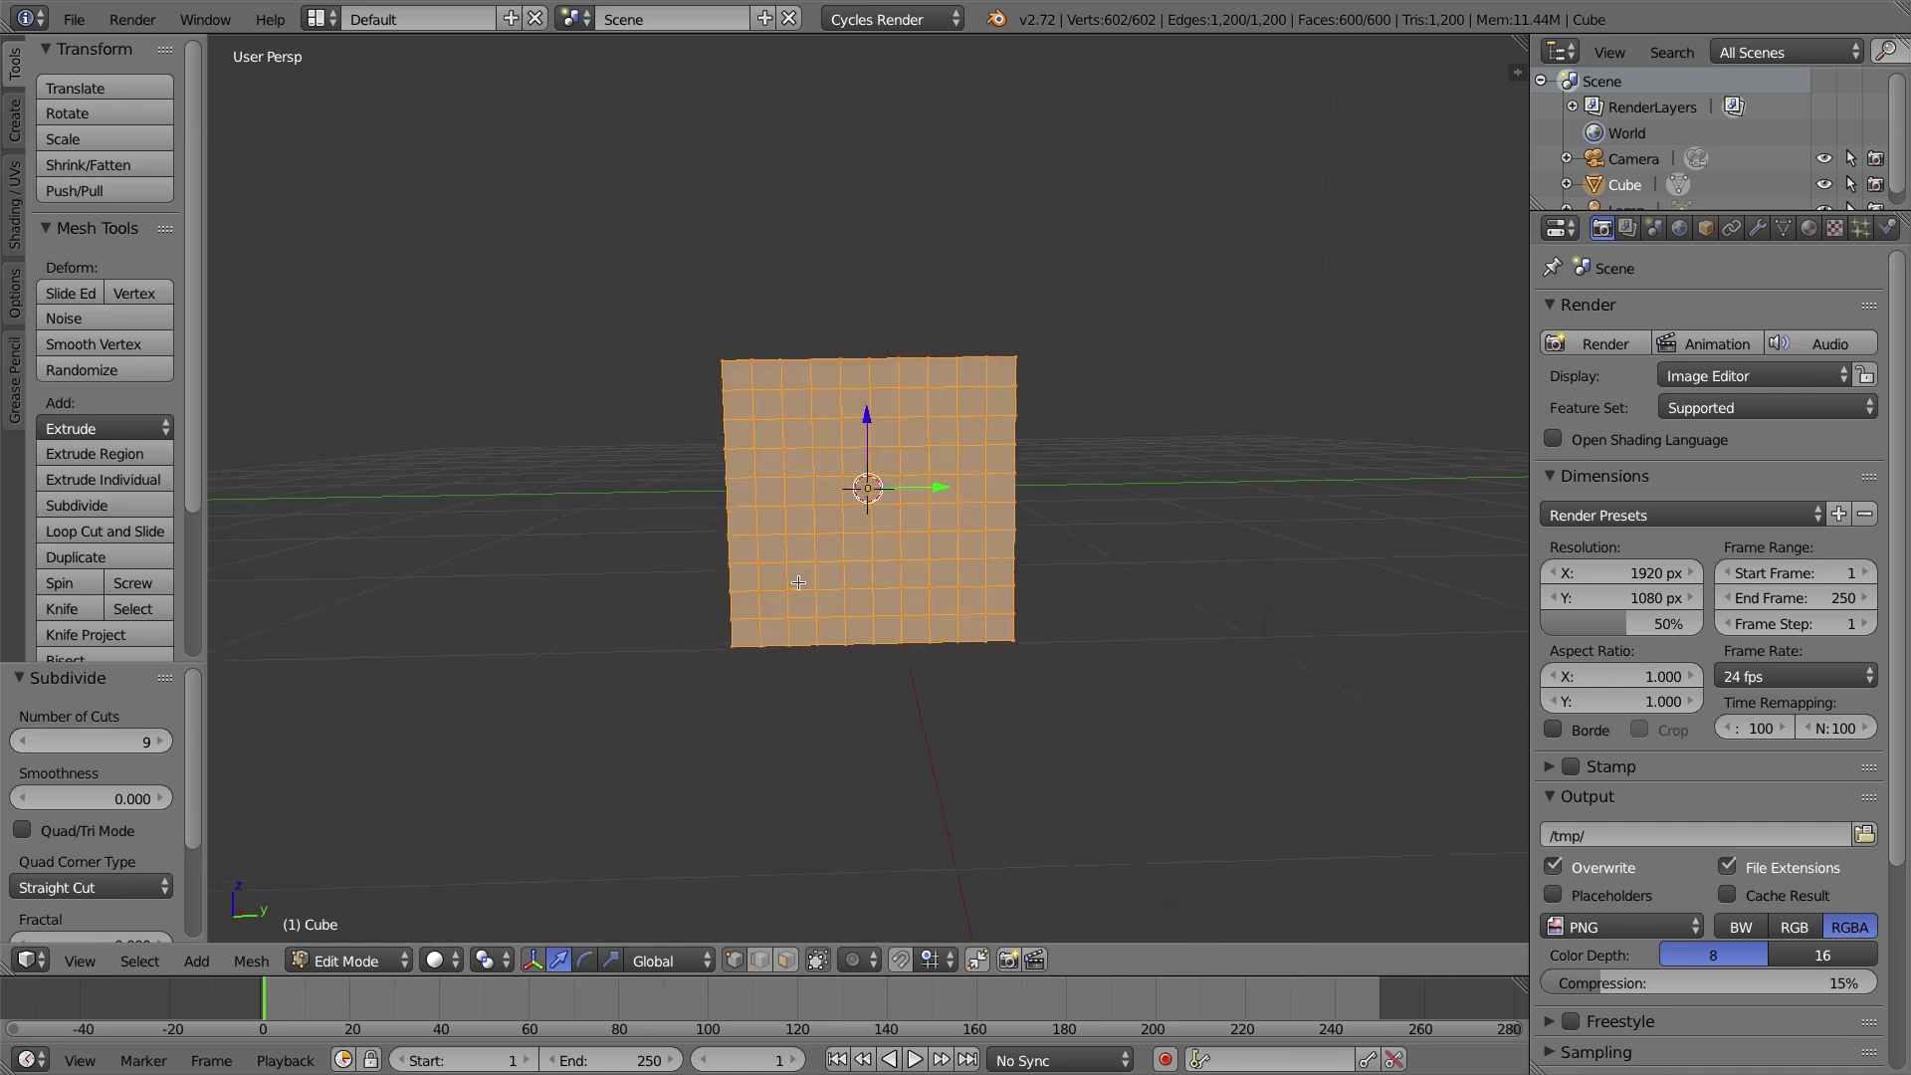
{"action": "left_click", "coordinate": [161, 742]}
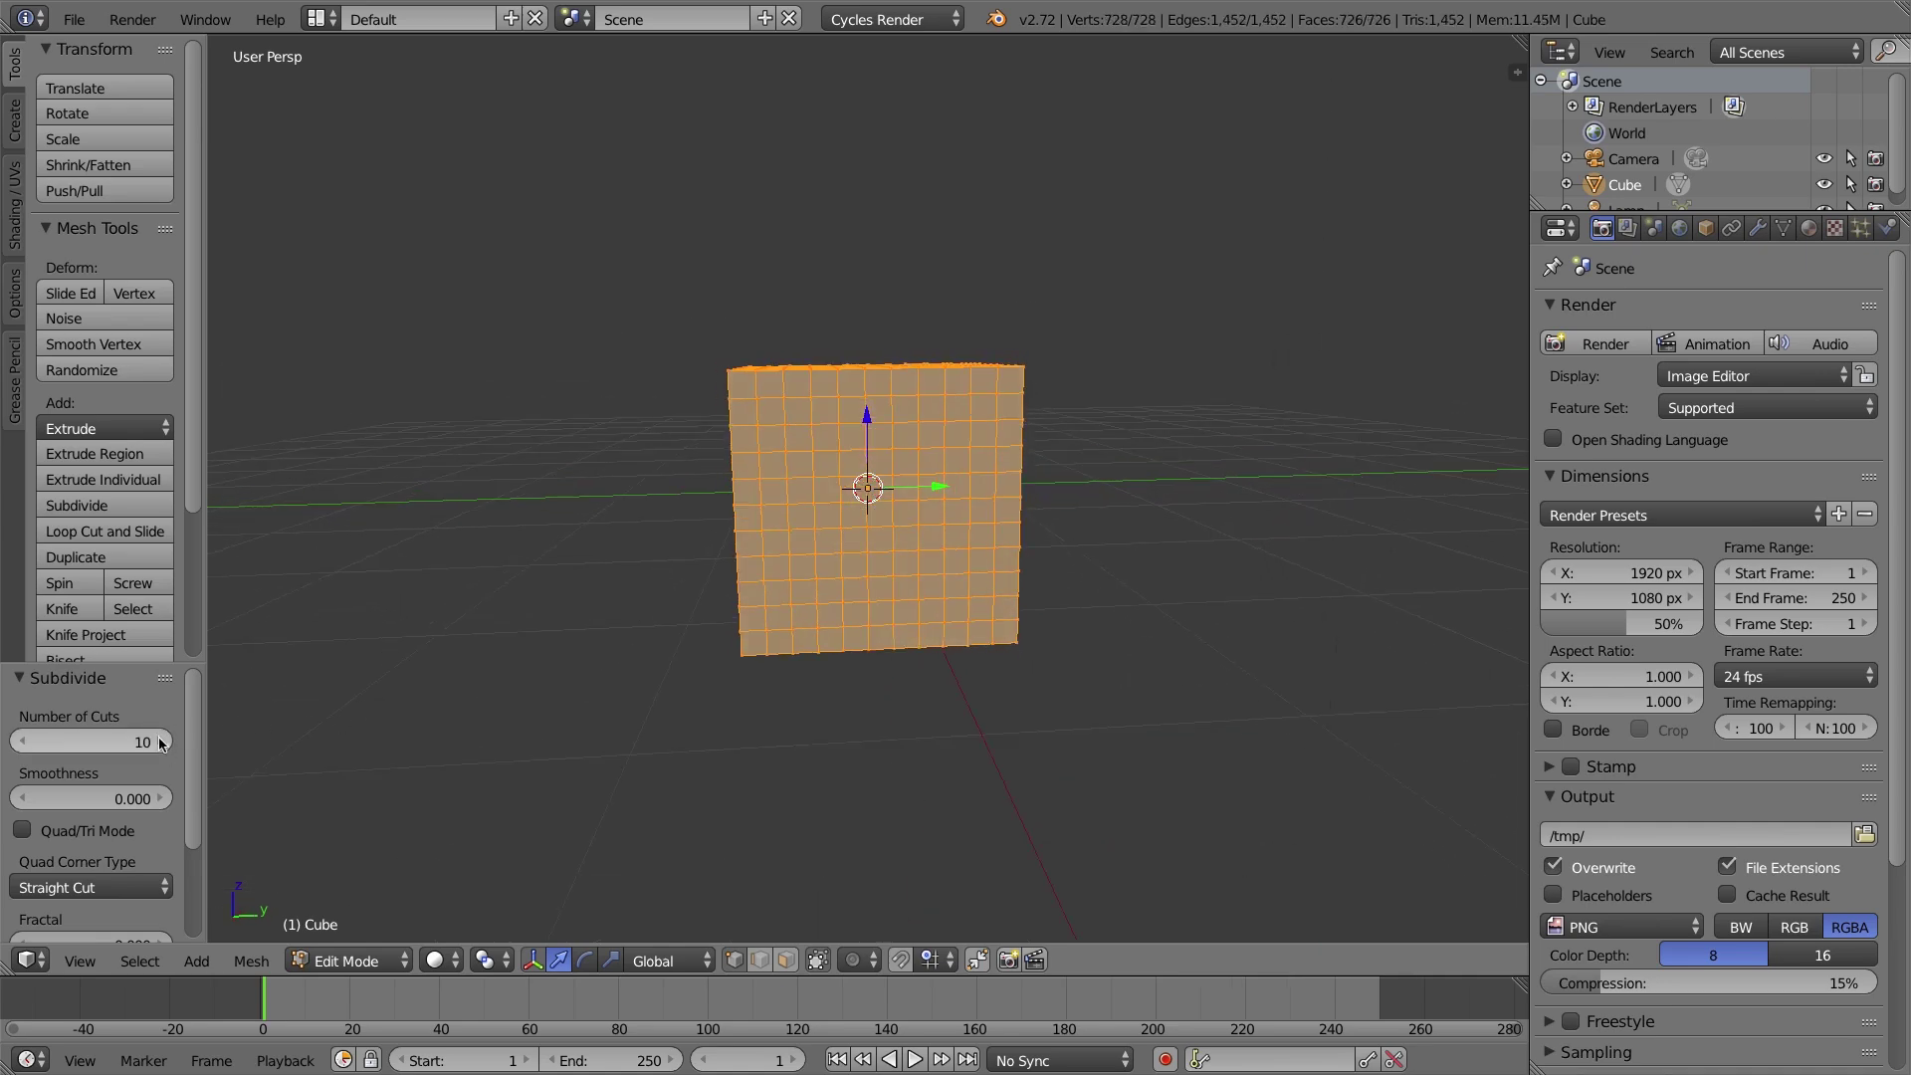
{"action": "mouse_move", "coordinate": [612, 555]}
{"action": "middle_mouse_down"}
{"action": "mouse_move", "coordinate": [633, 534]}
{"action": "mouse_move", "coordinate": [598, 567]}
{"action": "middle_mouse_up"}
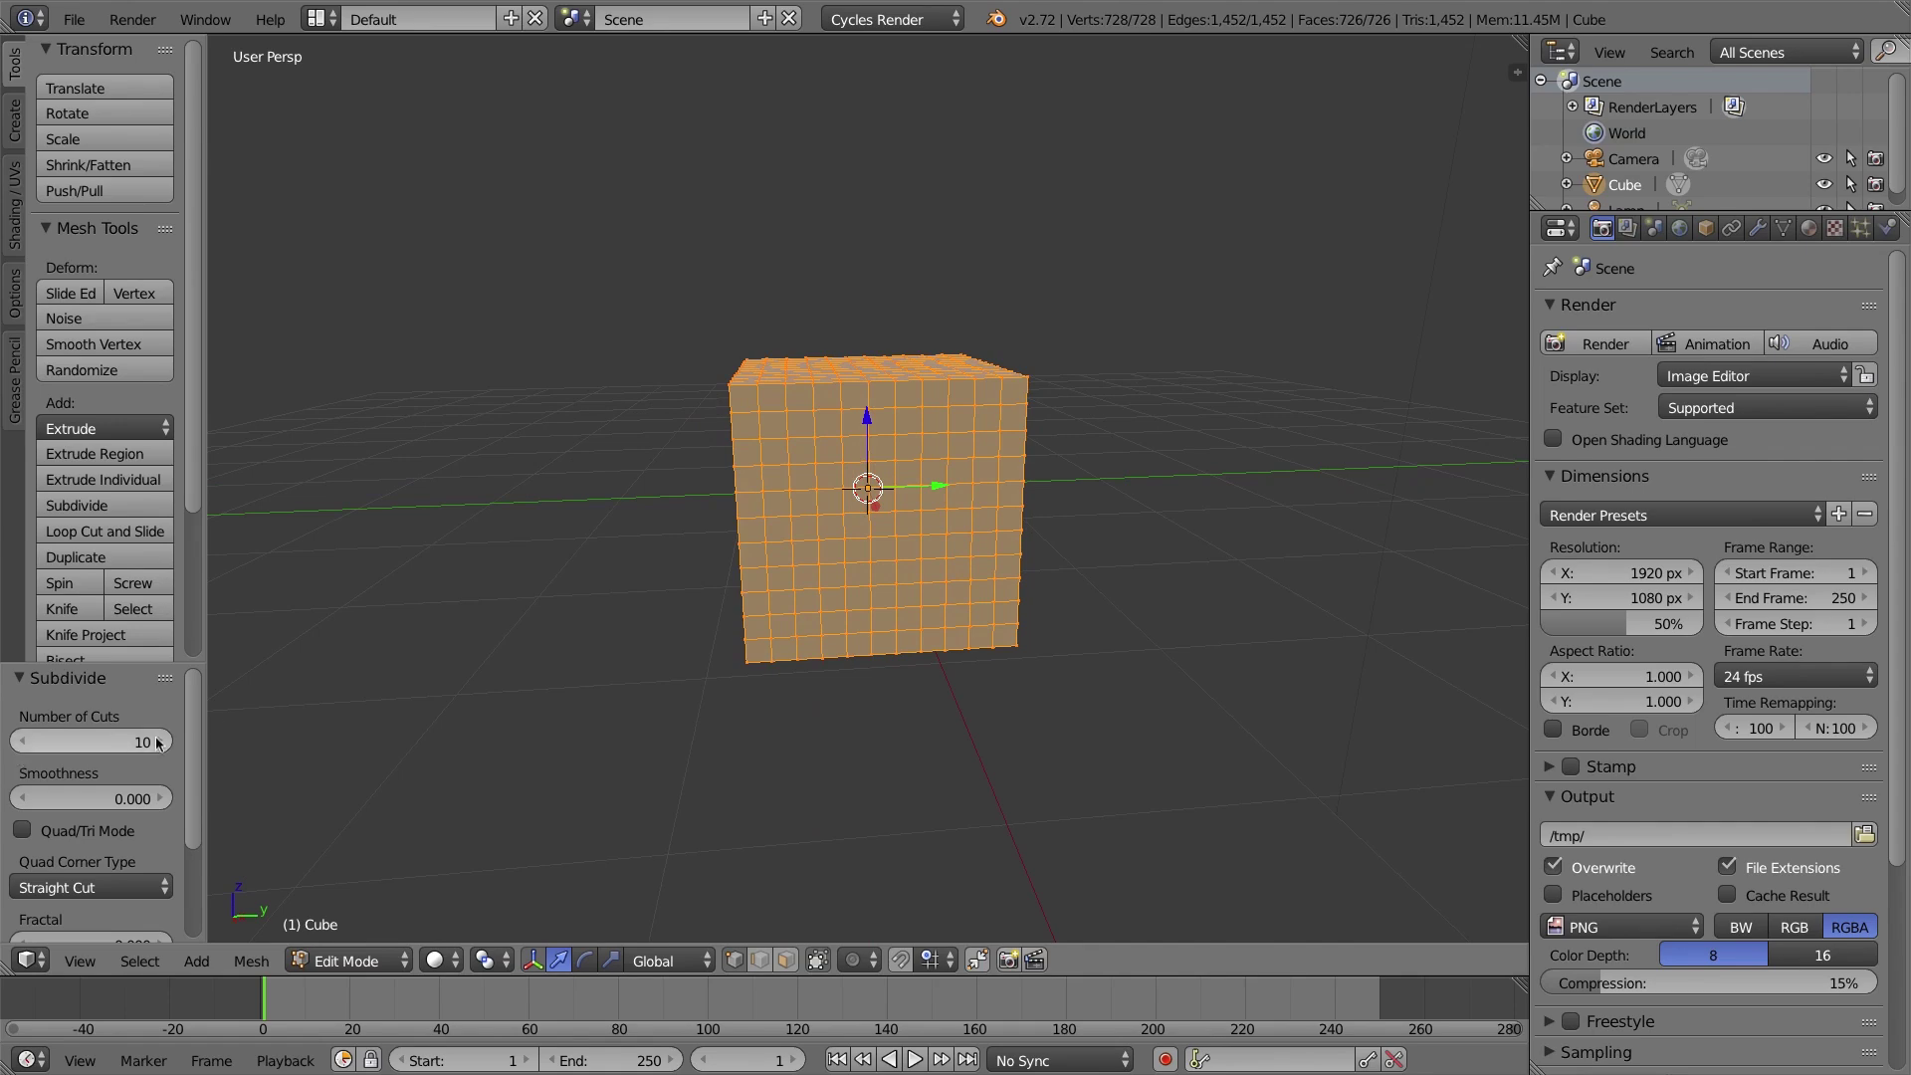
{"action": "left_click", "coordinate": [19, 742]}
{"action": "middle_click_drag", "start_coordinate": [836, 522], "coordinate": [927, 526]}
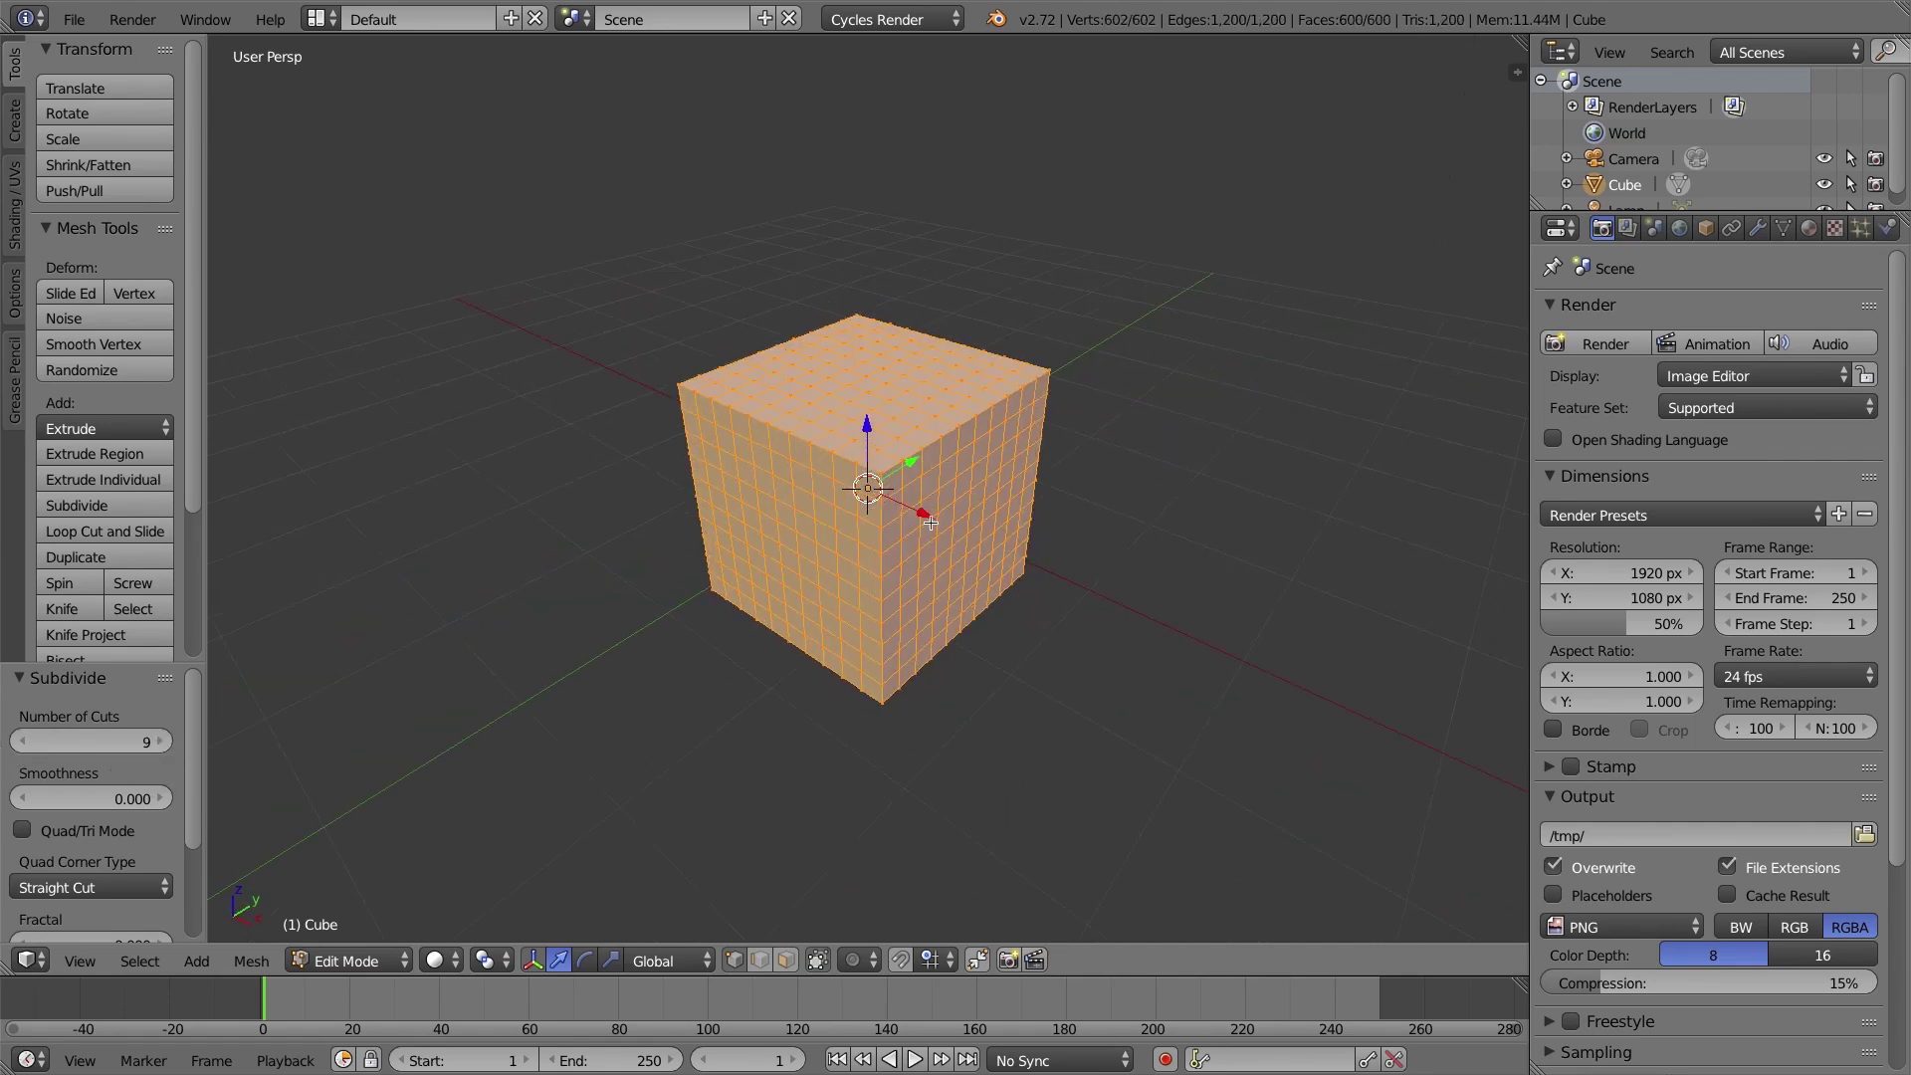
{"action": "right_click", "coordinate": [868, 376]}
{"action": "middle_click_drag", "start_coordinate": [868, 377], "coordinate": [868, 494]}
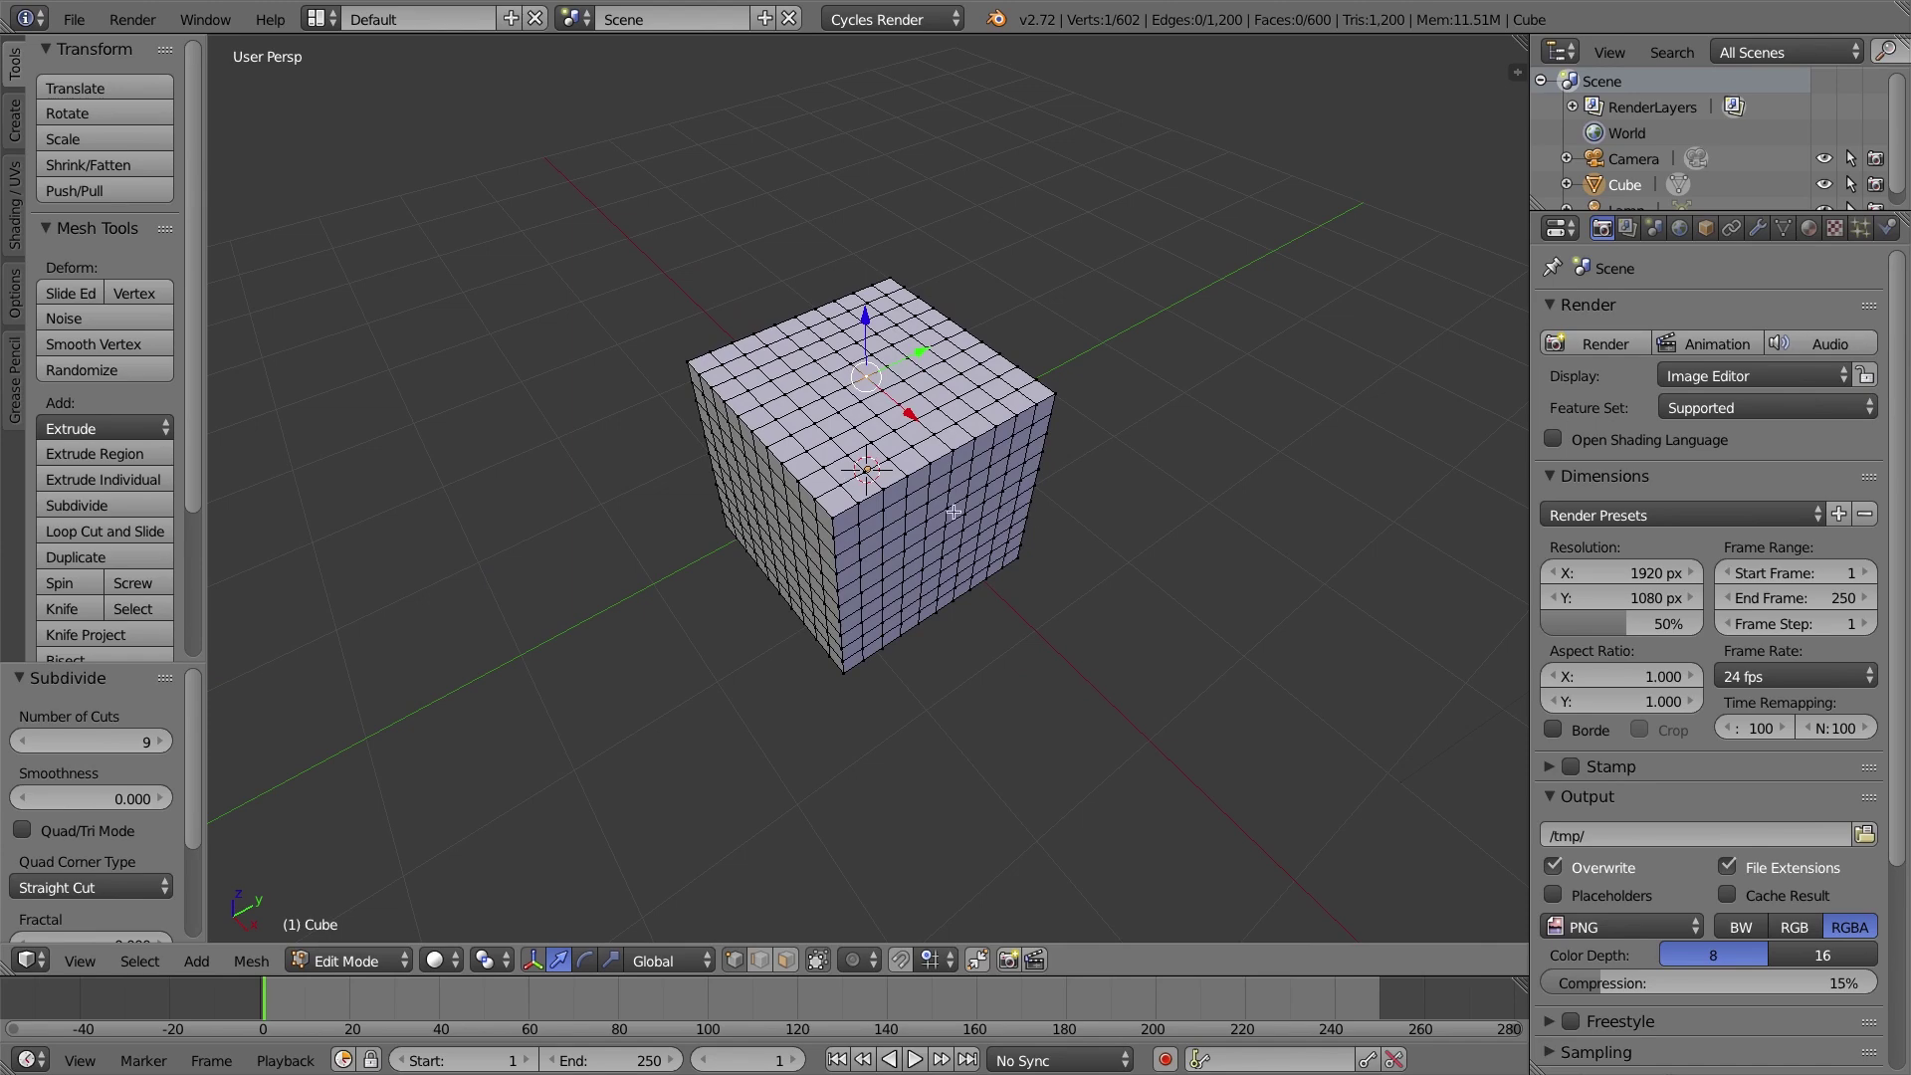
{"action": "middle_click_drag", "start_coordinate": [875, 418], "coordinate": [906, 391]}
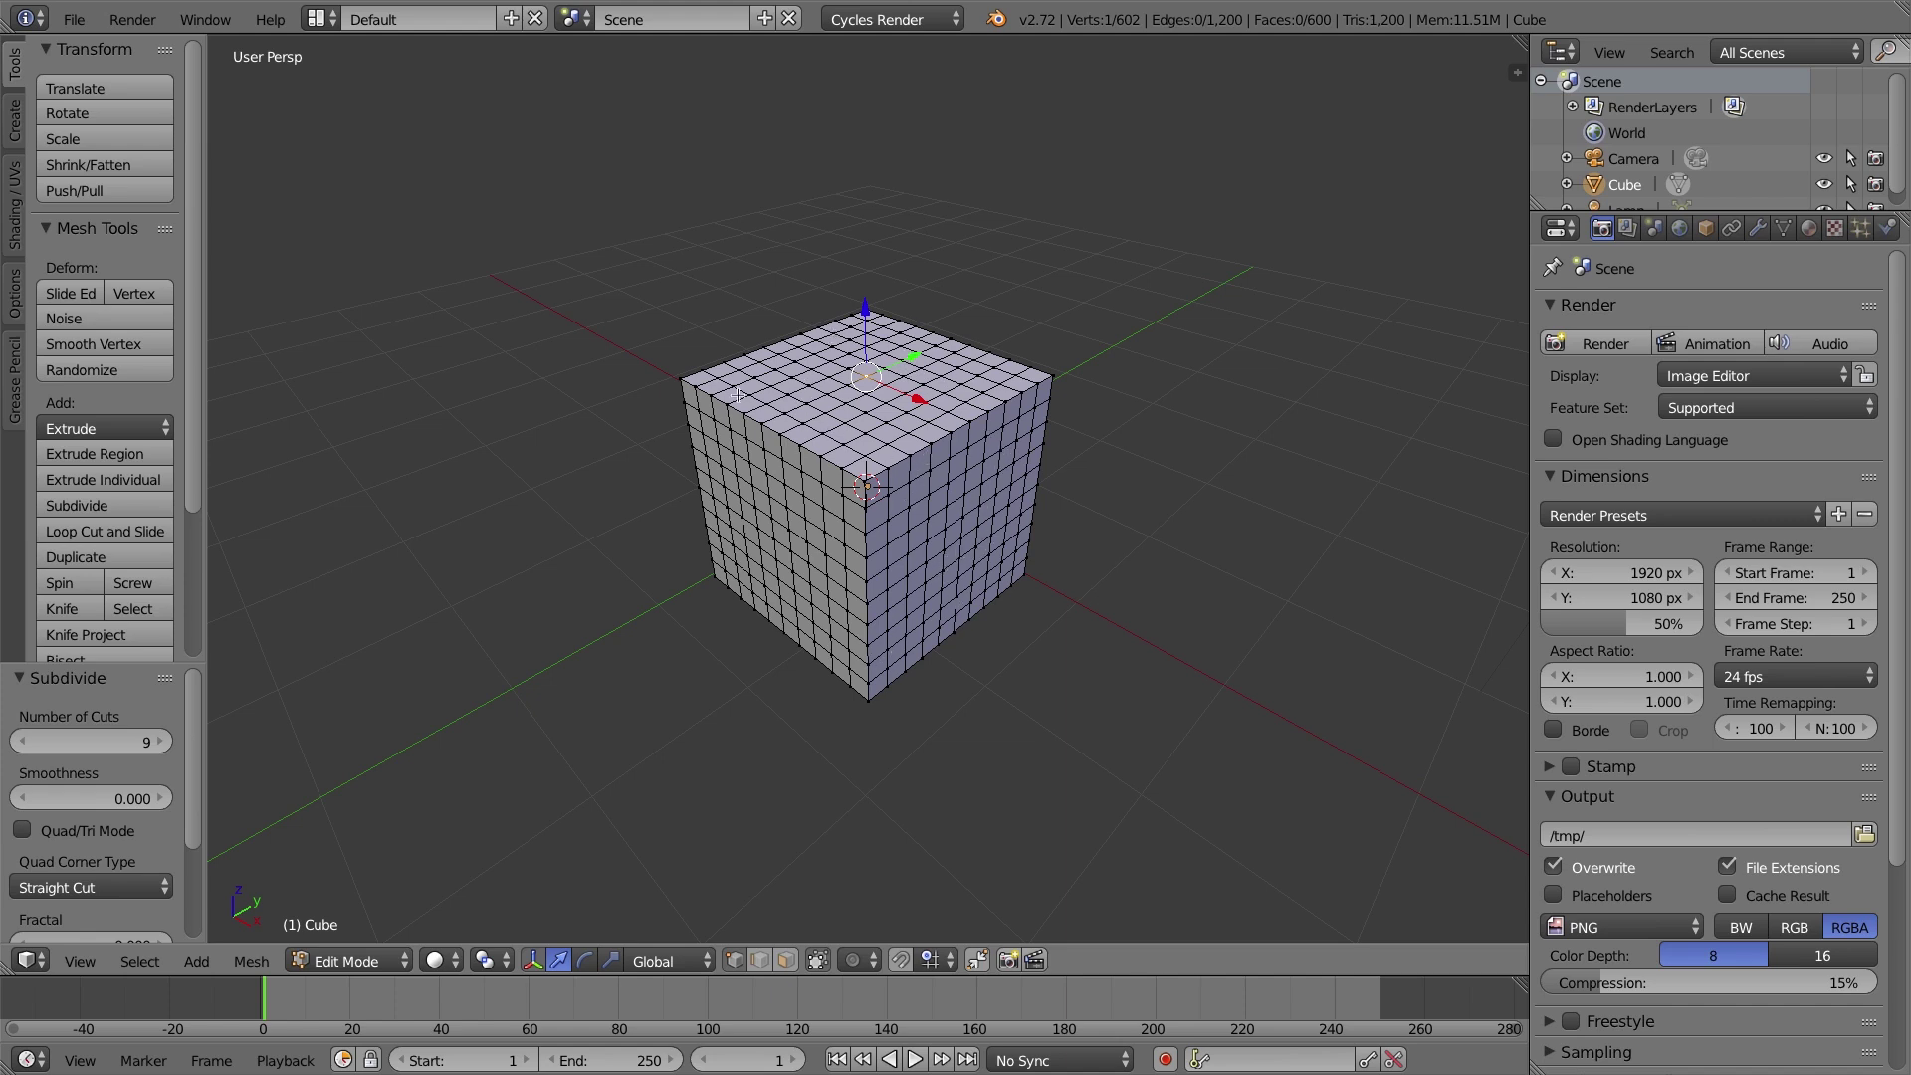
{"action": "middle_click_drag", "start_coordinate": [944, 446], "coordinate": [959, 437]}
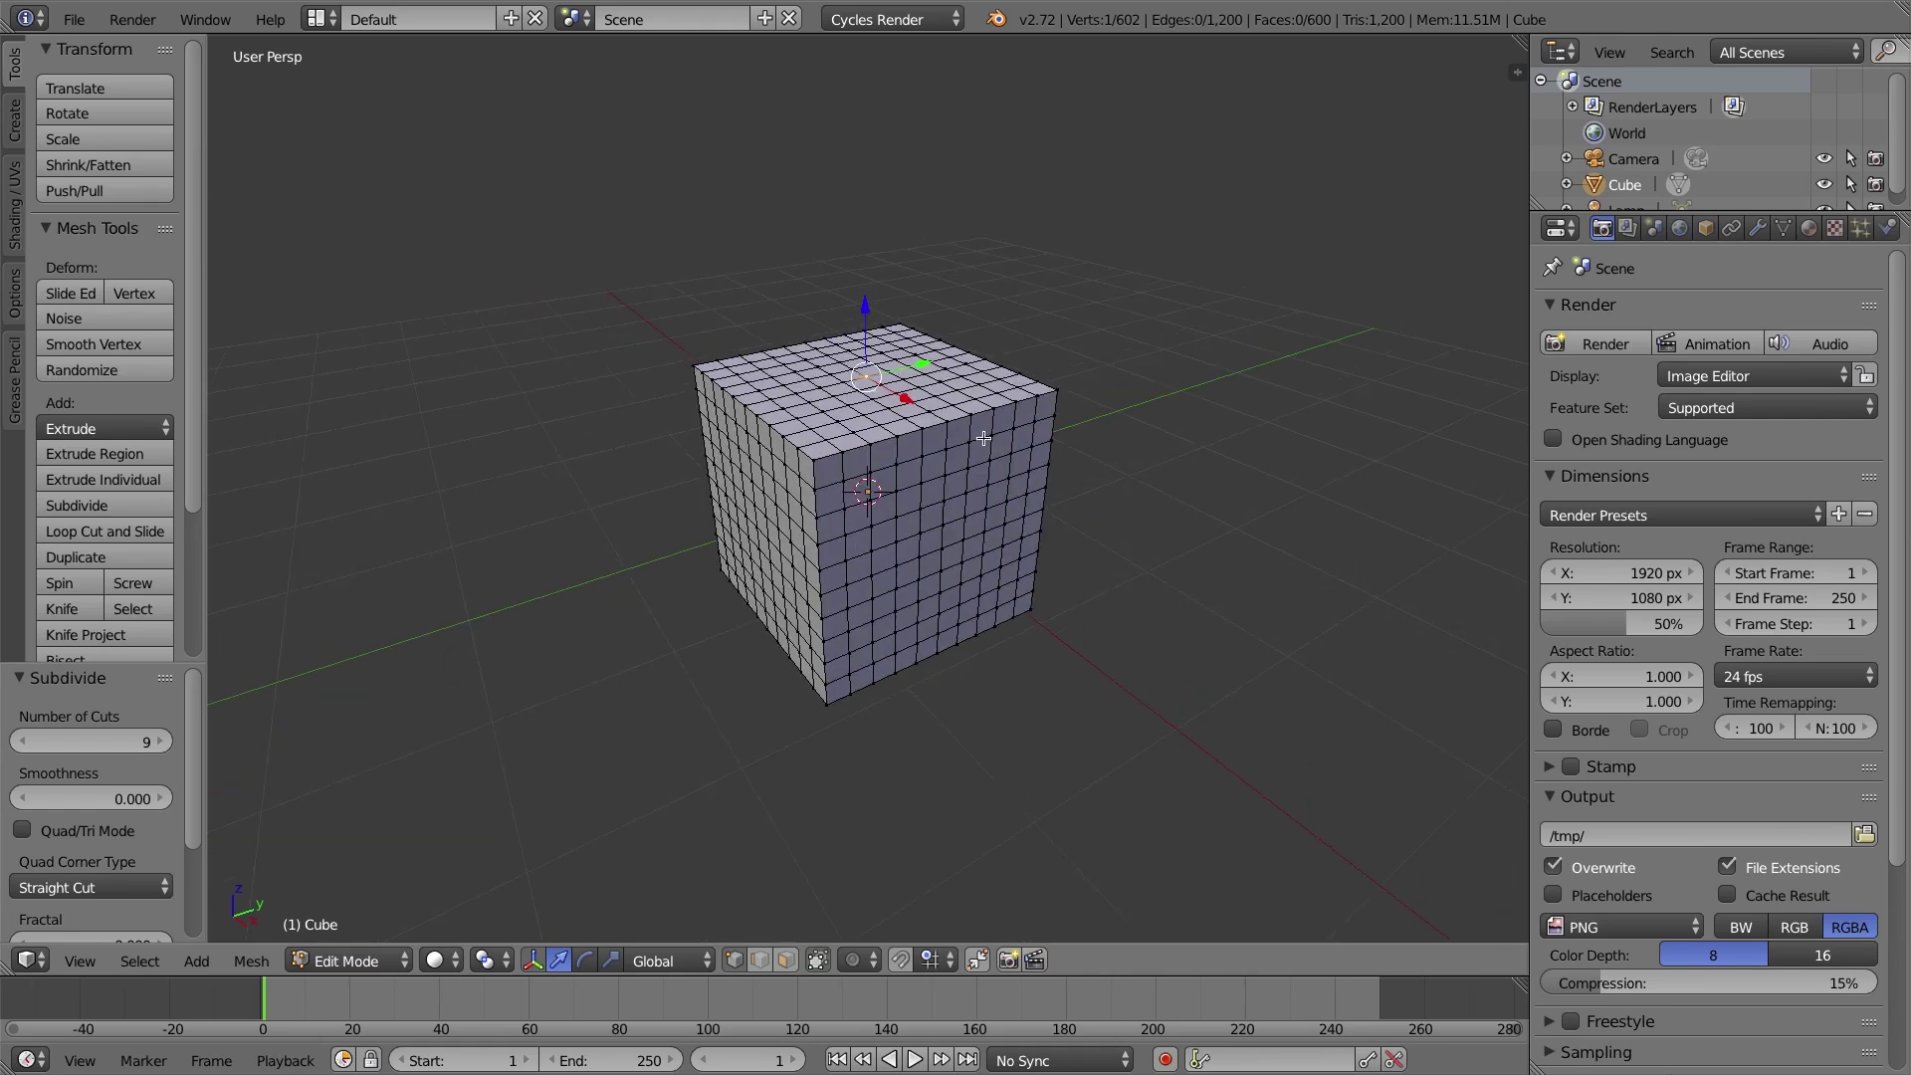
{"action": "left_click_drag", "start_coordinate": [870, 304], "coordinate": [867, 281]}
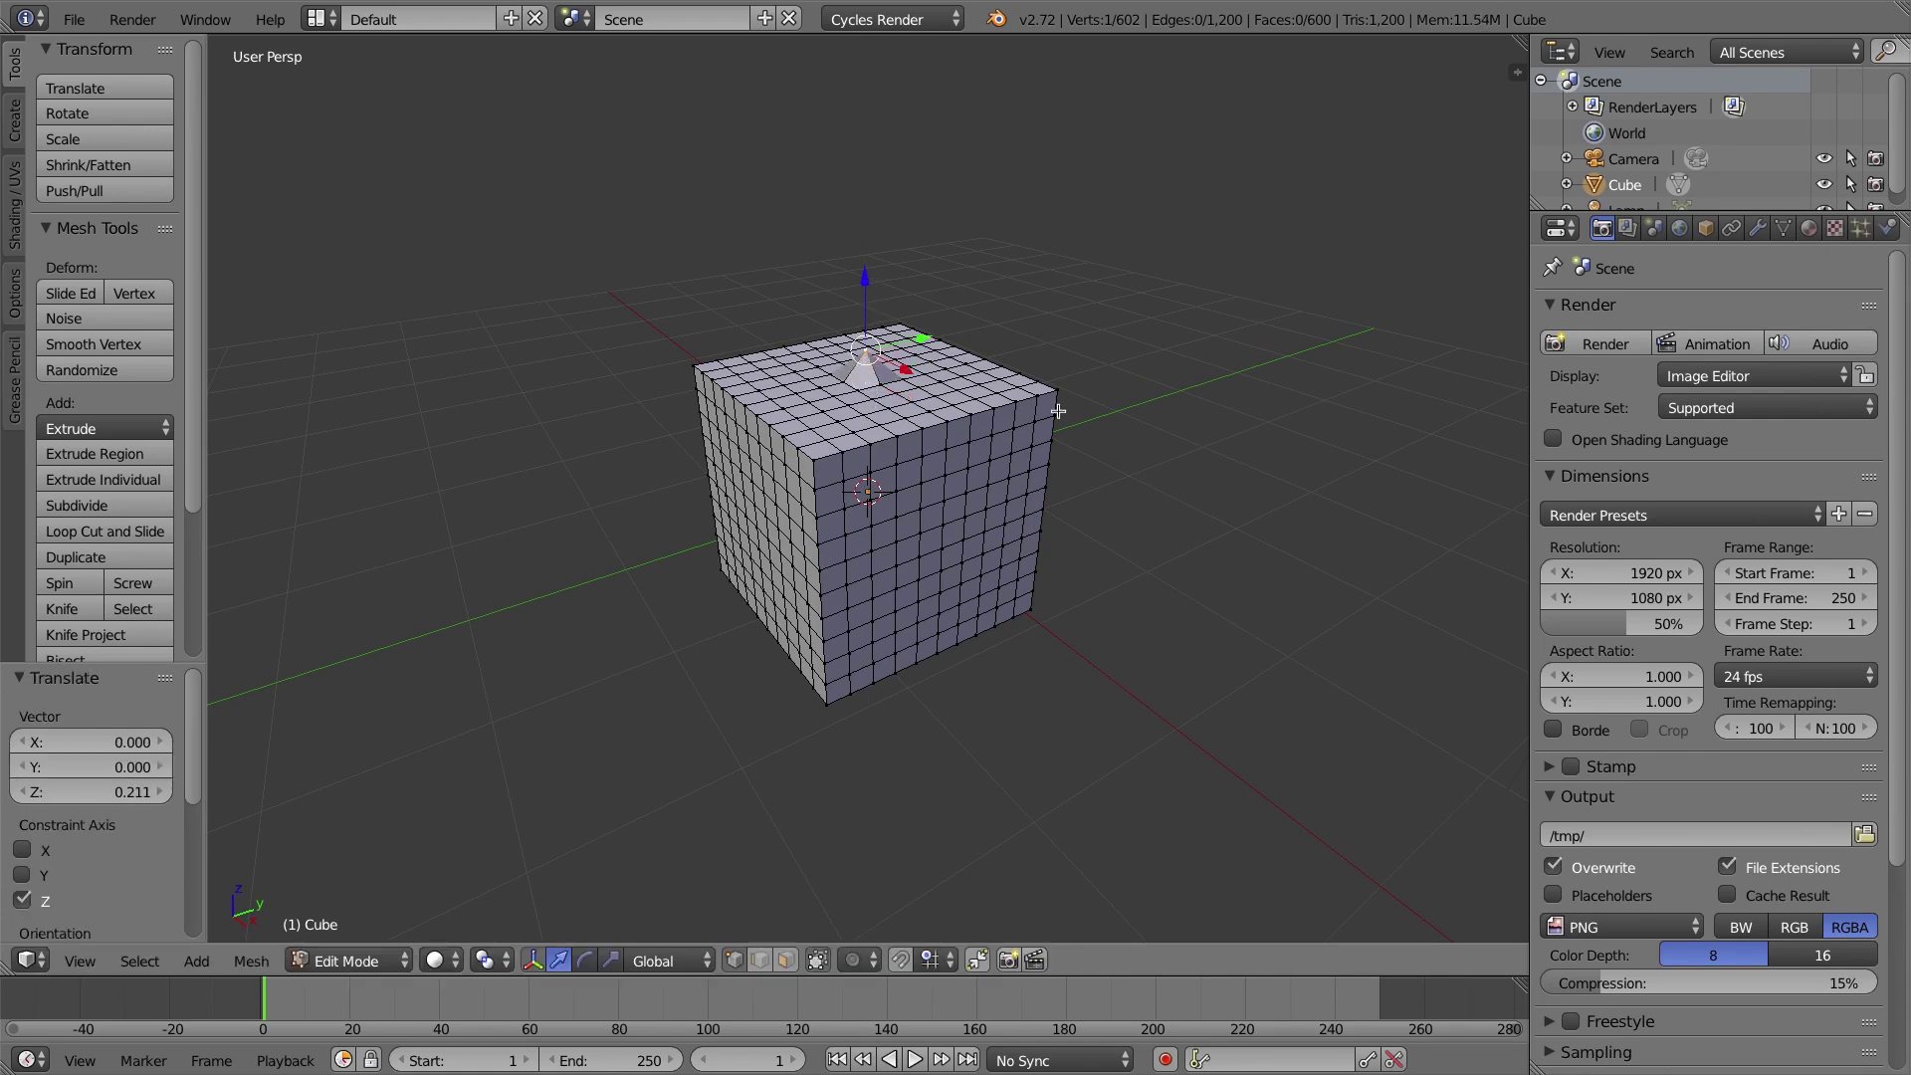
{"action": "key", "text": "ctrl+z"}
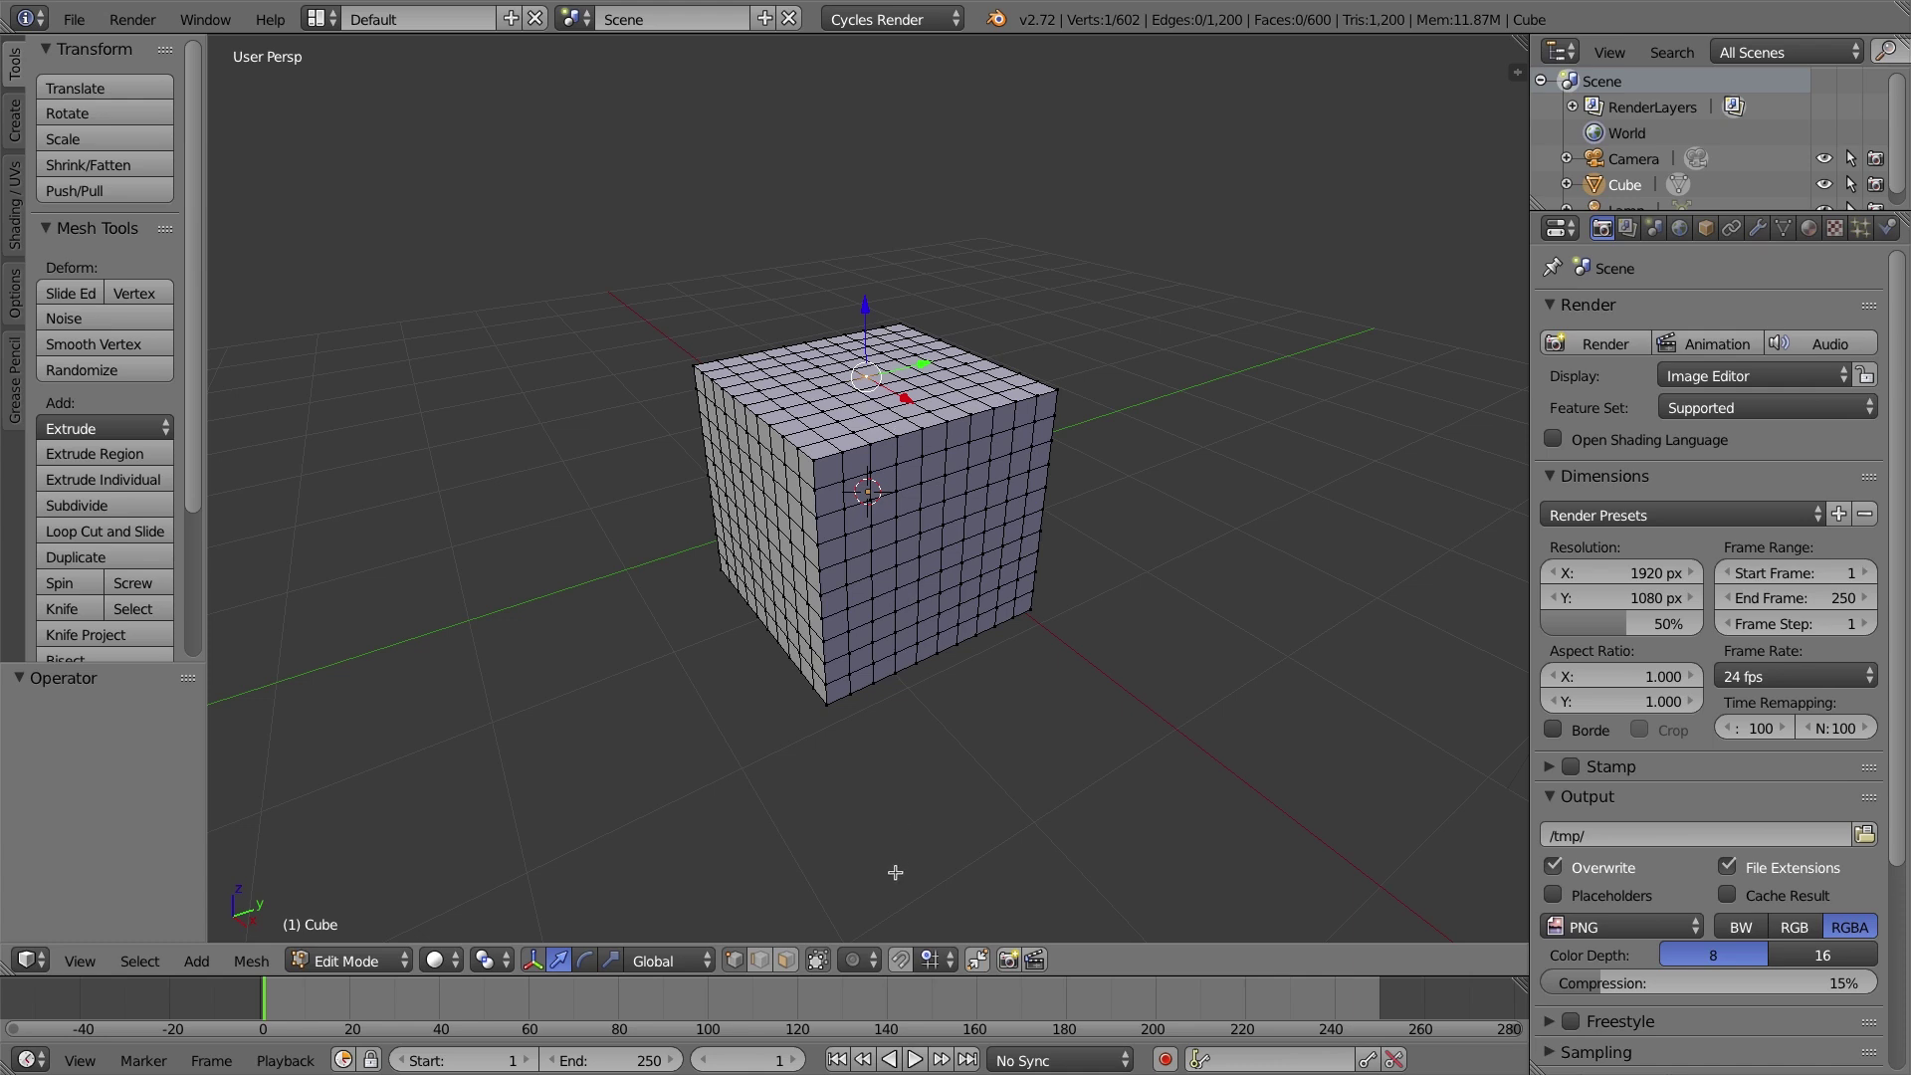
Enable proportional editing, test-drag the top vertex downward, then cancel the move.
{"action": "left_click", "coordinate": [856, 967]}
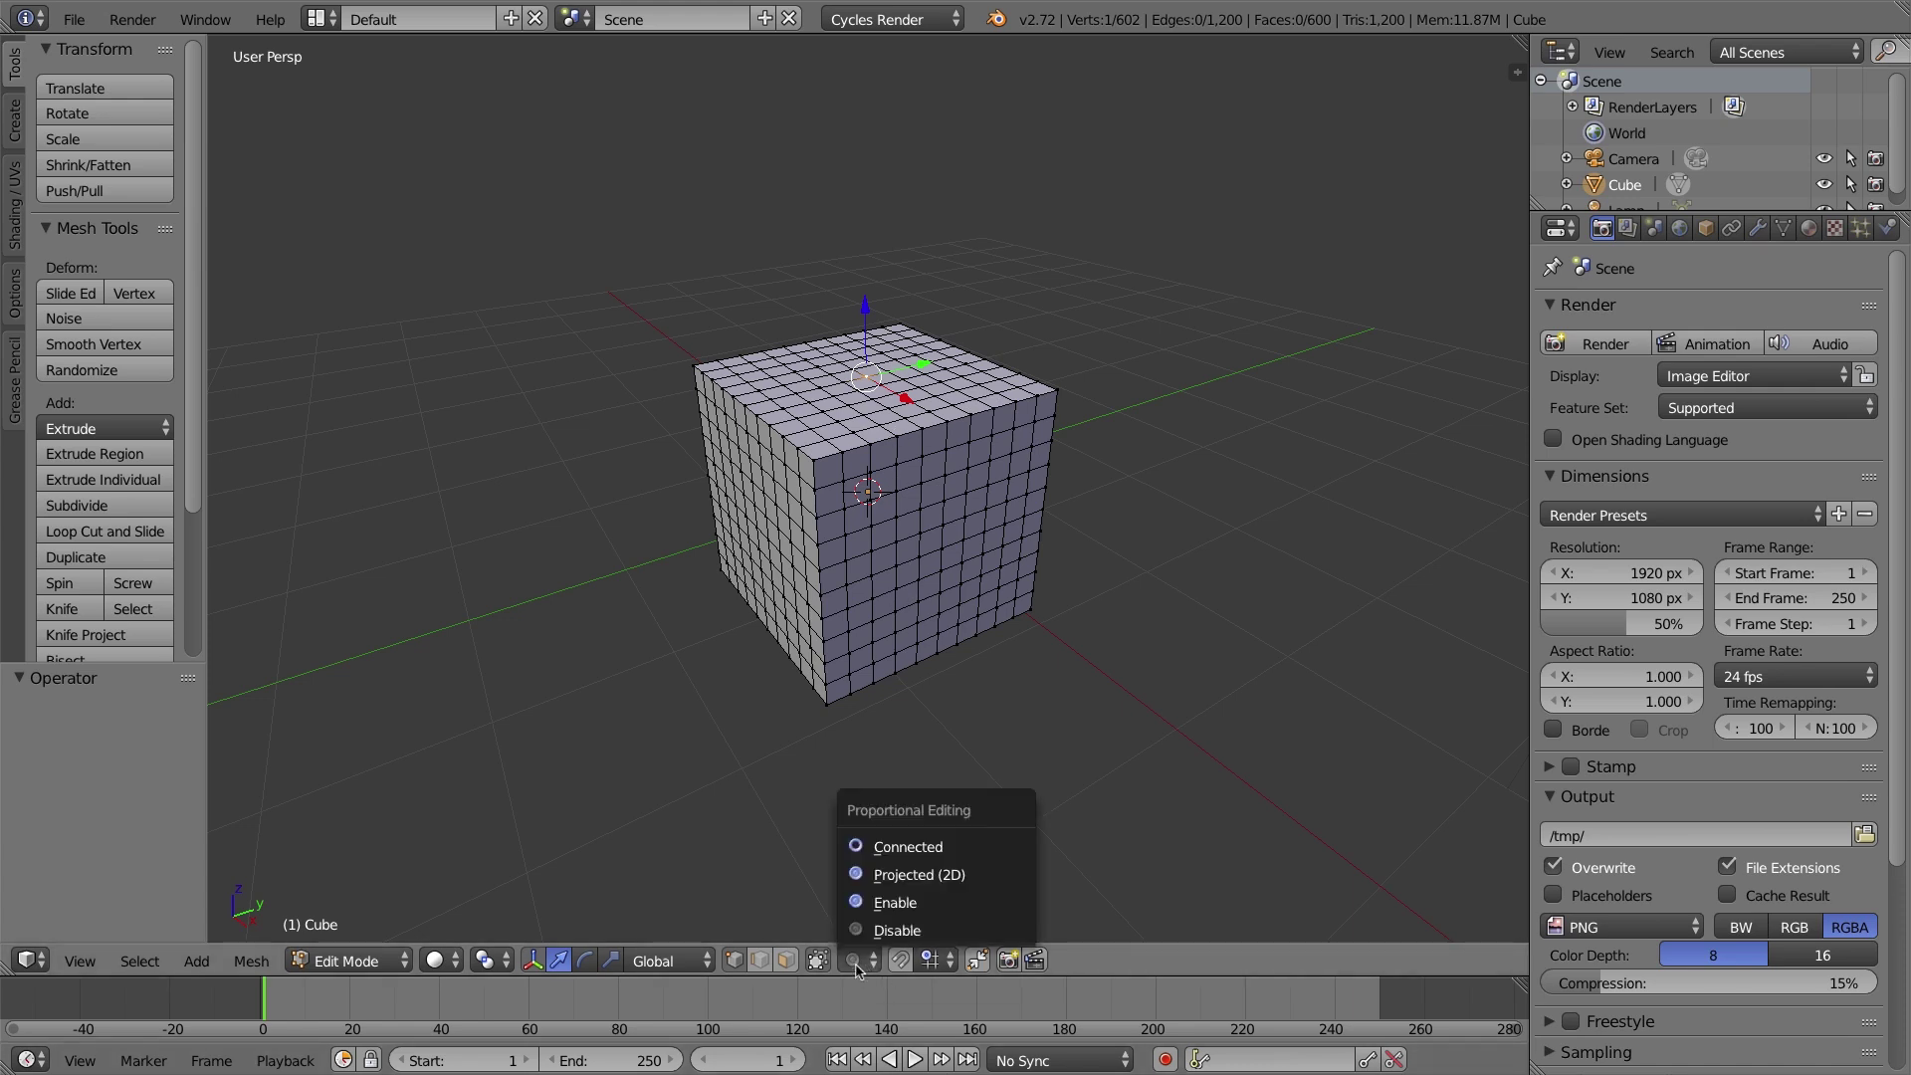
{"action": "left_click", "coordinate": [889, 904]}
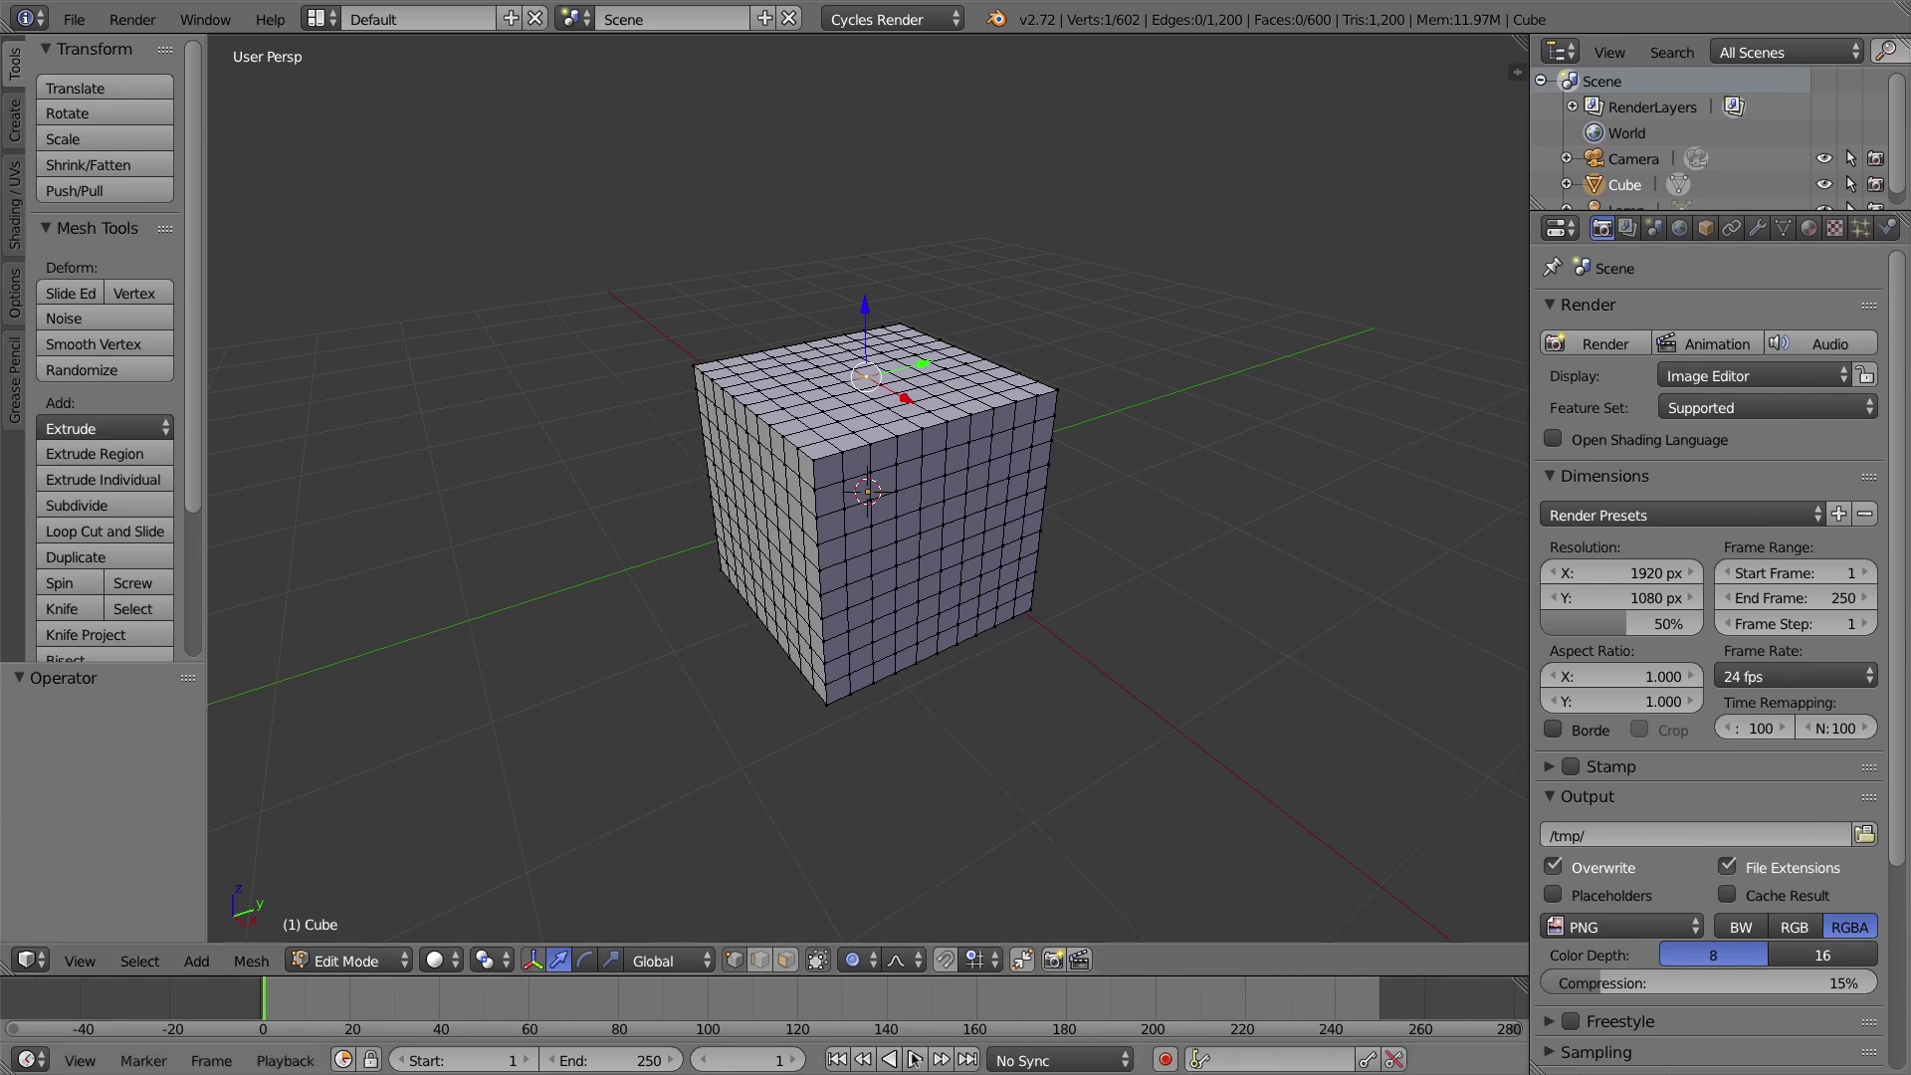
{"action": "key", "text": "g"}
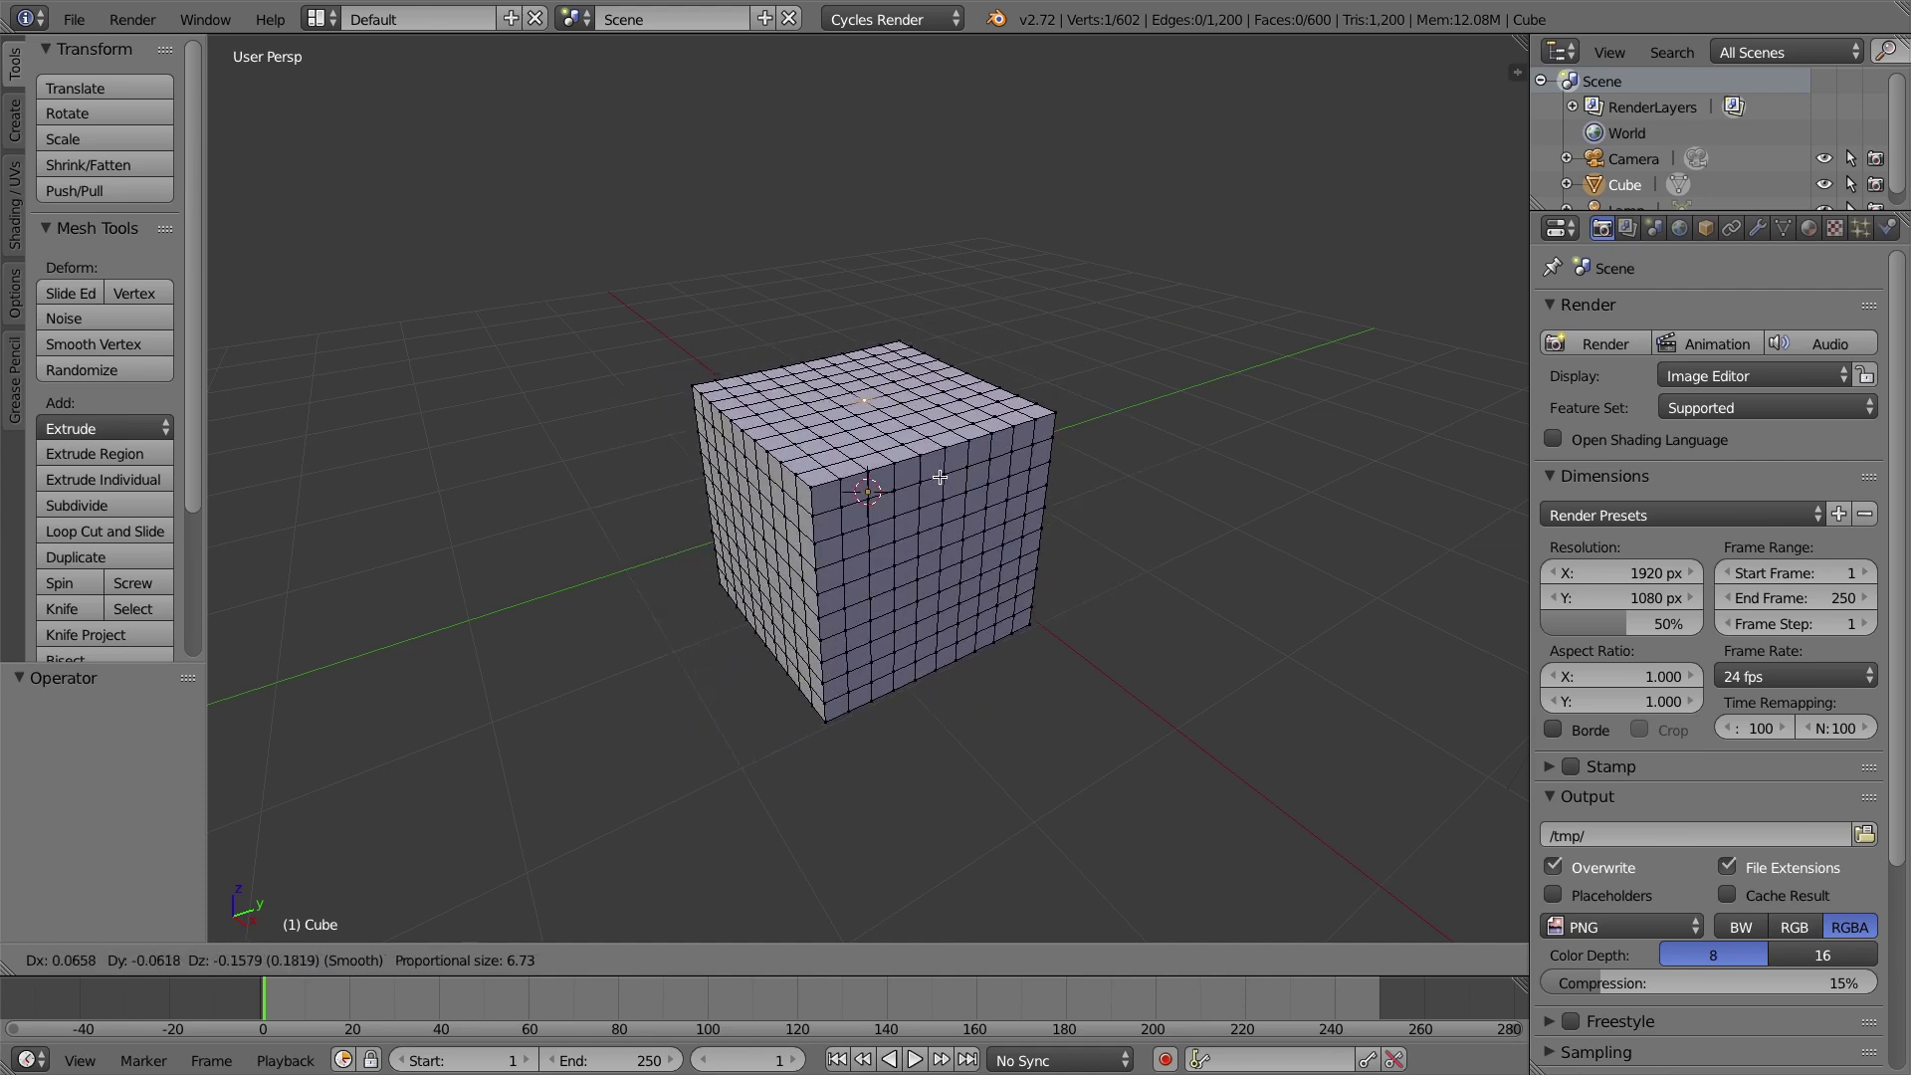
{"action": "scroll", "coordinate": [939, 477], "scroll_direction": "up", "scroll_amount": 2}
{"action": "scroll", "coordinate": [939, 478], "scroll_direction": "up", "scroll_amount": 2}
{"action": "scroll", "coordinate": [937, 479], "scroll_direction": "up", "scroll_amount": 1}
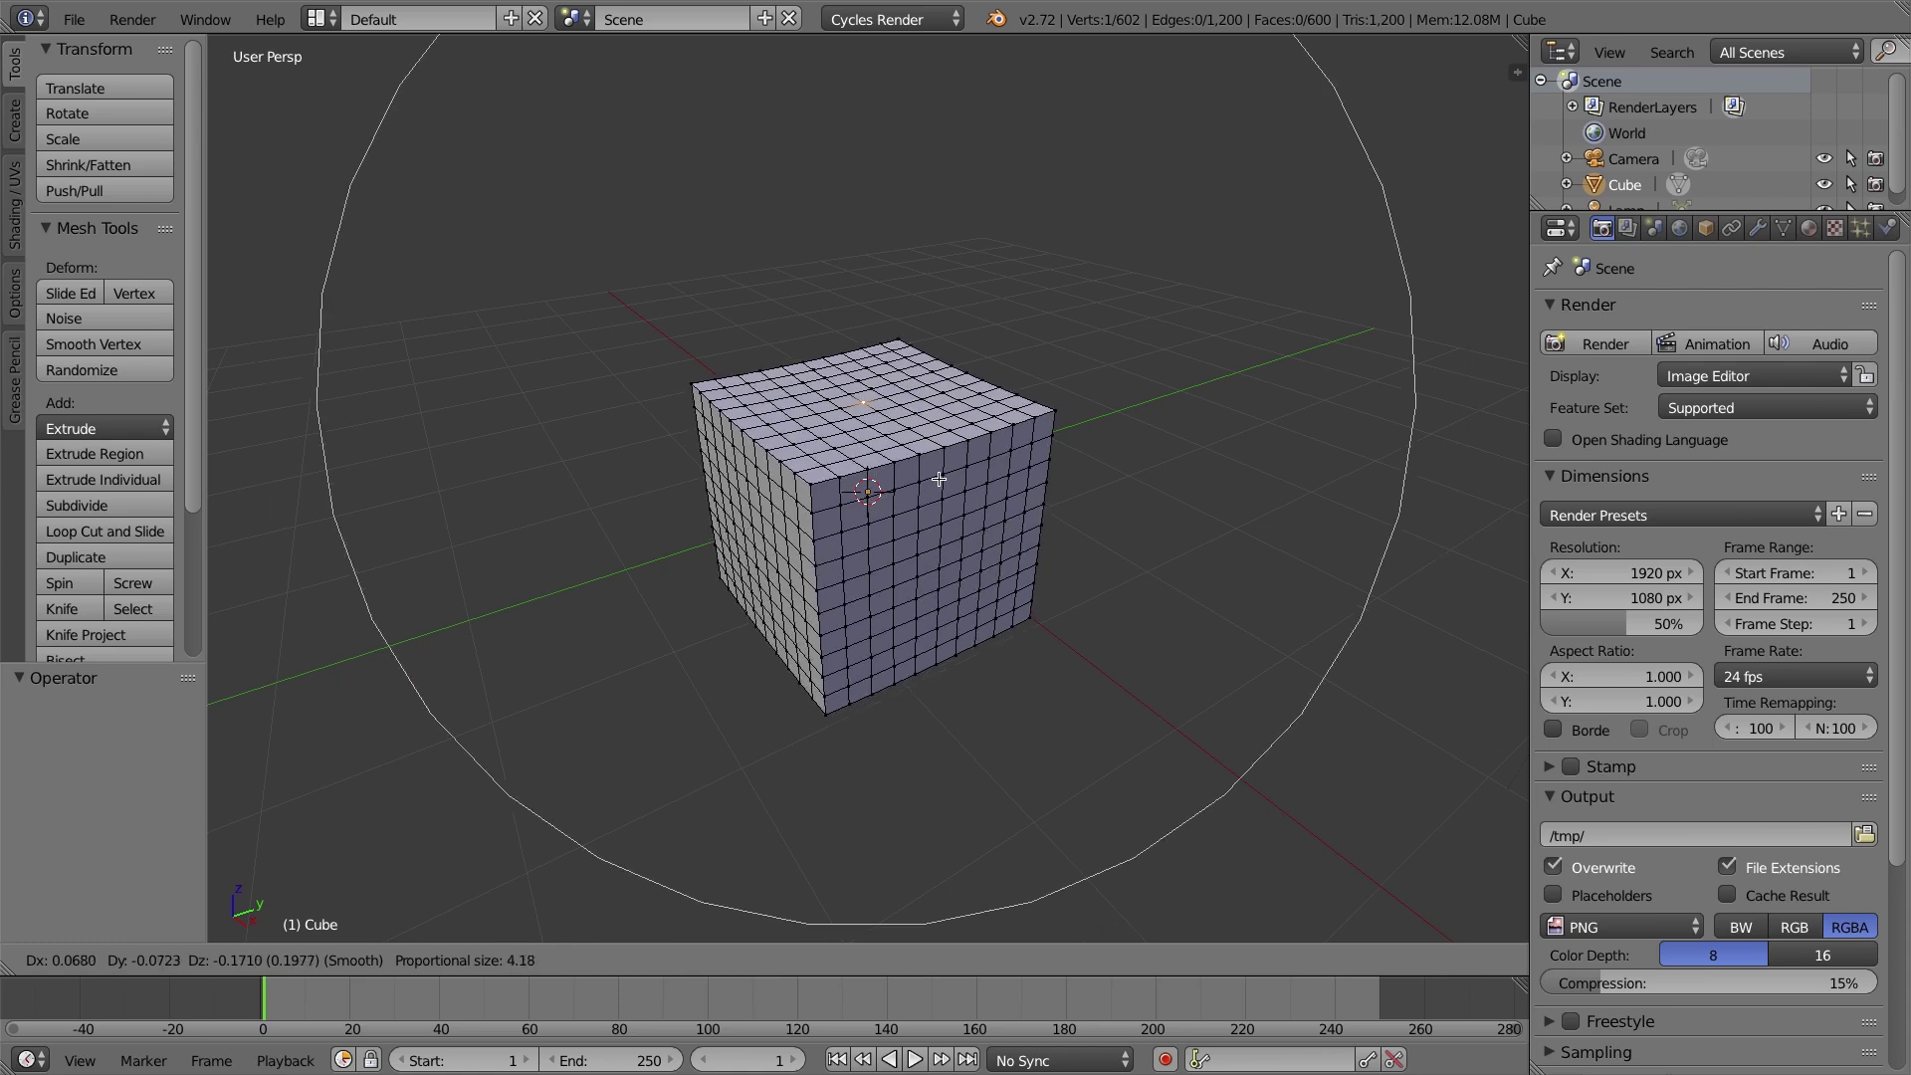
{"action": "scroll", "coordinate": [940, 479], "scroll_direction": "up", "scroll_amount": 2}
{"action": "scroll", "coordinate": [937, 480], "scroll_direction": "up", "scroll_amount": 3}
{"action": "scroll", "coordinate": [937, 480], "scroll_direction": "up", "scroll_amount": 4}
{"action": "scroll", "coordinate": [936, 483], "scroll_direction": "up", "scroll_amount": 4}
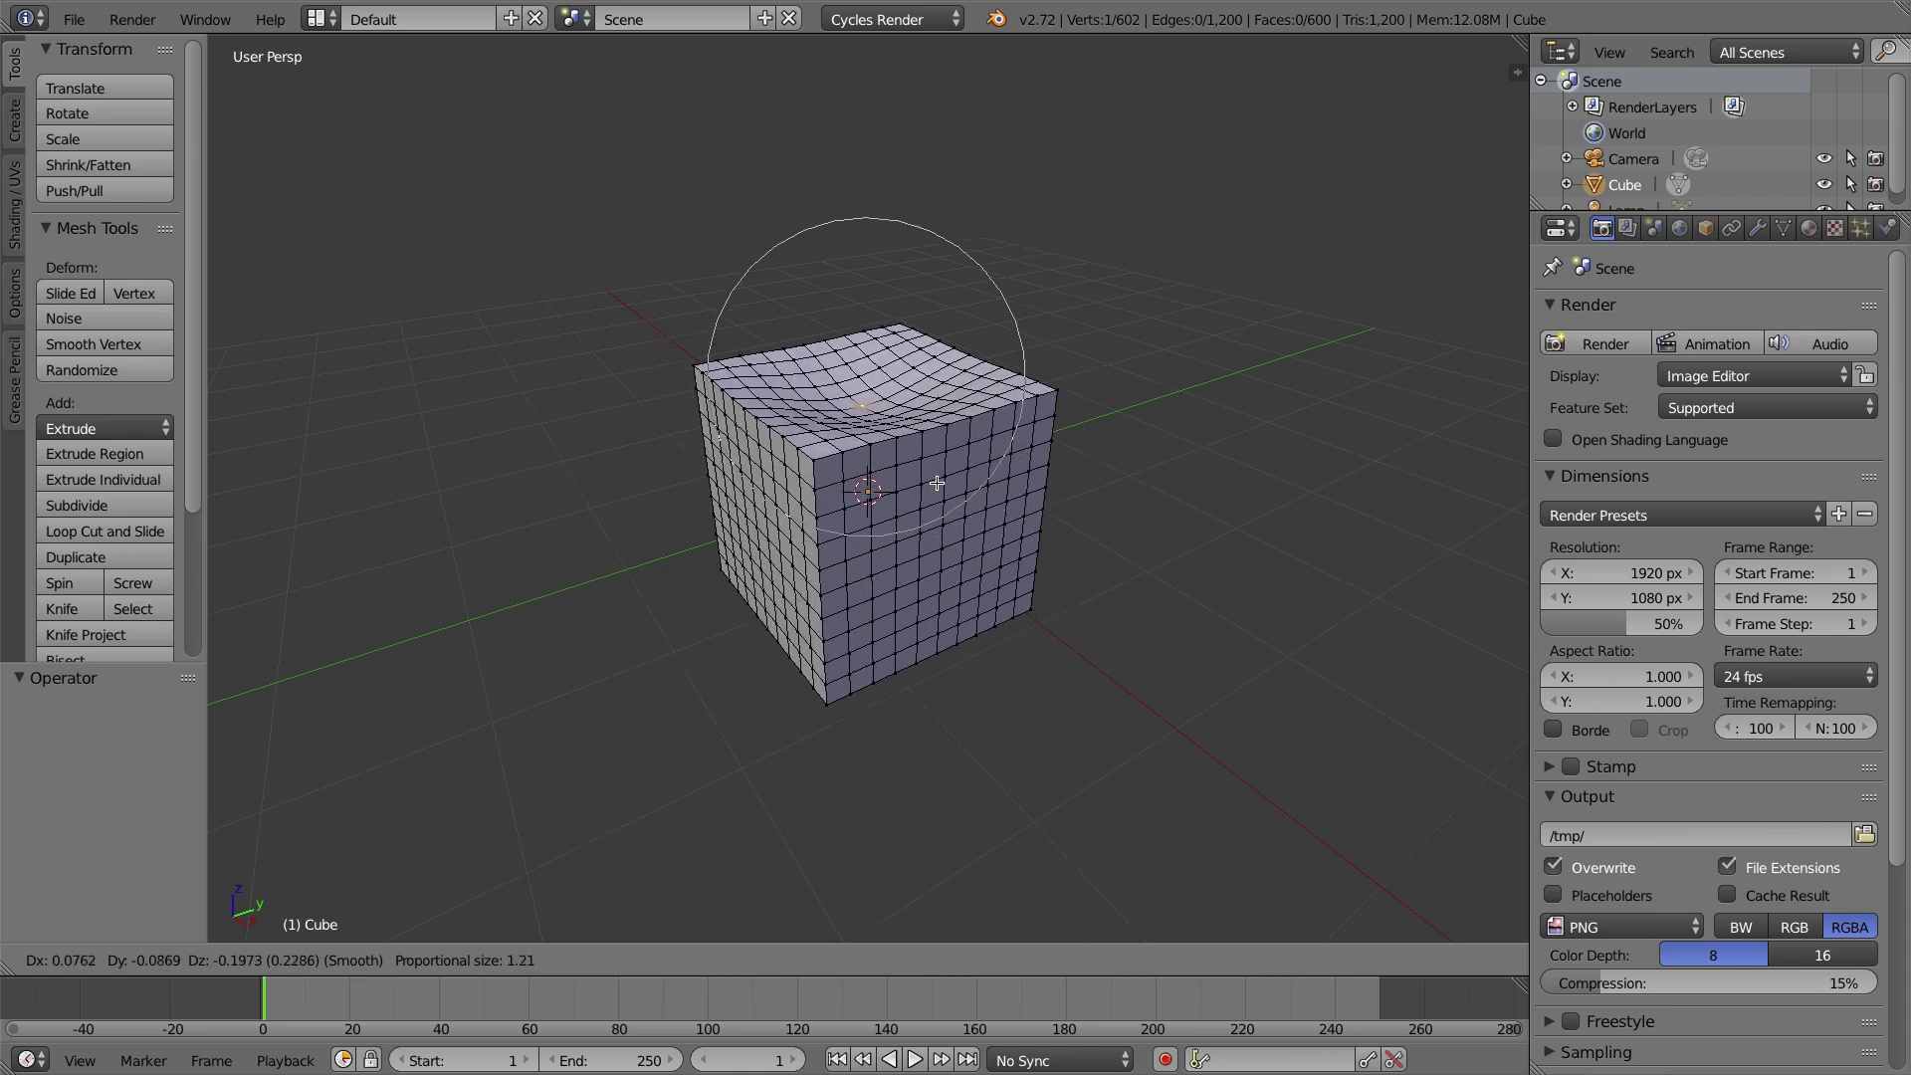
{"action": "scroll", "coordinate": [936, 483], "scroll_direction": "up", "scroll_amount": 4}
{"action": "scroll", "coordinate": [936, 487], "scroll_direction": "down", "scroll_amount": 8}
{"action": "scroll", "coordinate": [938, 493], "scroll_direction": "up", "scroll_amount": 5}
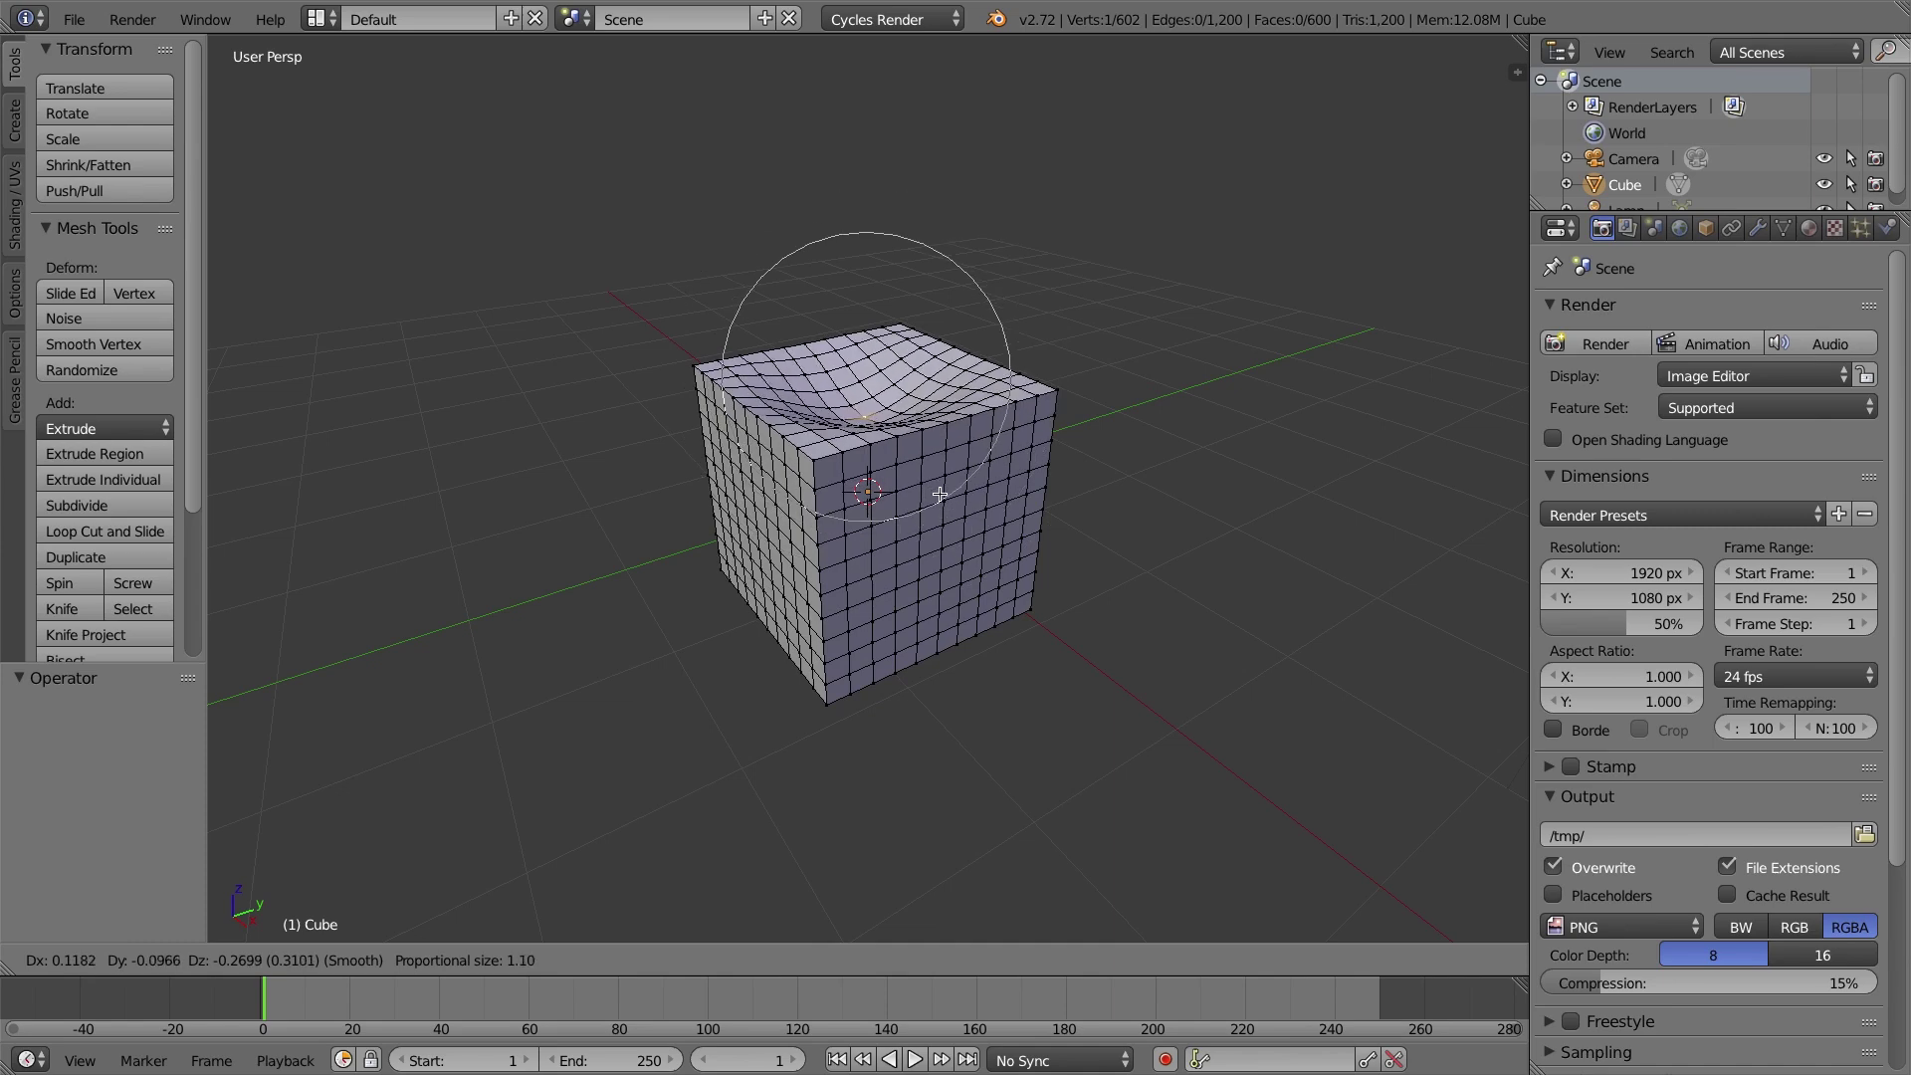
{"action": "scroll", "coordinate": [939, 493], "scroll_direction": "down", "scroll_amount": 8}
{"action": "scroll", "coordinate": [938, 496], "scroll_direction": "up", "scroll_amount": 8}
{"action": "scroll", "coordinate": [937, 494], "scroll_direction": "down", "scroll_amount": 11}
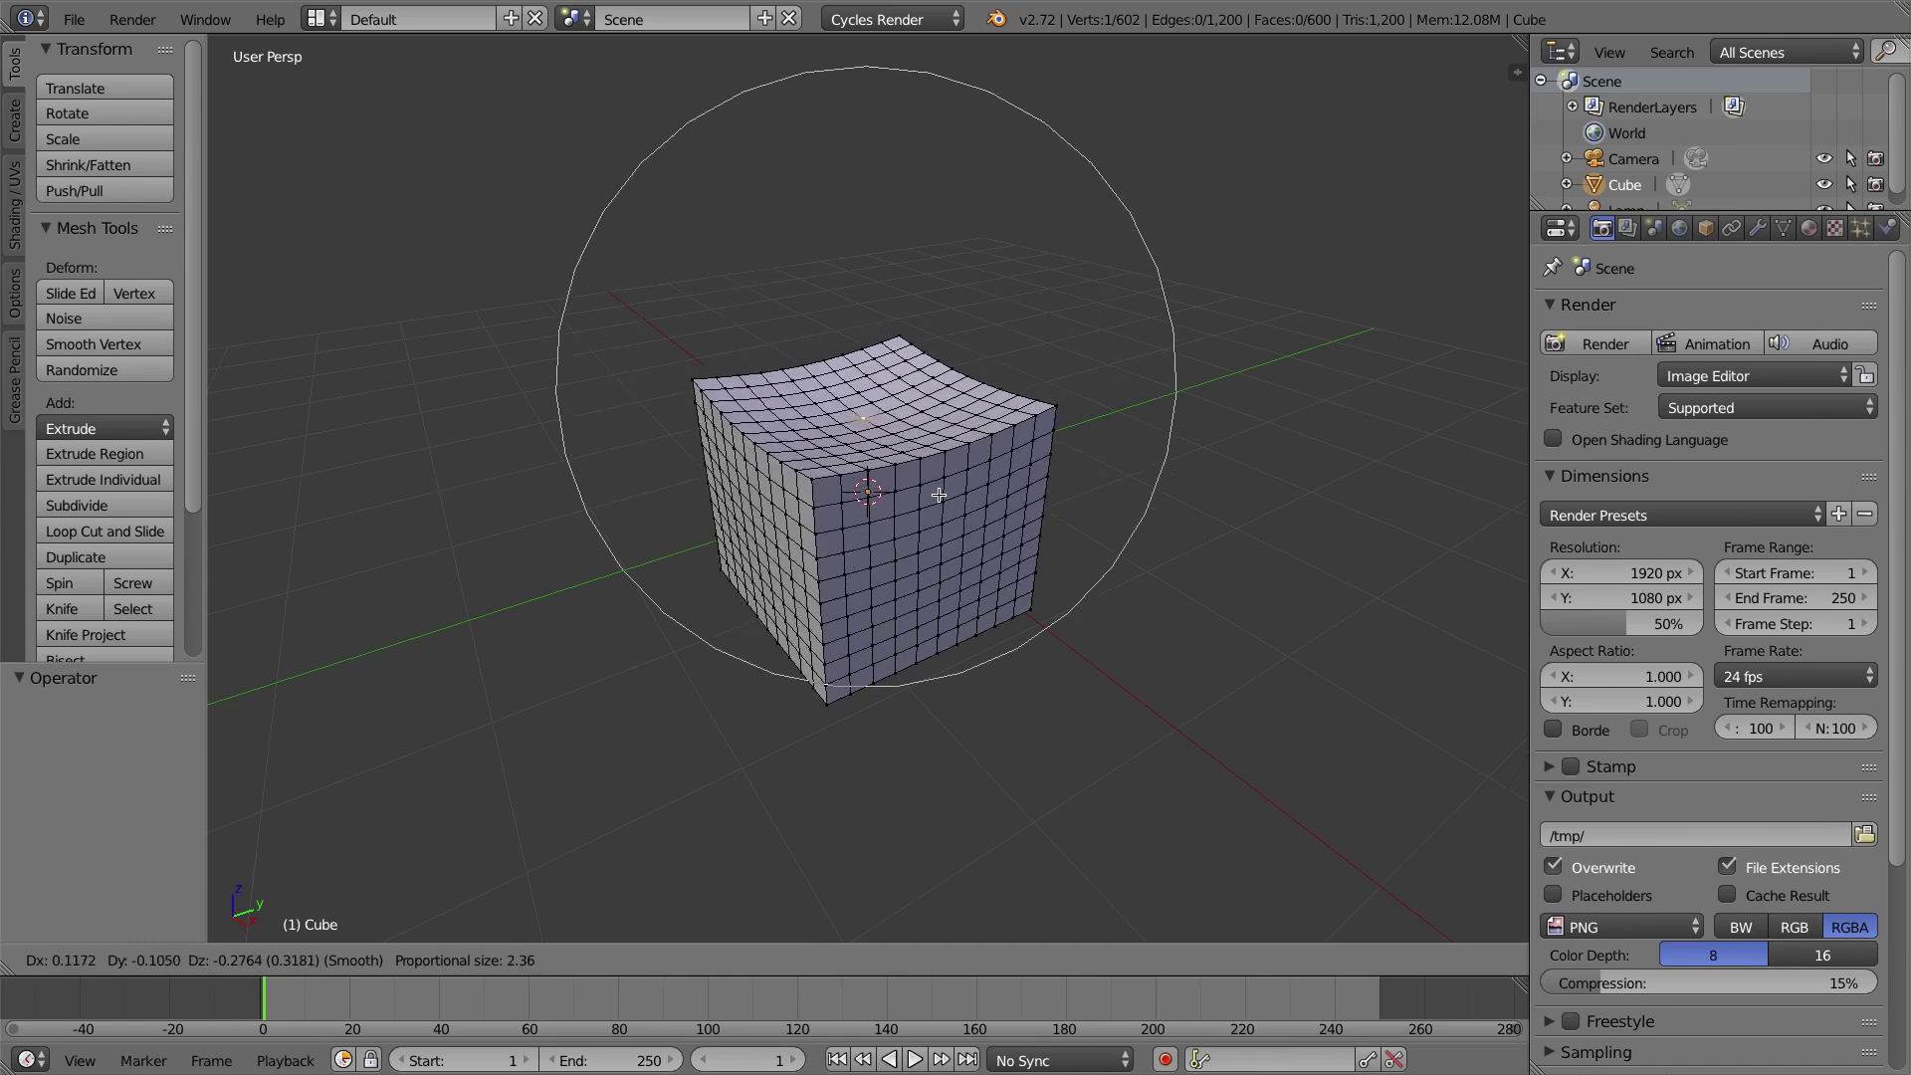
{"action": "scroll", "coordinate": [949, 344], "scroll_direction": "up", "scroll_amount": 1}
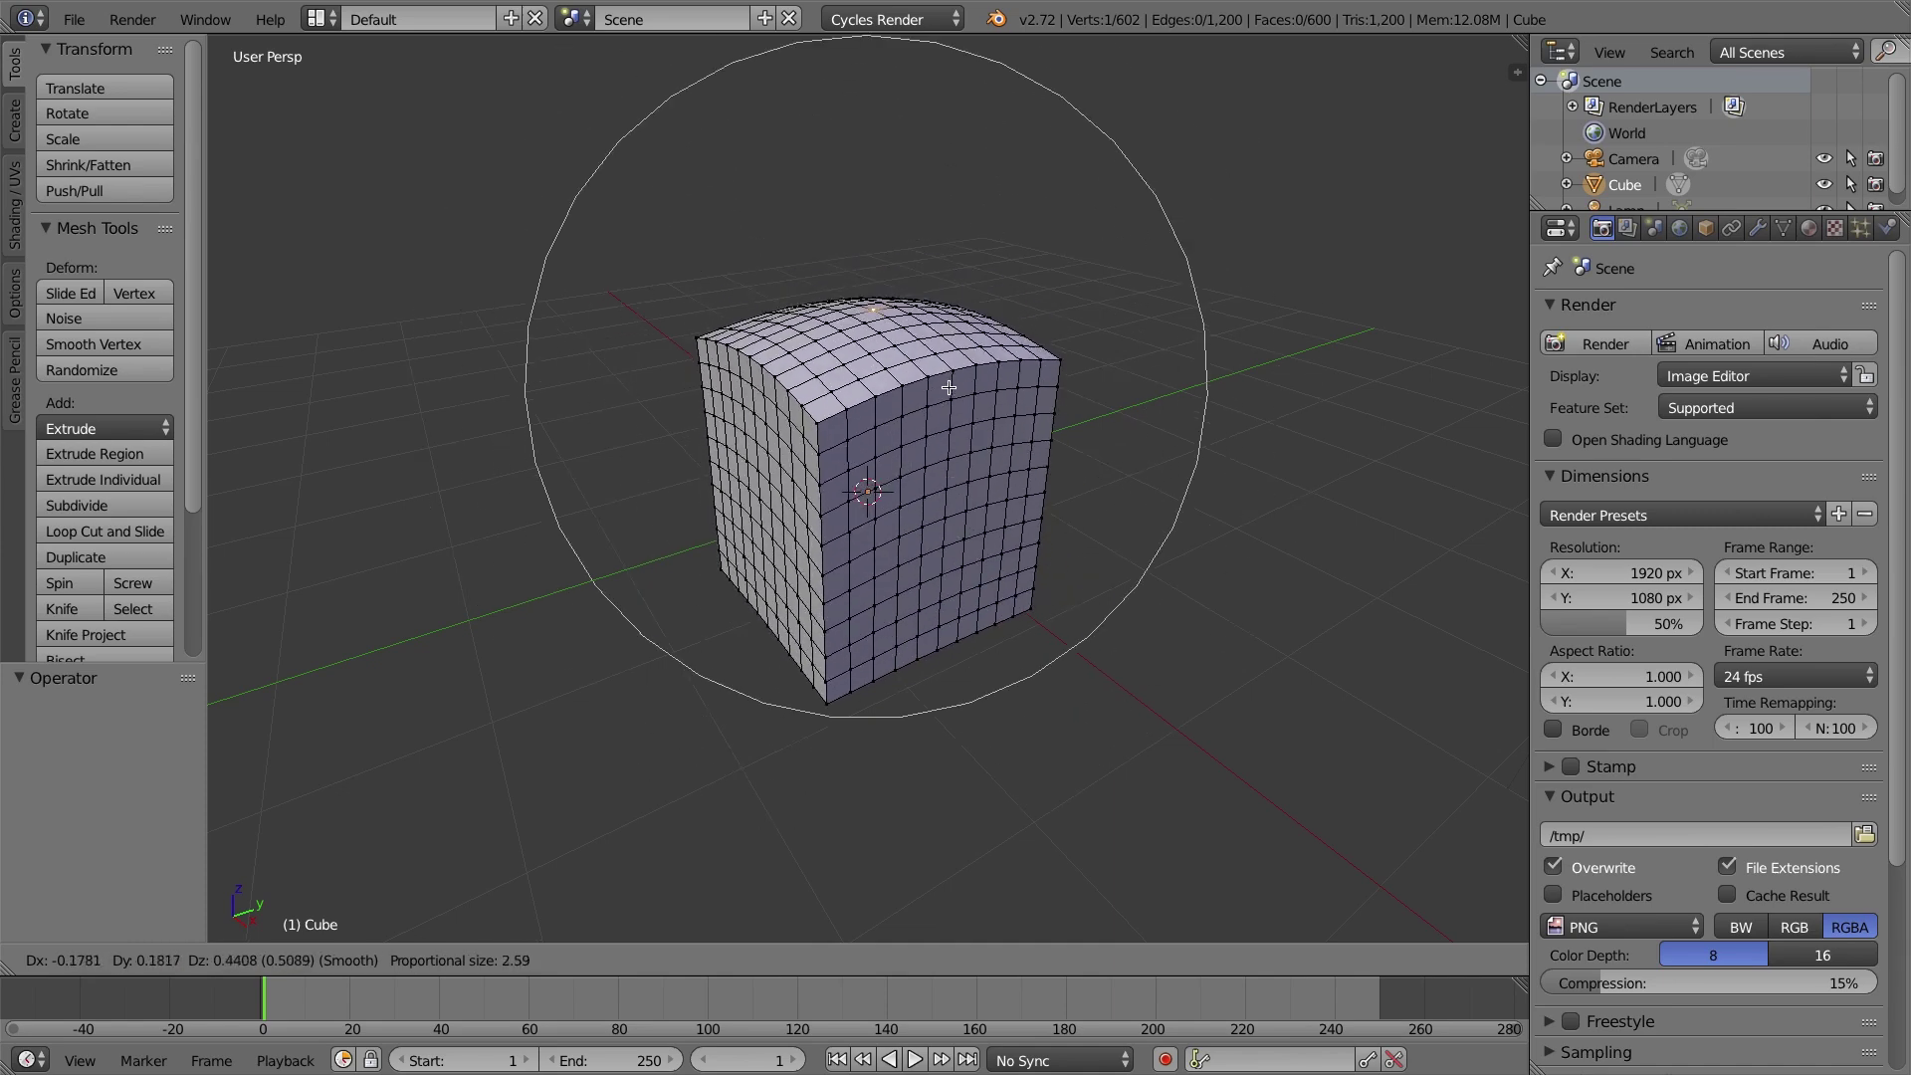
{"action": "scroll", "coordinate": [950, 388], "scroll_direction": "up", "scroll_amount": 5}
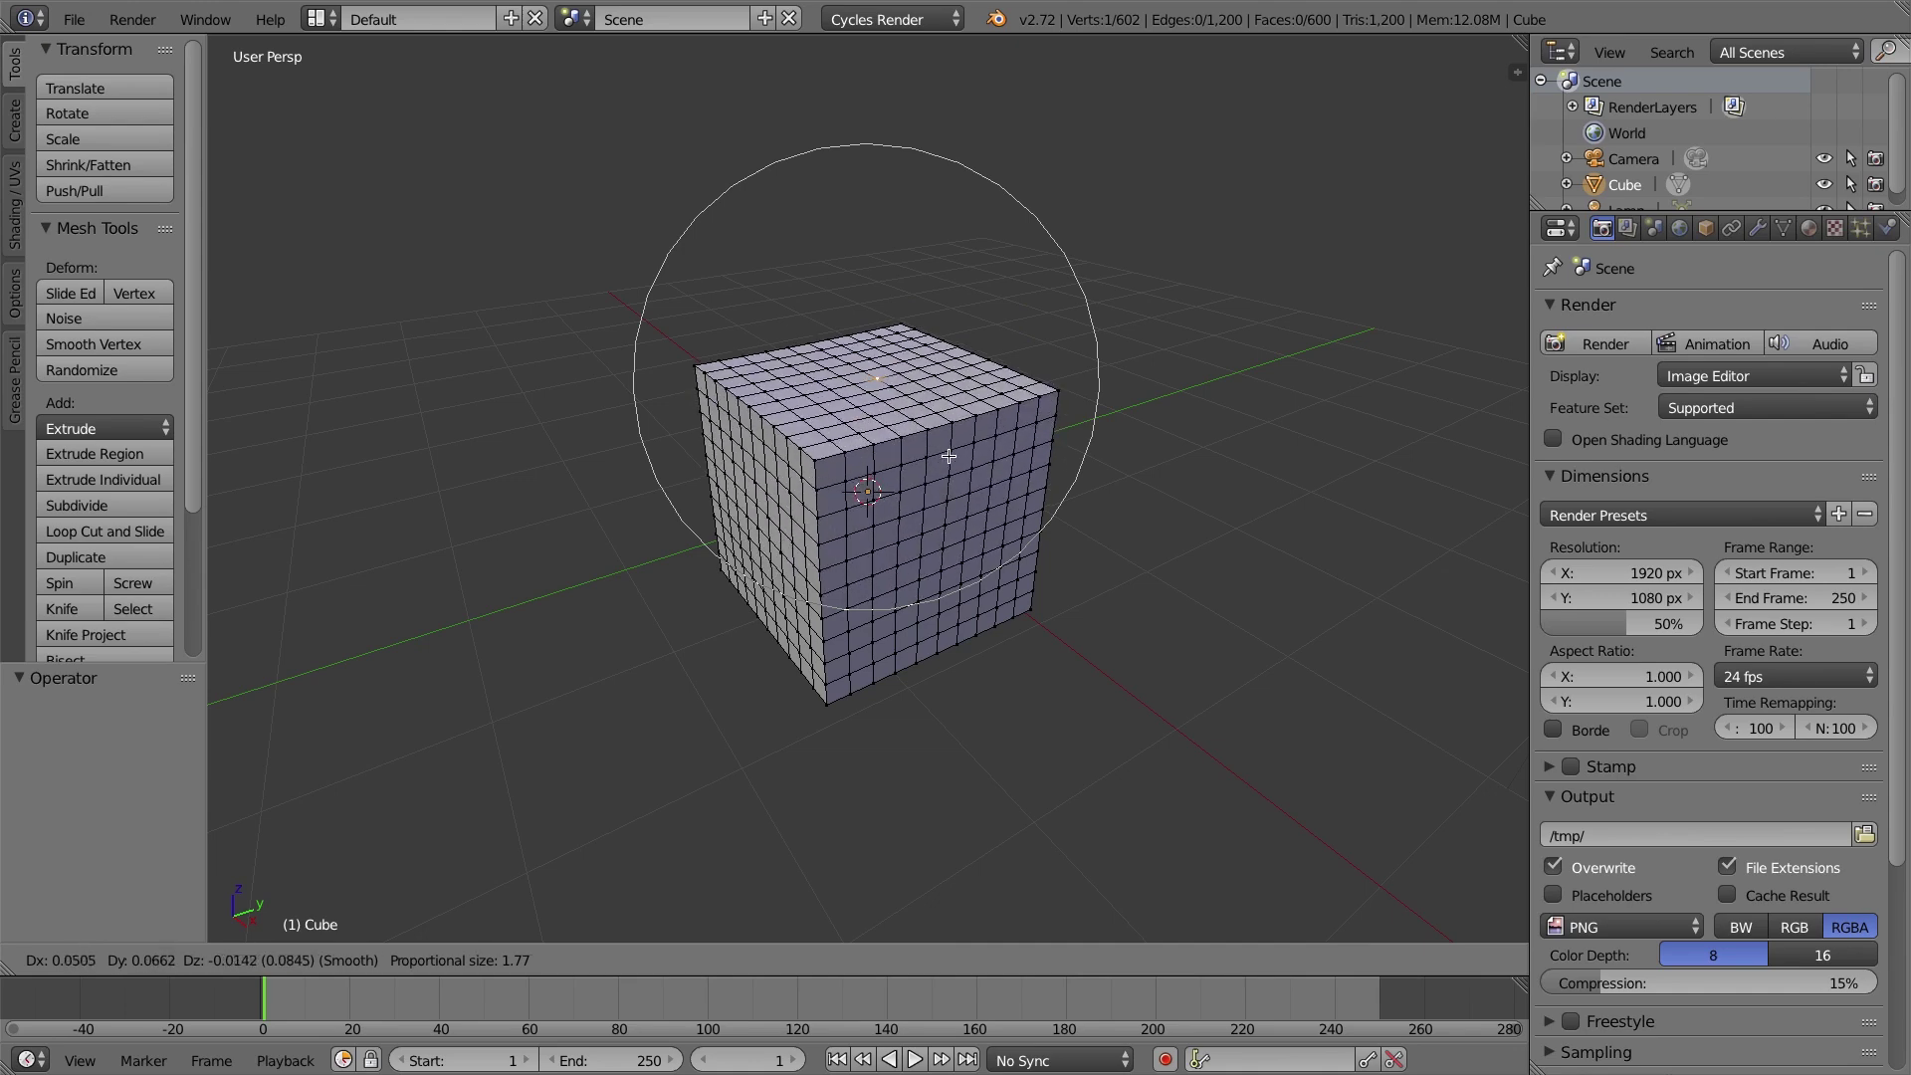
{"action": "scroll", "coordinate": [945, 458], "scroll_direction": "down", "scroll_amount": 2}
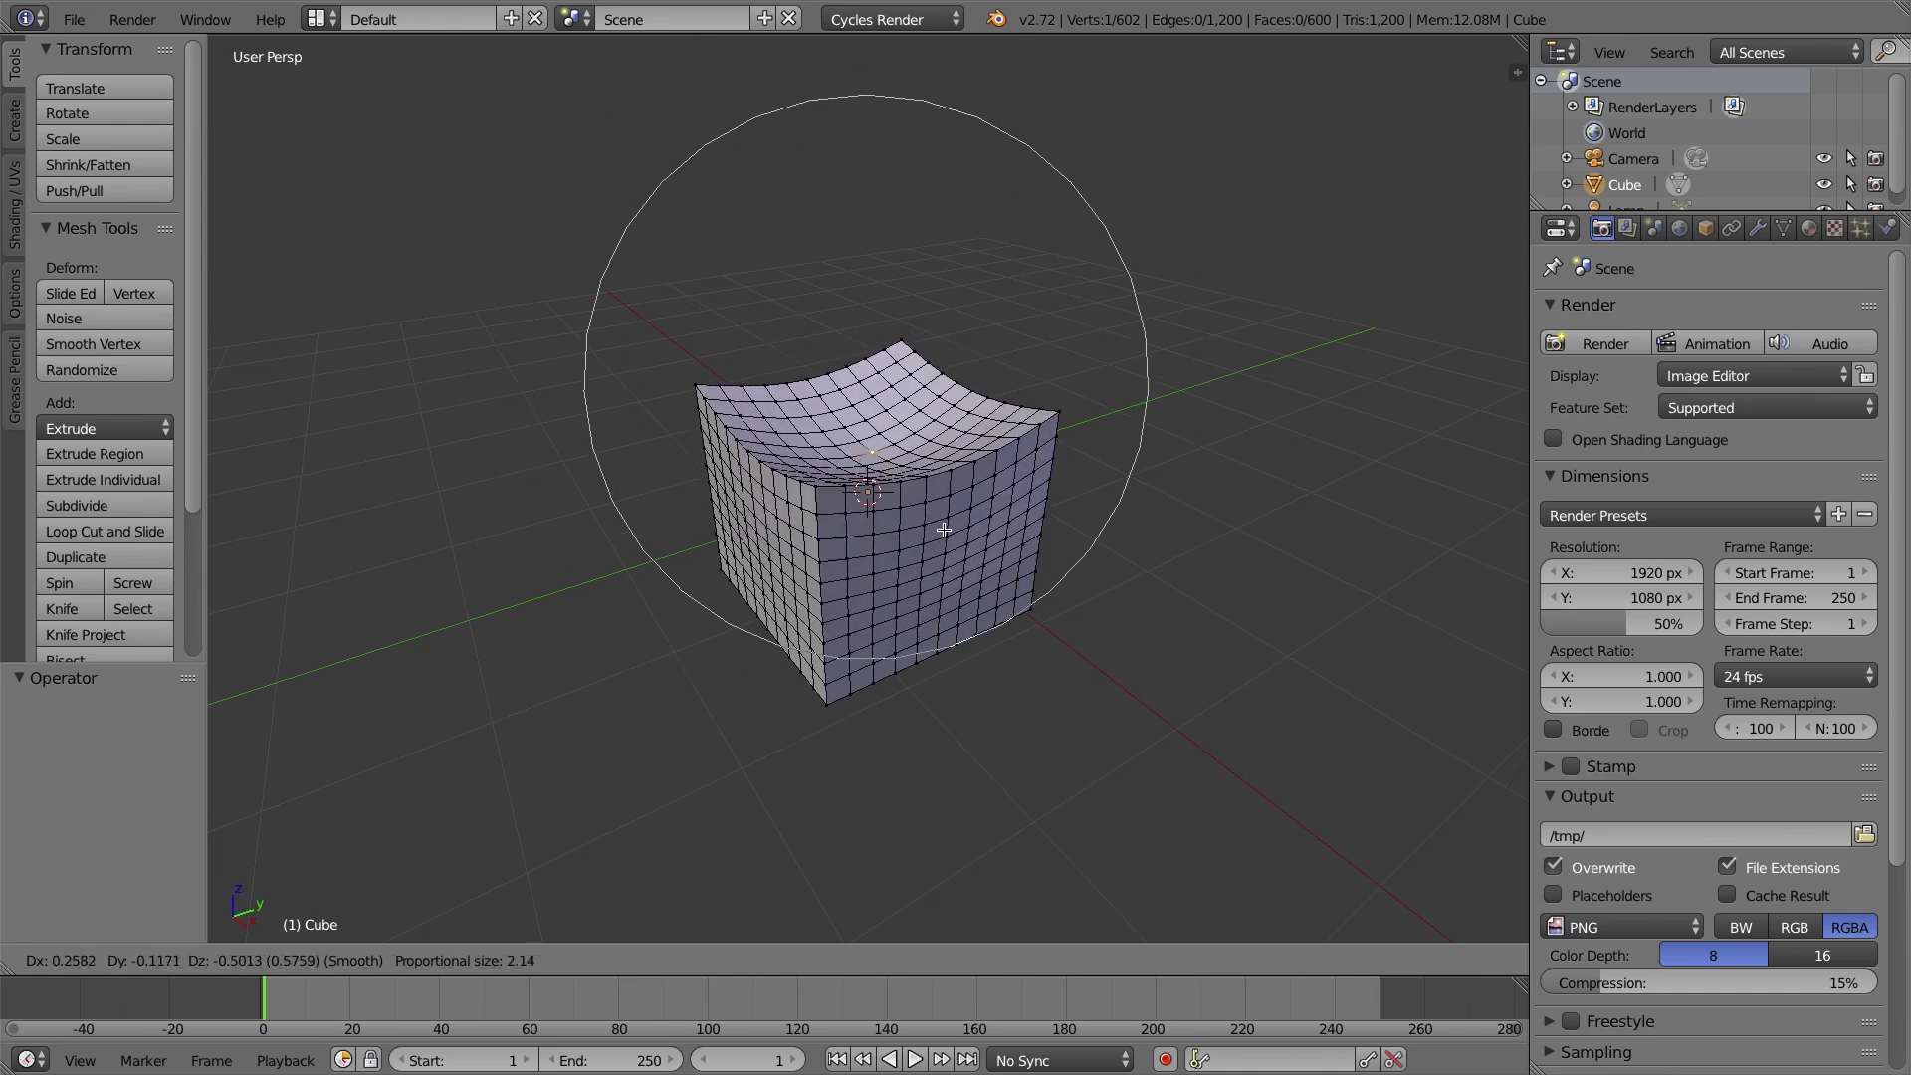
{"action": "right_click", "coordinate": [812, 501]}
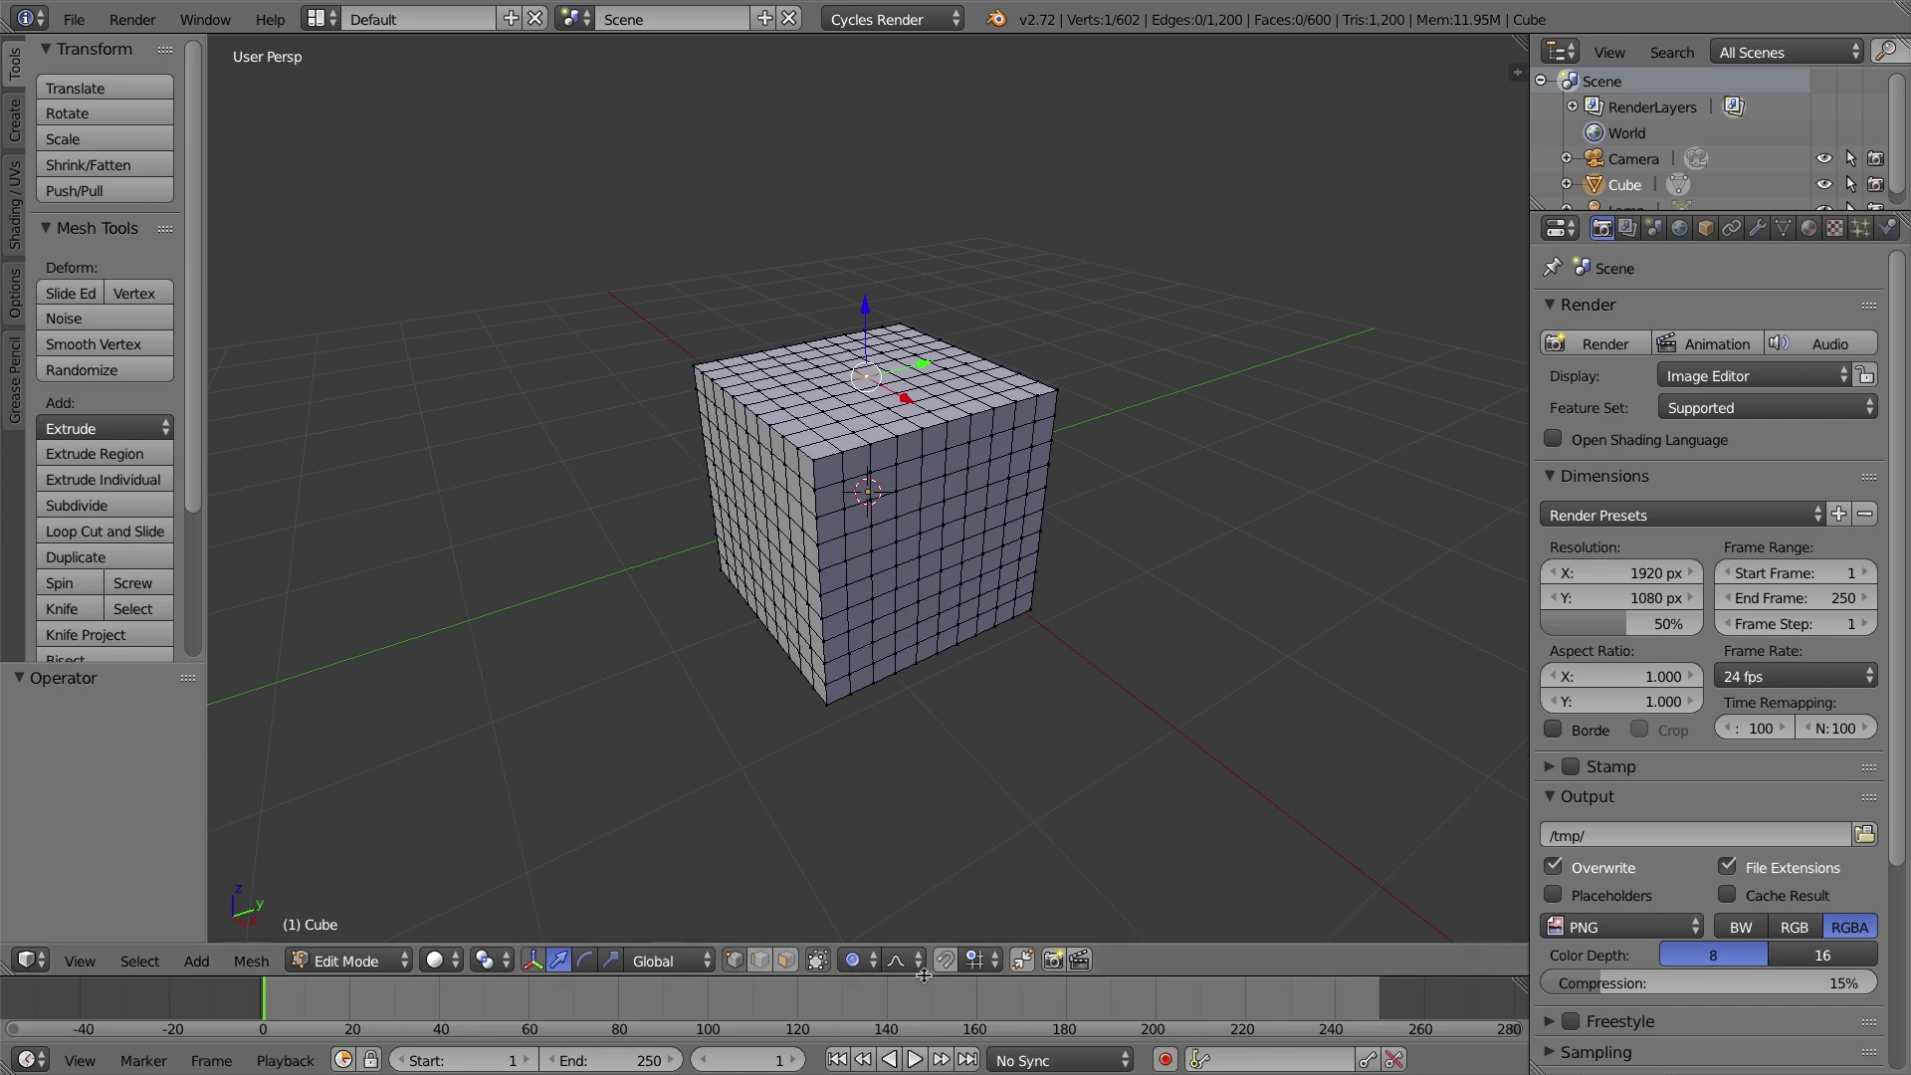
Toggle proportional editing off and back on from the header dropdown.
{"action": "left_click", "coordinate": [853, 963]}
{"action": "left_click", "coordinate": [856, 975]}
{"action": "left_click", "coordinate": [882, 945]}
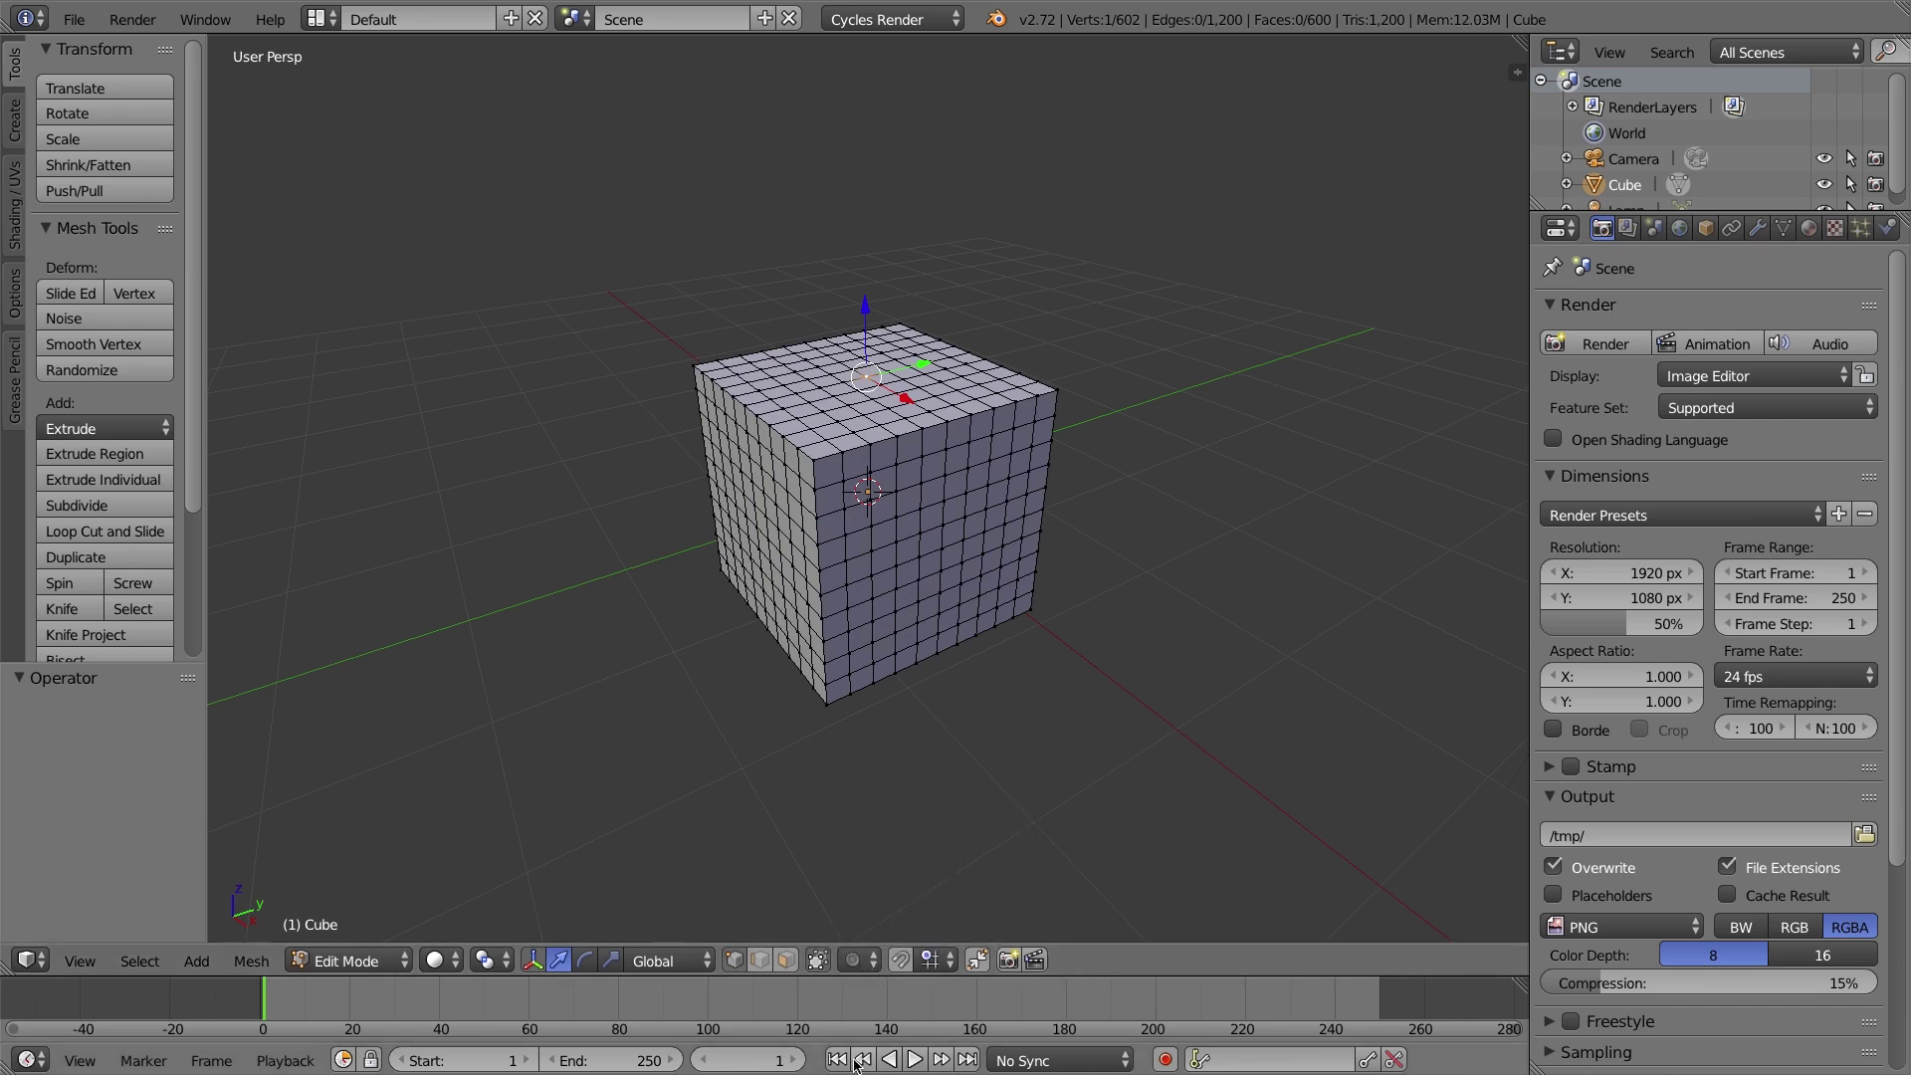
{"action": "left_click", "coordinate": [853, 960]}
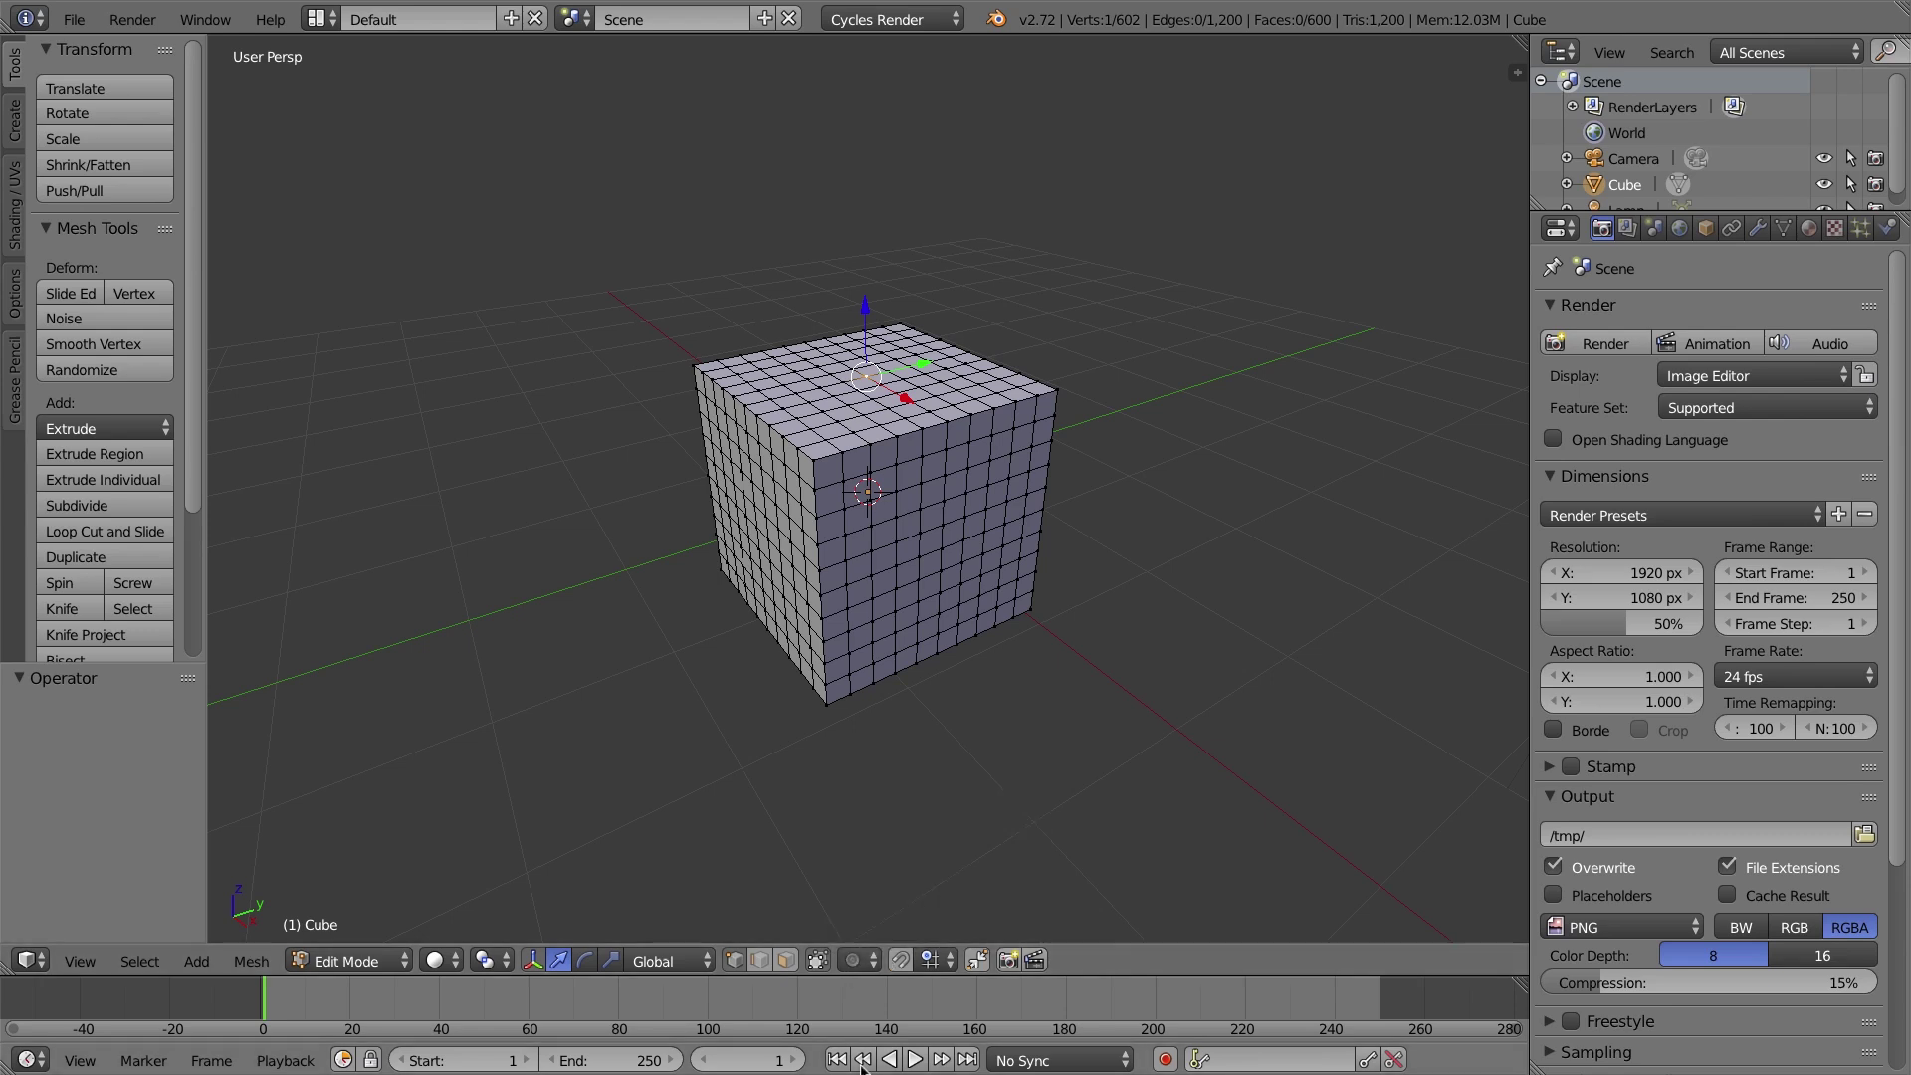
{"action": "left_click", "coordinate": [863, 967]}
{"action": "left_click", "coordinate": [887, 901]}
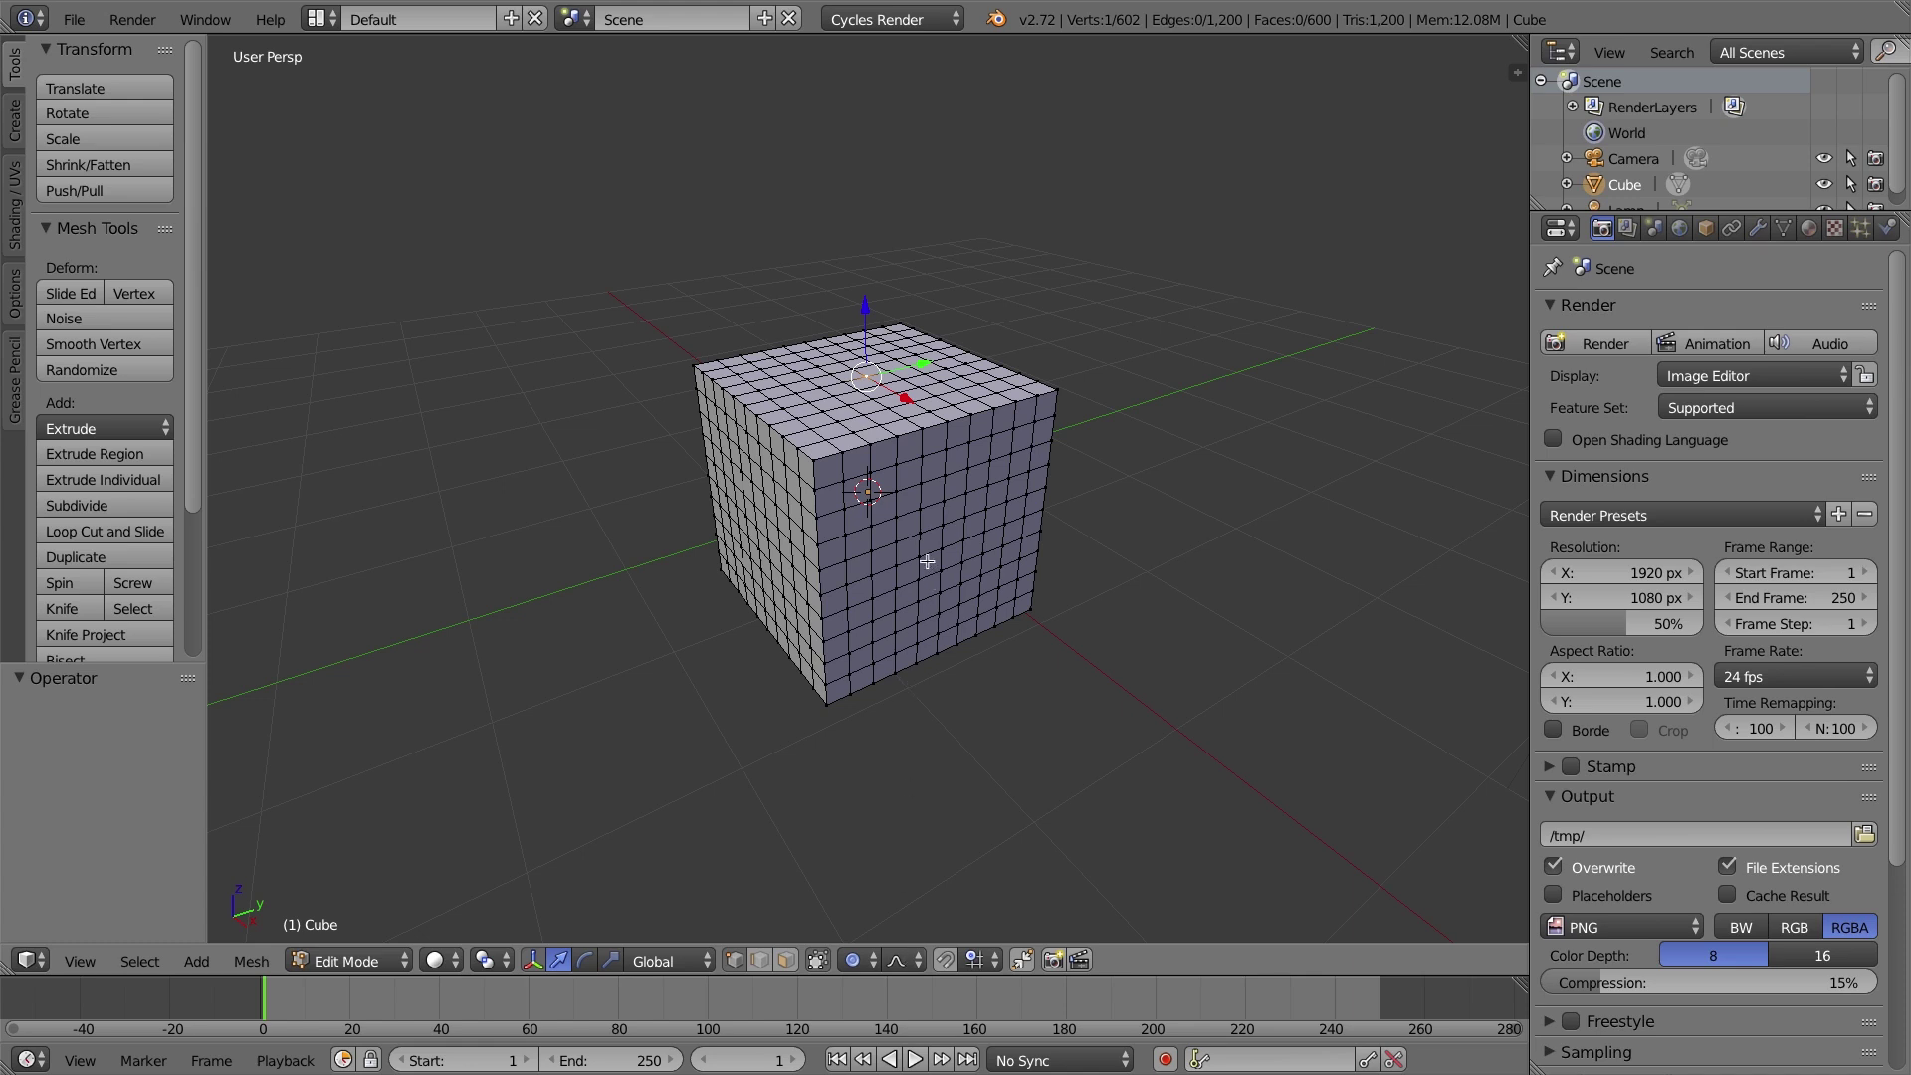
{"action": "key", "text": "g"}
{"action": "key", "text": "z"}
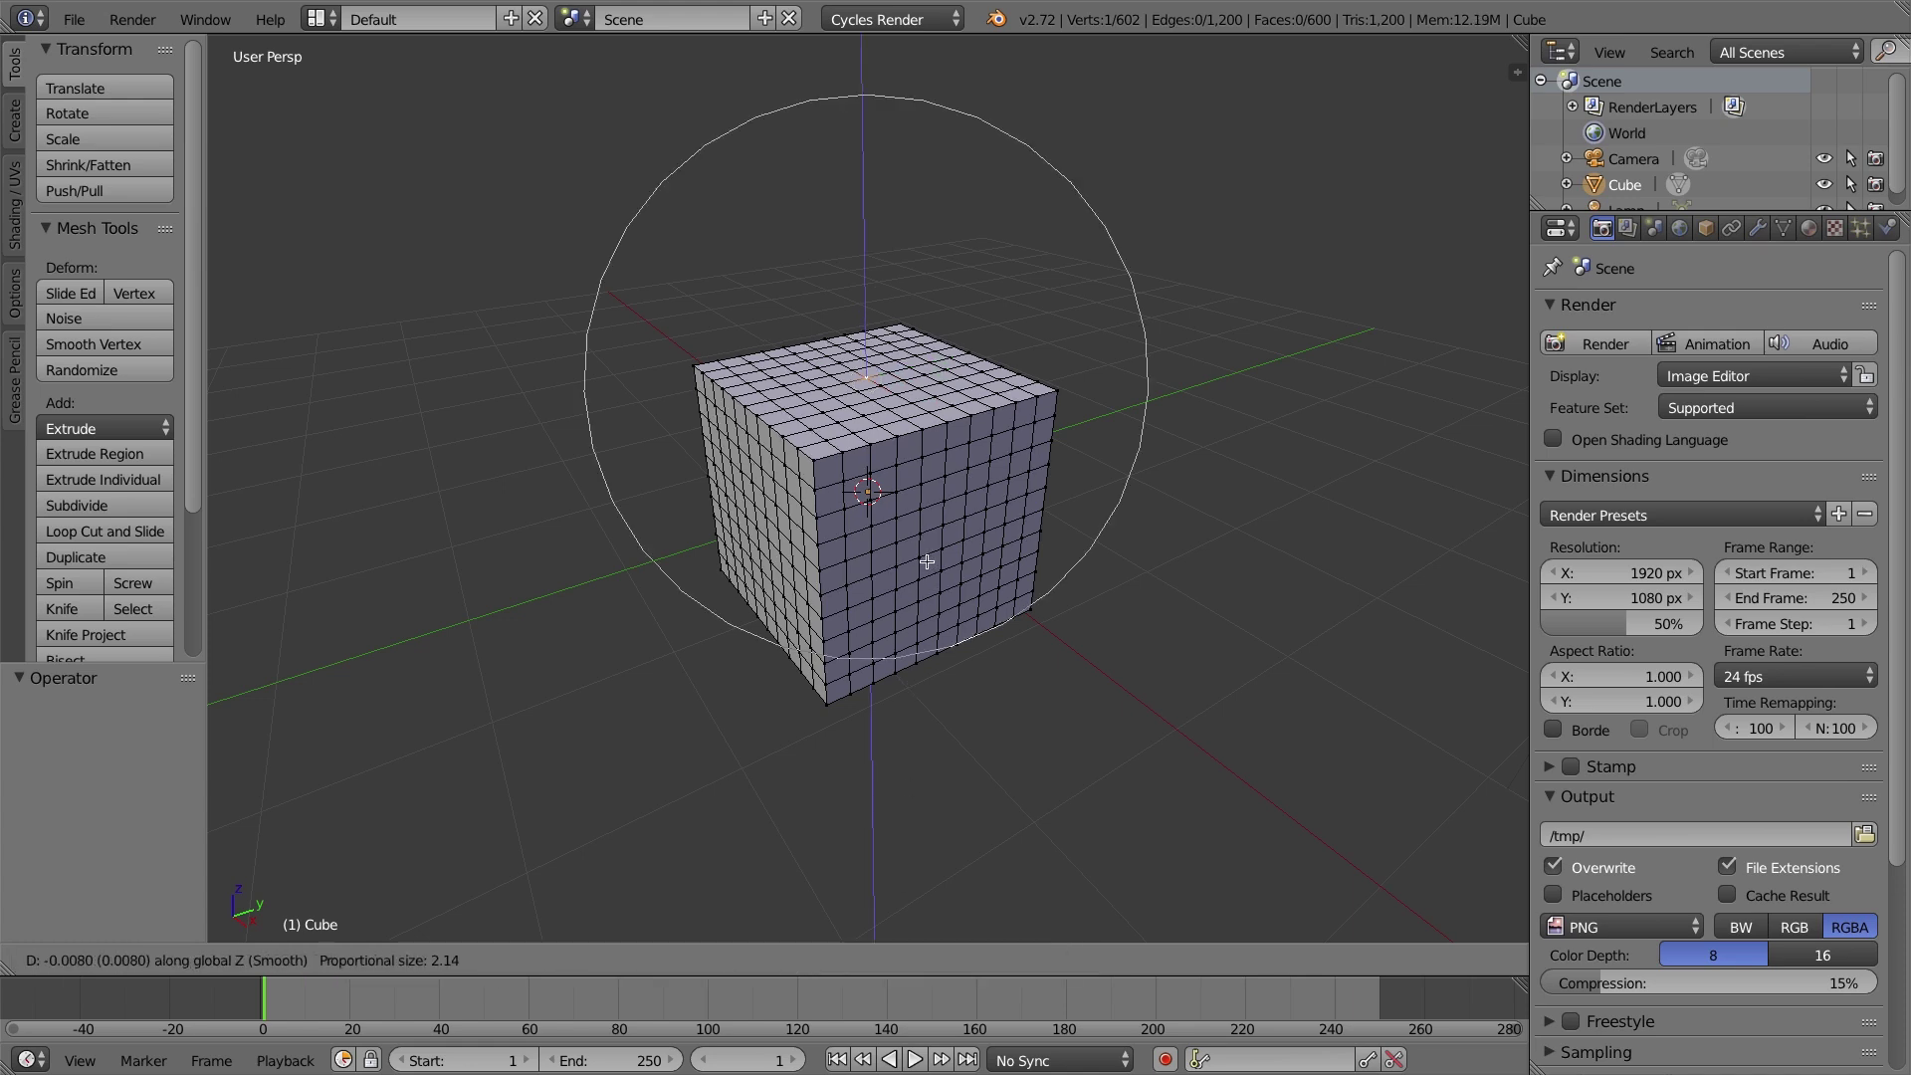
{"action": "left_click", "coordinate": [924, 464]}
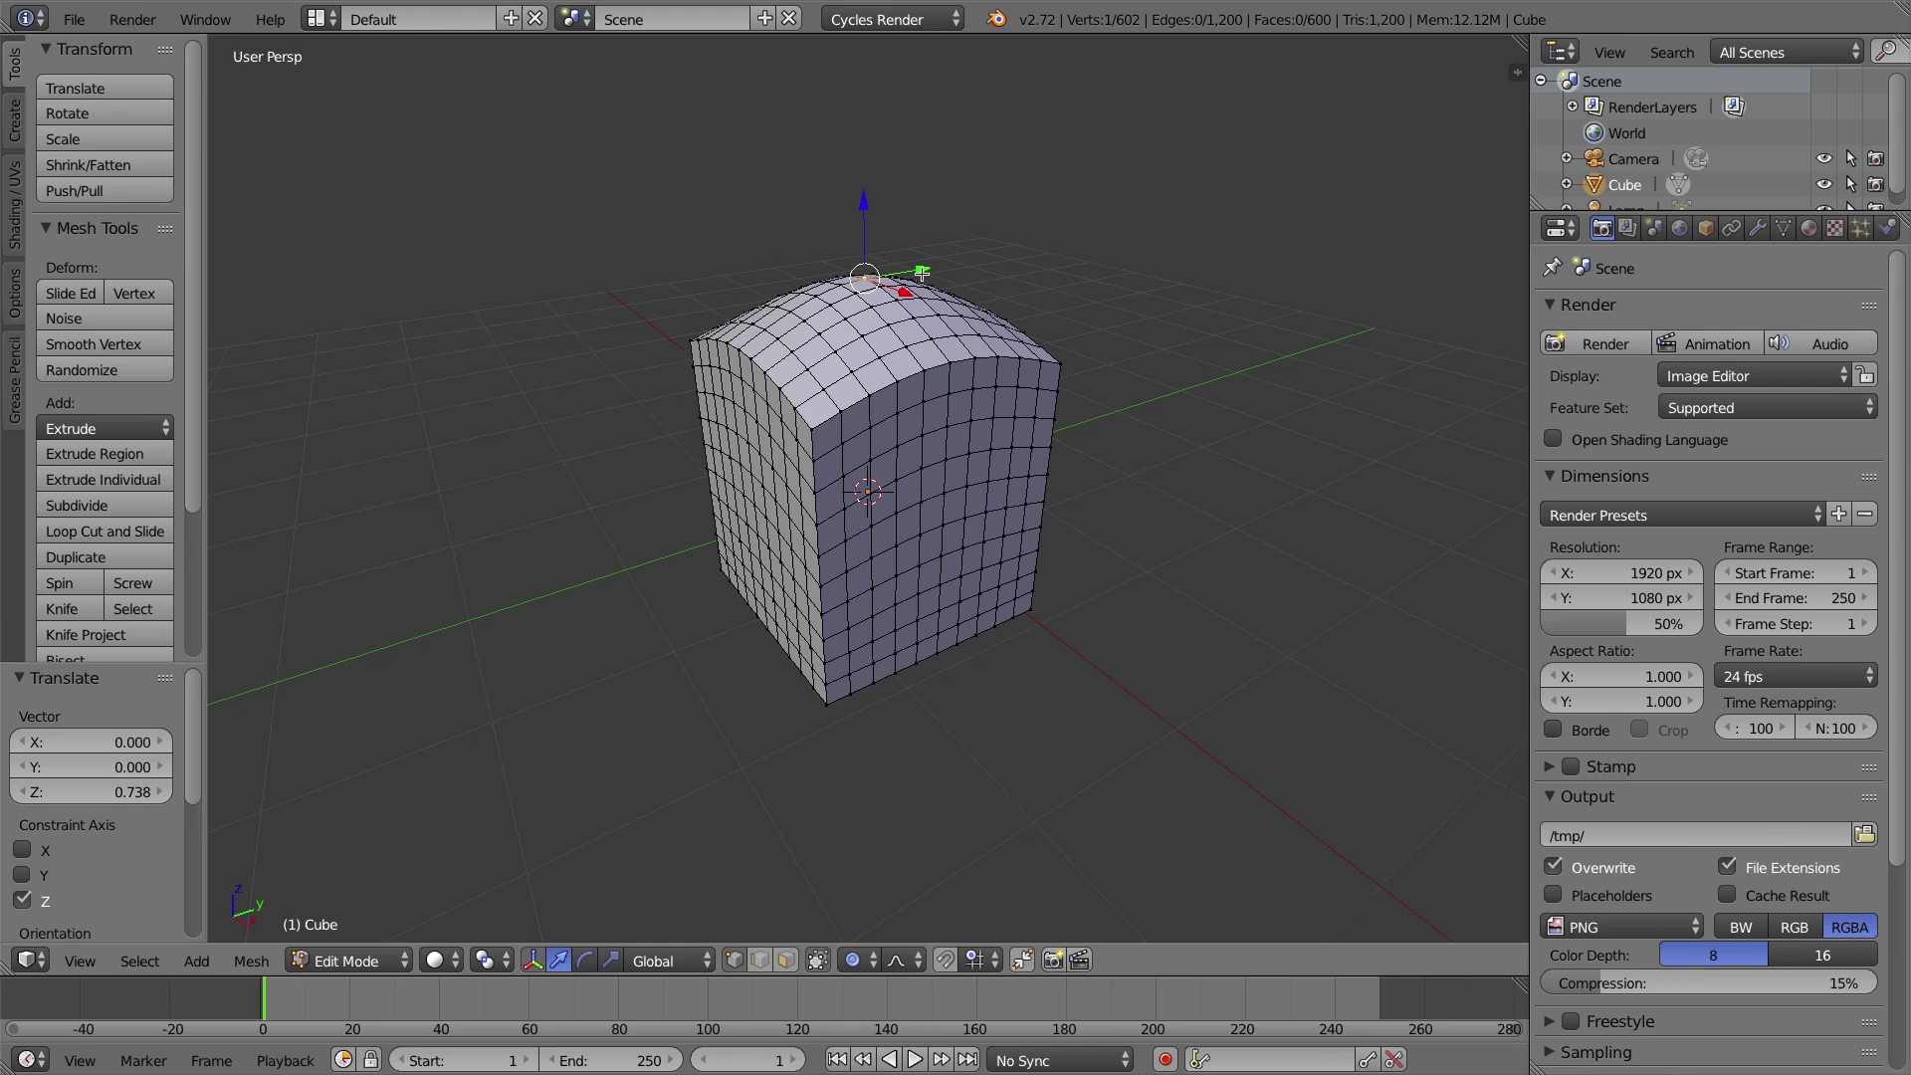
{"action": "key", "text": "g"}
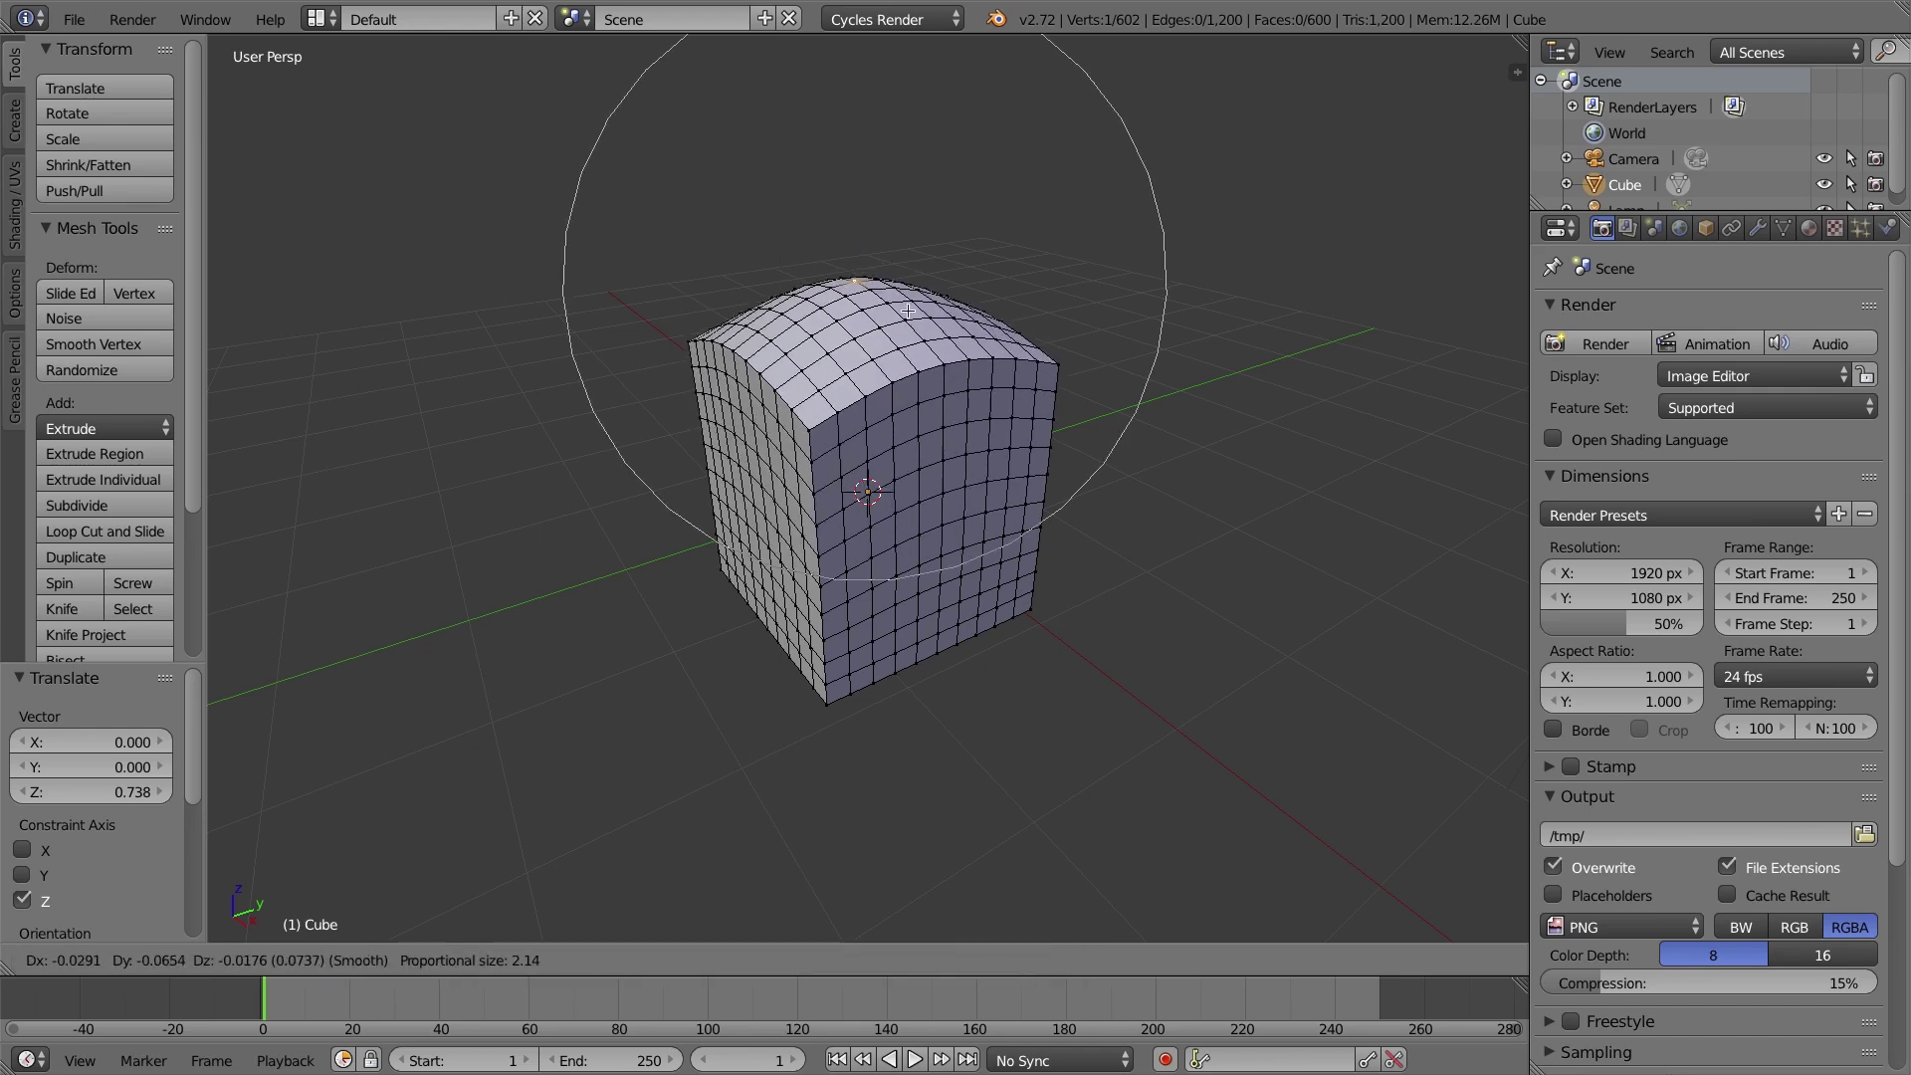
{"action": "key", "text": "Escape"}
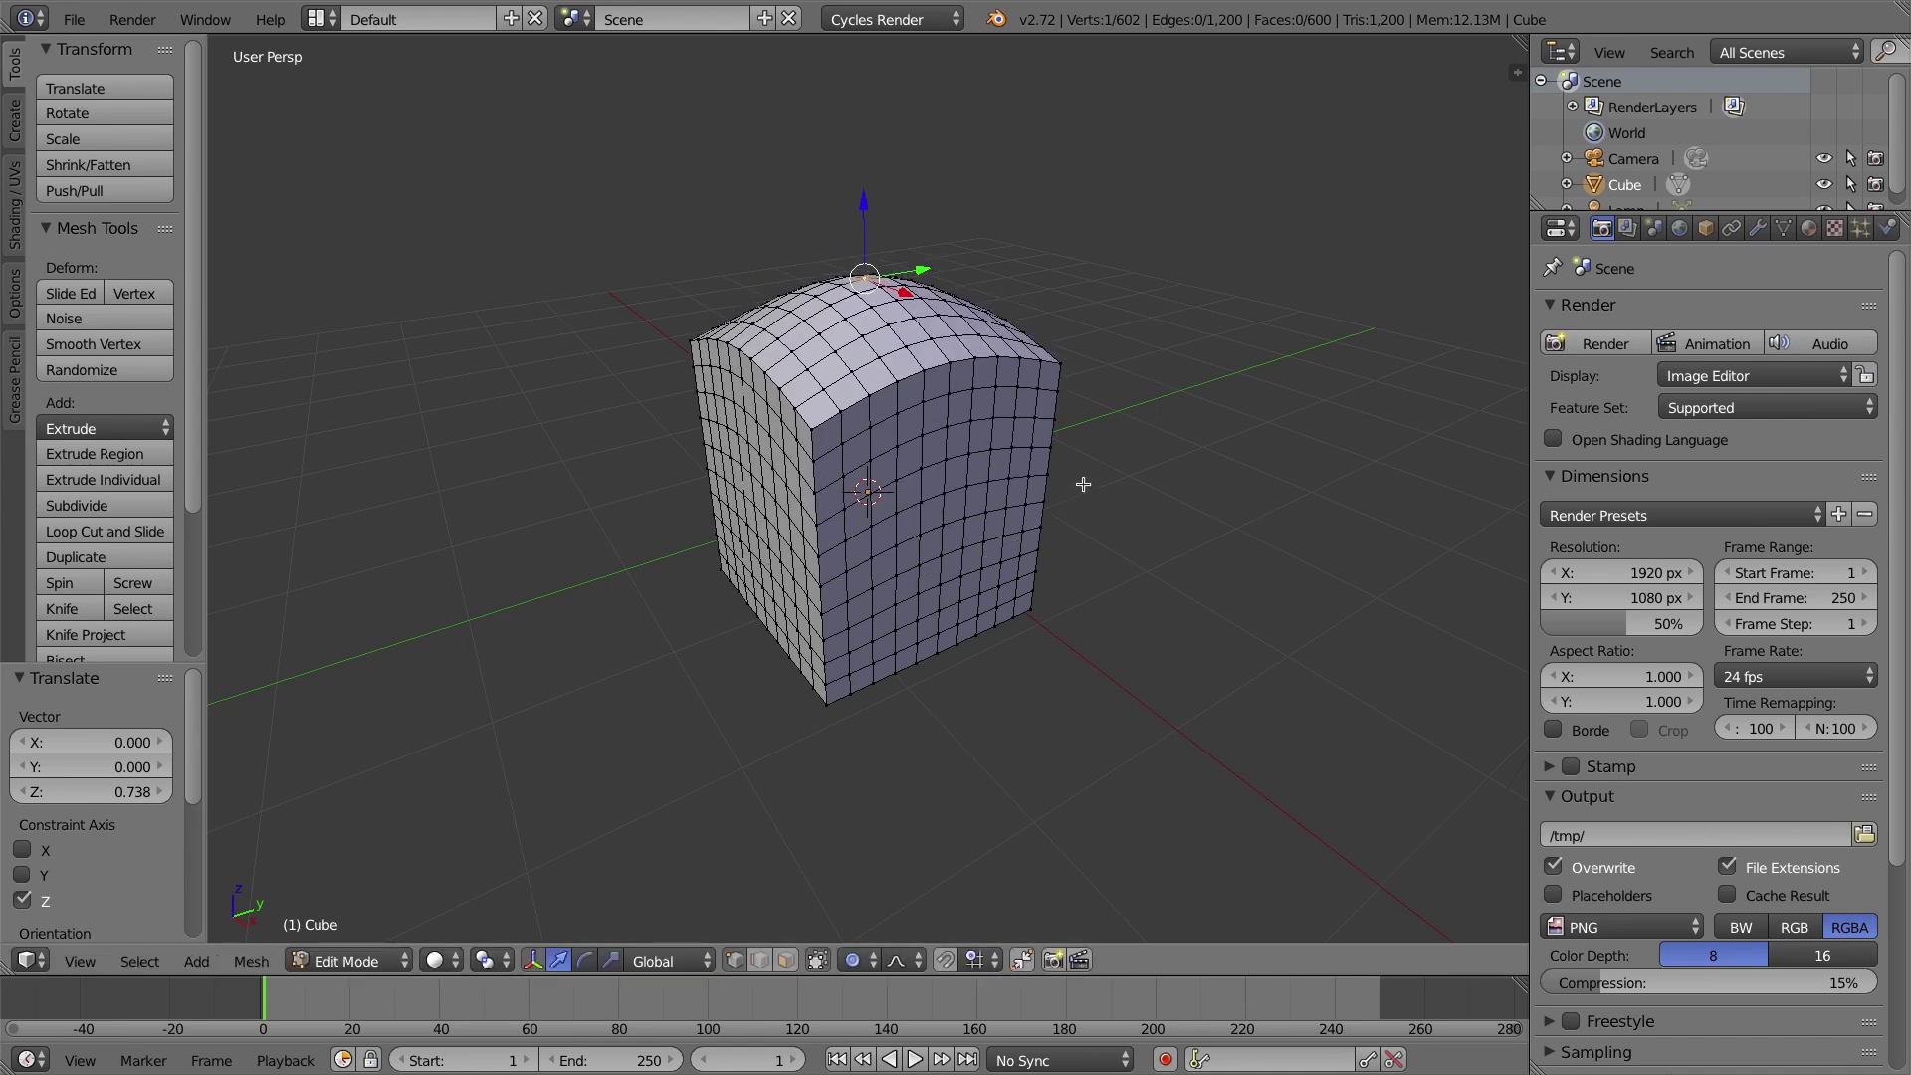
{"action": "key", "text": "ctrl+z"}
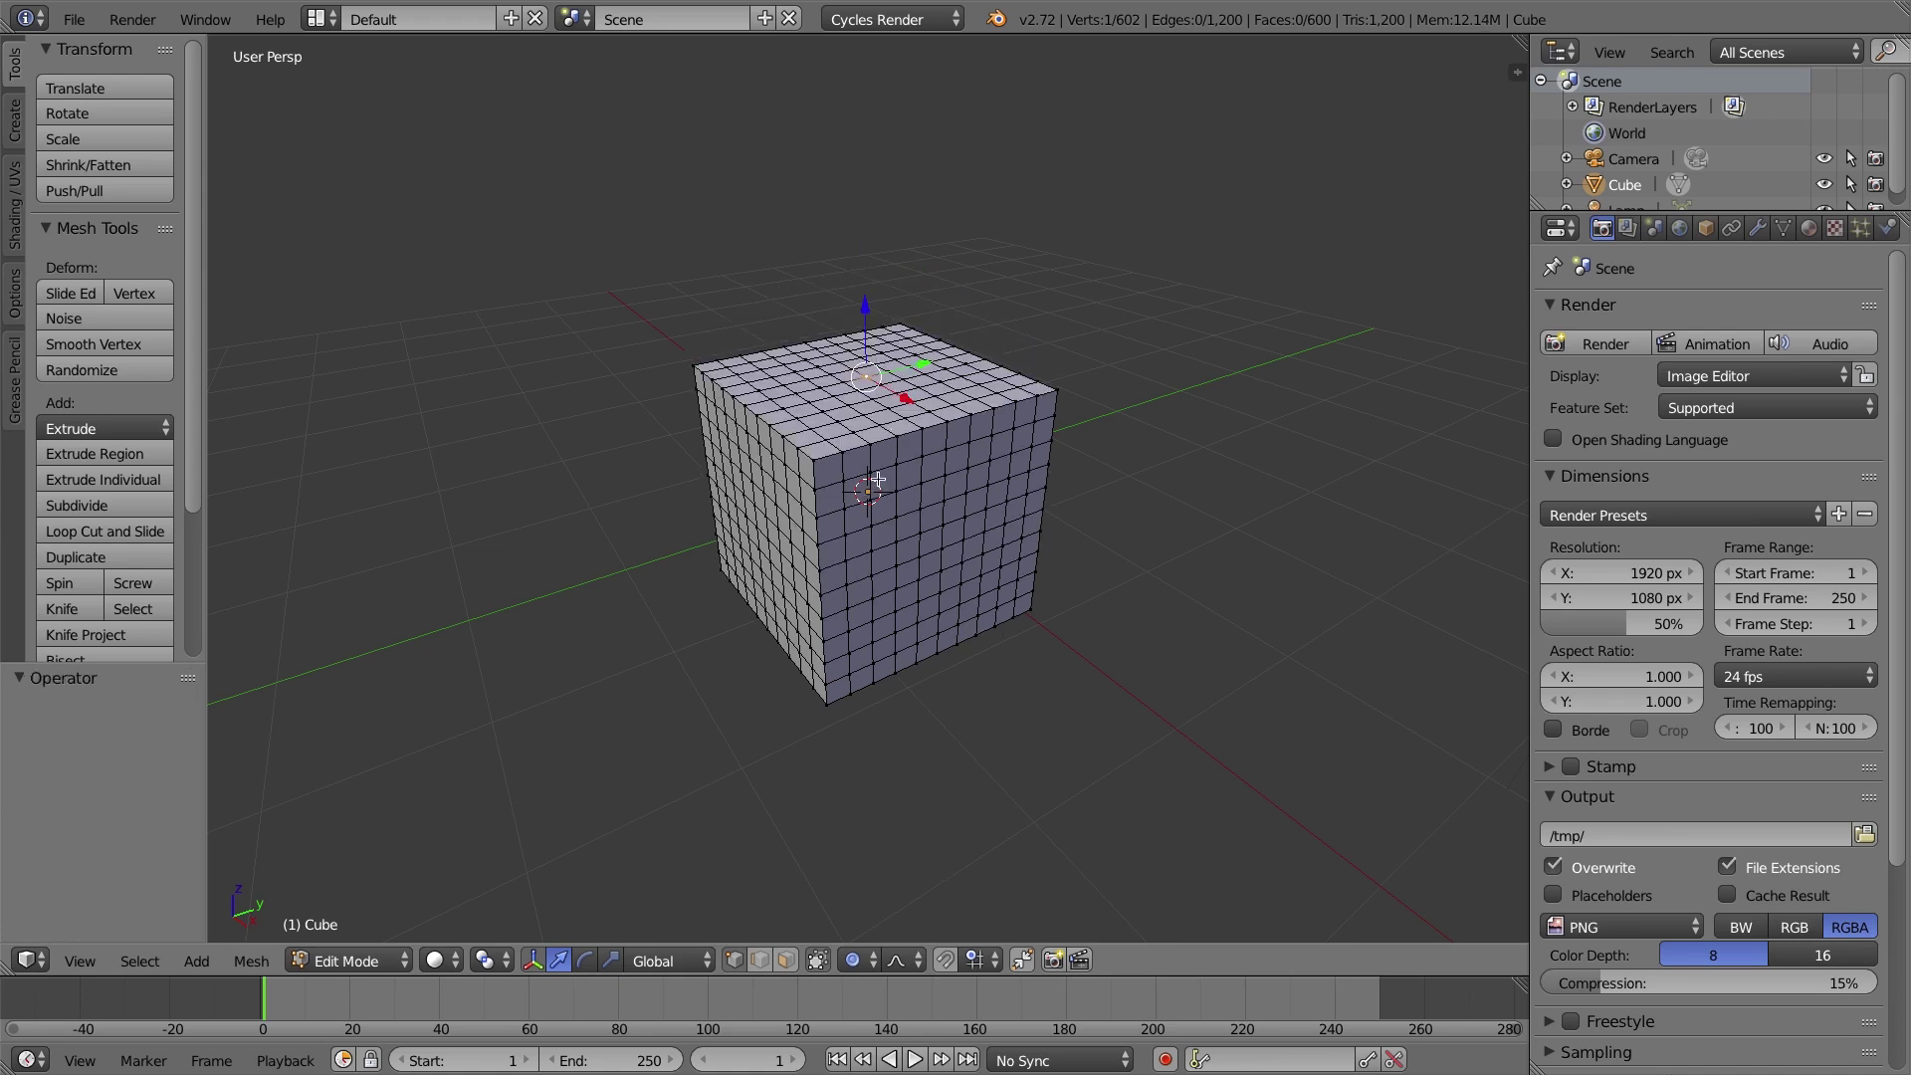
Set the falloff to Sharp, pull the top vertex 1.557 up, then undo.
{"action": "left_click", "coordinate": [902, 960]}
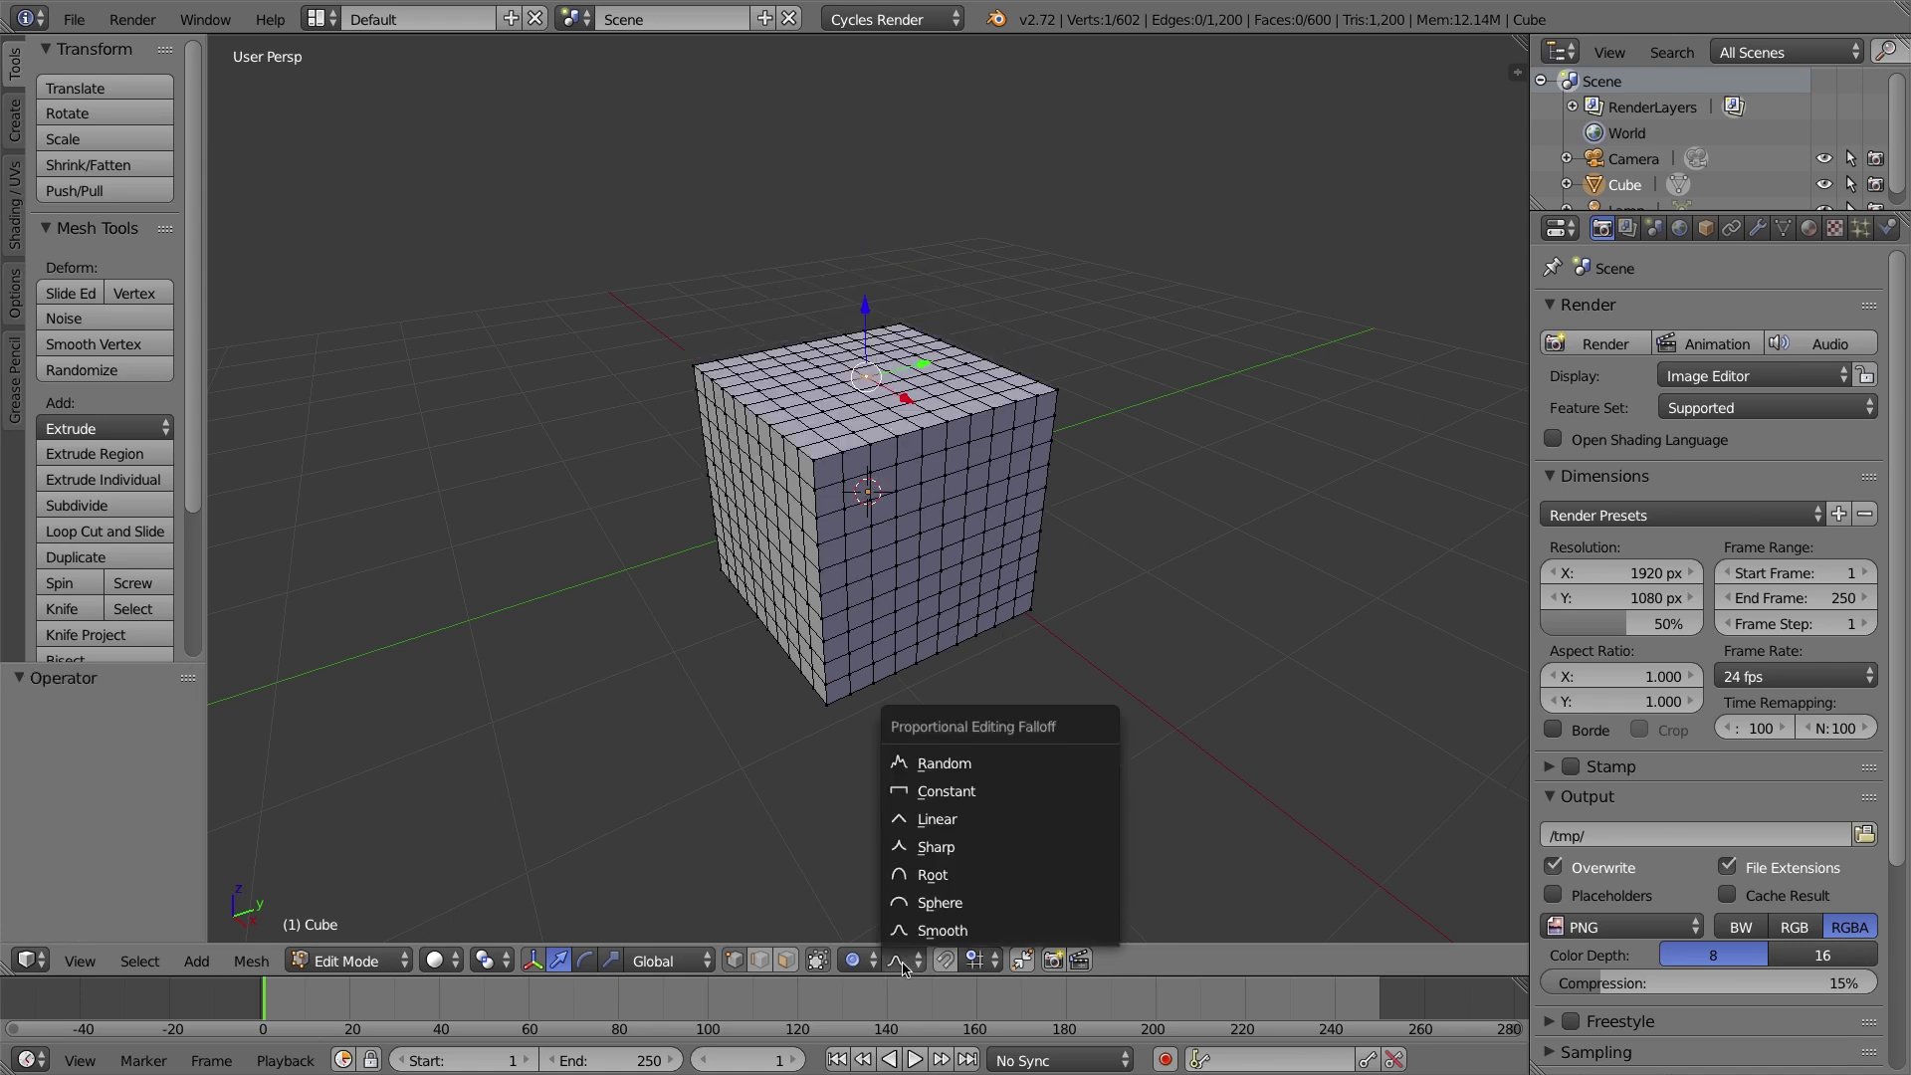
{"action": "left_click", "coordinate": [943, 846]}
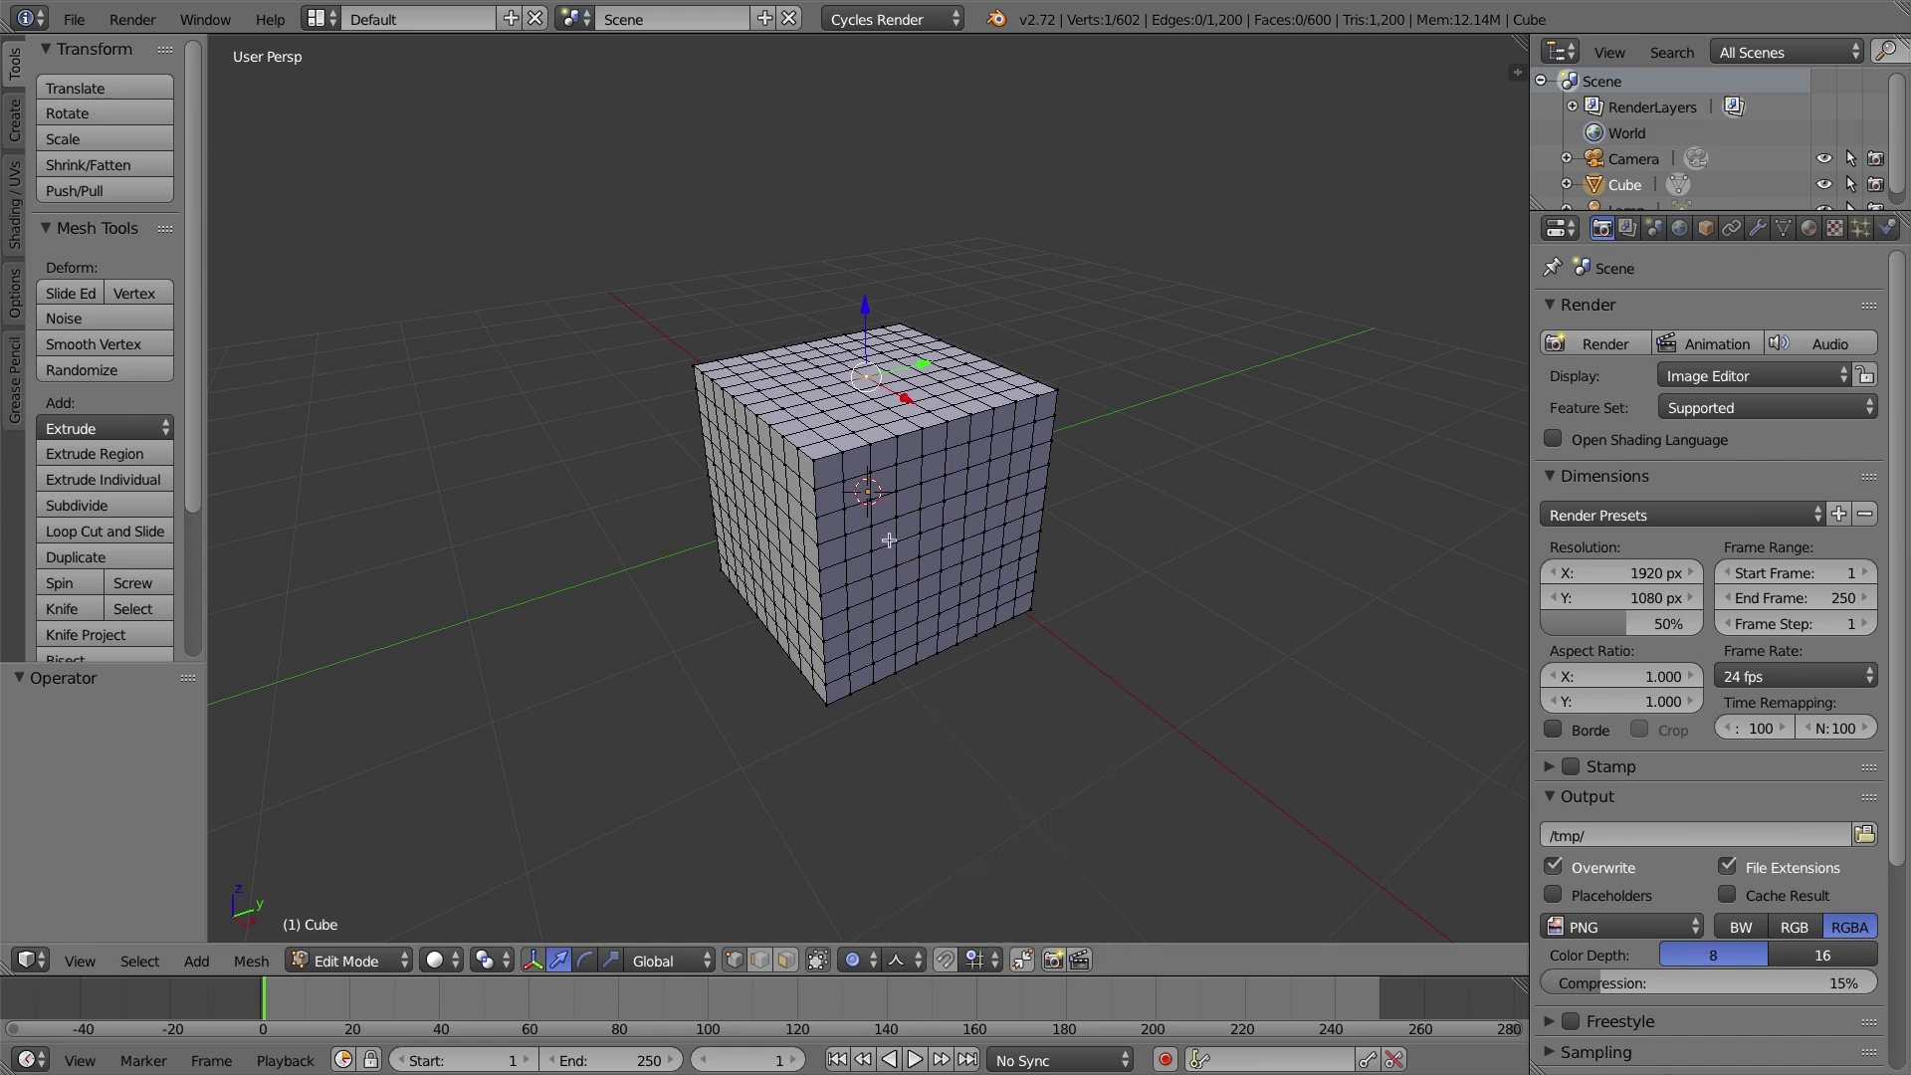
{"action": "key", "text": "g"}
{"action": "key", "text": "z"}
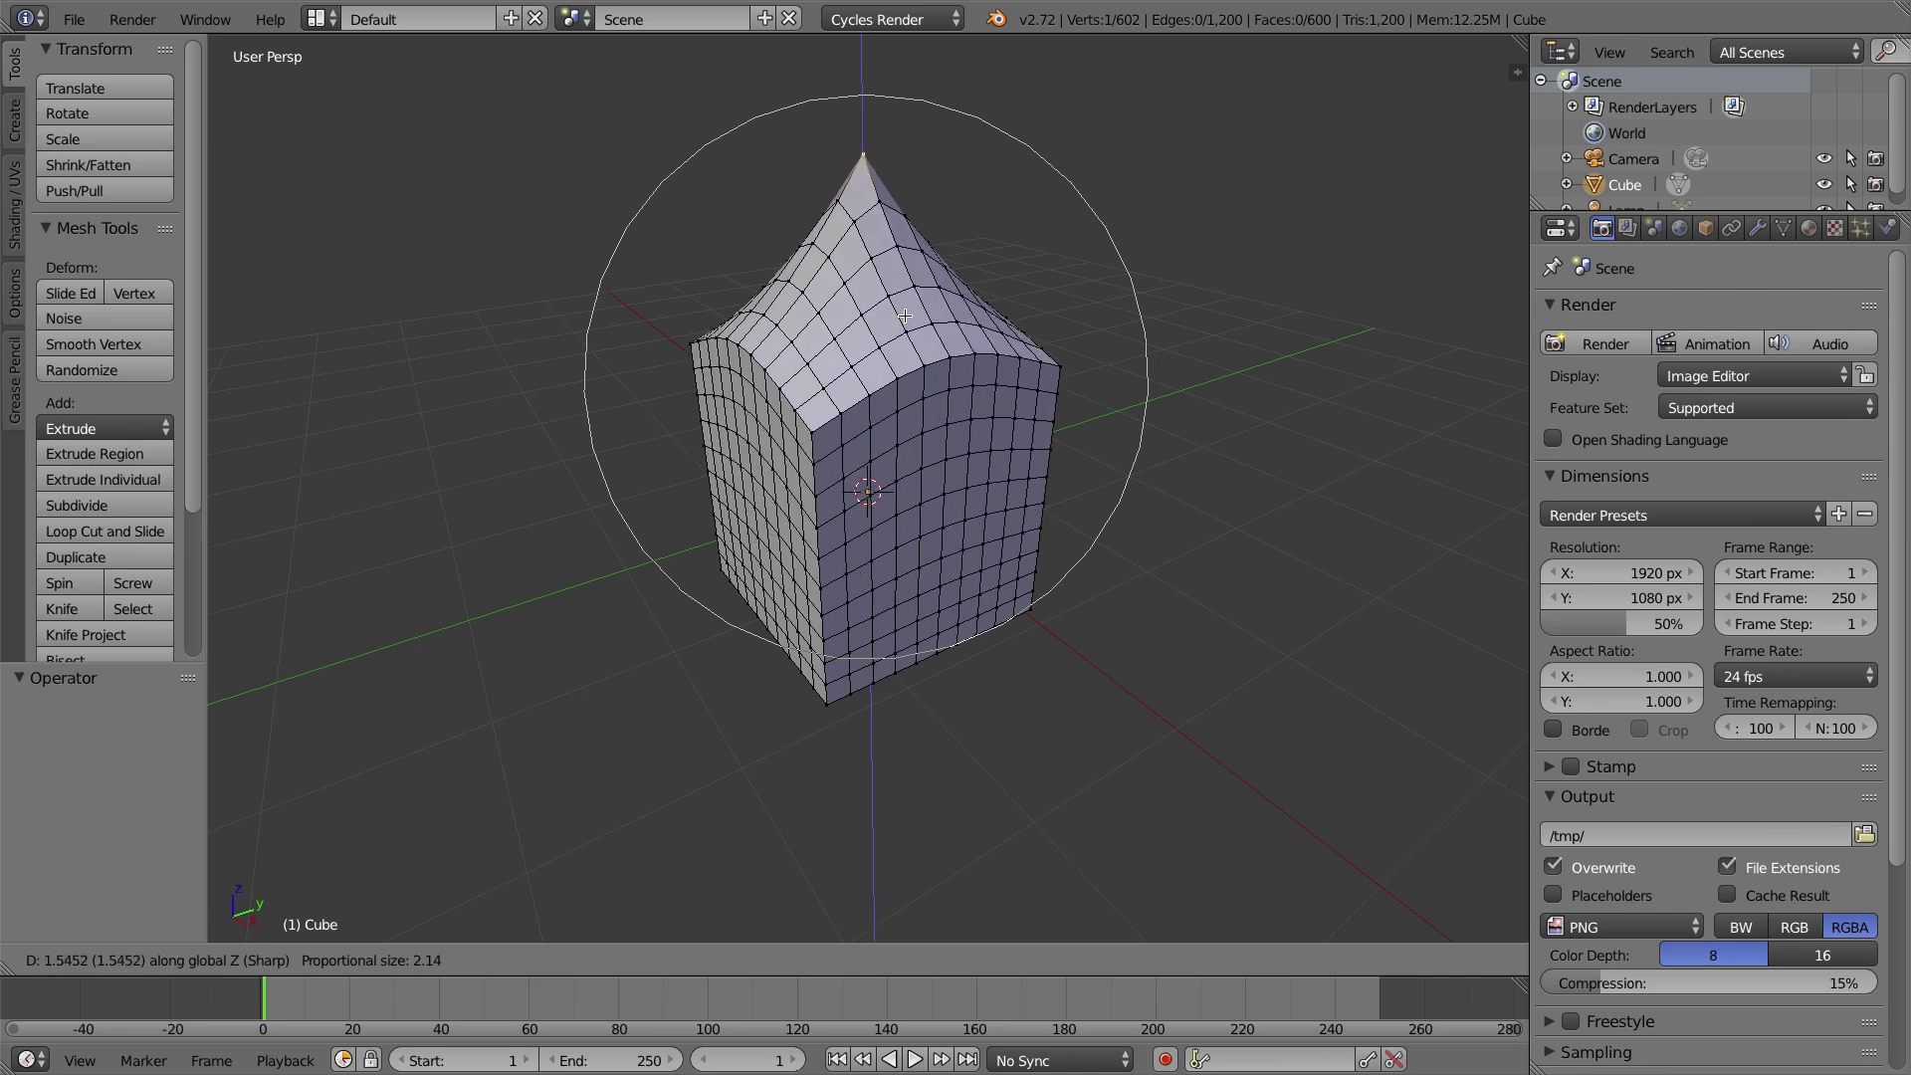
{"action": "left_click", "coordinate": [903, 315]}
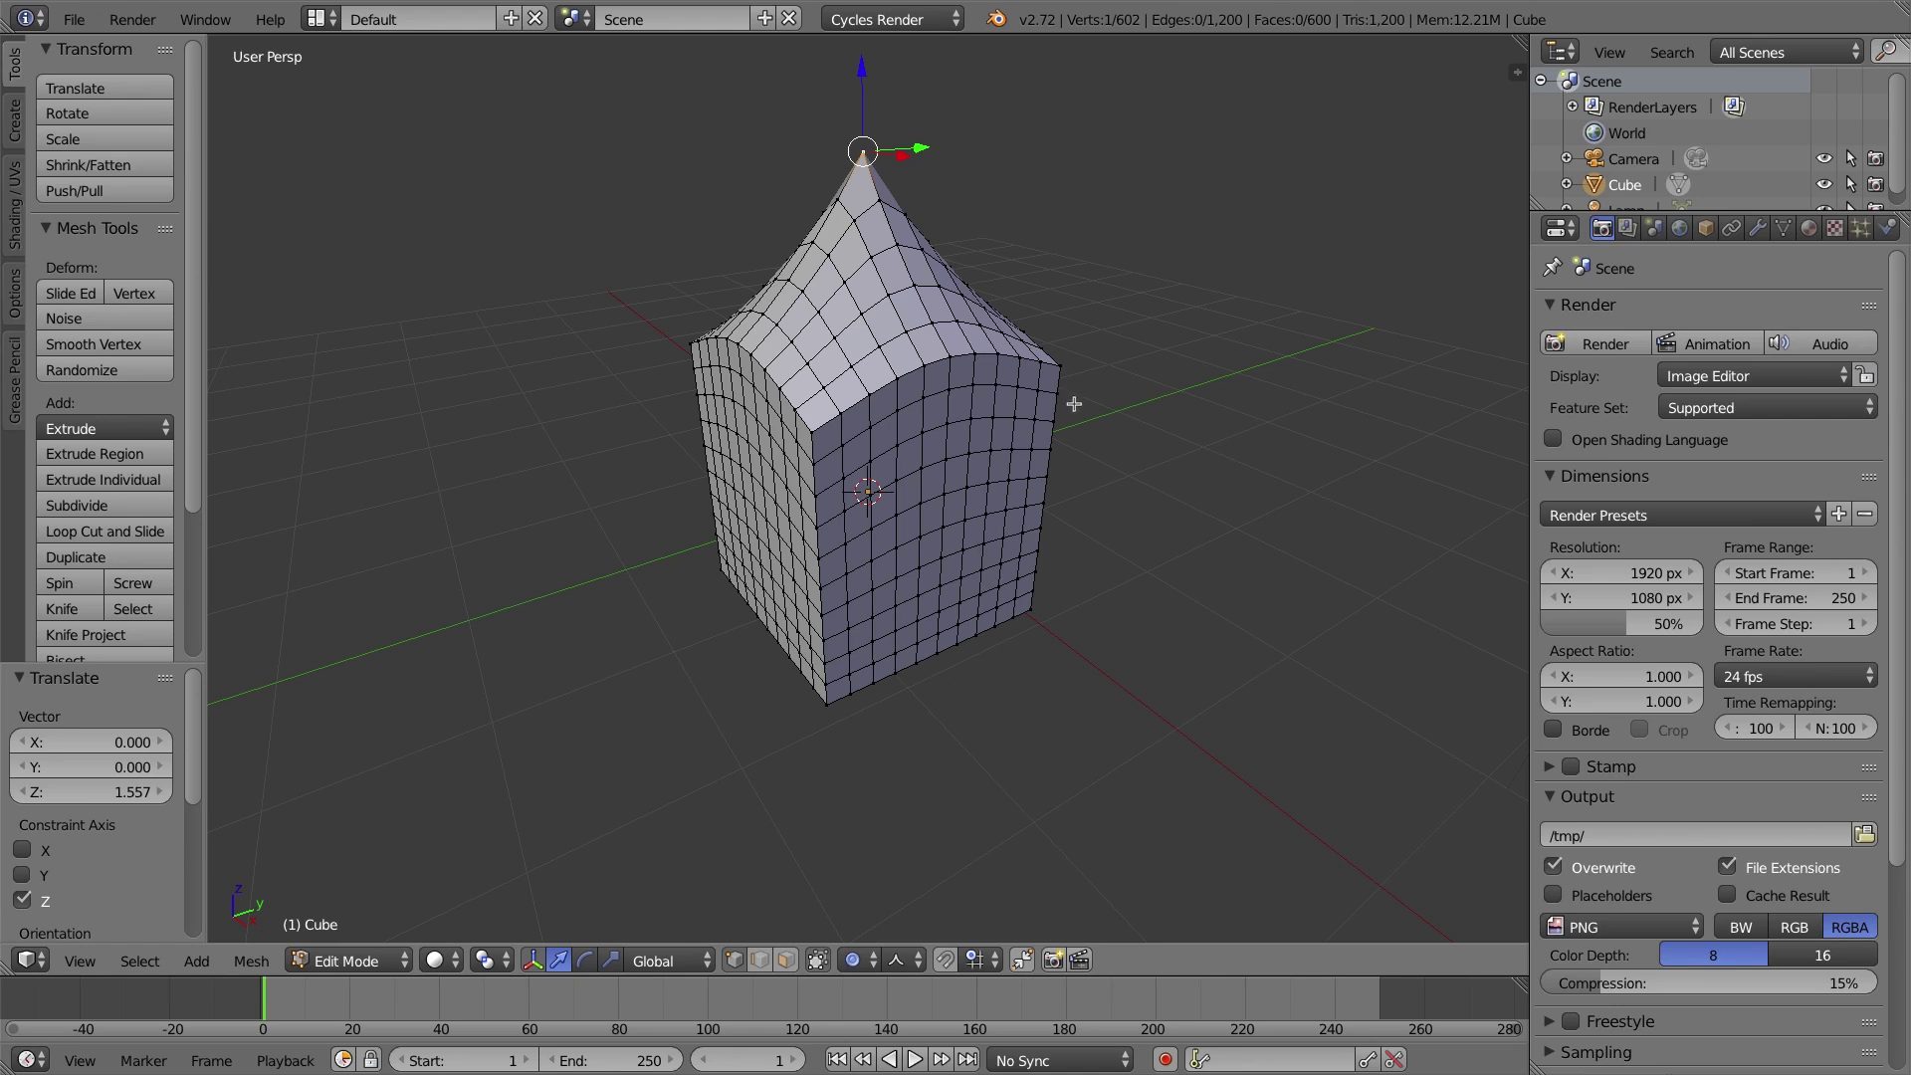
{"action": "key", "text": "ctrl+z"}
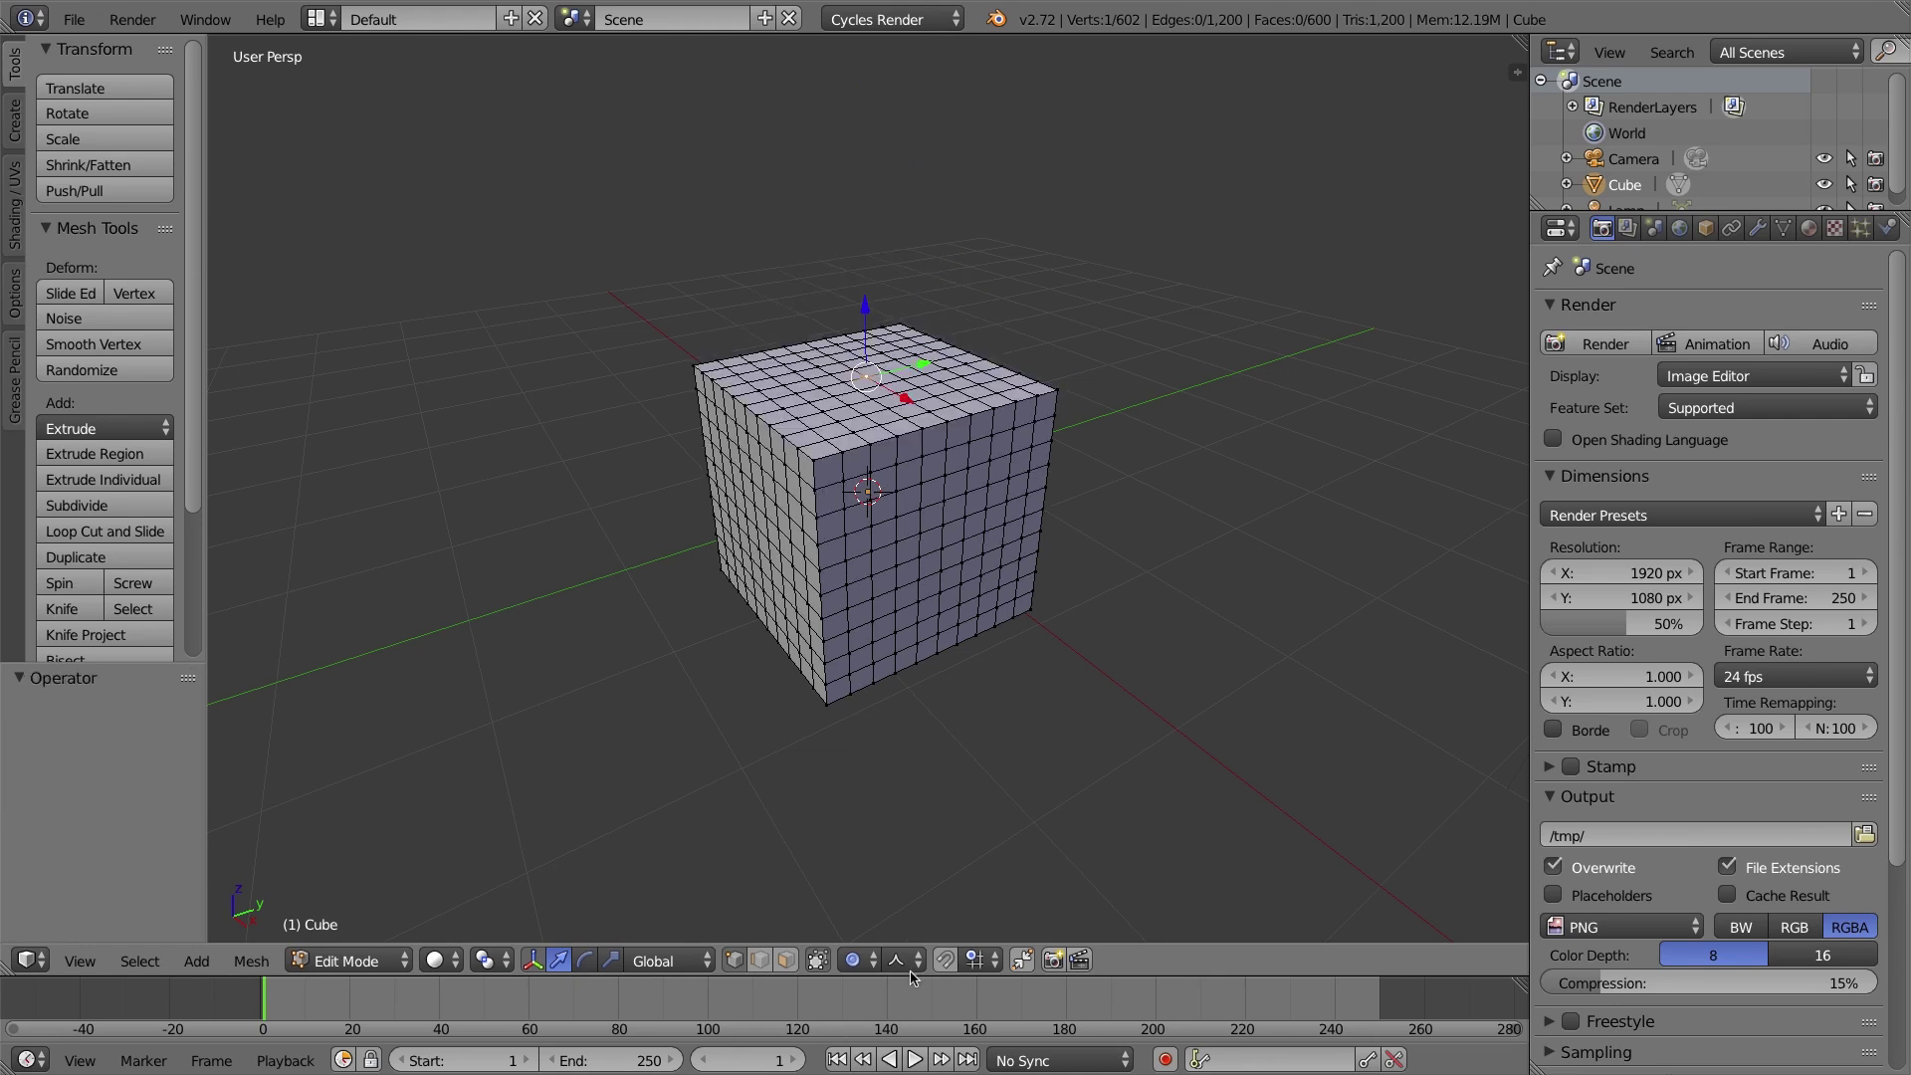
Choose Constant falloff and test a vertical pull of the top vertex, then cancel.
{"action": "left_click", "coordinate": [904, 960]}
{"action": "left_click", "coordinate": [939, 793]}
{"action": "key", "text": "g"}
{"action": "key", "text": "z"}
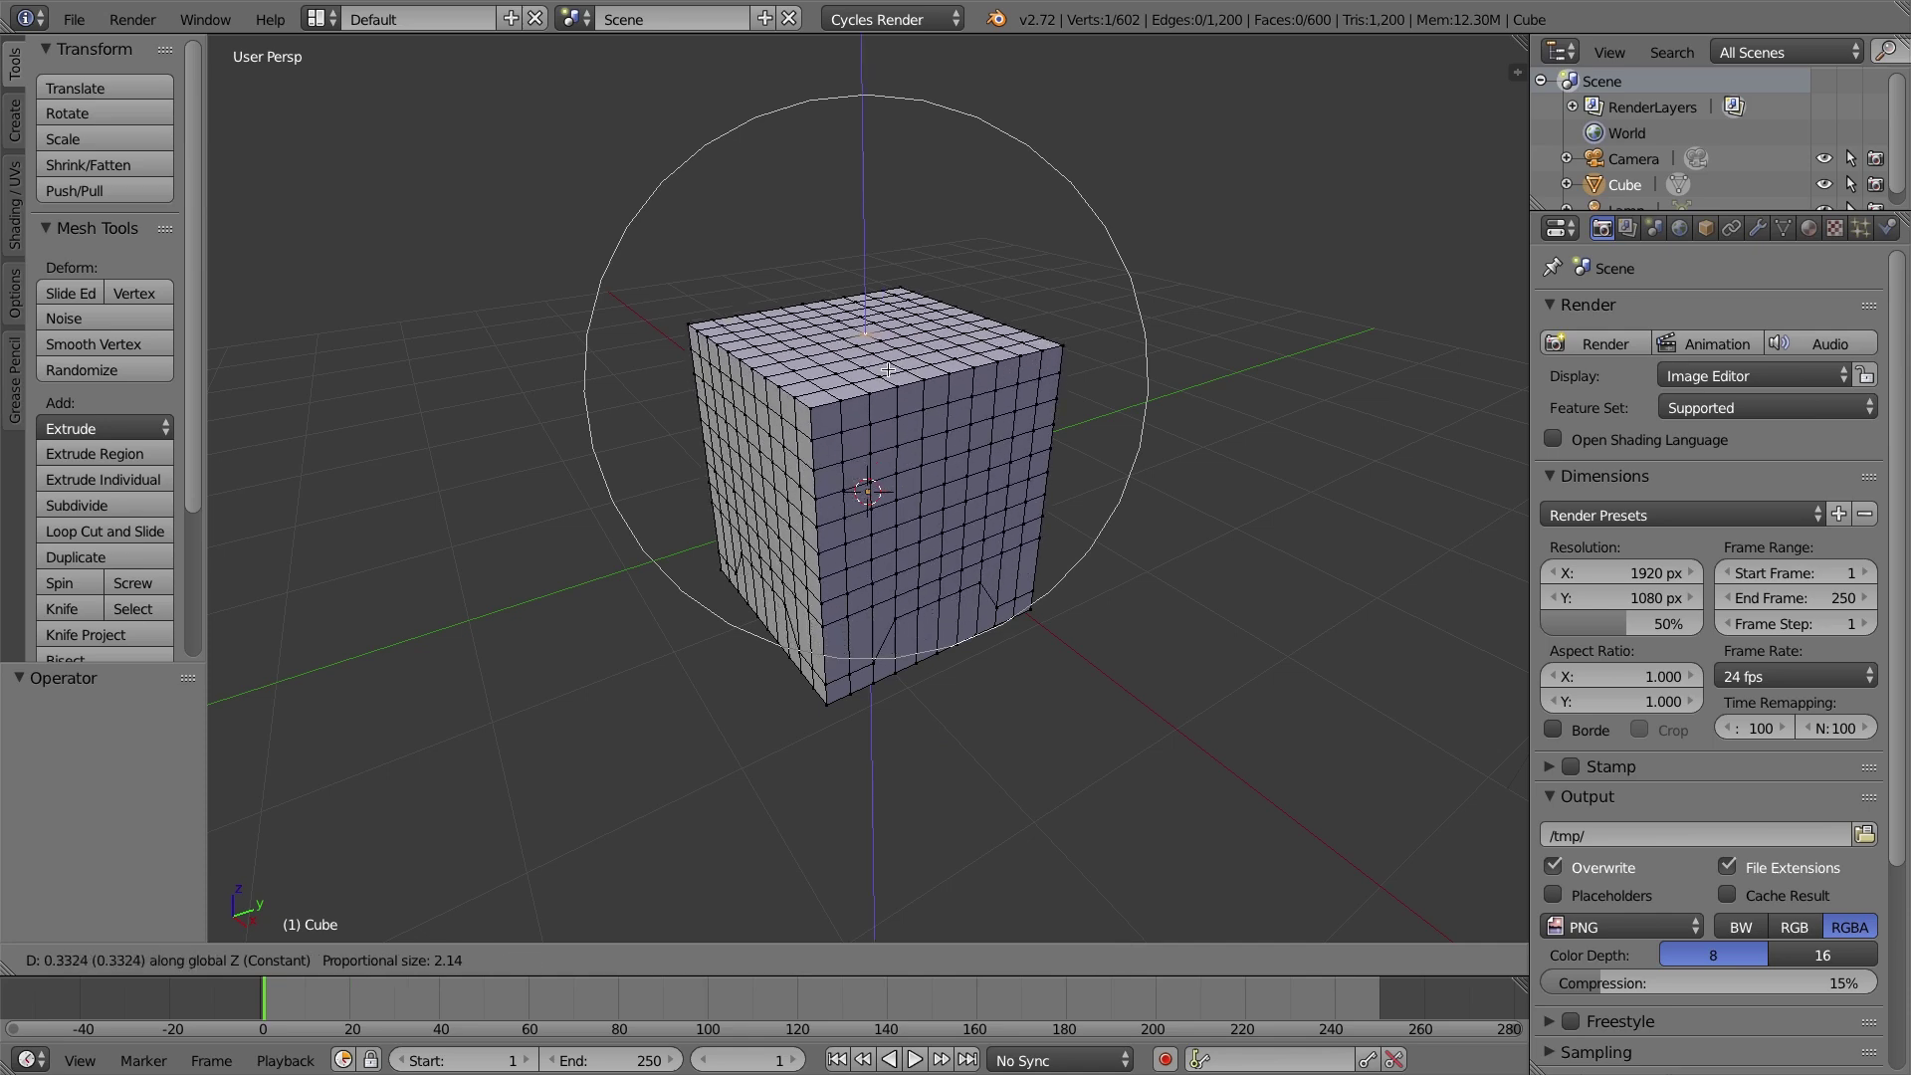
{"action": "scroll", "coordinate": [887, 349], "scroll_direction": "down", "scroll_amount": 2}
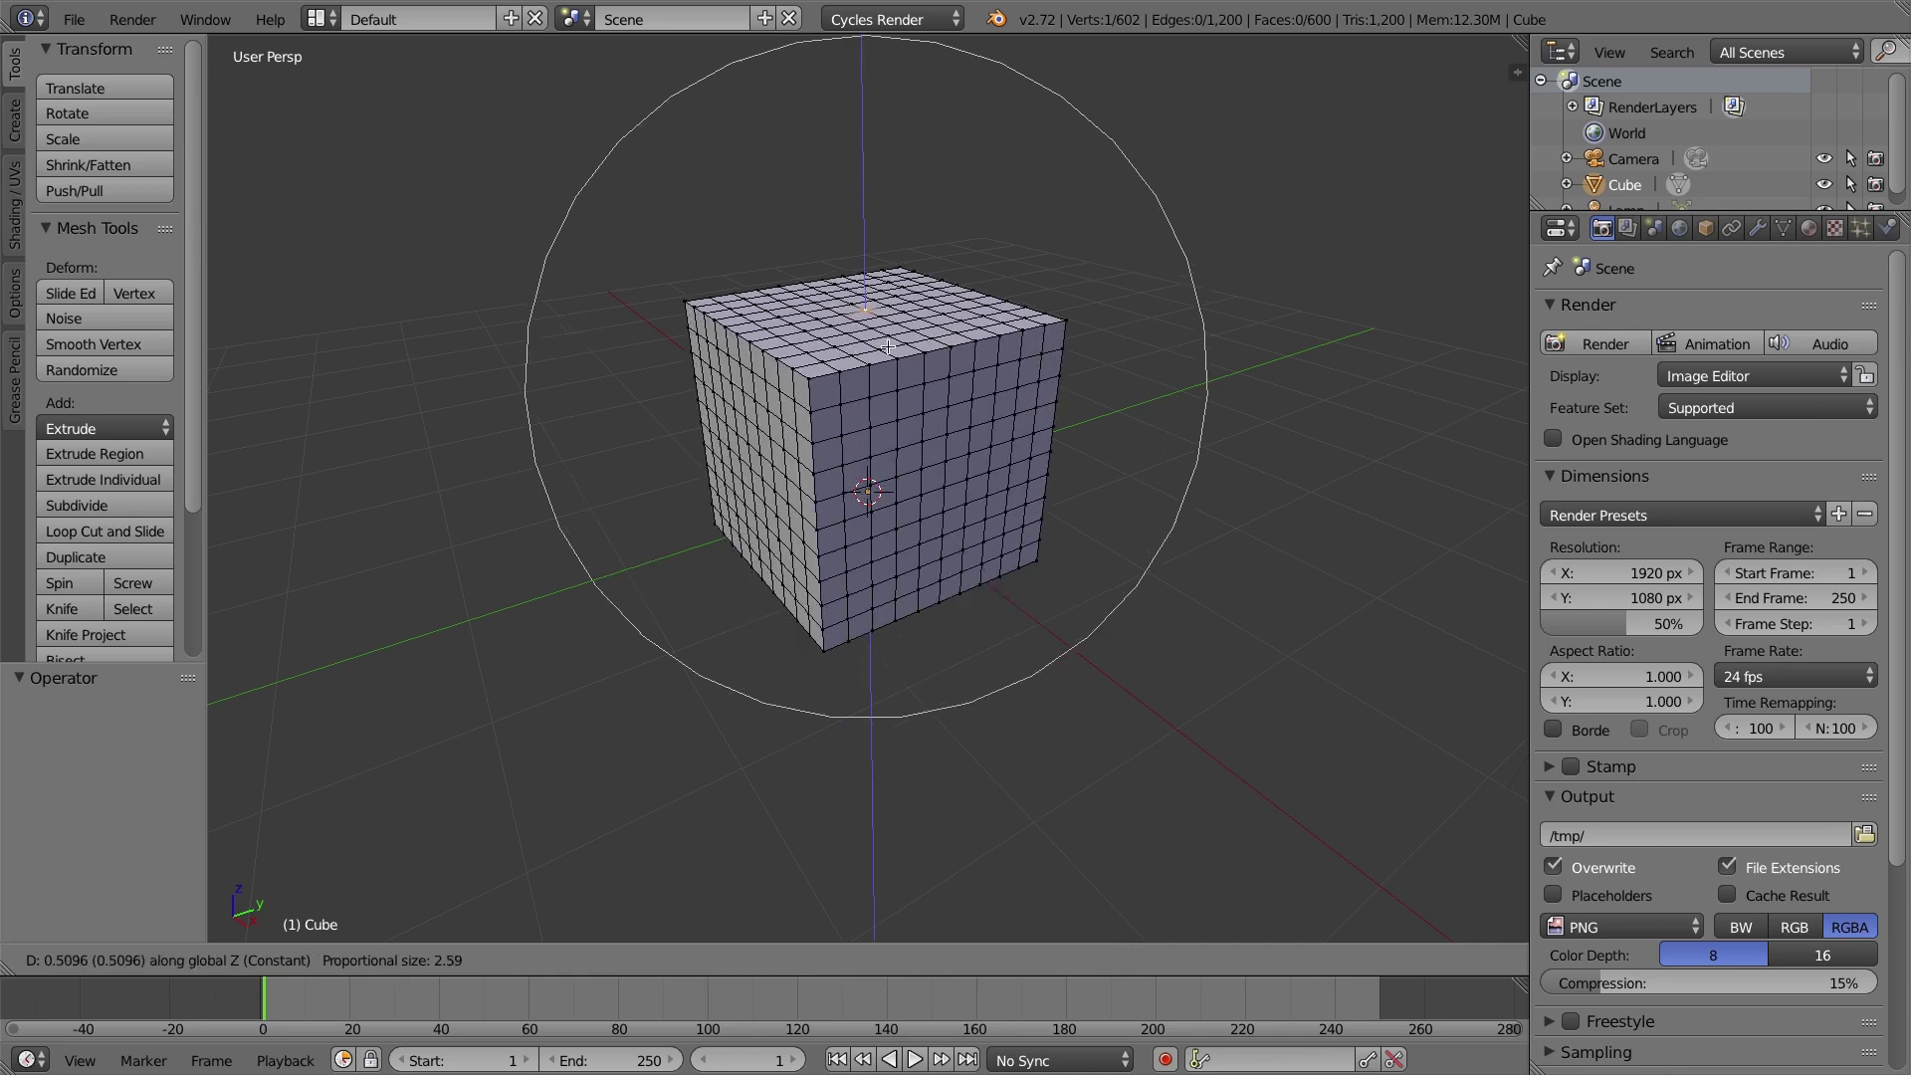
{"action": "scroll", "coordinate": [888, 350], "scroll_direction": "down", "scroll_amount": 1}
{"action": "scroll", "coordinate": [888, 349], "scroll_direction": "up", "scroll_amount": 4}
{"action": "scroll", "coordinate": [889, 350], "scroll_direction": "up", "scroll_amount": 4}
{"action": "scroll", "coordinate": [890, 350], "scroll_direction": "down", "scroll_amount": 1}
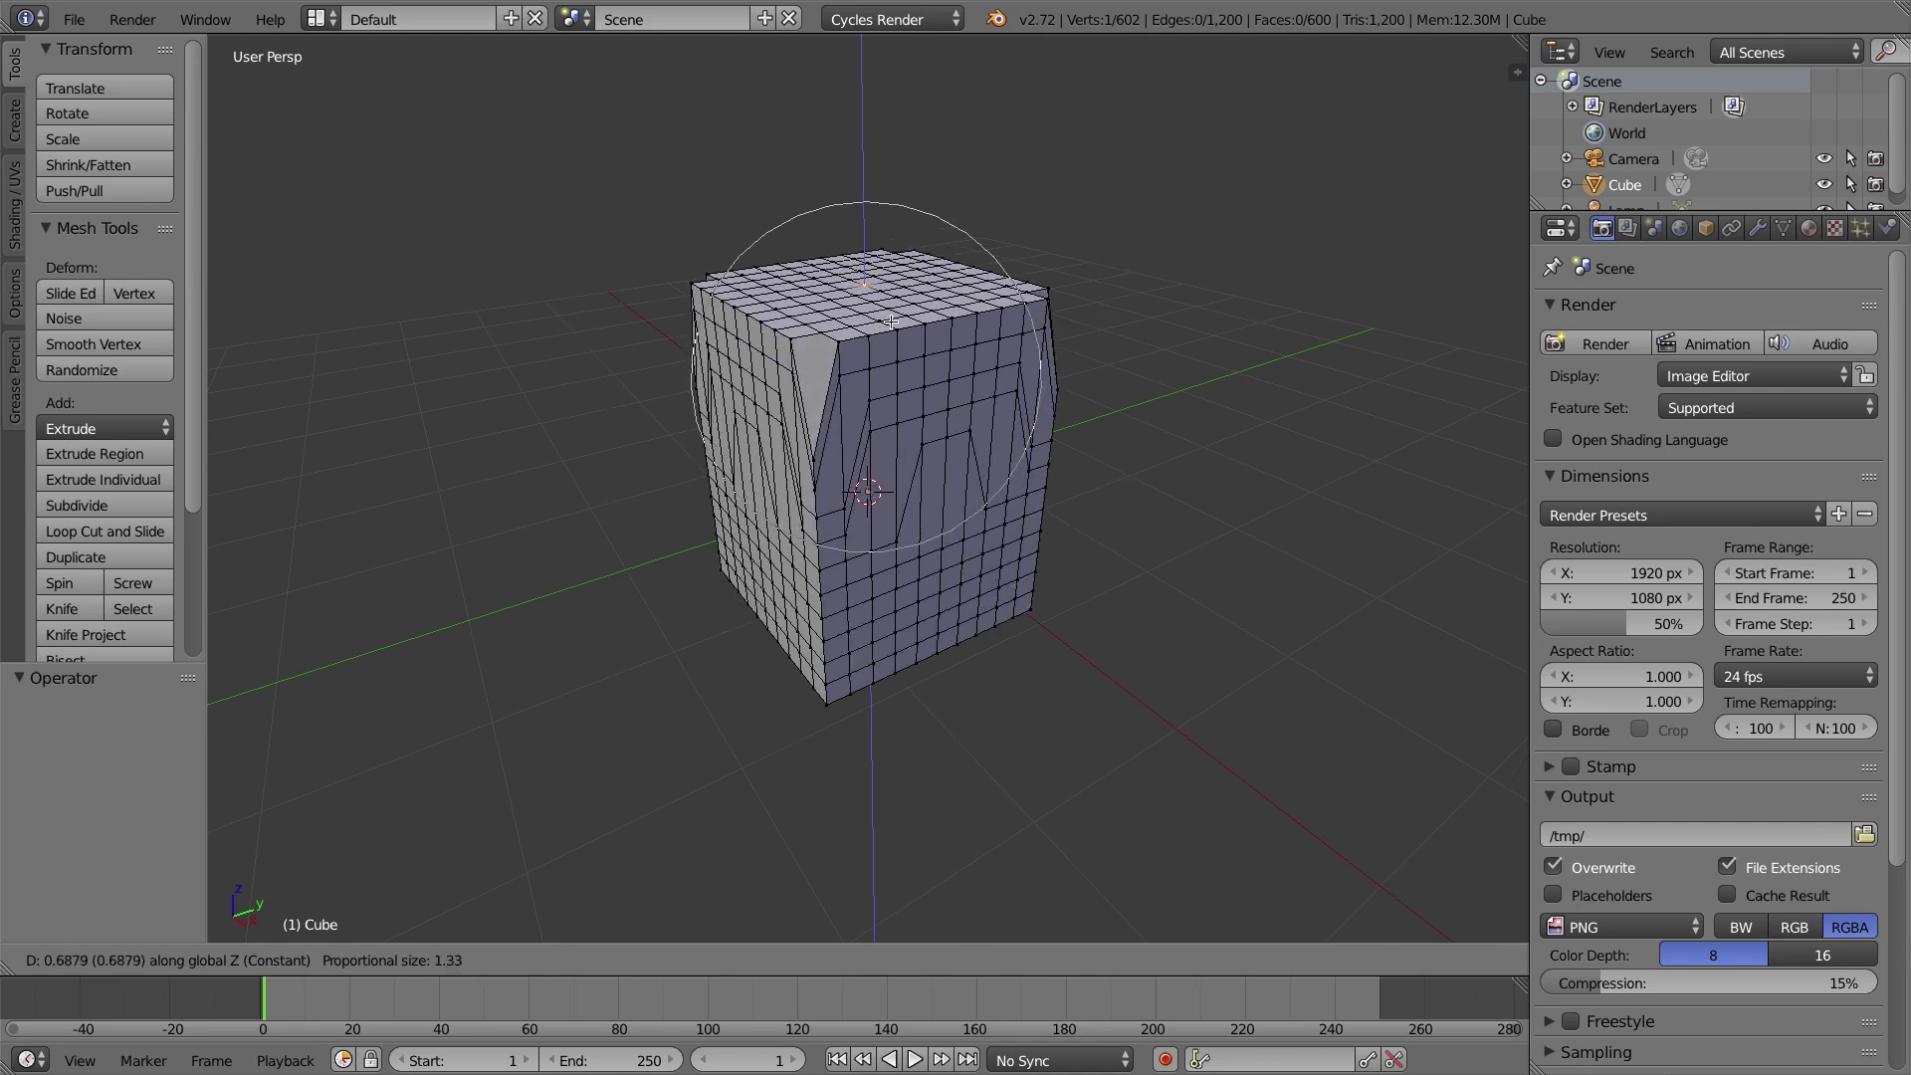
{"action": "scroll", "coordinate": [890, 351], "scroll_direction": "down", "scroll_amount": 2}
{"action": "scroll", "coordinate": [892, 356], "scroll_direction": "up", "scroll_amount": 6}
{"action": "scroll", "coordinate": [896, 360], "scroll_direction": "up", "scroll_amount": 1}
{"action": "scroll", "coordinate": [894, 352], "scroll_direction": "down", "scroll_amount": 2}
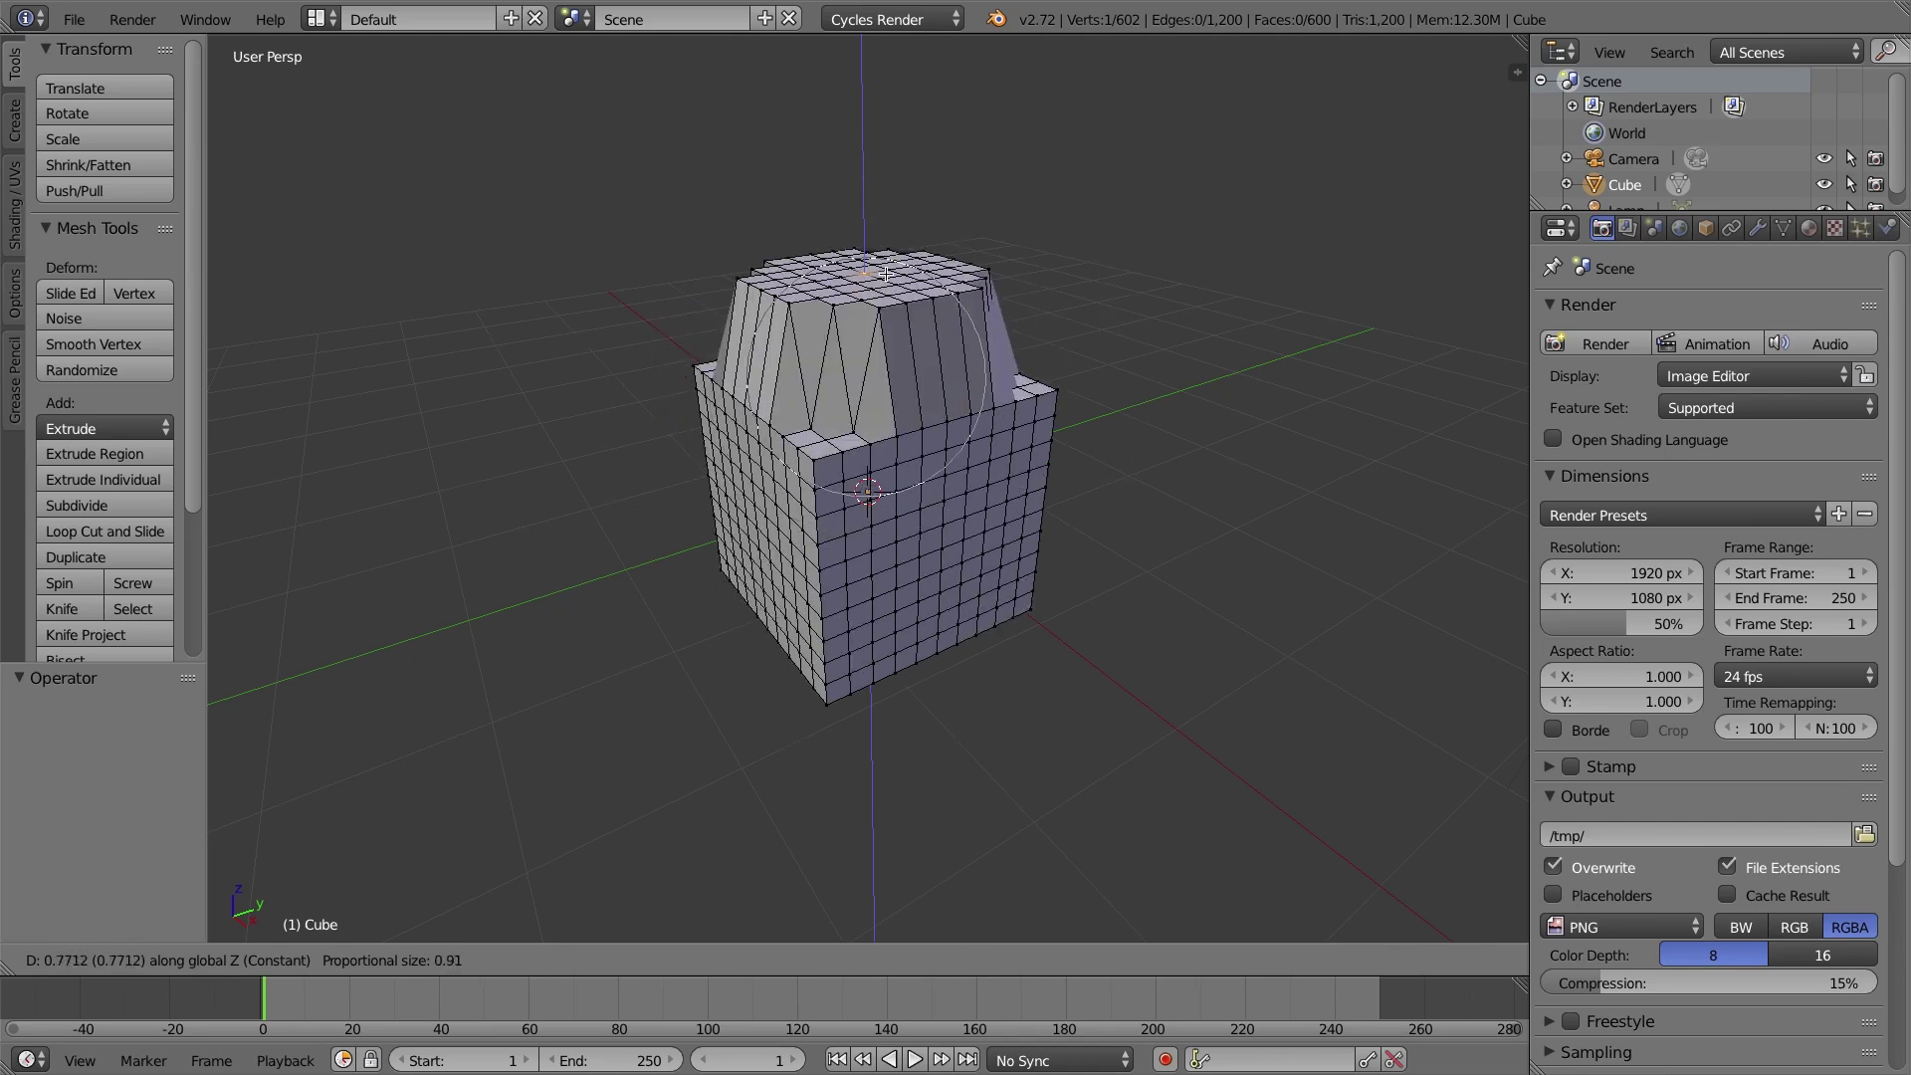
{"action": "scroll", "coordinate": [890, 344], "scroll_direction": "up", "scroll_amount": 3}
{"action": "scroll", "coordinate": [887, 334], "scroll_direction": "down", "scroll_amount": 2}
{"action": "scroll", "coordinate": [884, 323], "scroll_direction": "up", "scroll_amount": 4}
{"action": "scroll", "coordinate": [884, 325], "scroll_direction": "down", "scroll_amount": 2}
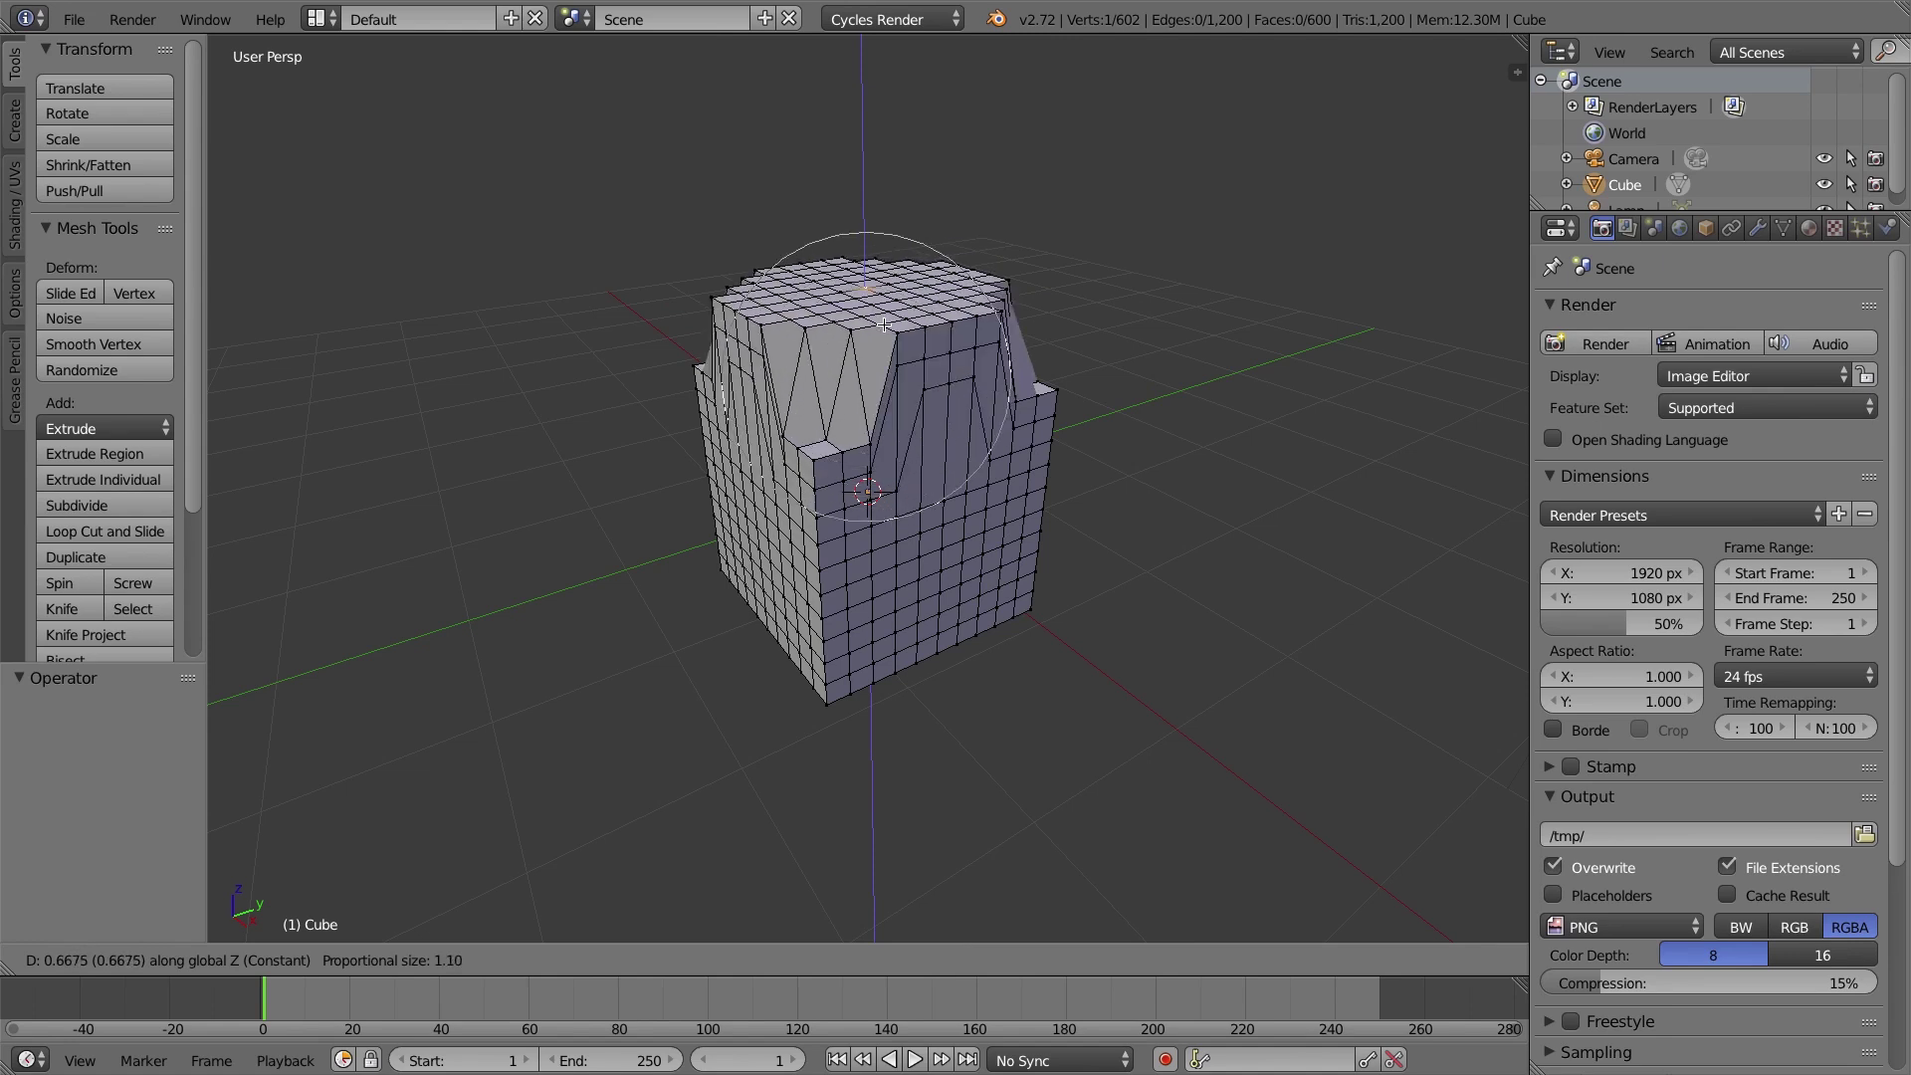
{"action": "scroll", "coordinate": [955, 449], "scroll_direction": "up", "scroll_amount": 2}
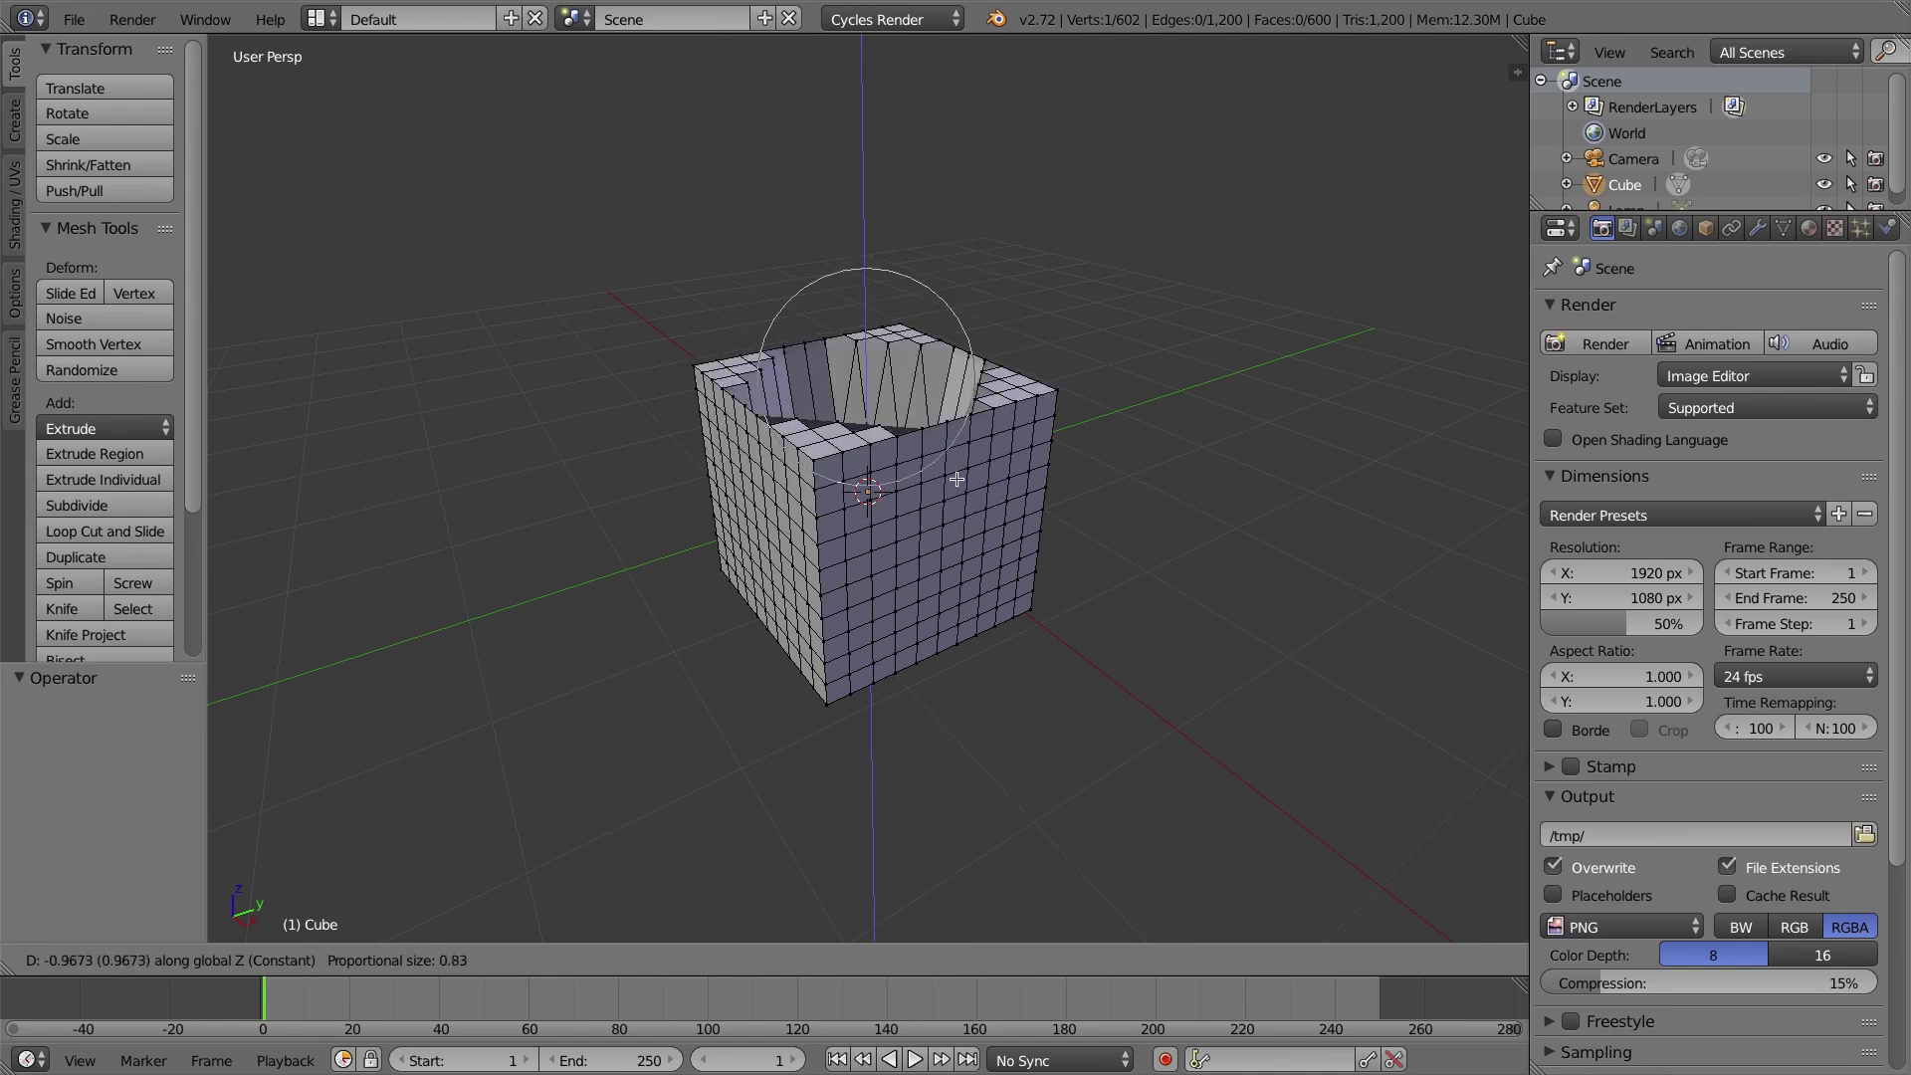
{"action": "scroll", "coordinate": [949, 456], "scroll_direction": "down", "scroll_amount": 2}
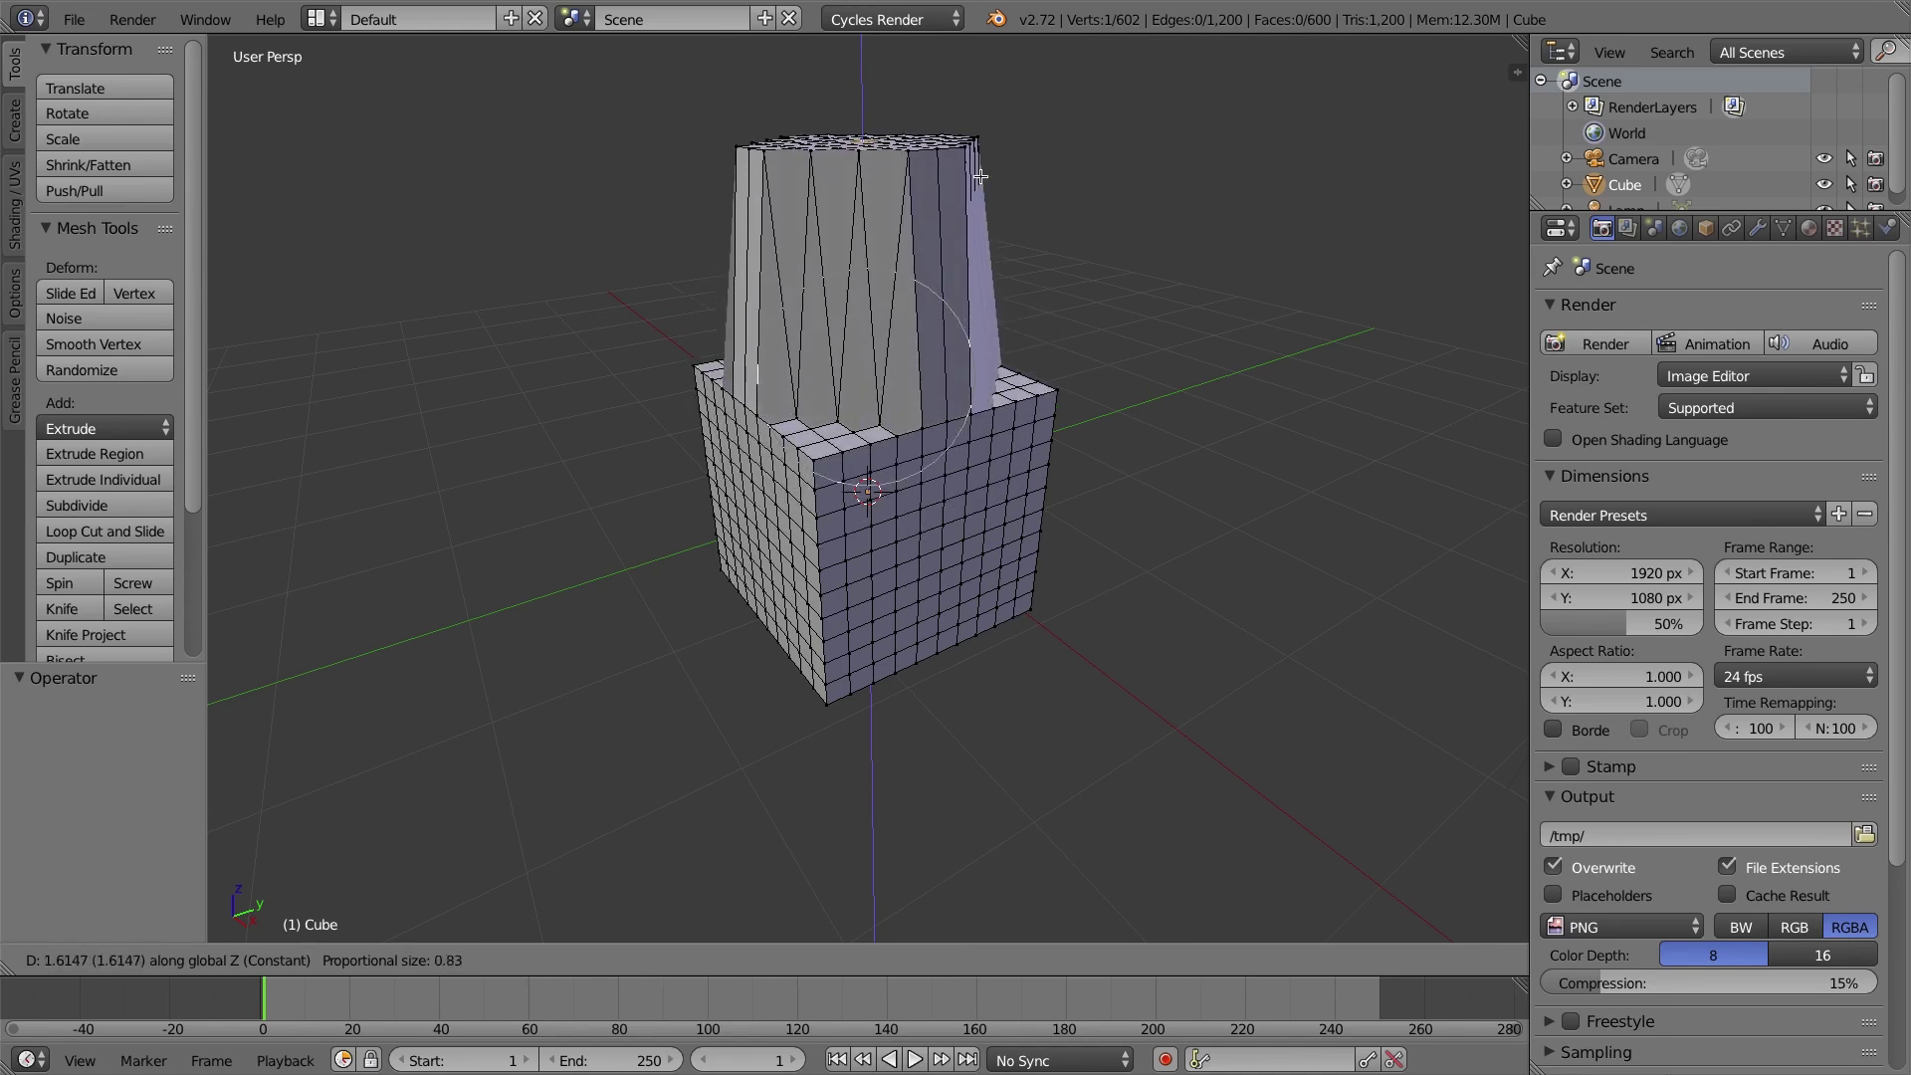
{"action": "right_click", "coordinate": [977, 180]}
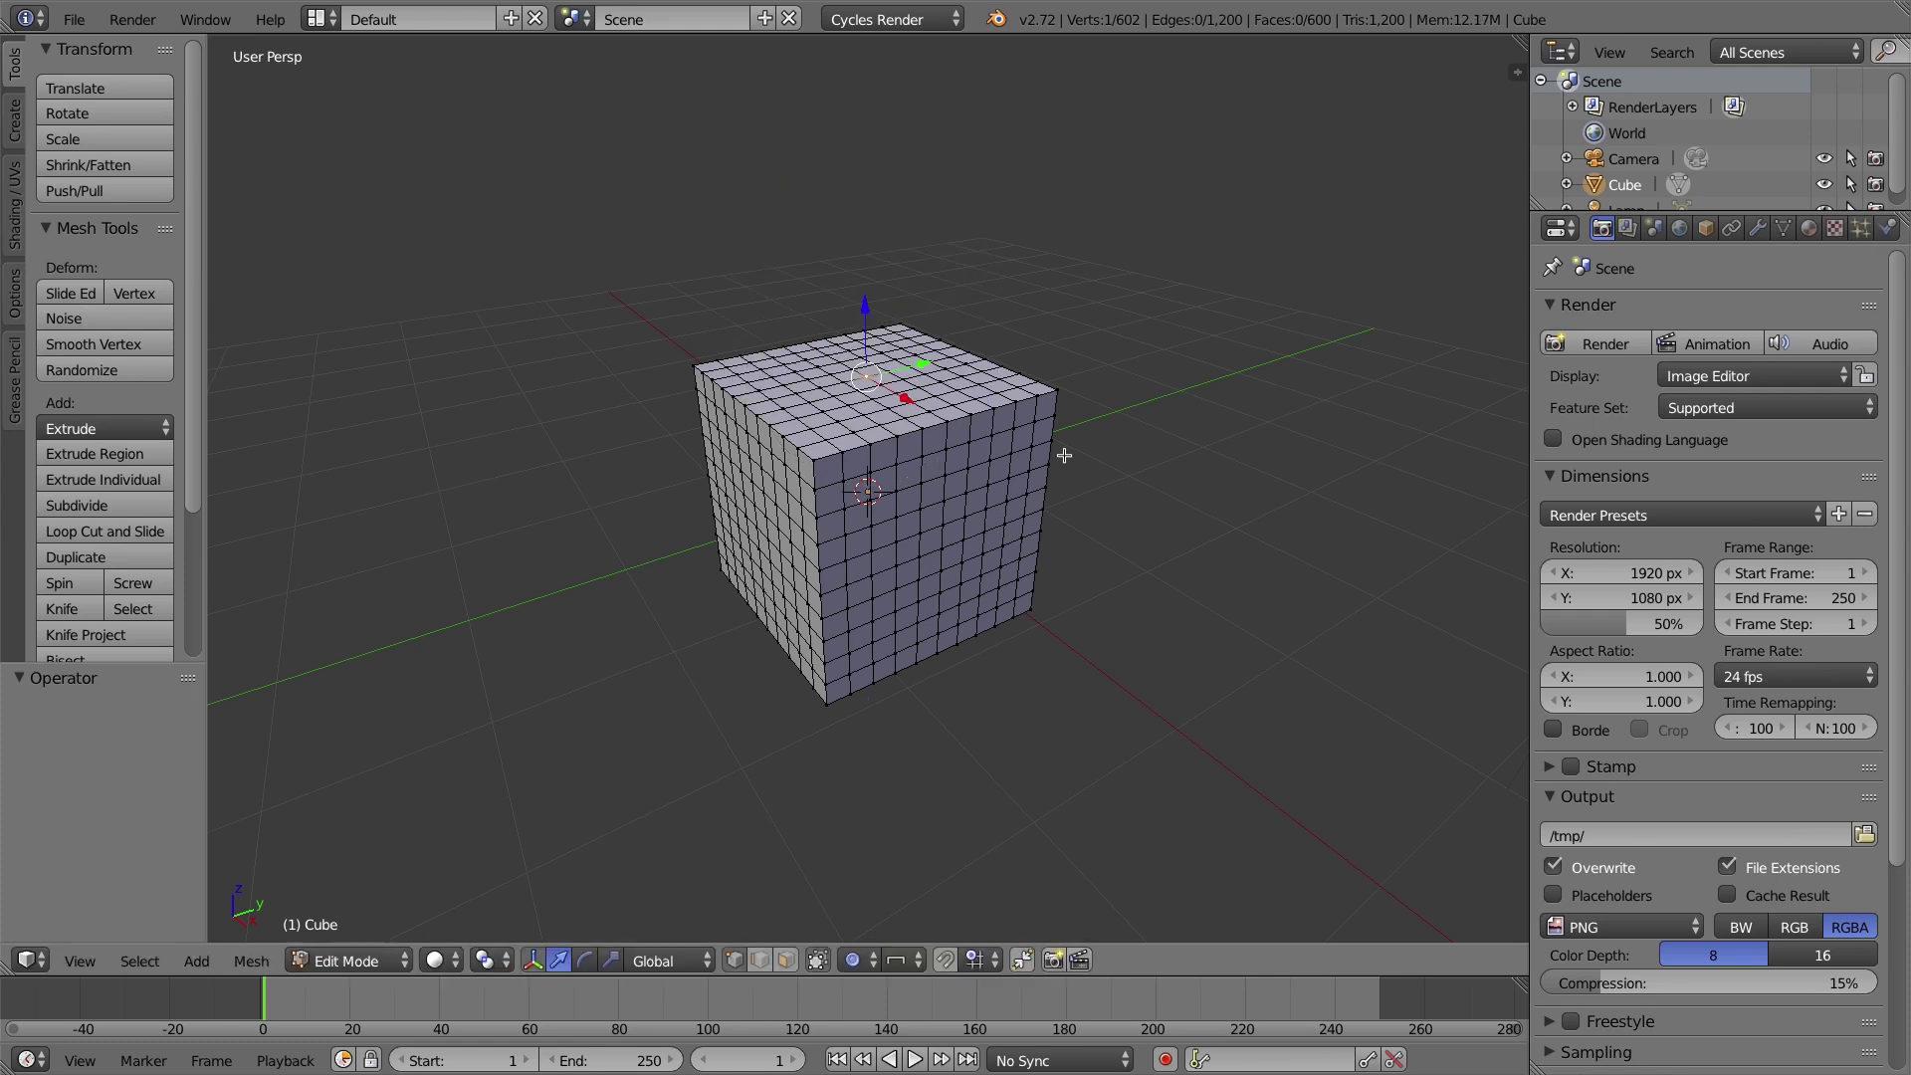
Switch to Smooth falloff and try proportional scale and rotate on the top vertex, cancelling both.
{"action": "left_click", "coordinate": [896, 960]}
{"action": "left_click", "coordinate": [937, 929]}
{"action": "key", "text": "s"}
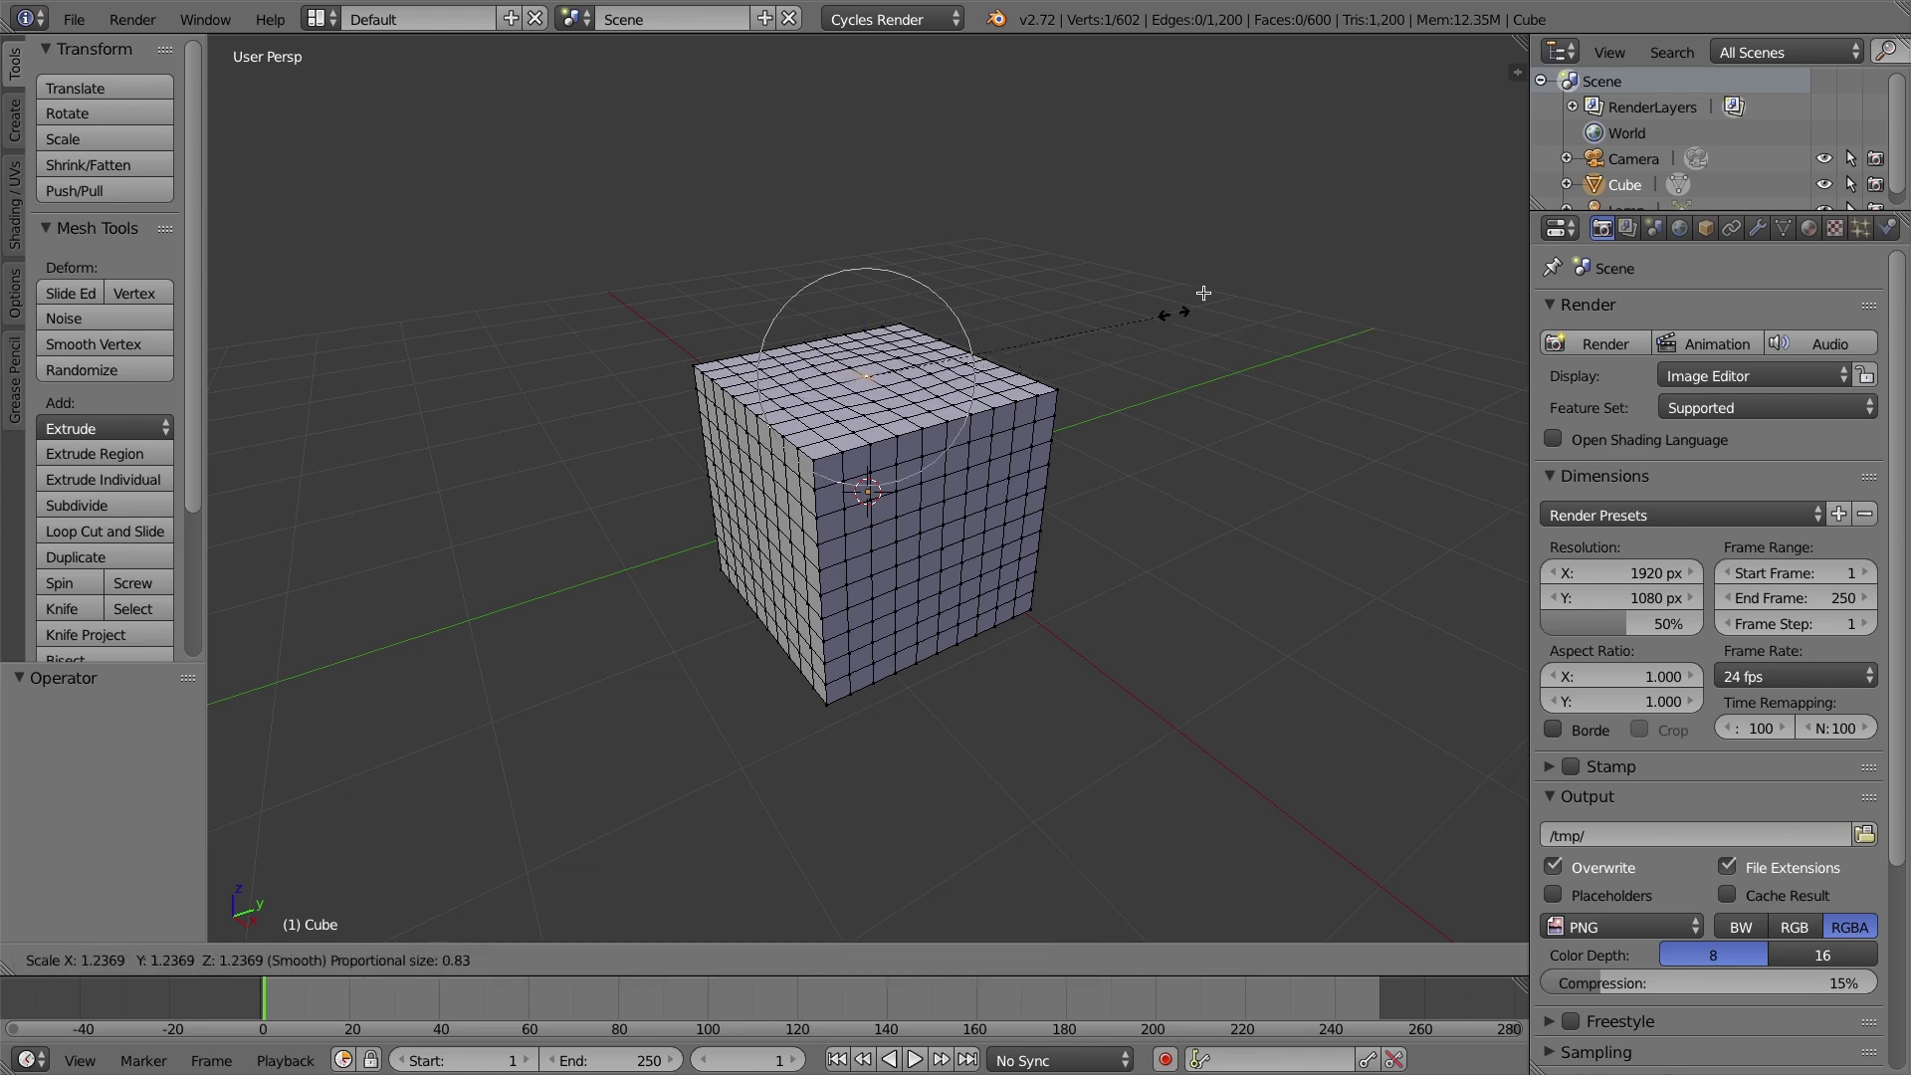
{"action": "scroll", "coordinate": [1122, 277], "scroll_direction": "up", "scroll_amount": 3}
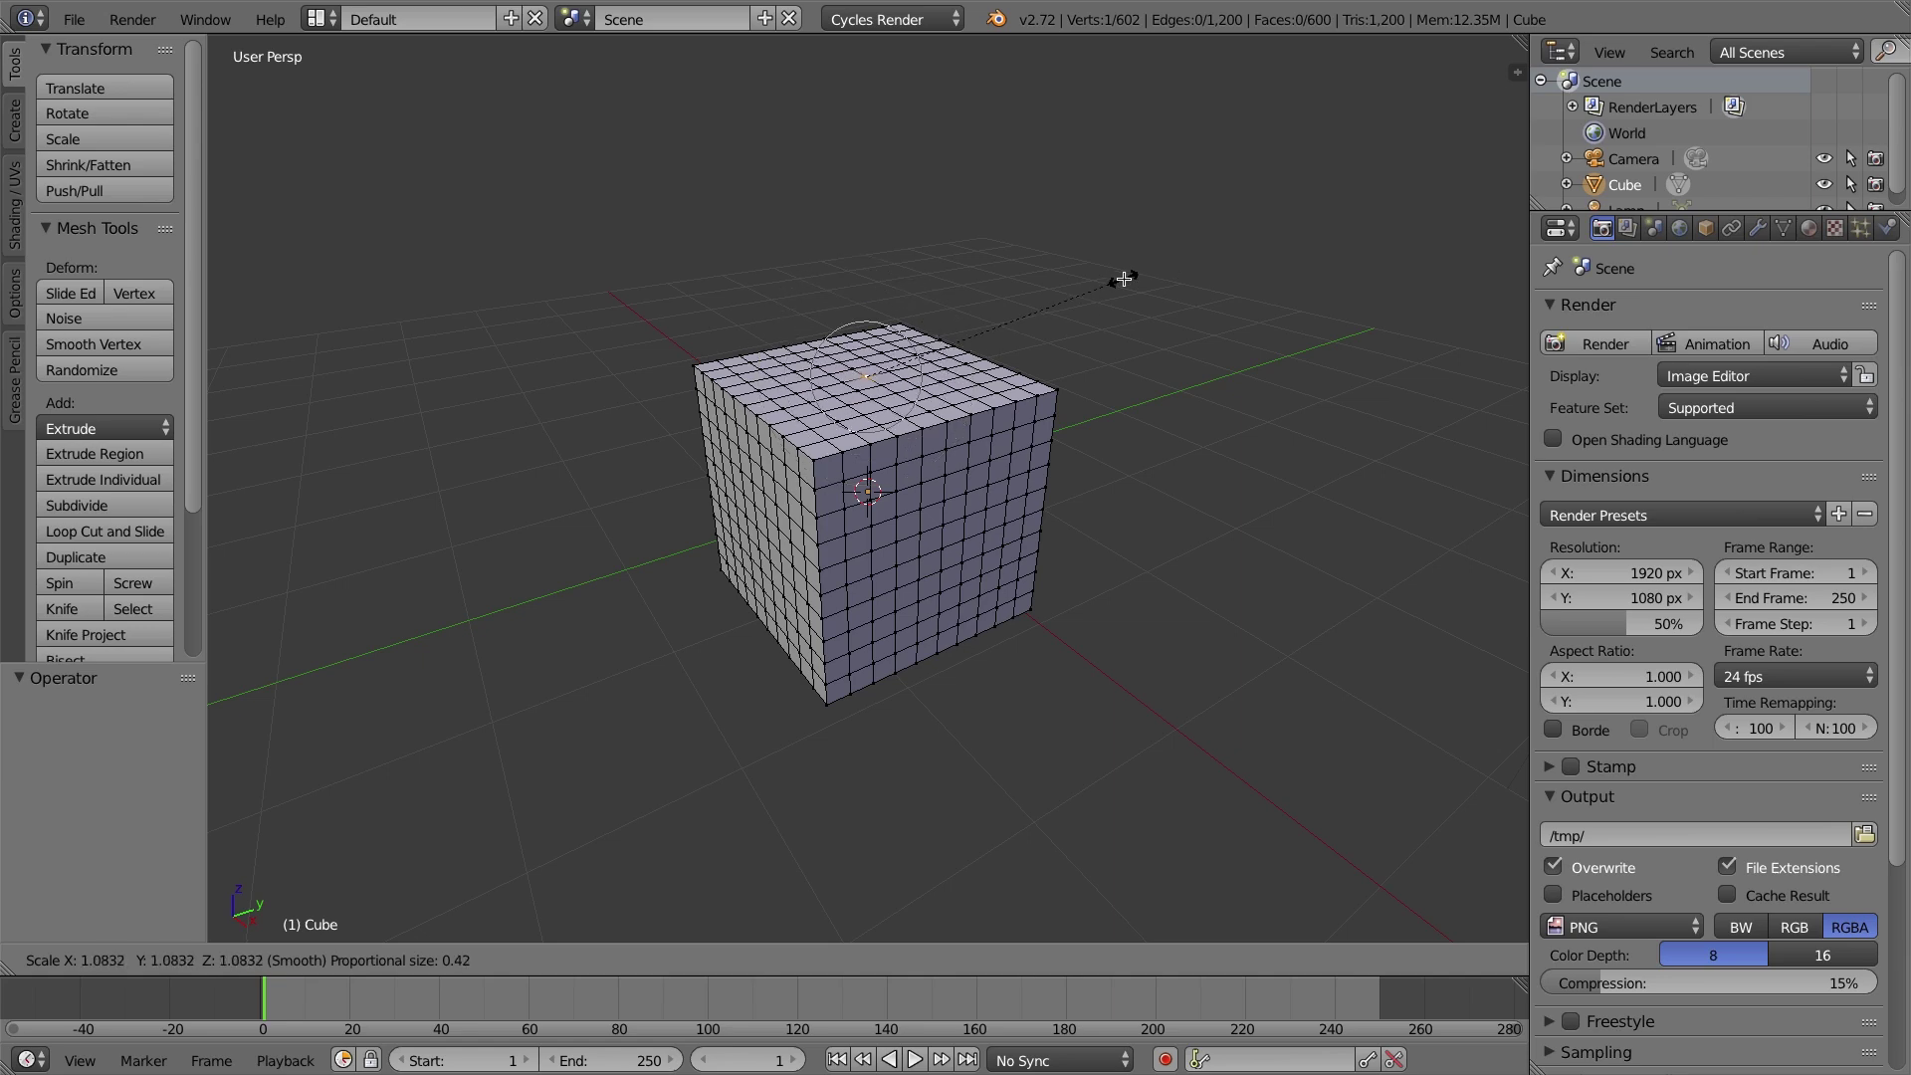
{"action": "scroll", "coordinate": [1117, 284], "scroll_direction": "down", "scroll_amount": 15}
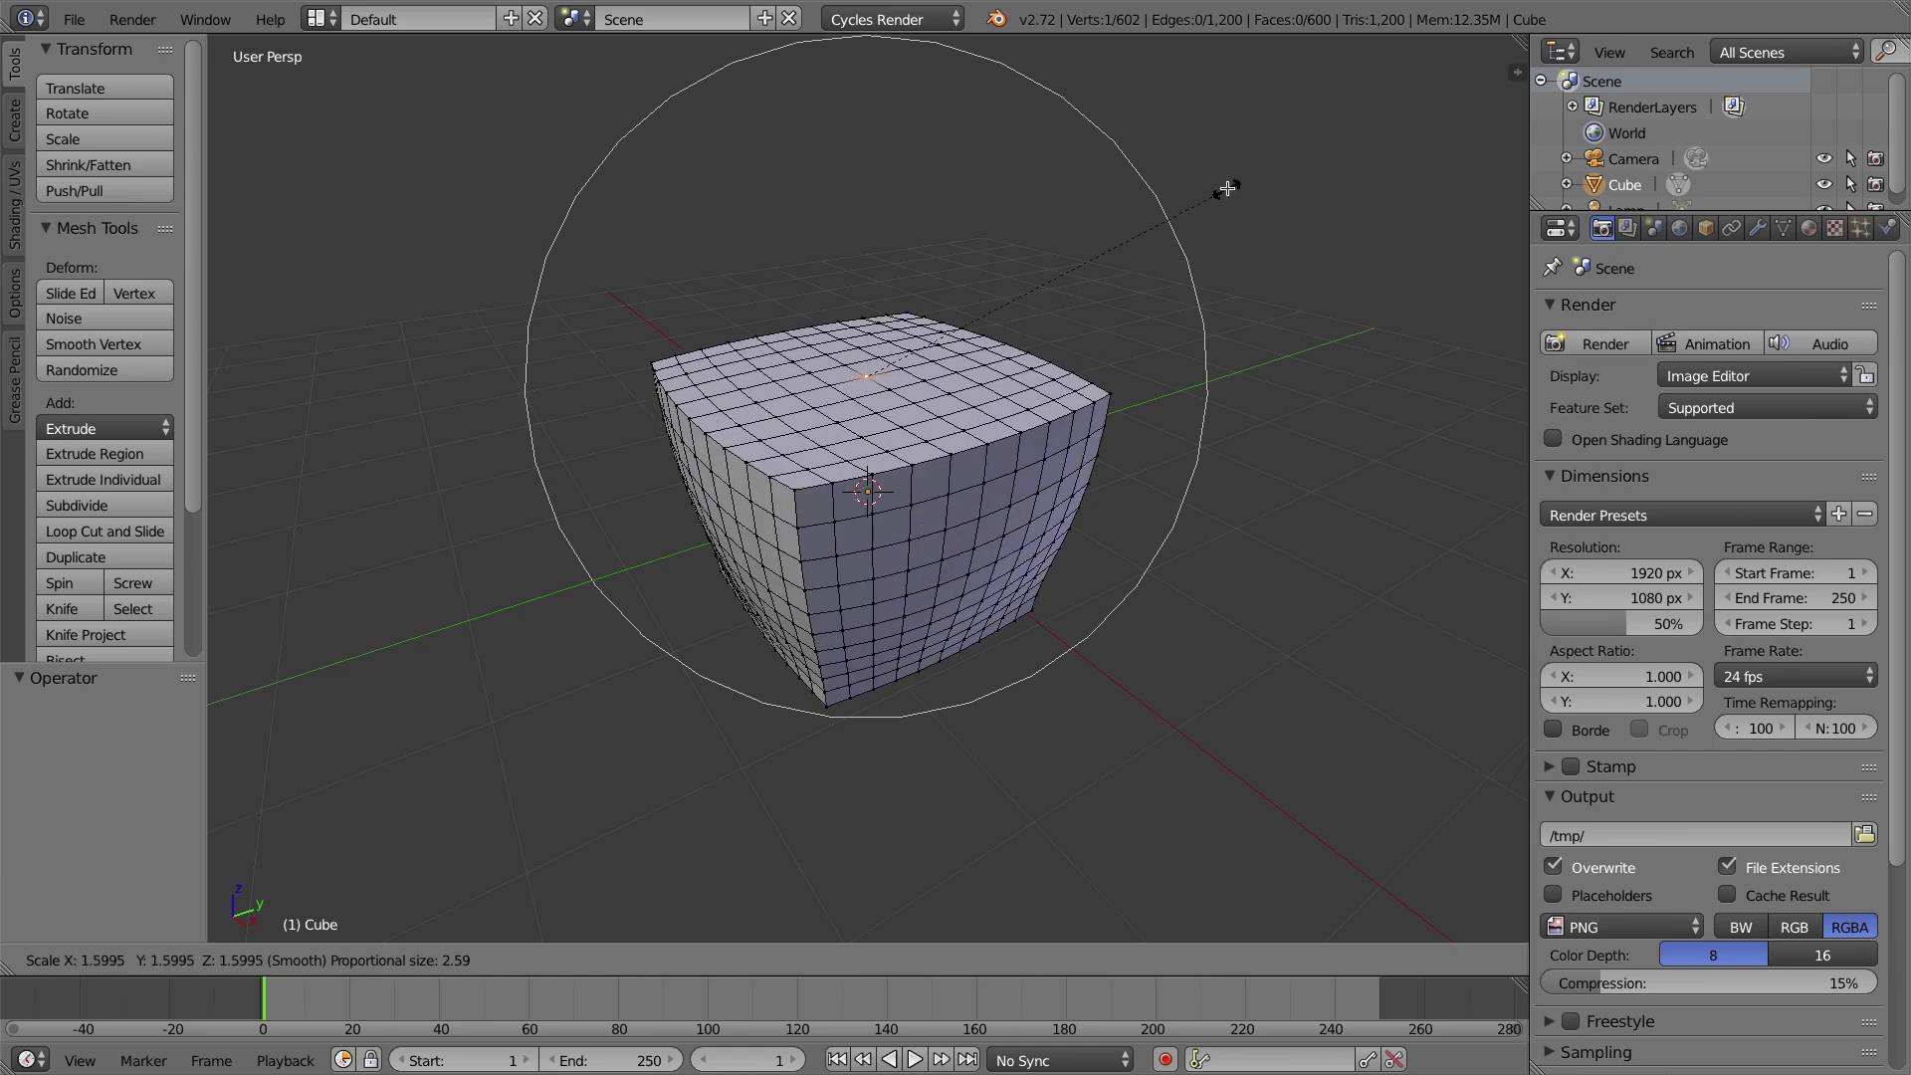
{"action": "key", "text": "Escape"}
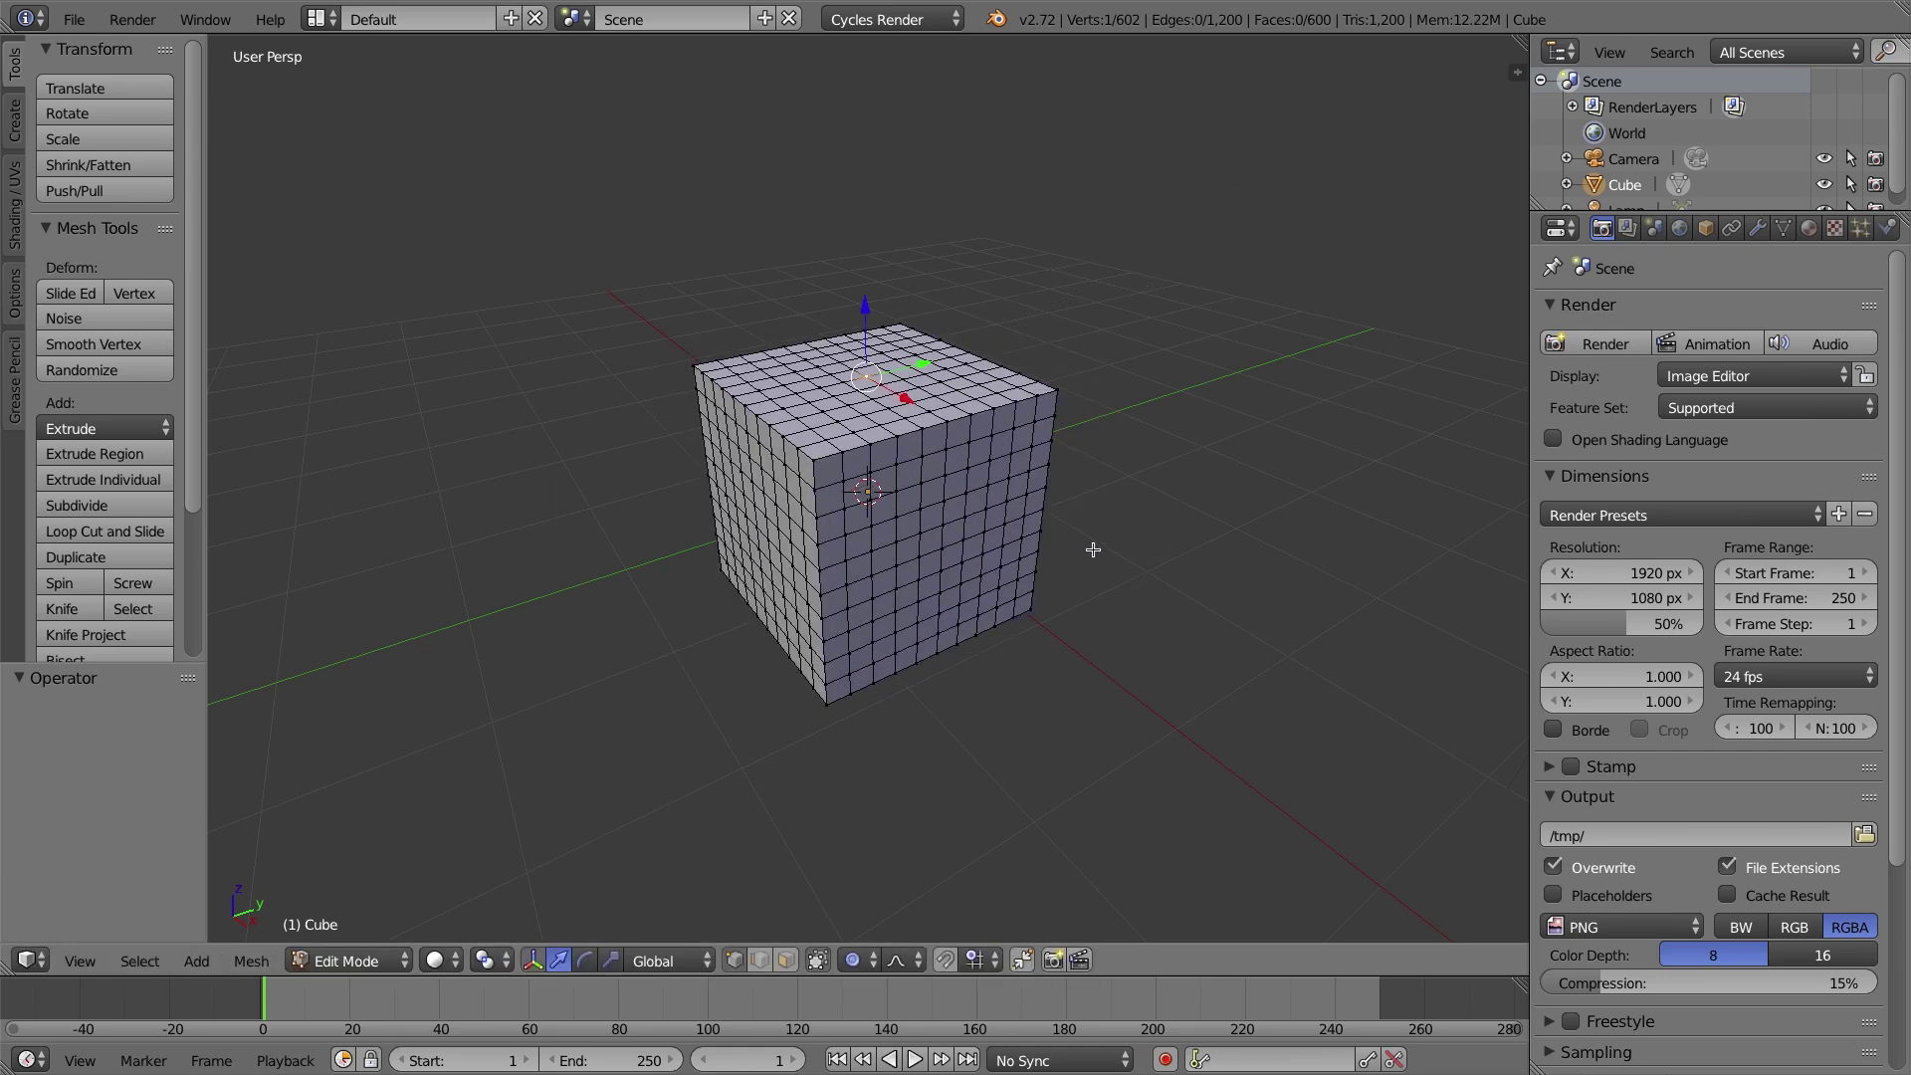
{"action": "key", "text": "r"}
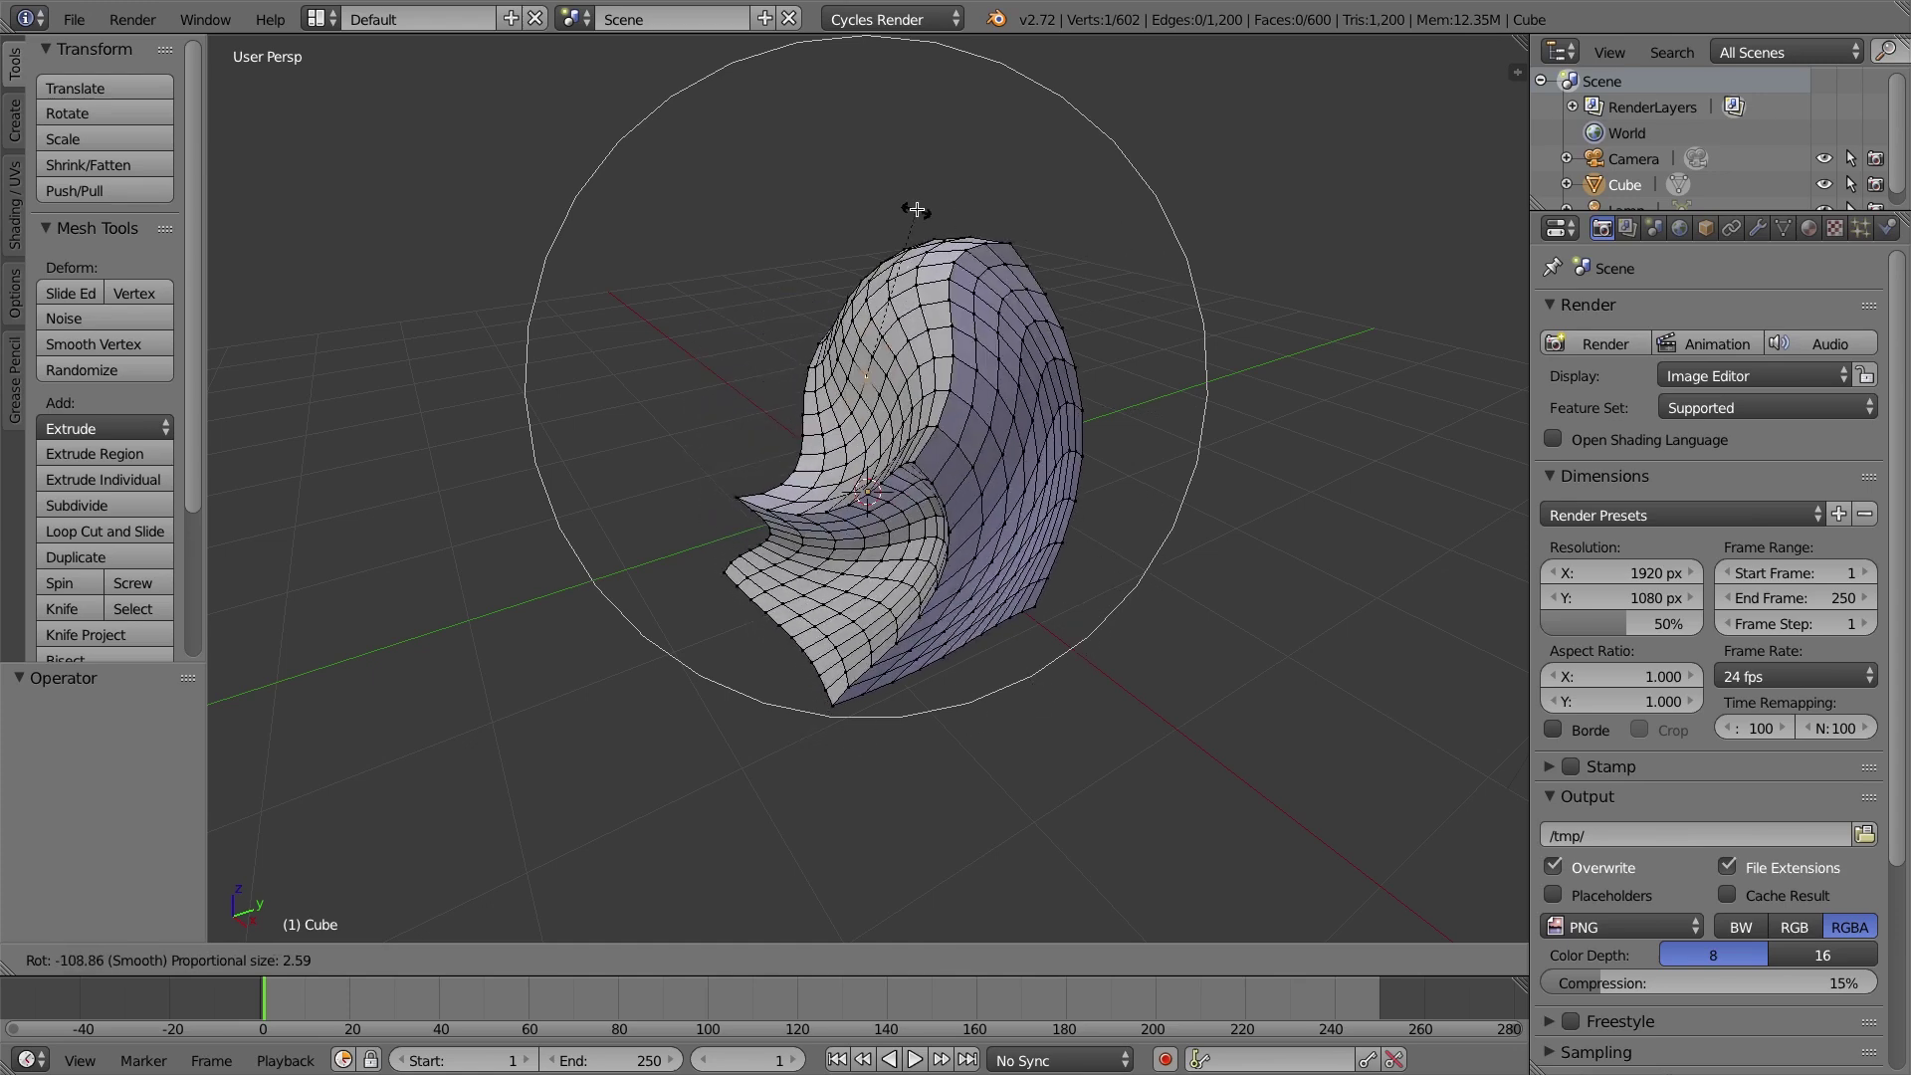
{"action": "key", "text": "Escape"}
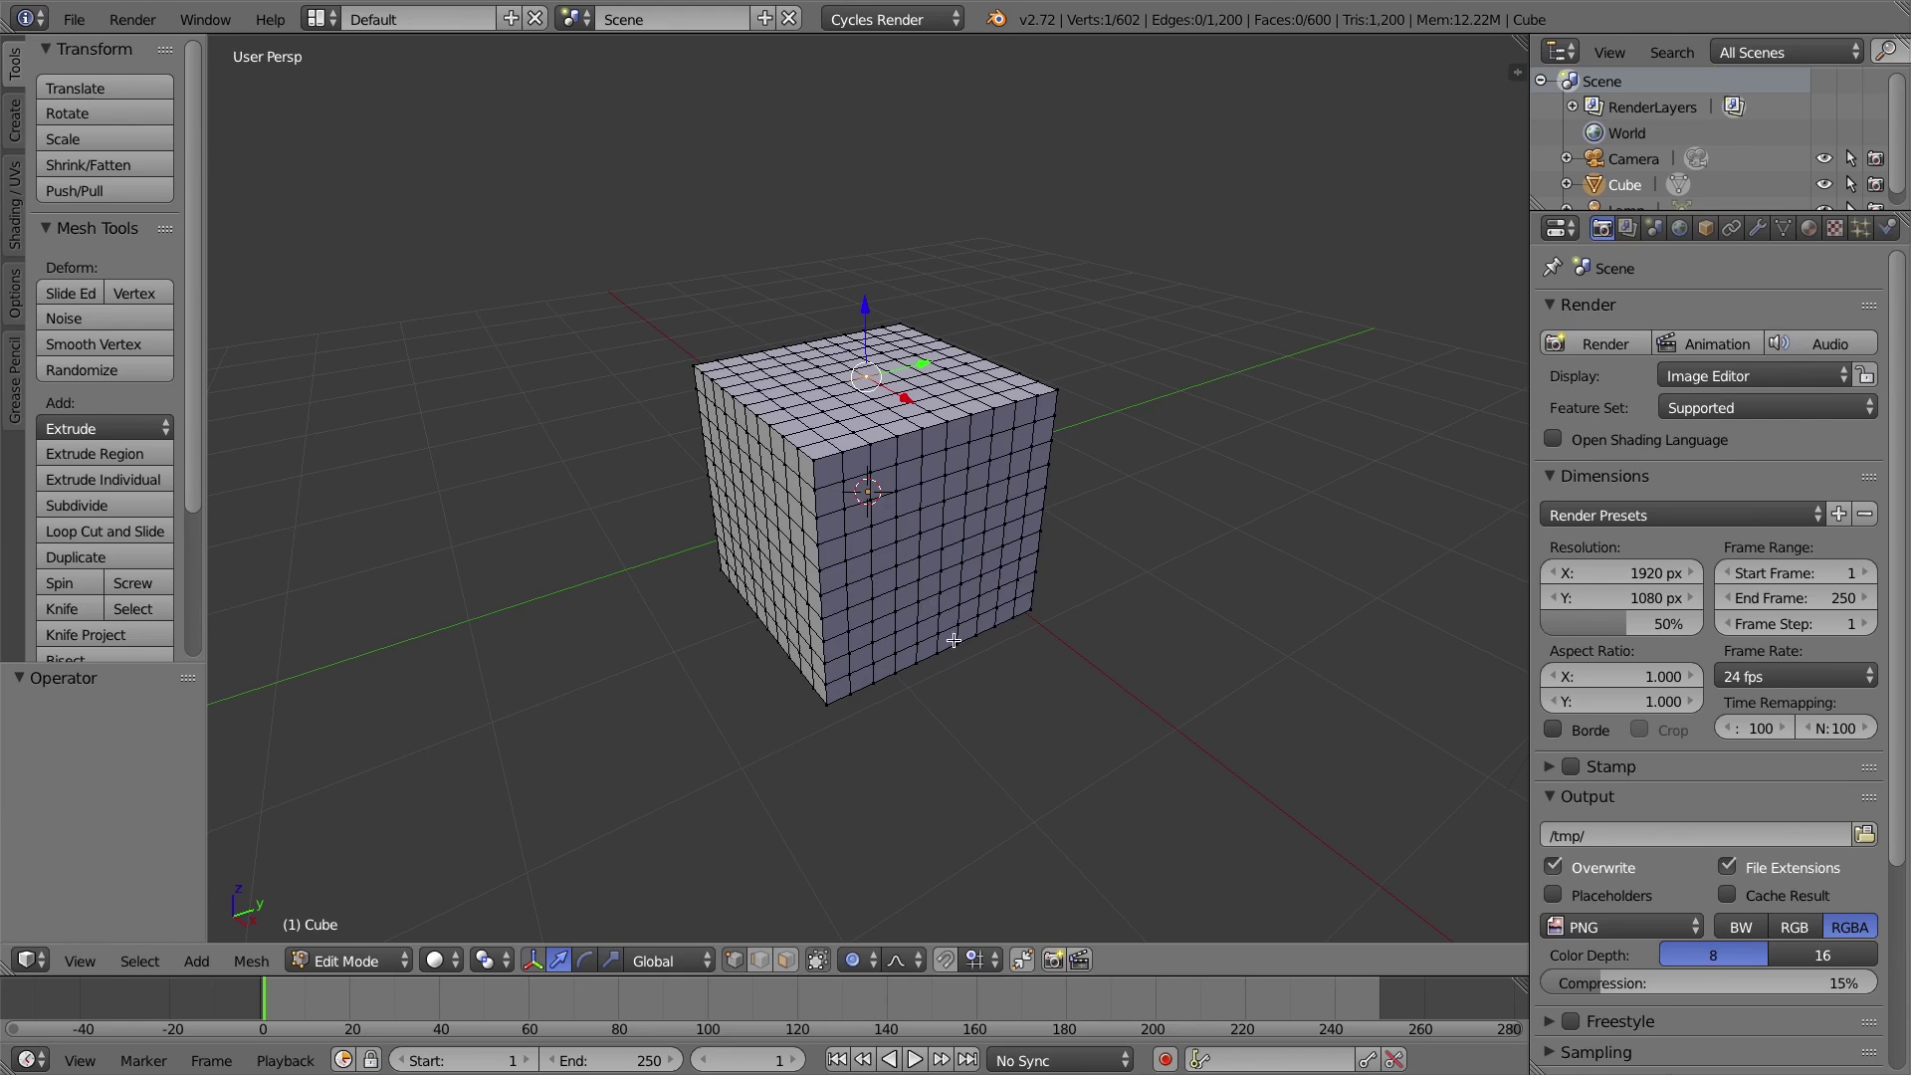
{"action": "middle_click_drag", "start_coordinate": [953, 640], "coordinate": [927, 625]}
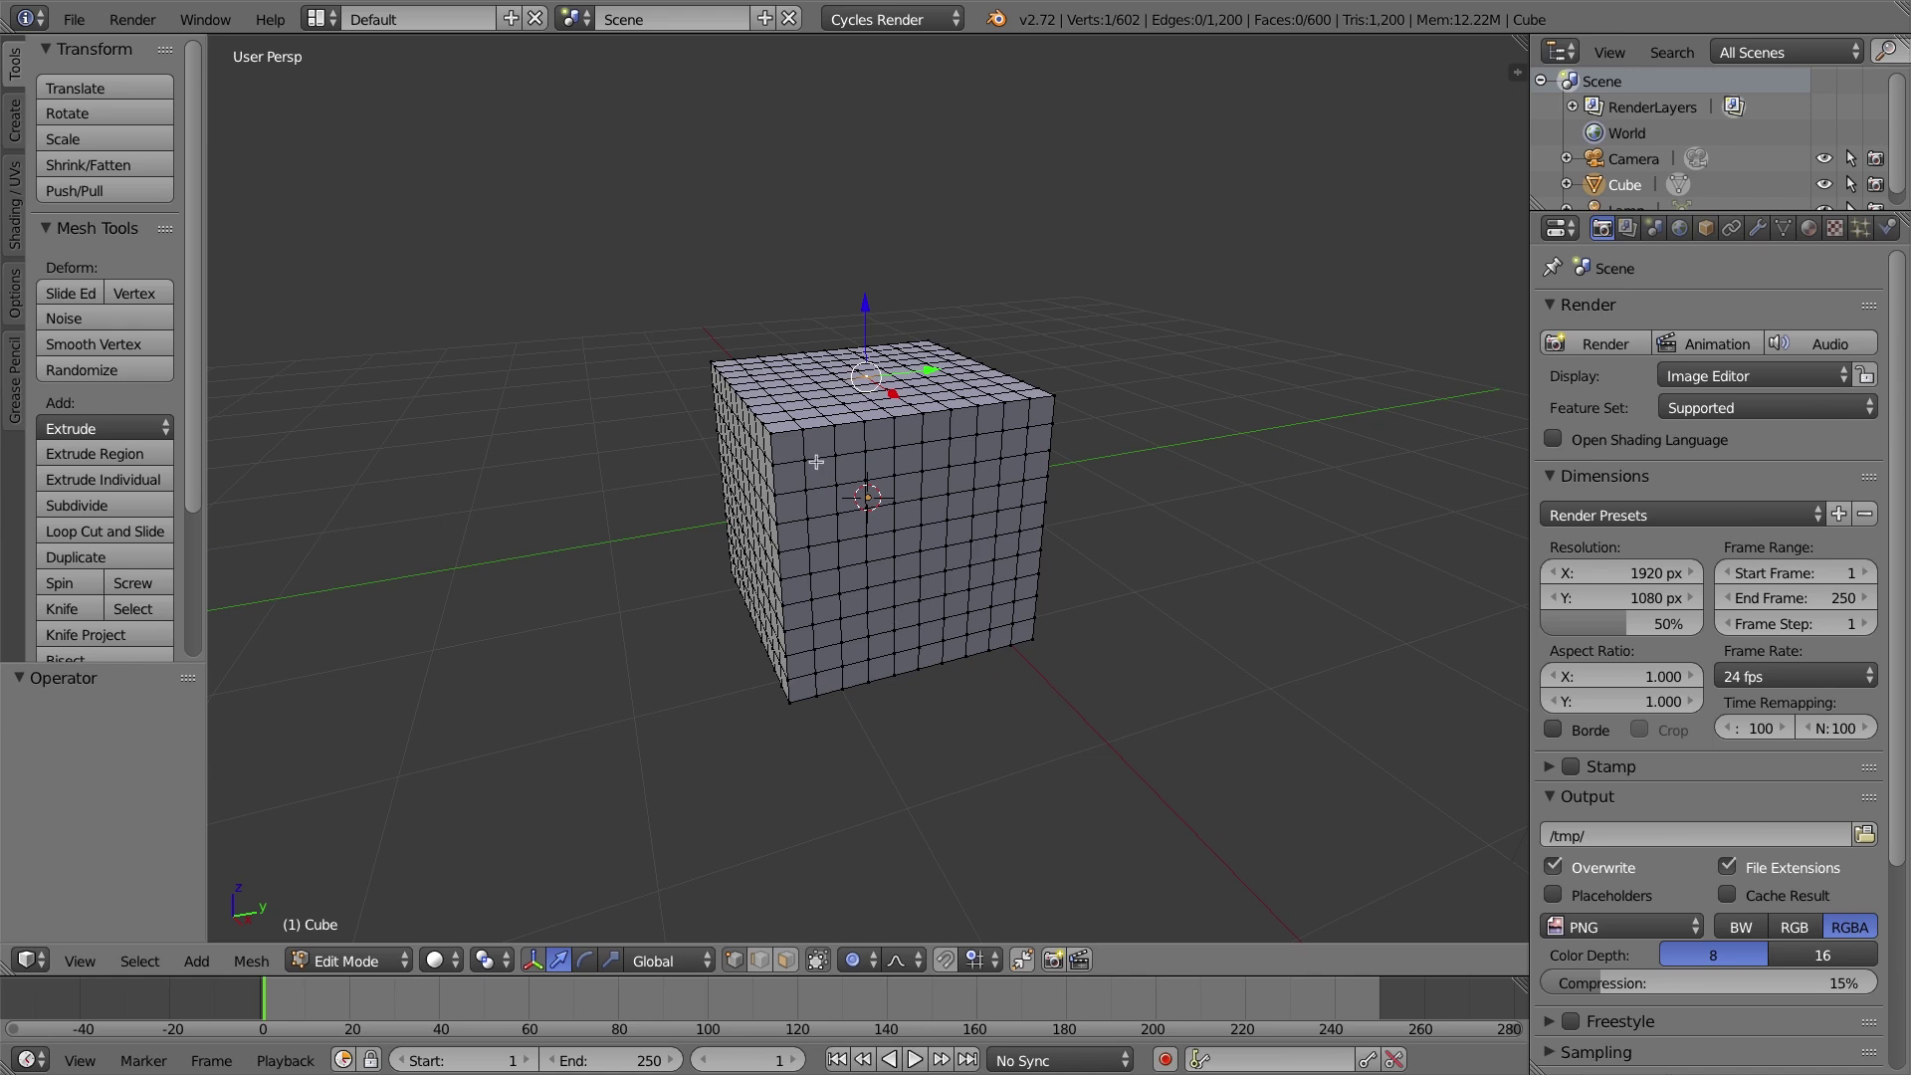
{"action": "right_click", "coordinate": [1053, 395]}
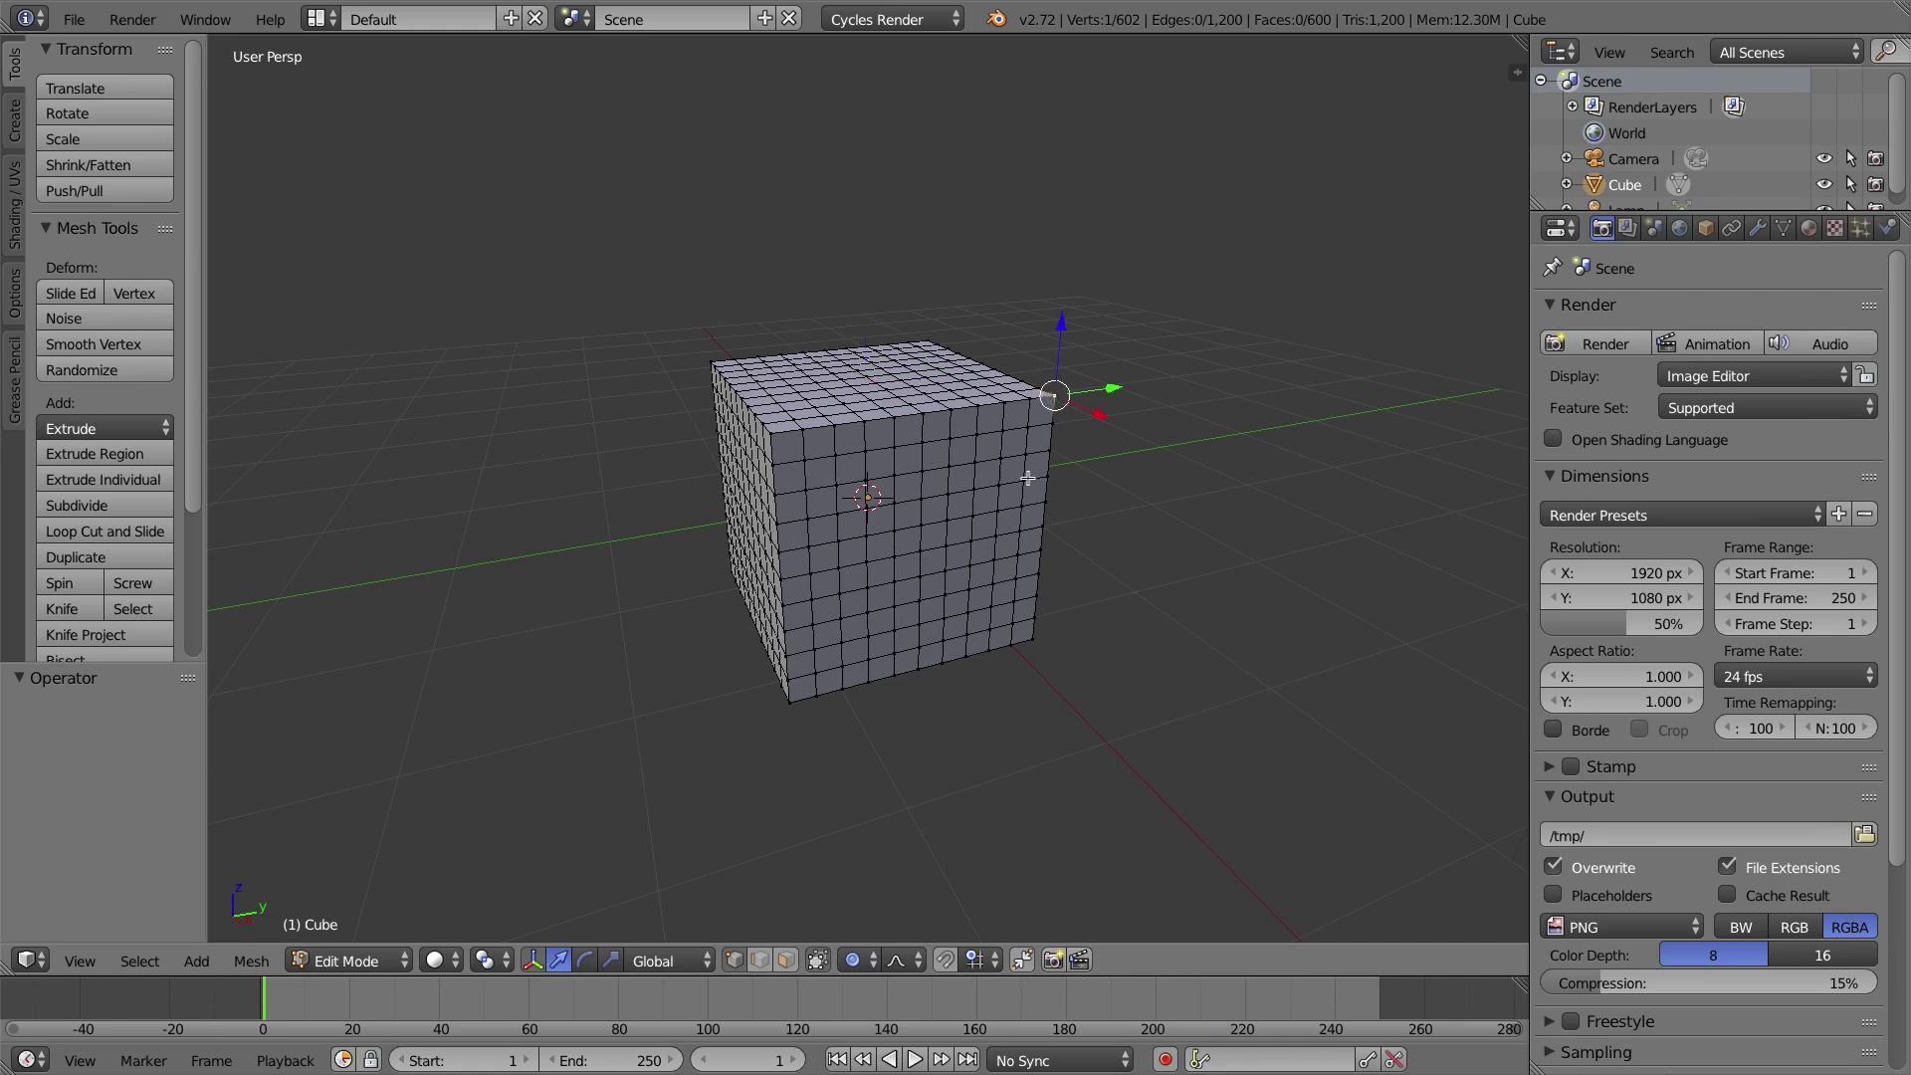
{"action": "middle_click_drag", "start_coordinate": [989, 450], "coordinate": [1046, 448]}
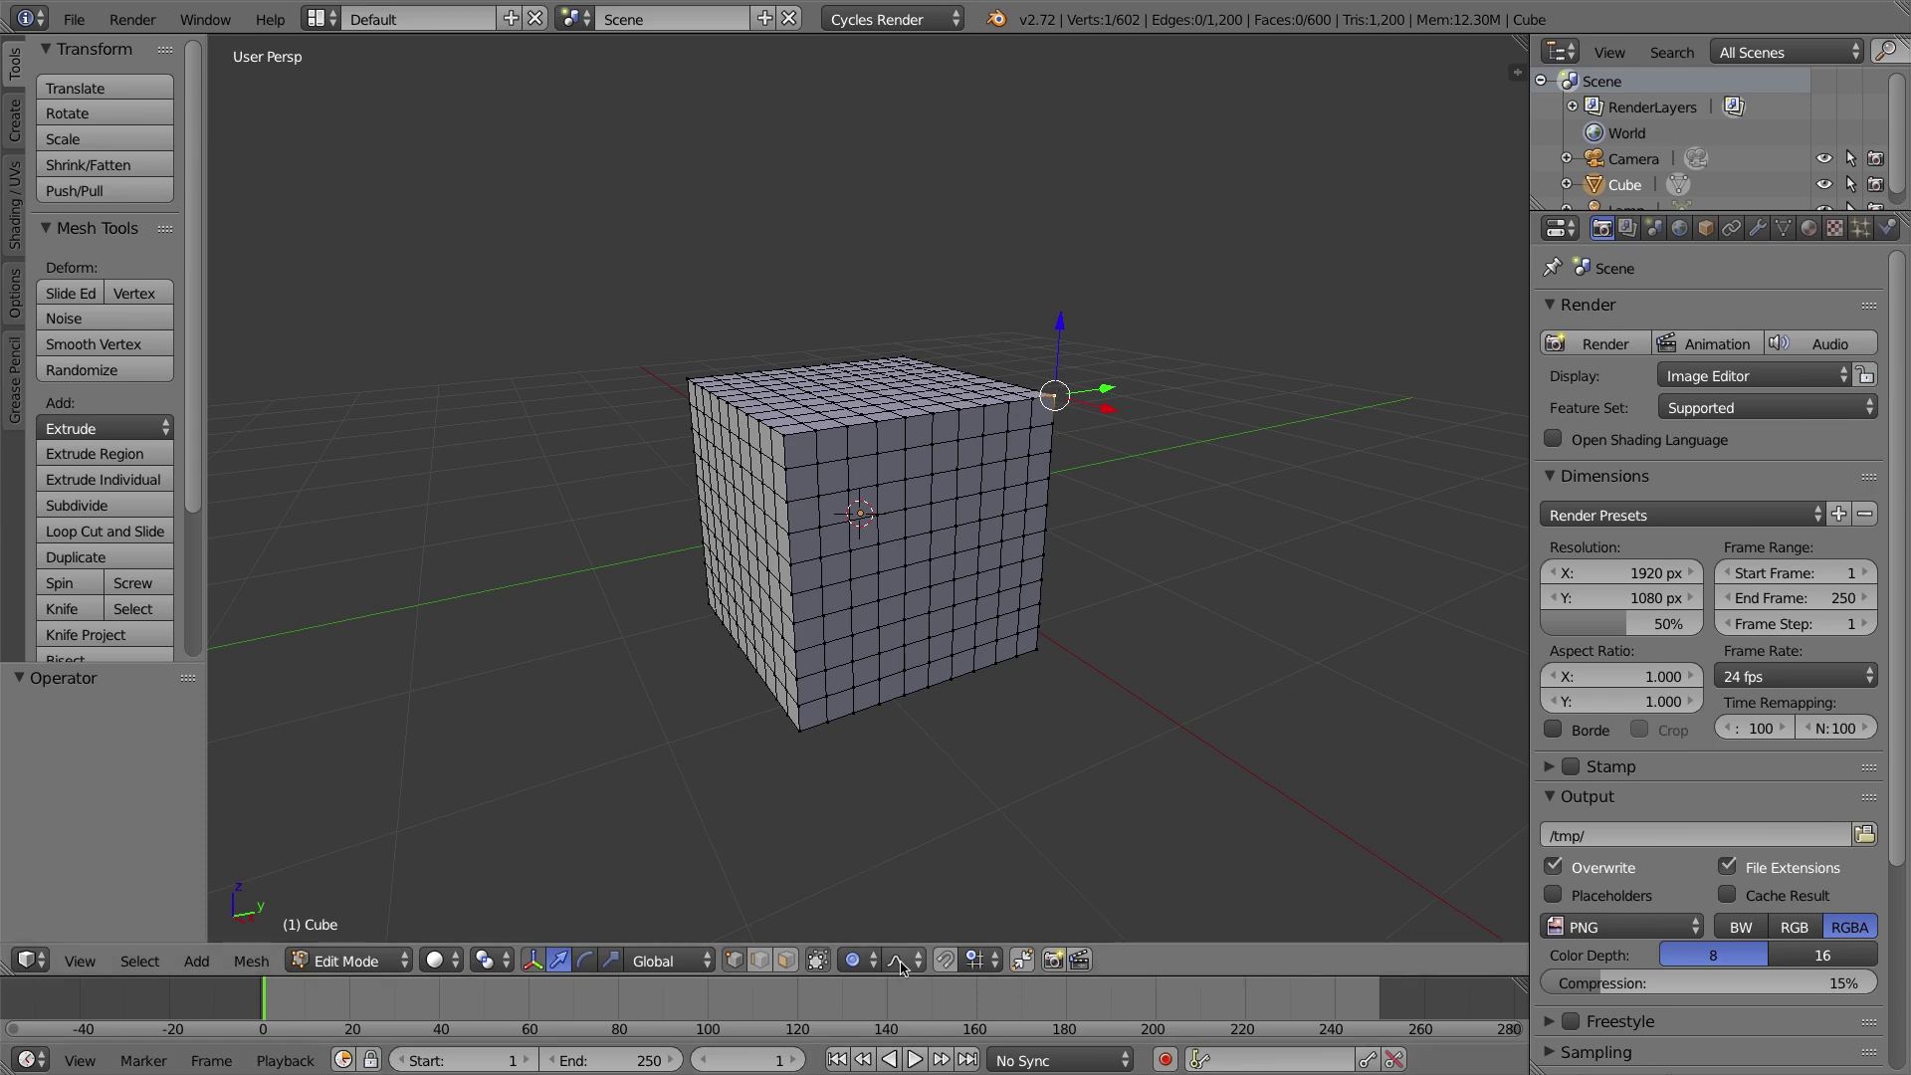
{"action": "key", "text": "g"}
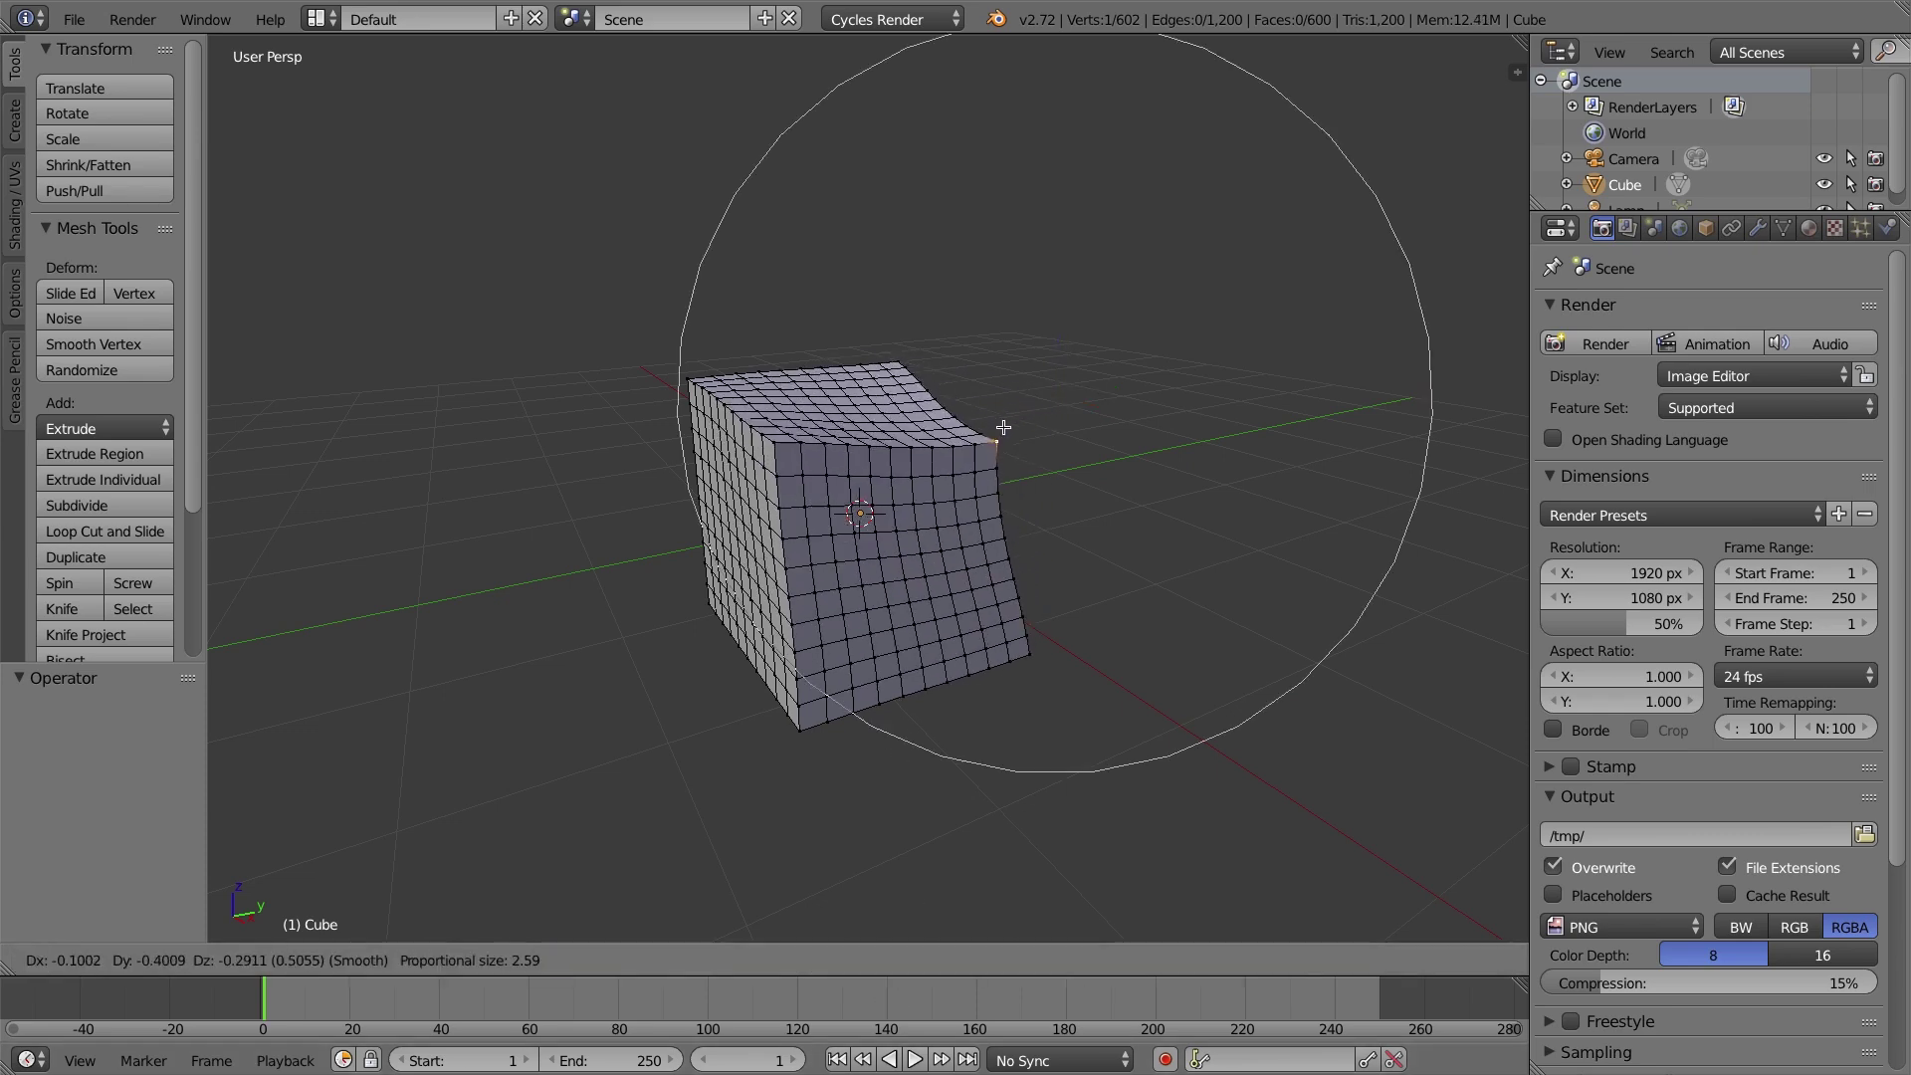
{"action": "left_click", "coordinate": [1008, 419]}
{"action": "right_click", "coordinate": [774, 442]}
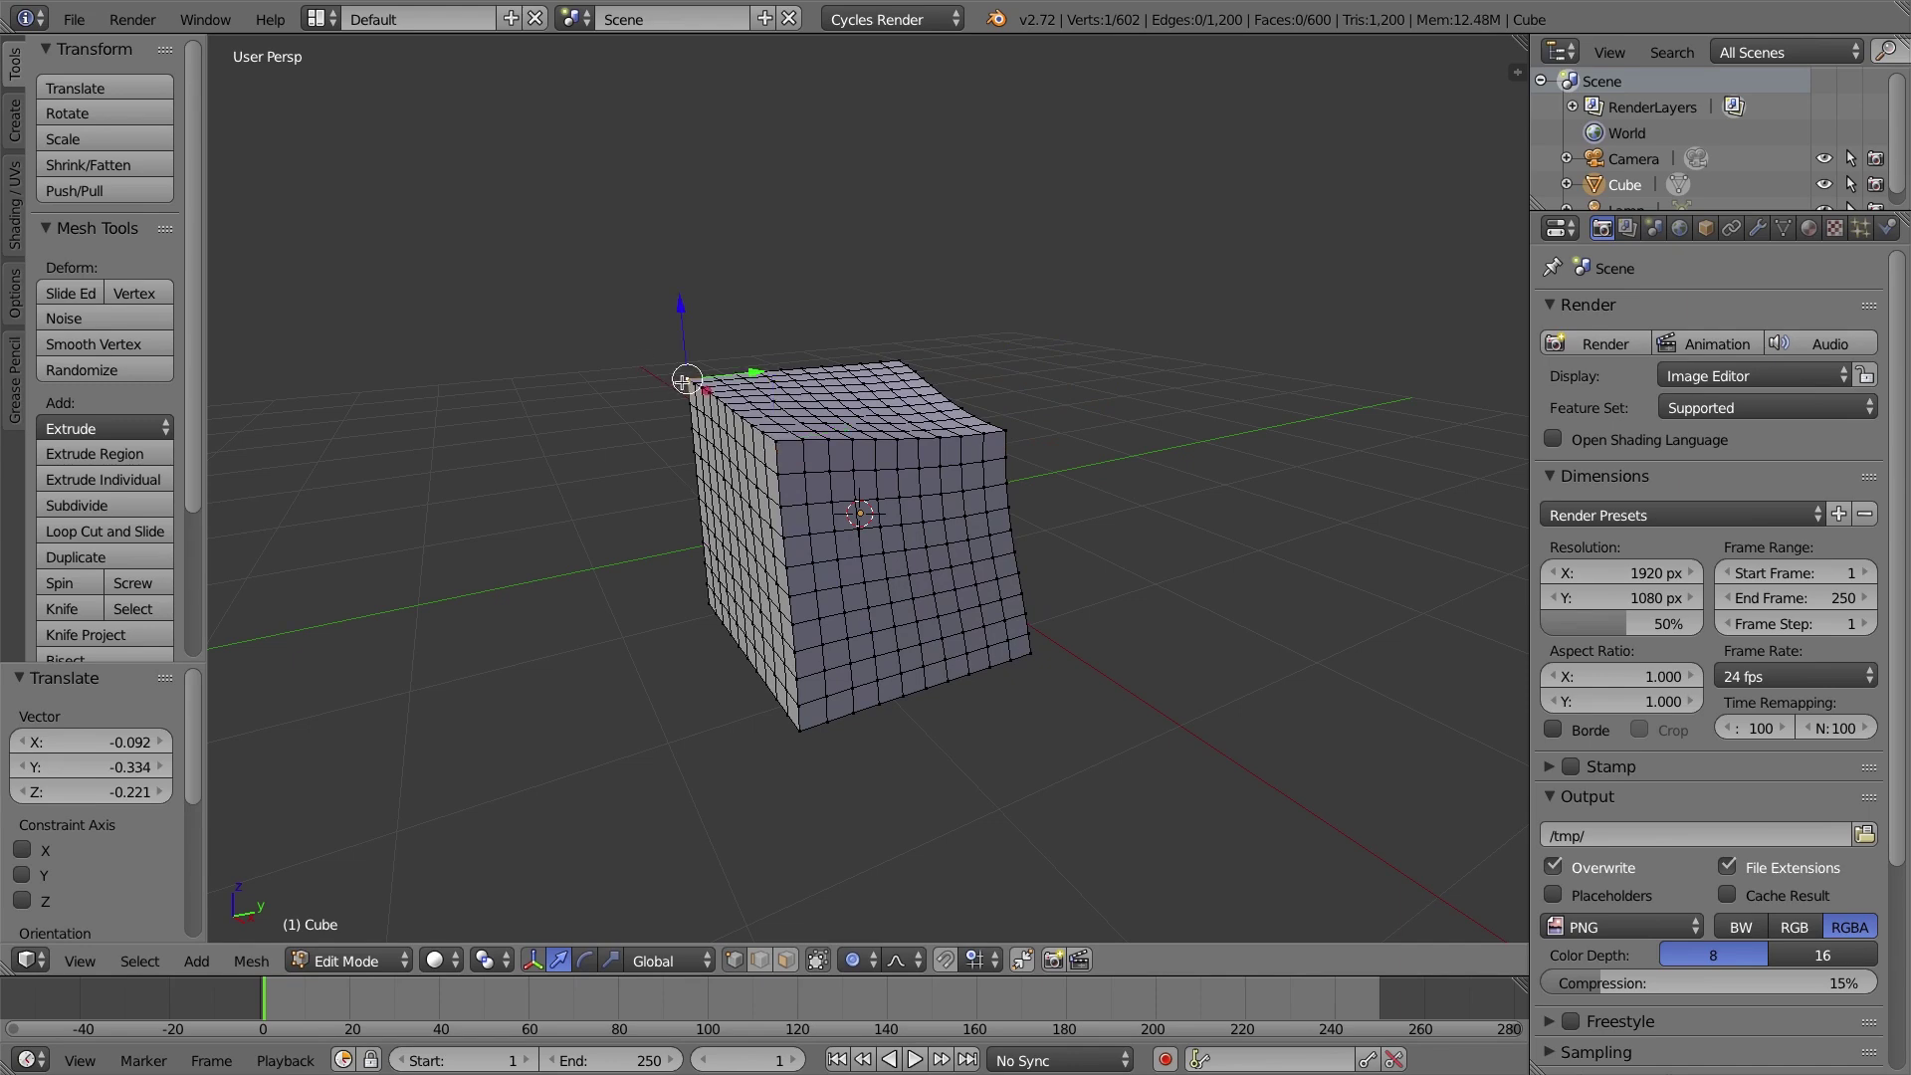
{"action": "key", "text": "g"}
{"action": "left_click", "coordinate": [738, 433]}
{"action": "middle_click_drag", "start_coordinate": [738, 433], "coordinate": [942, 562]}
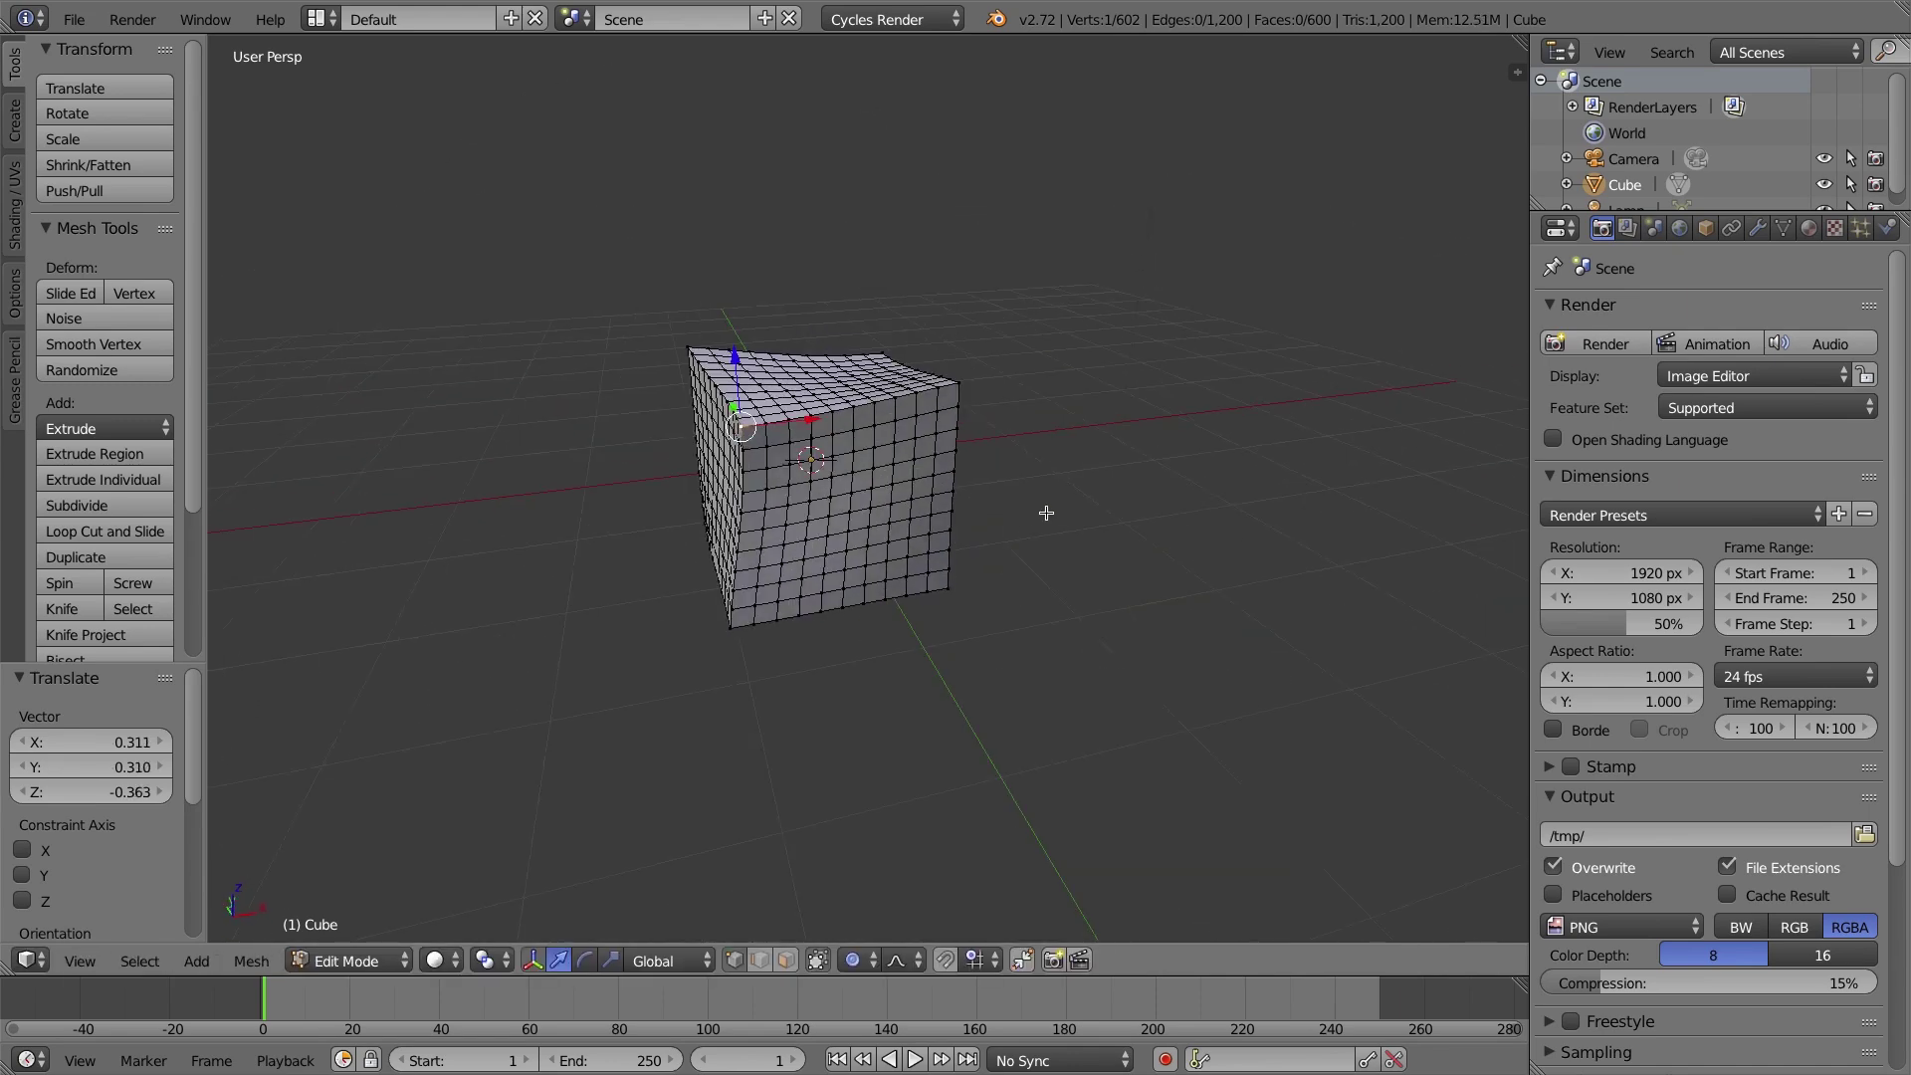
{"action": "middle_click_drag", "start_coordinate": [1007, 400], "coordinate": [917, 482]}
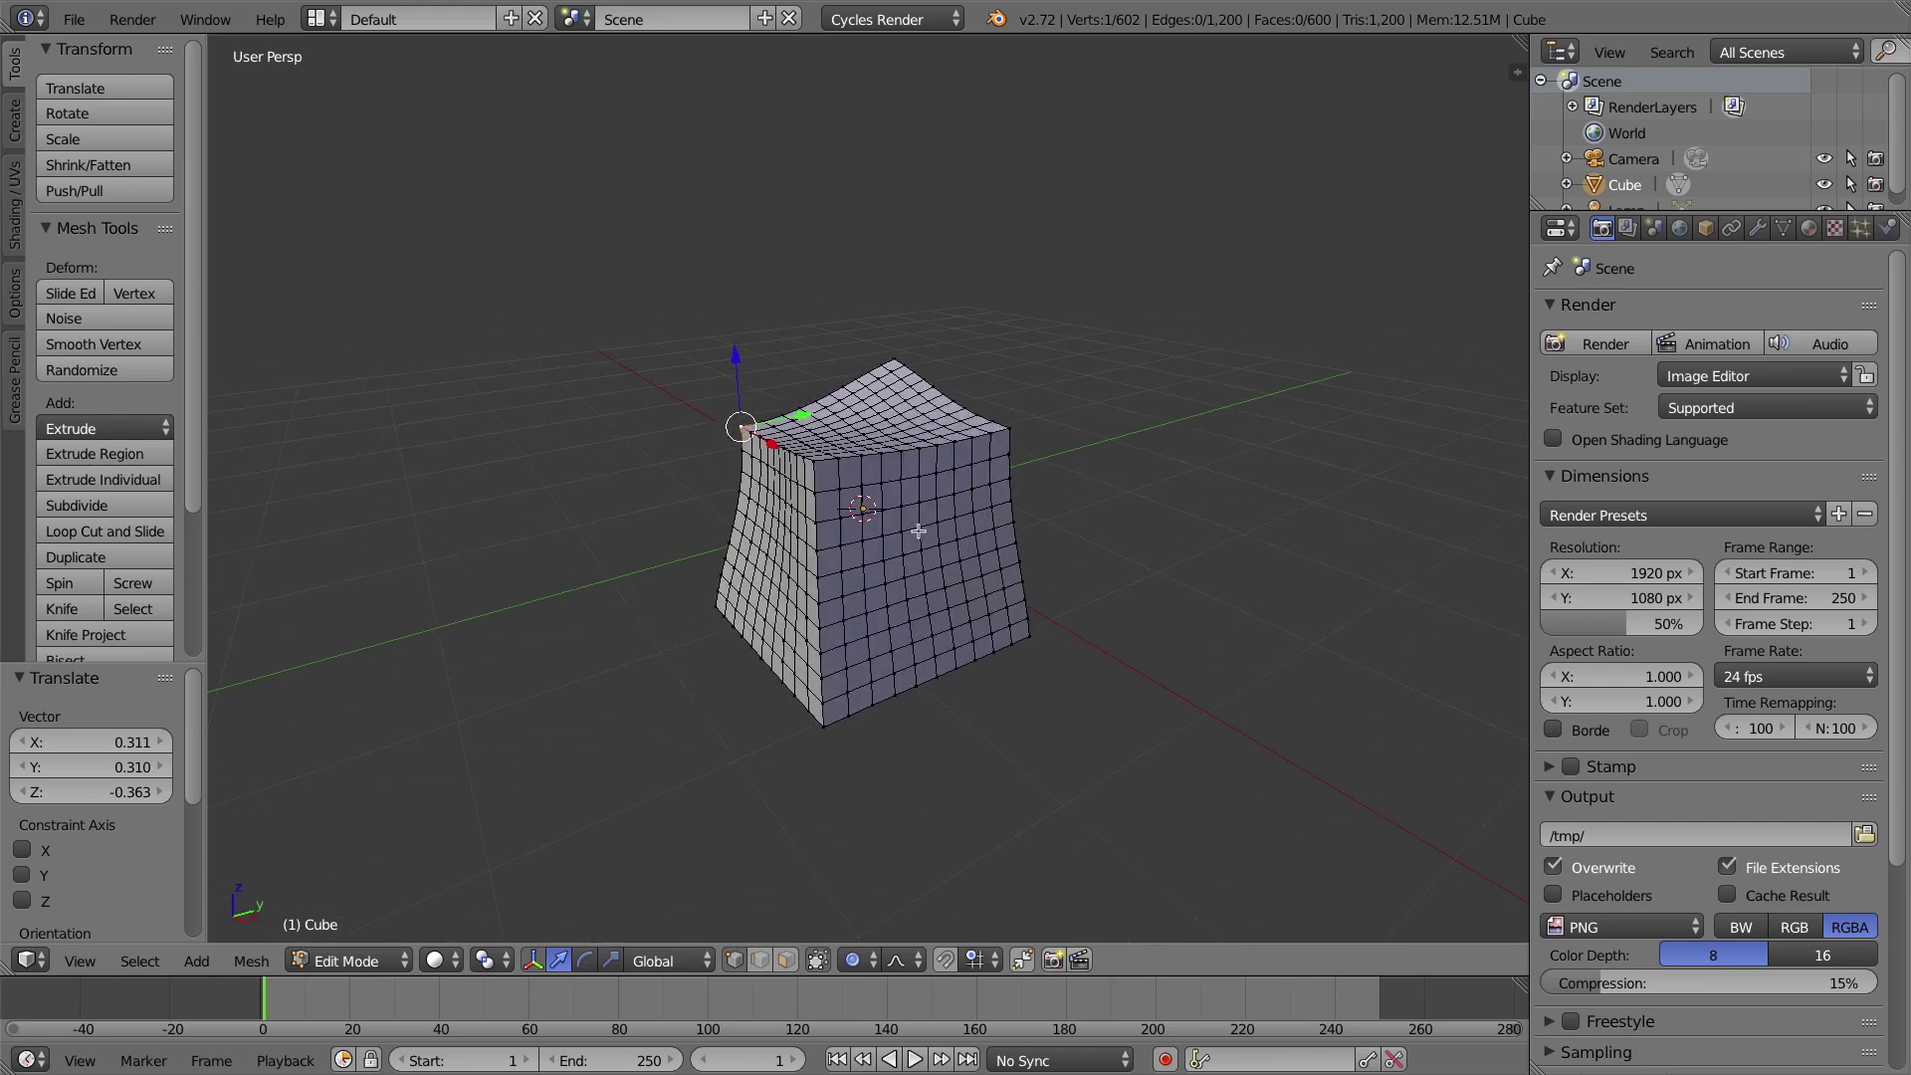
{"action": "key", "text": "ctrl+z"}
{"action": "key", "text": "ctrl+z"}
{"action": "key", "text": "ctrl+z"}
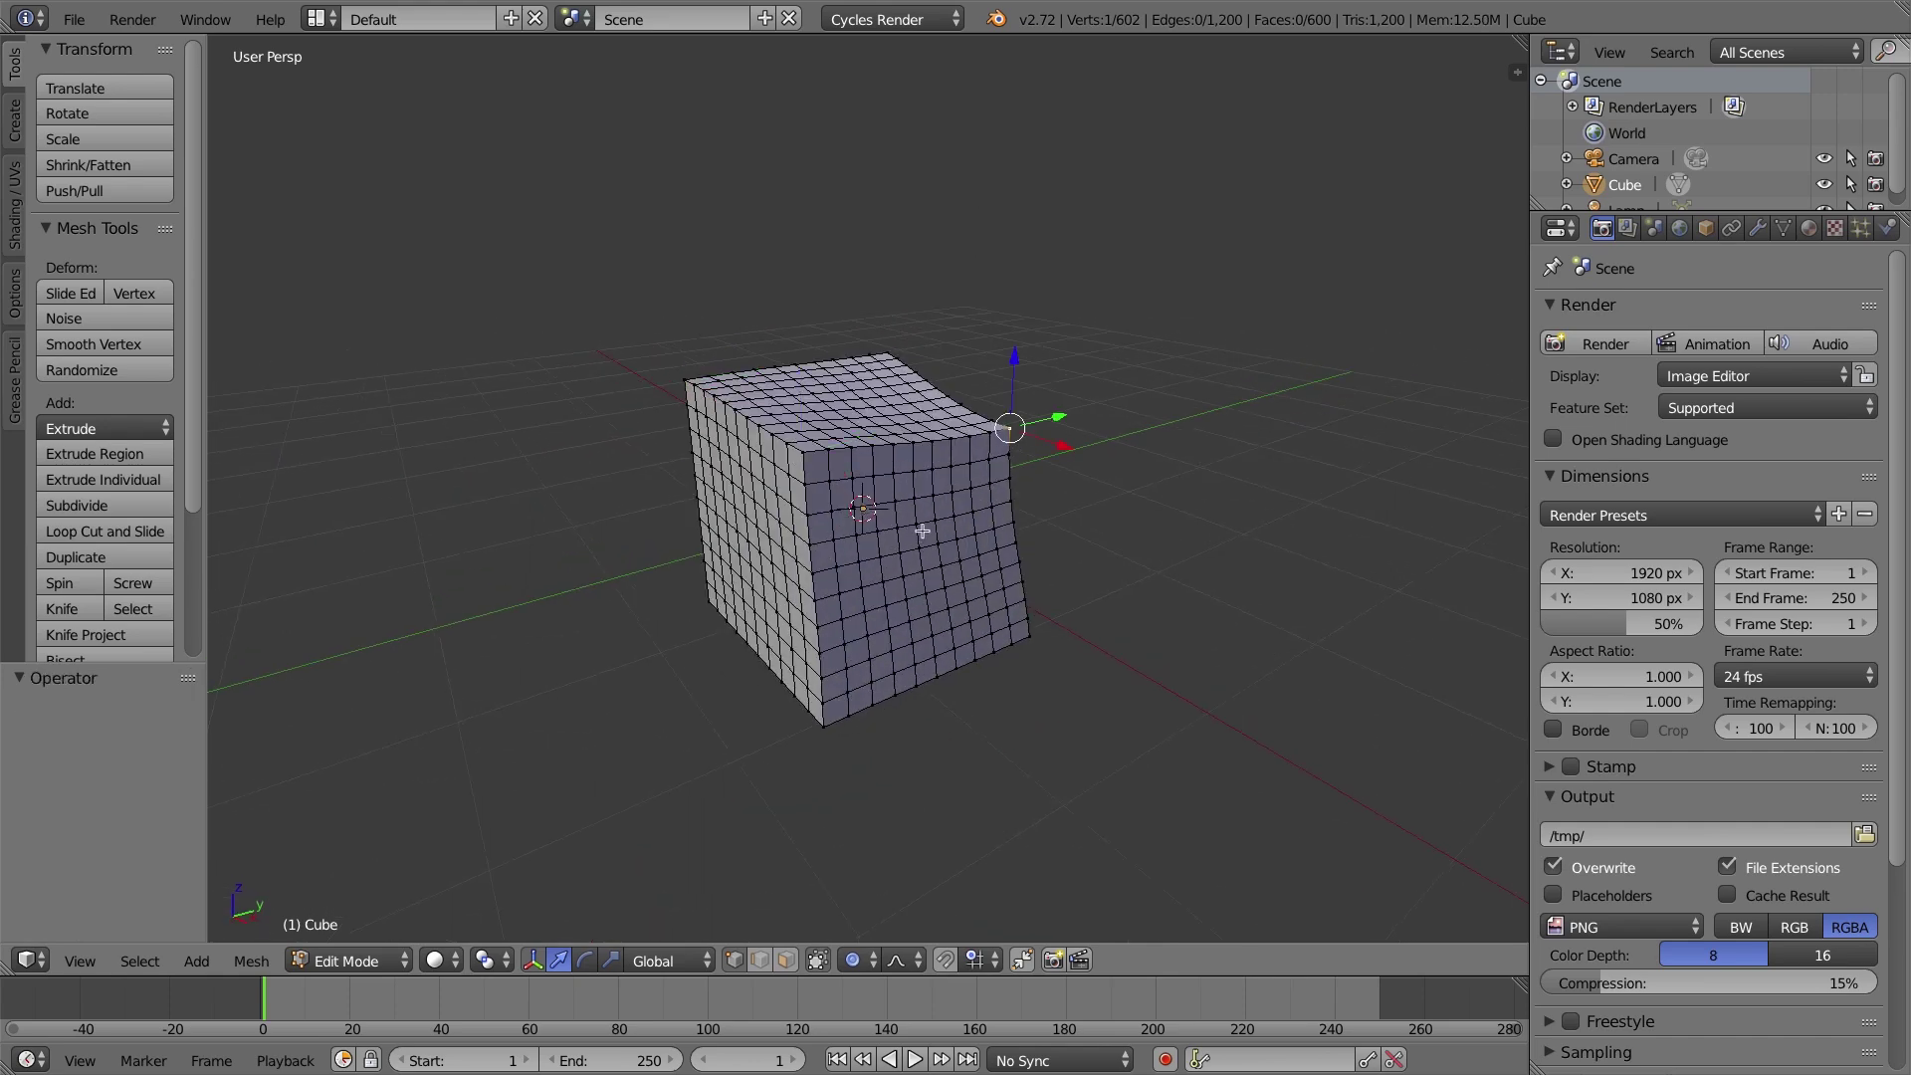
{"action": "key", "text": "ctrl+z"}
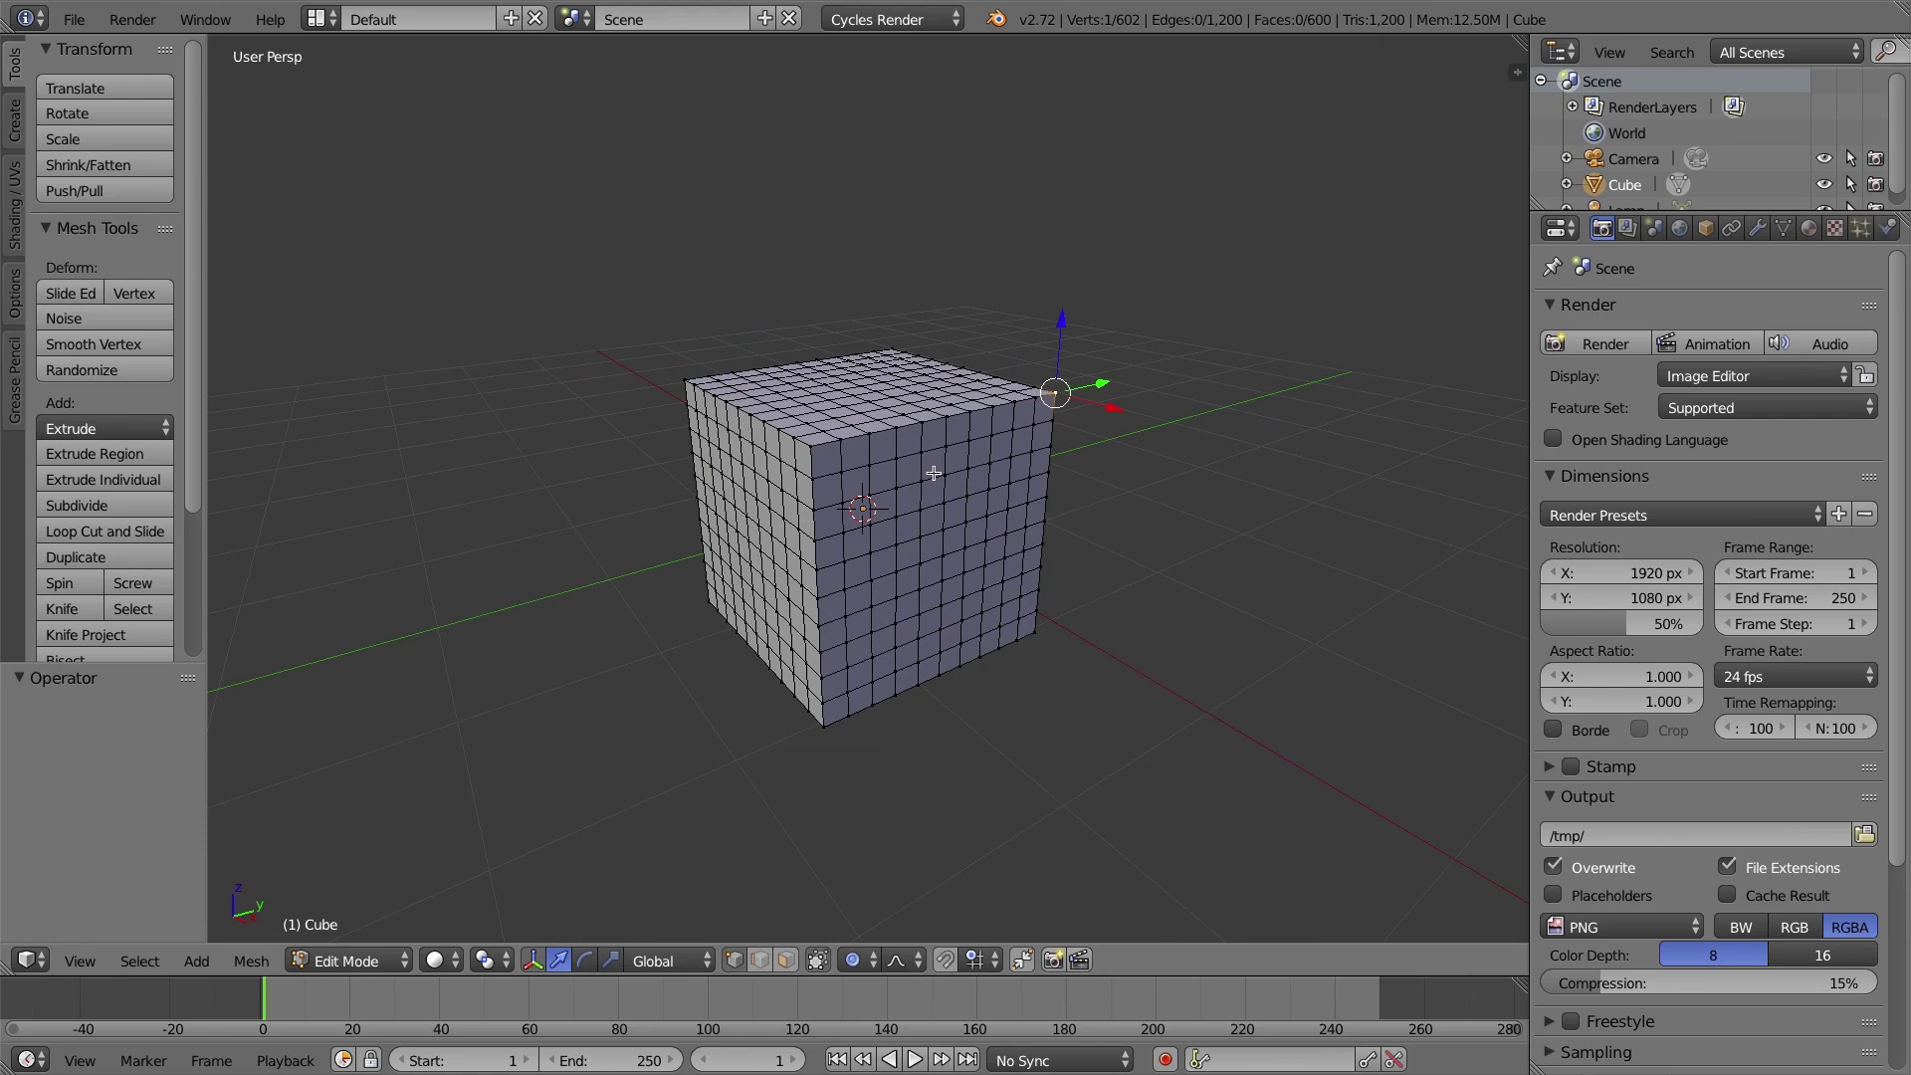
{"action": "left_click", "coordinate": [873, 963]}
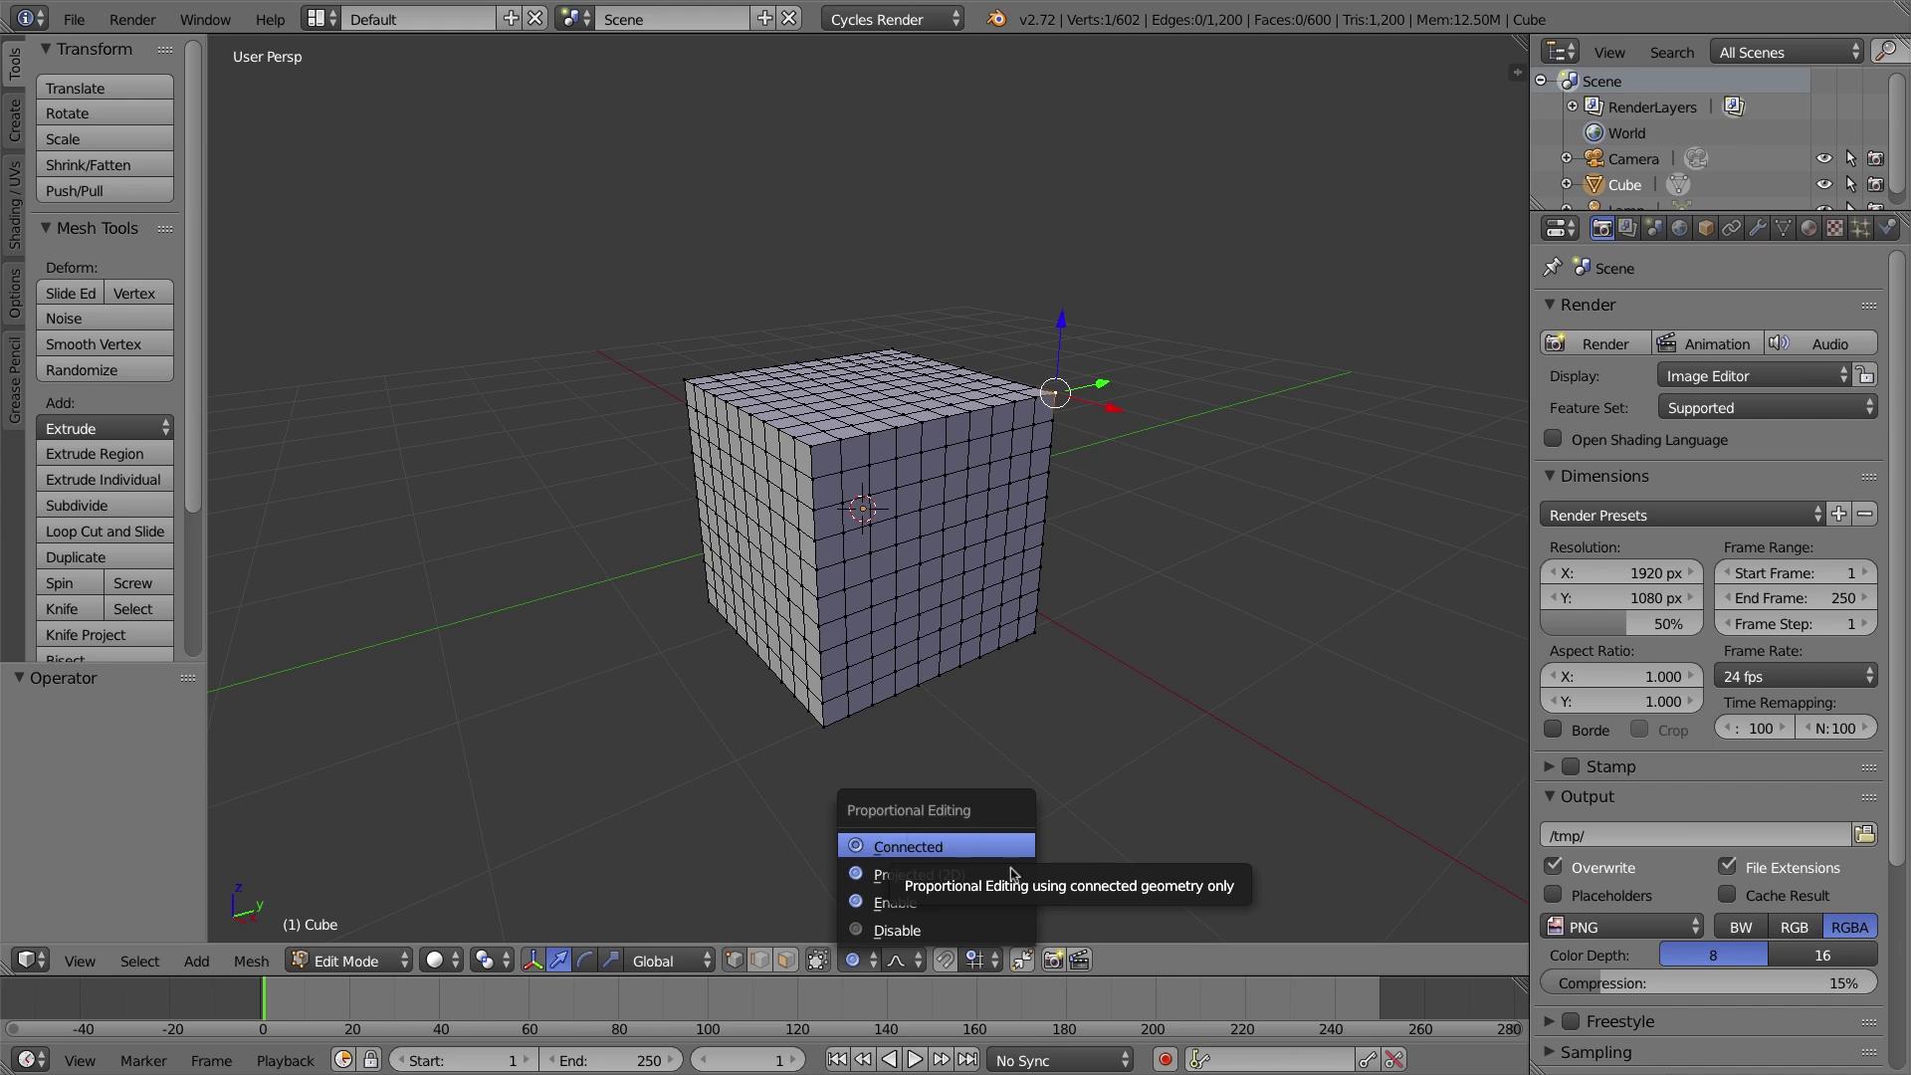
Disable proportional editing, switch to Face select, and pick faces low on the cube's front.
{"action": "left_click", "coordinate": [894, 930]}
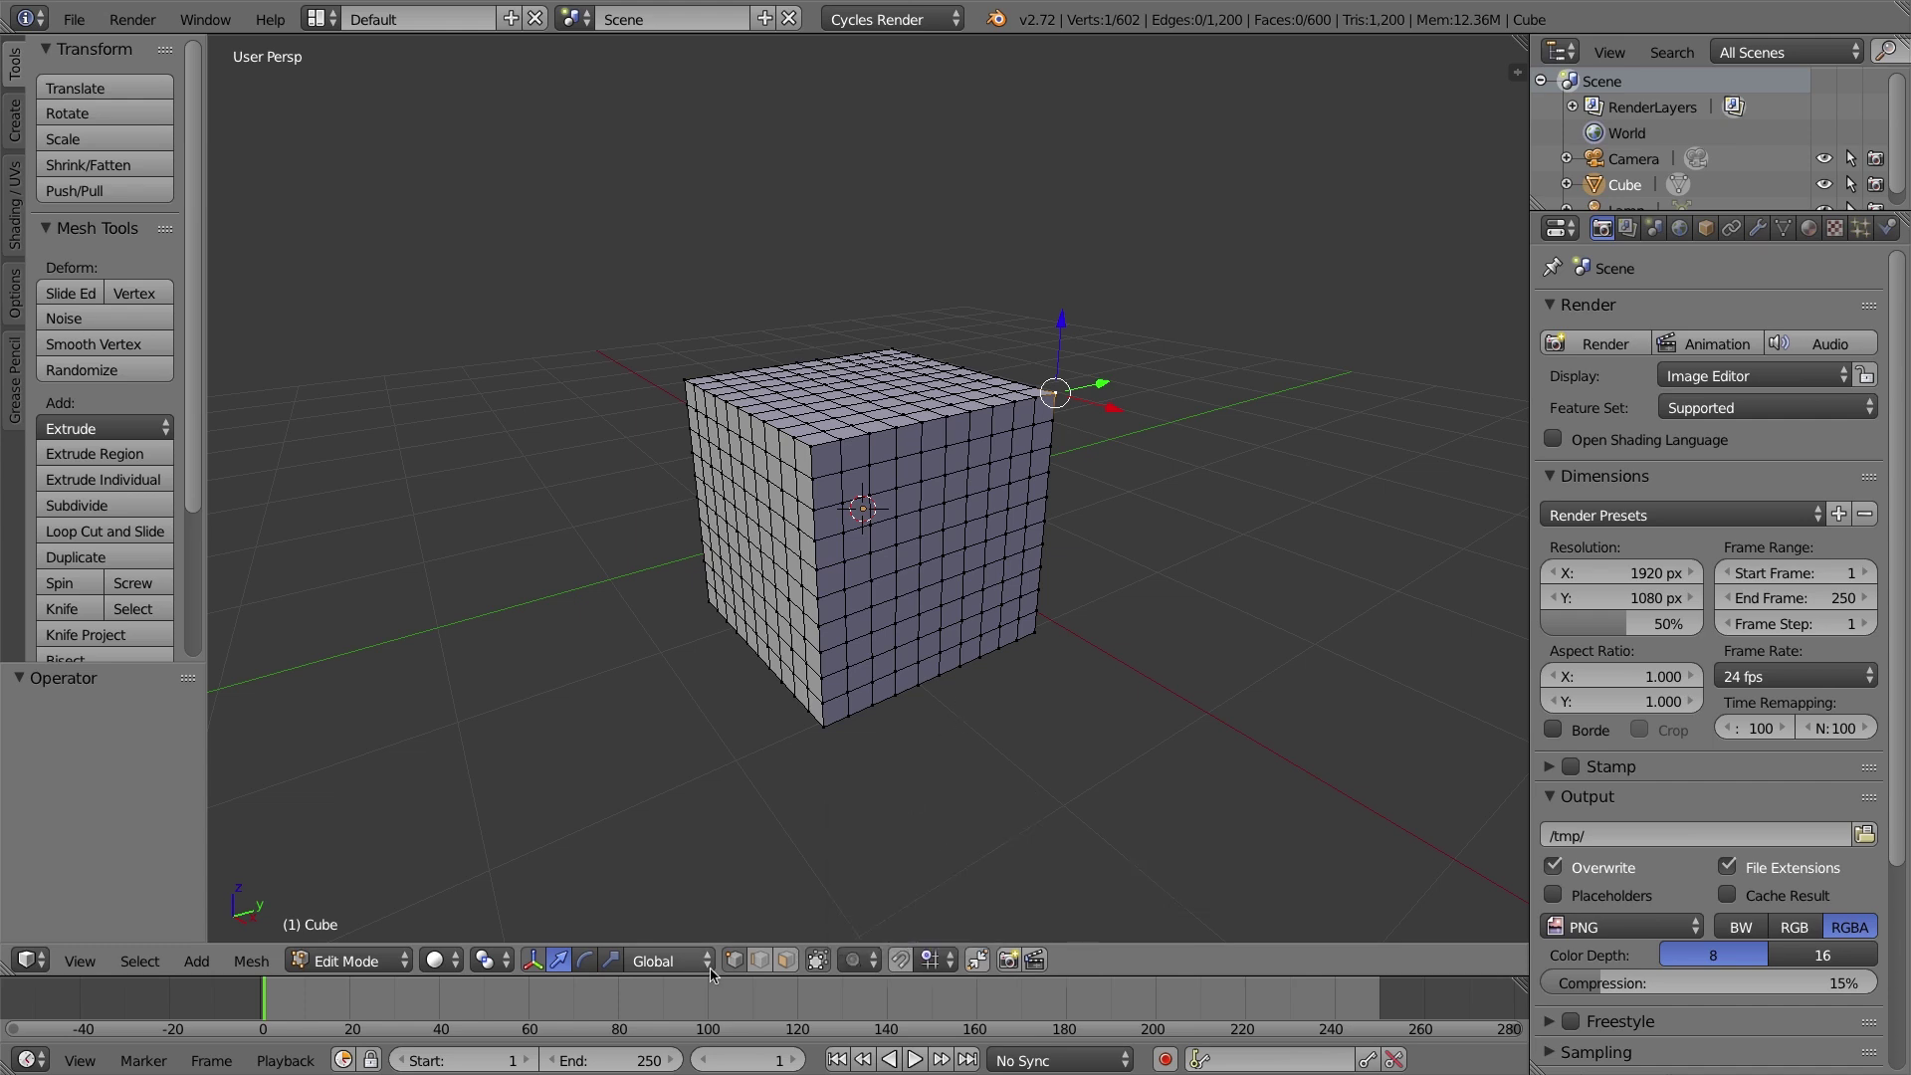
{"action": "left_click", "coordinate": [785, 960]}
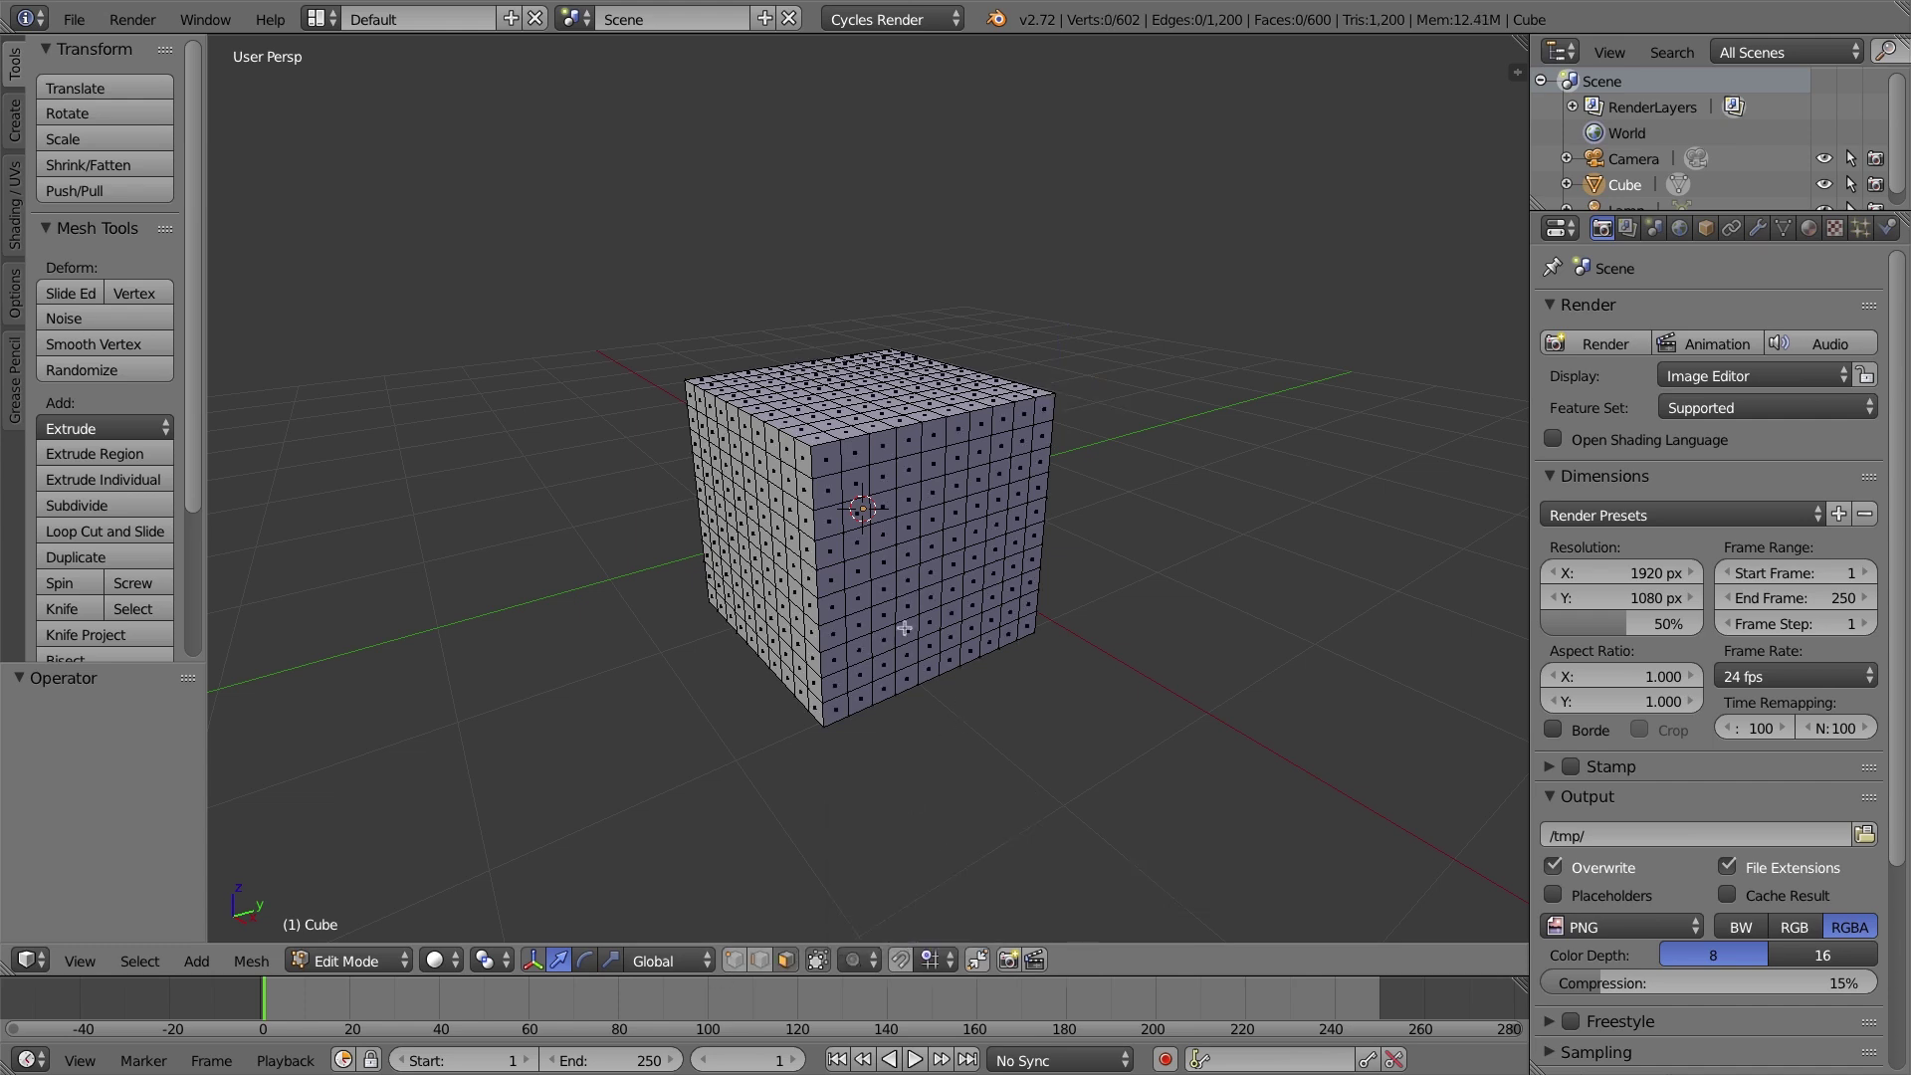
{"action": "right_click", "coordinate": [932, 583]}
{"action": "right_click", "coordinate": [927, 574], "text": "shift"}
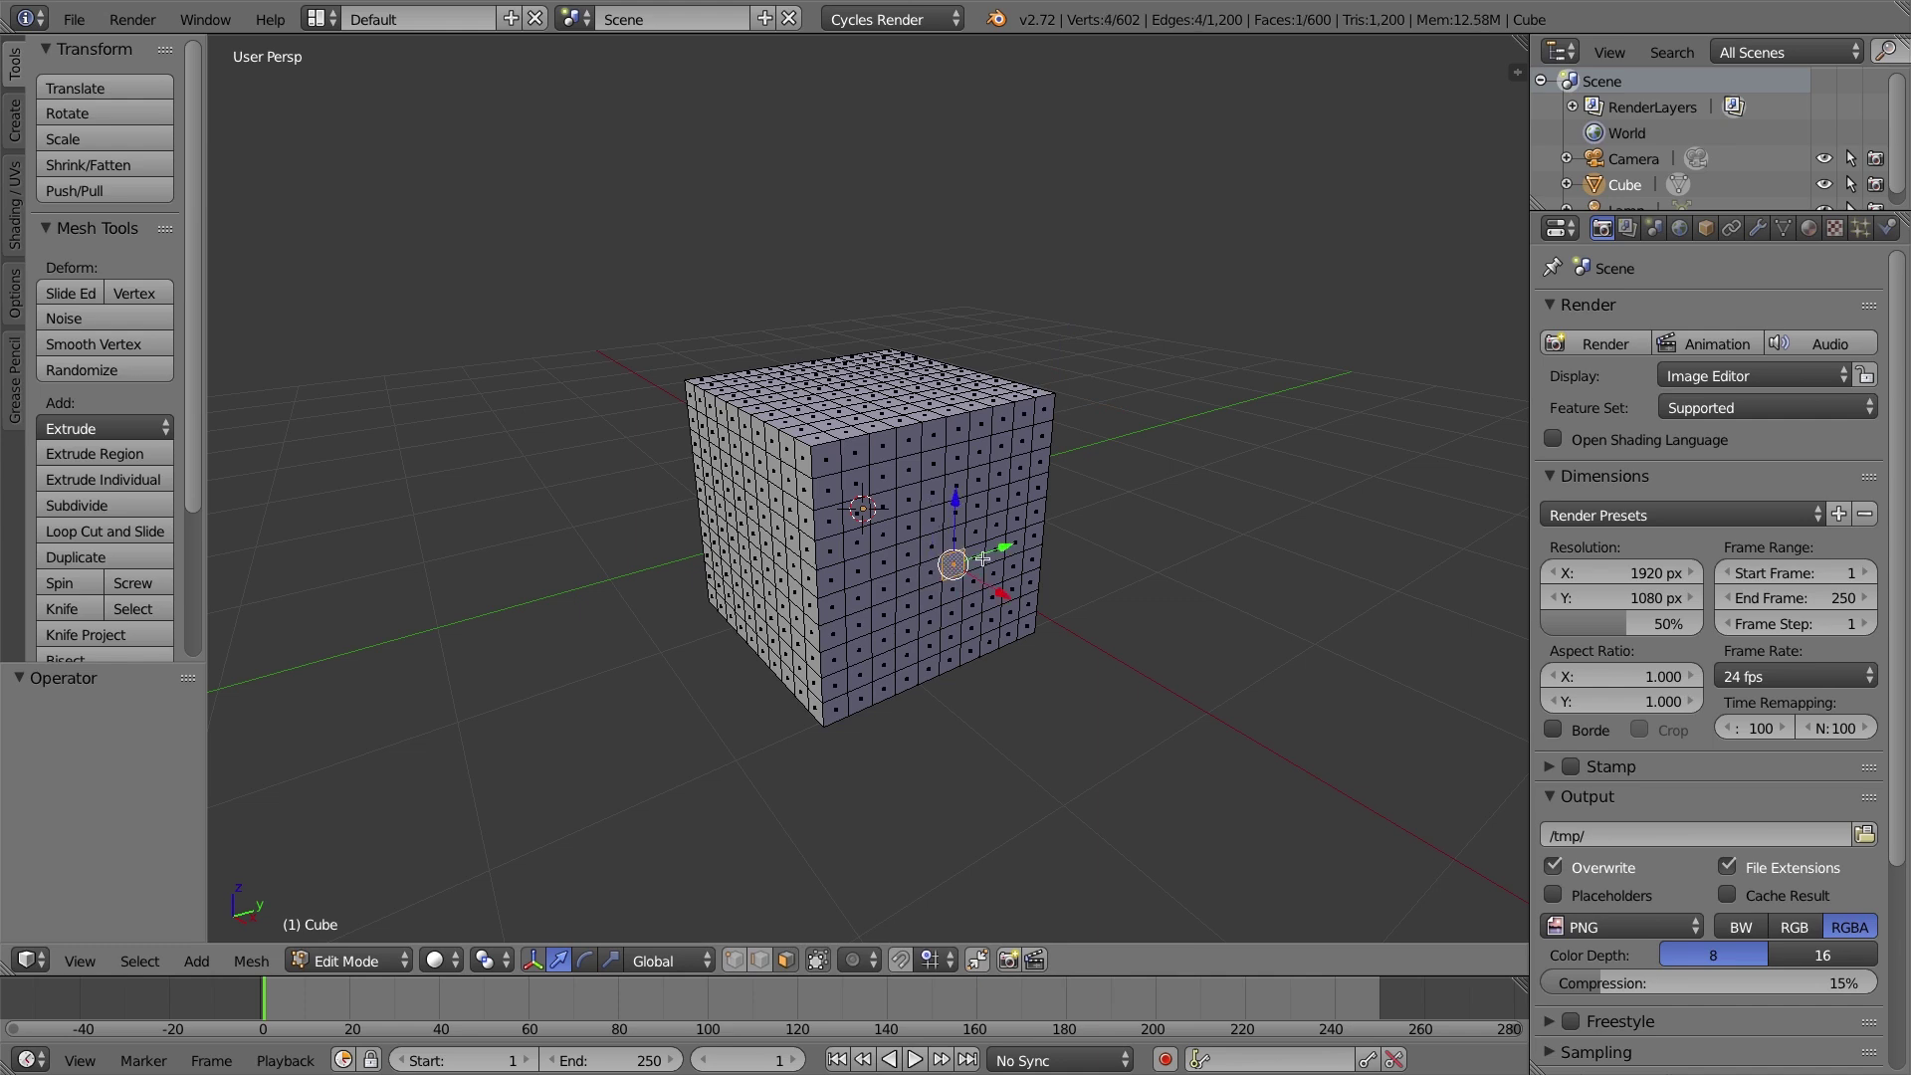
{"action": "right_click", "coordinate": [925, 575], "text": "shift"}
{"action": "right_click", "coordinate": [884, 591], "text": "shift"}
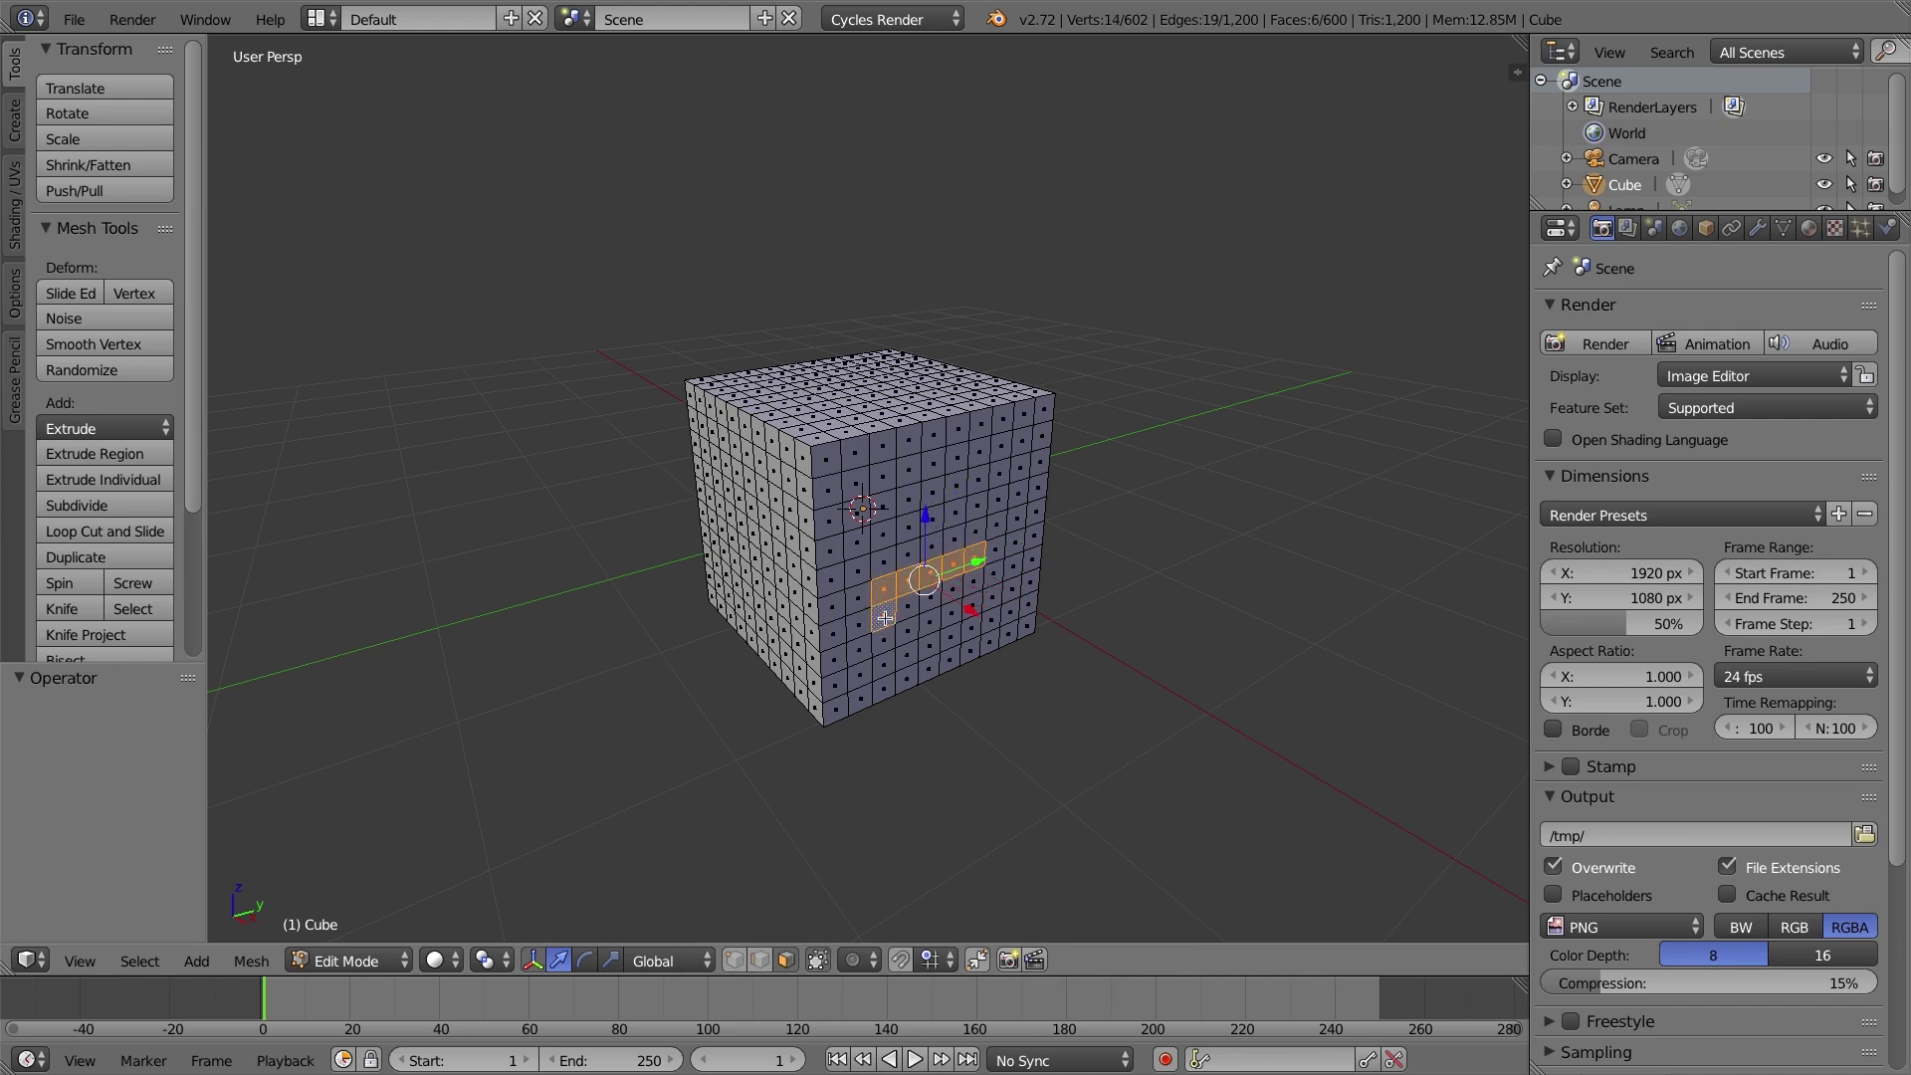
{"action": "right_click", "coordinate": [909, 612], "text": "shift"}
{"action": "right_click", "coordinate": [952, 607], "text": "shift"}
{"action": "right_click", "coordinate": [980, 595], "text": "shift"}
Add more front faces, including the right column, until 18 are selected.
{"action": "right_click", "coordinate": [933, 618], "text": "shift"}
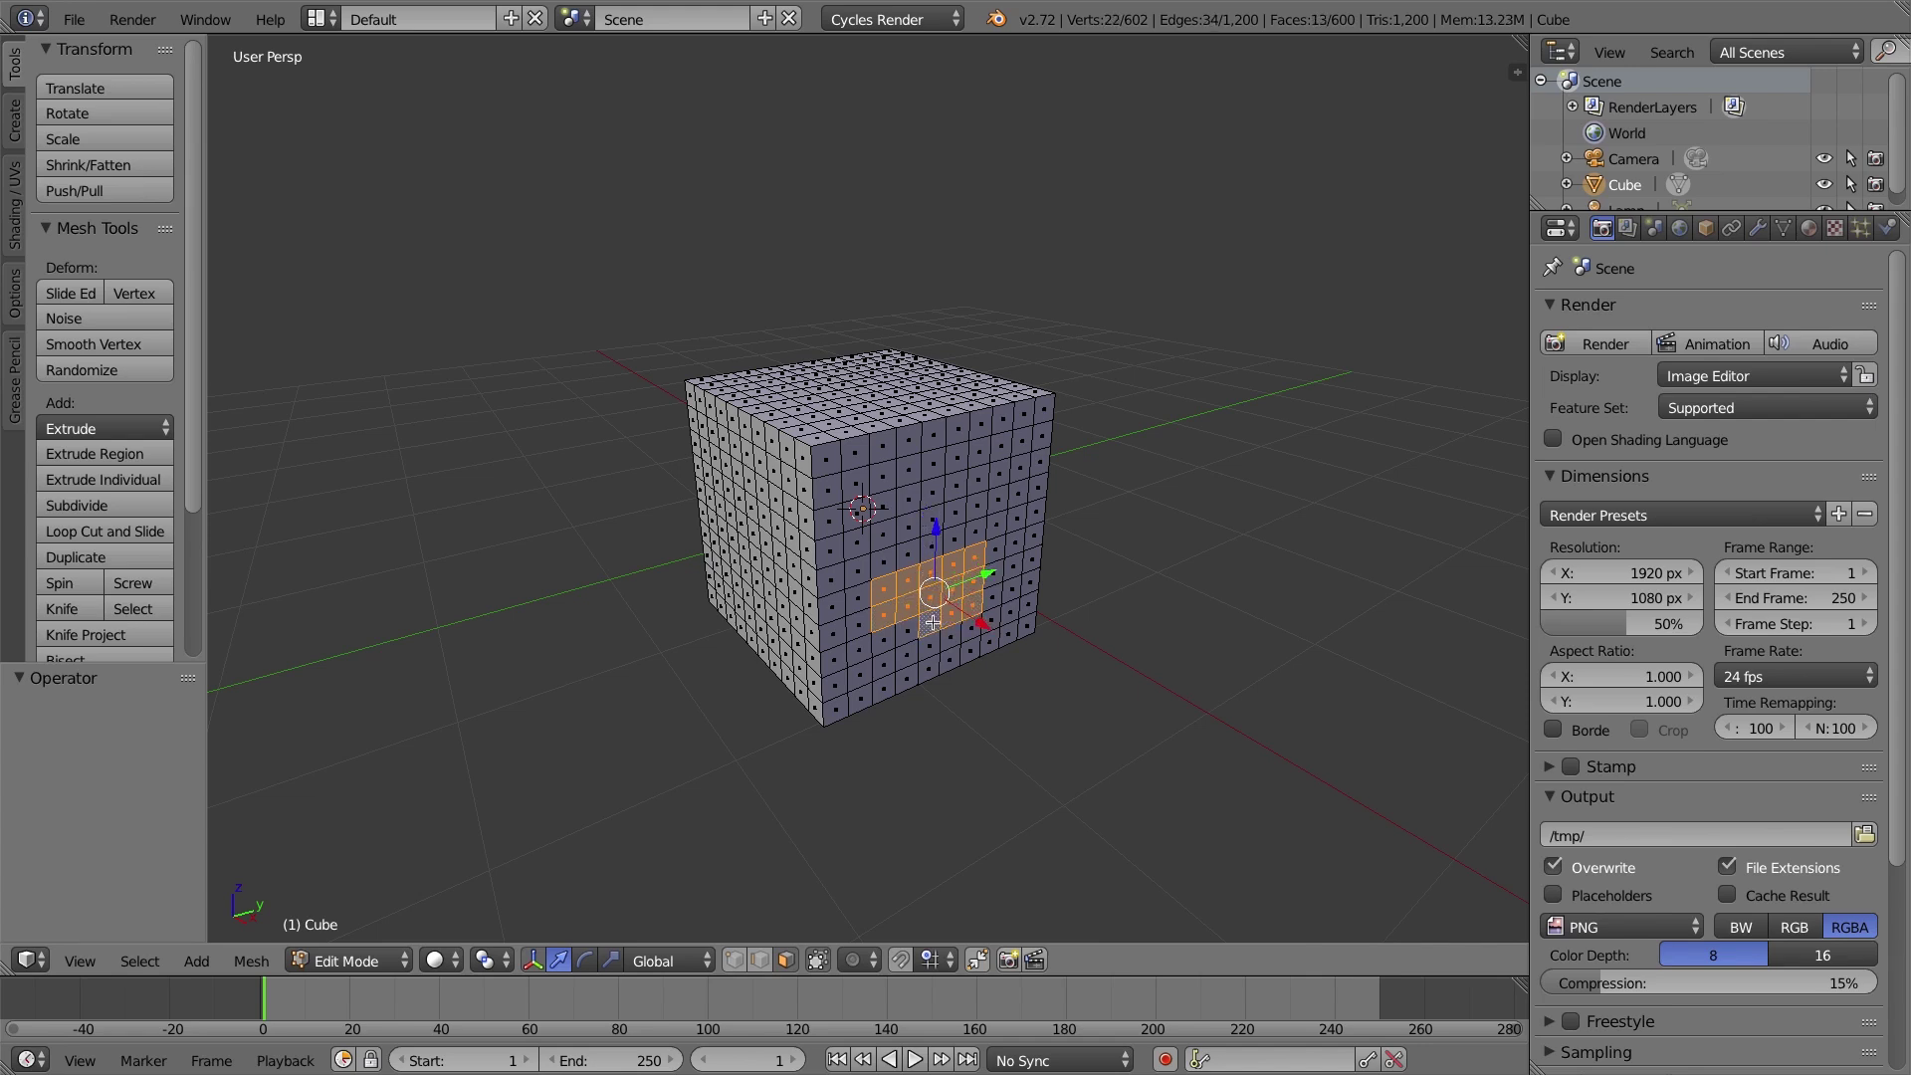
{"action": "right_click", "coordinate": [886, 642], "text": "shift"}
{"action": "mouse_move", "coordinate": [894, 639]}
{"action": "middle_mouse_down"}
{"action": "mouse_move", "coordinate": [915, 529]}
{"action": "mouse_move", "coordinate": [932, 543]}
{"action": "middle_mouse_up"}
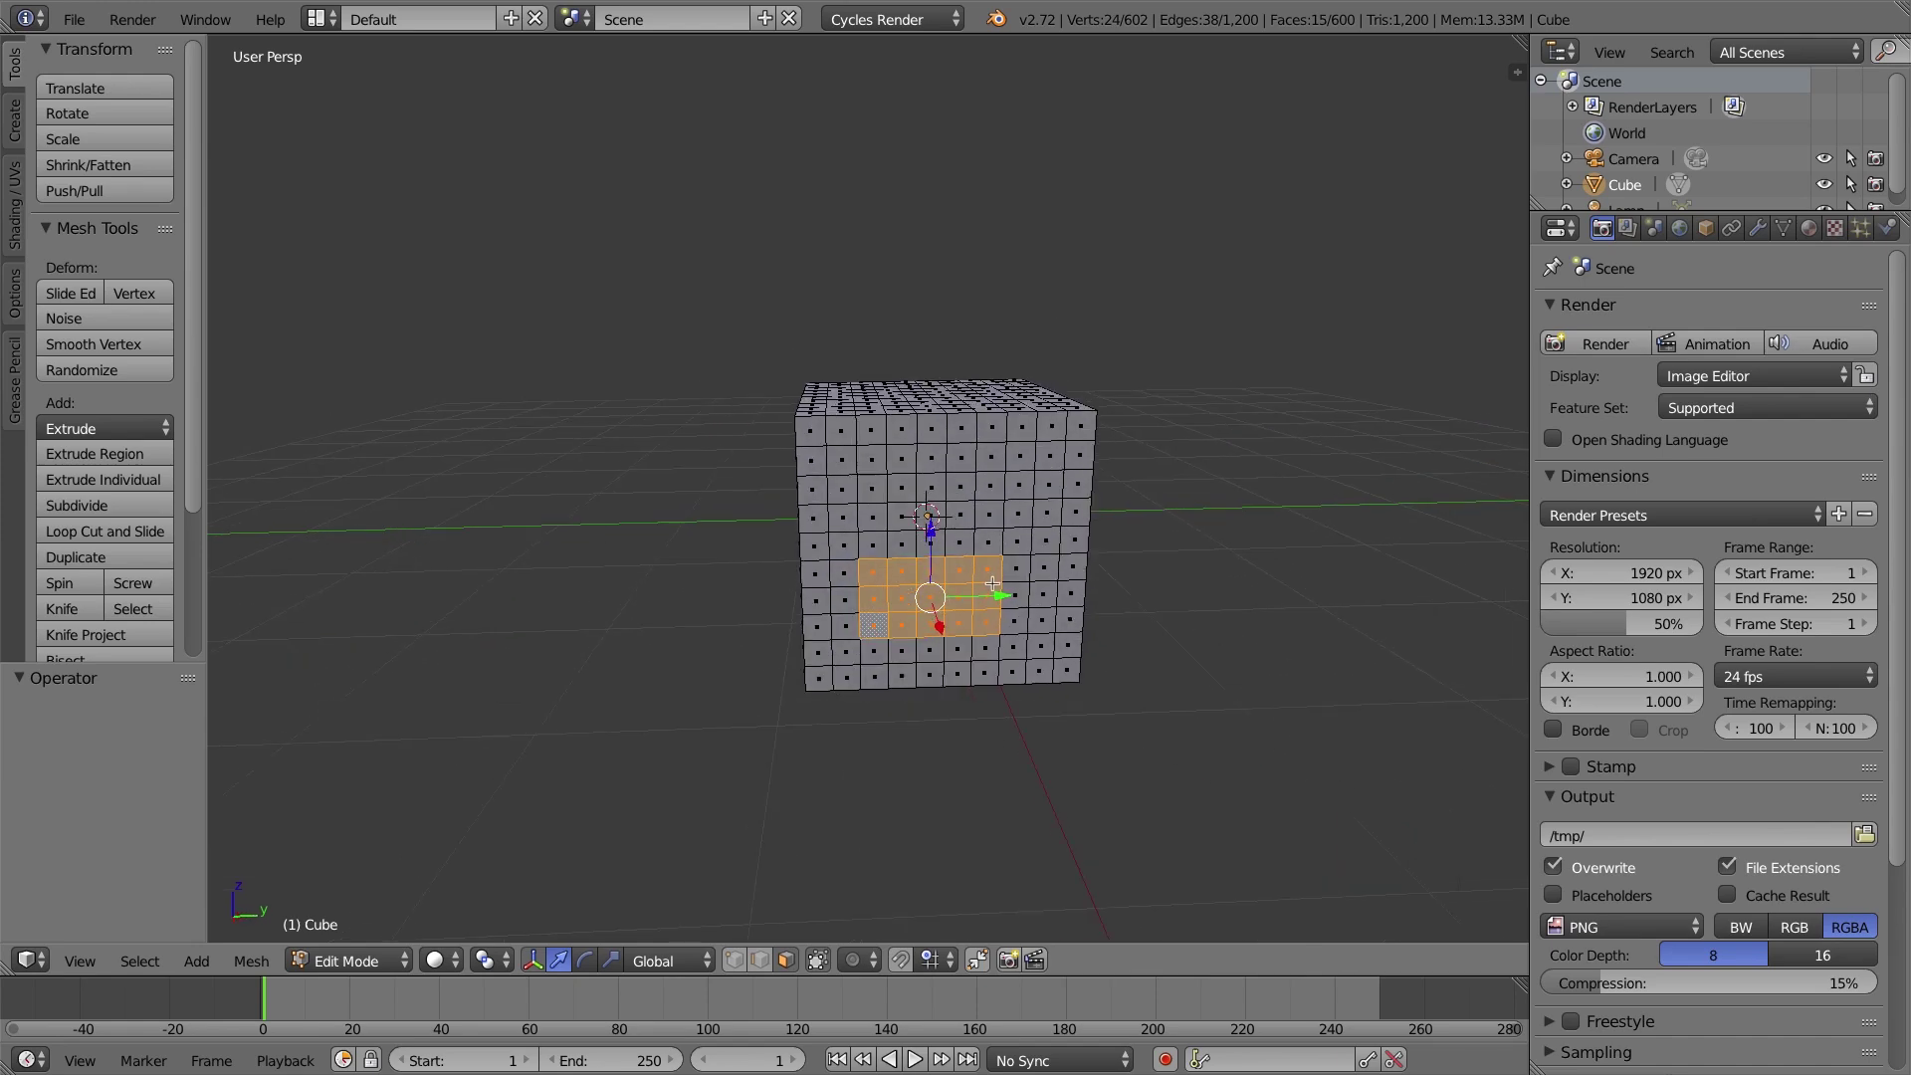
{"action": "right_click", "coordinate": [1012, 570], "text": "shift"}
{"action": "right_click", "coordinate": [1019, 621], "text": "shift"}
{"action": "middle_click_drag", "start_coordinate": [1003, 670], "coordinate": [999, 611]}
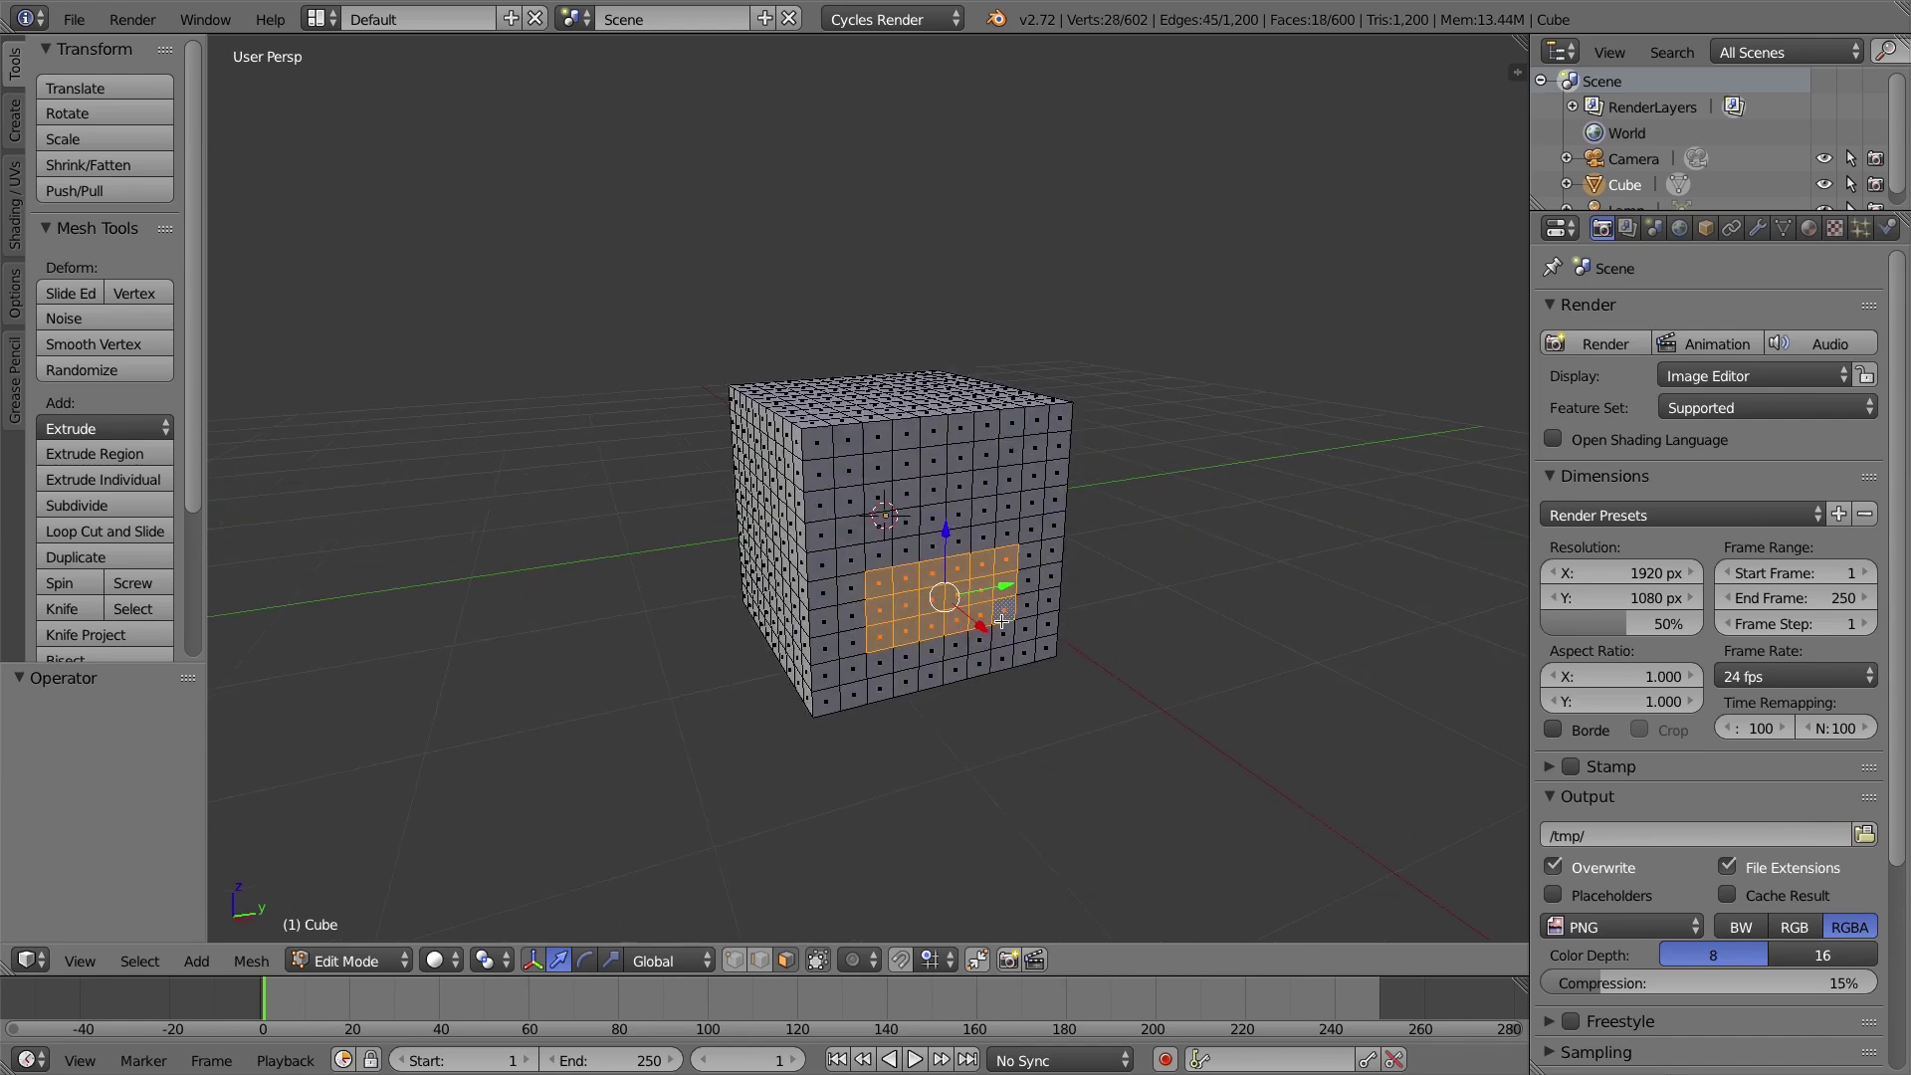
Inset the 18-face patch twice to frame a border ring.
{"action": "key", "text": "i"}
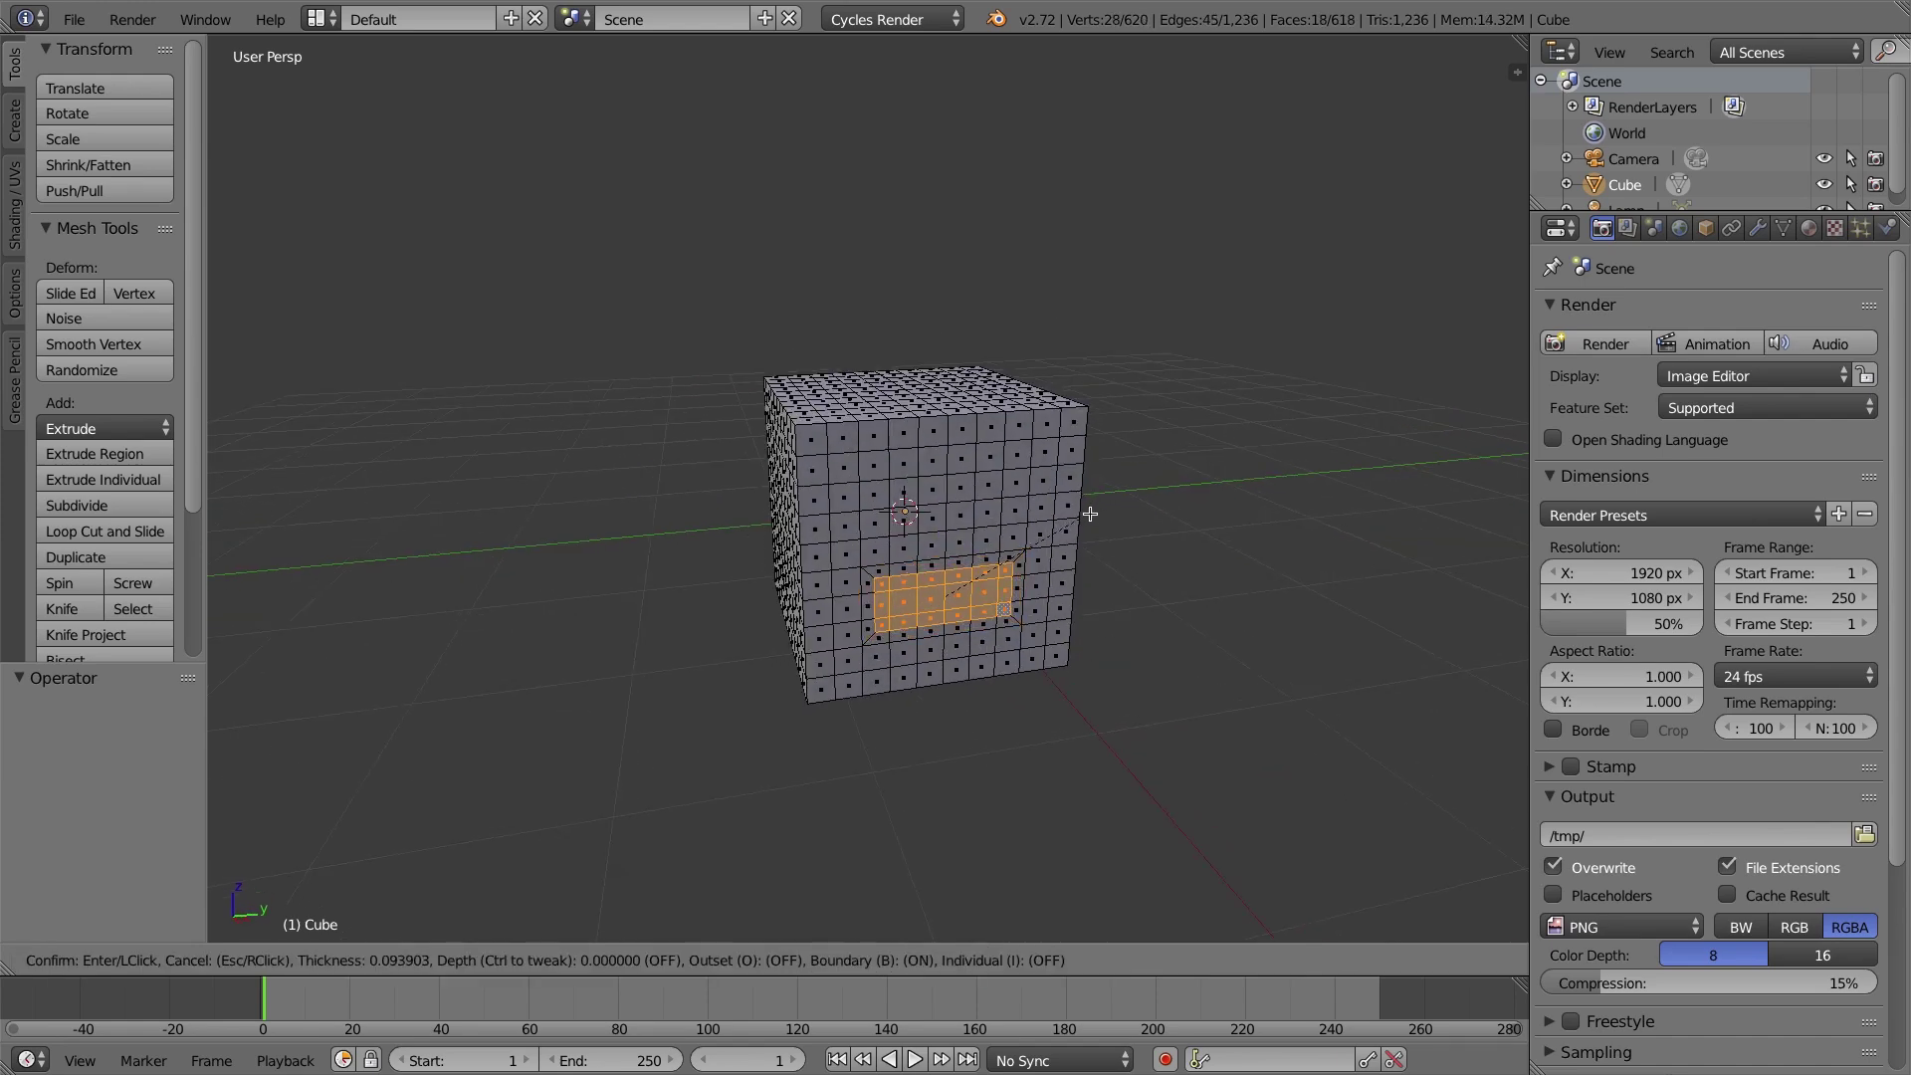
{"action": "left_click", "coordinate": [1066, 548]}
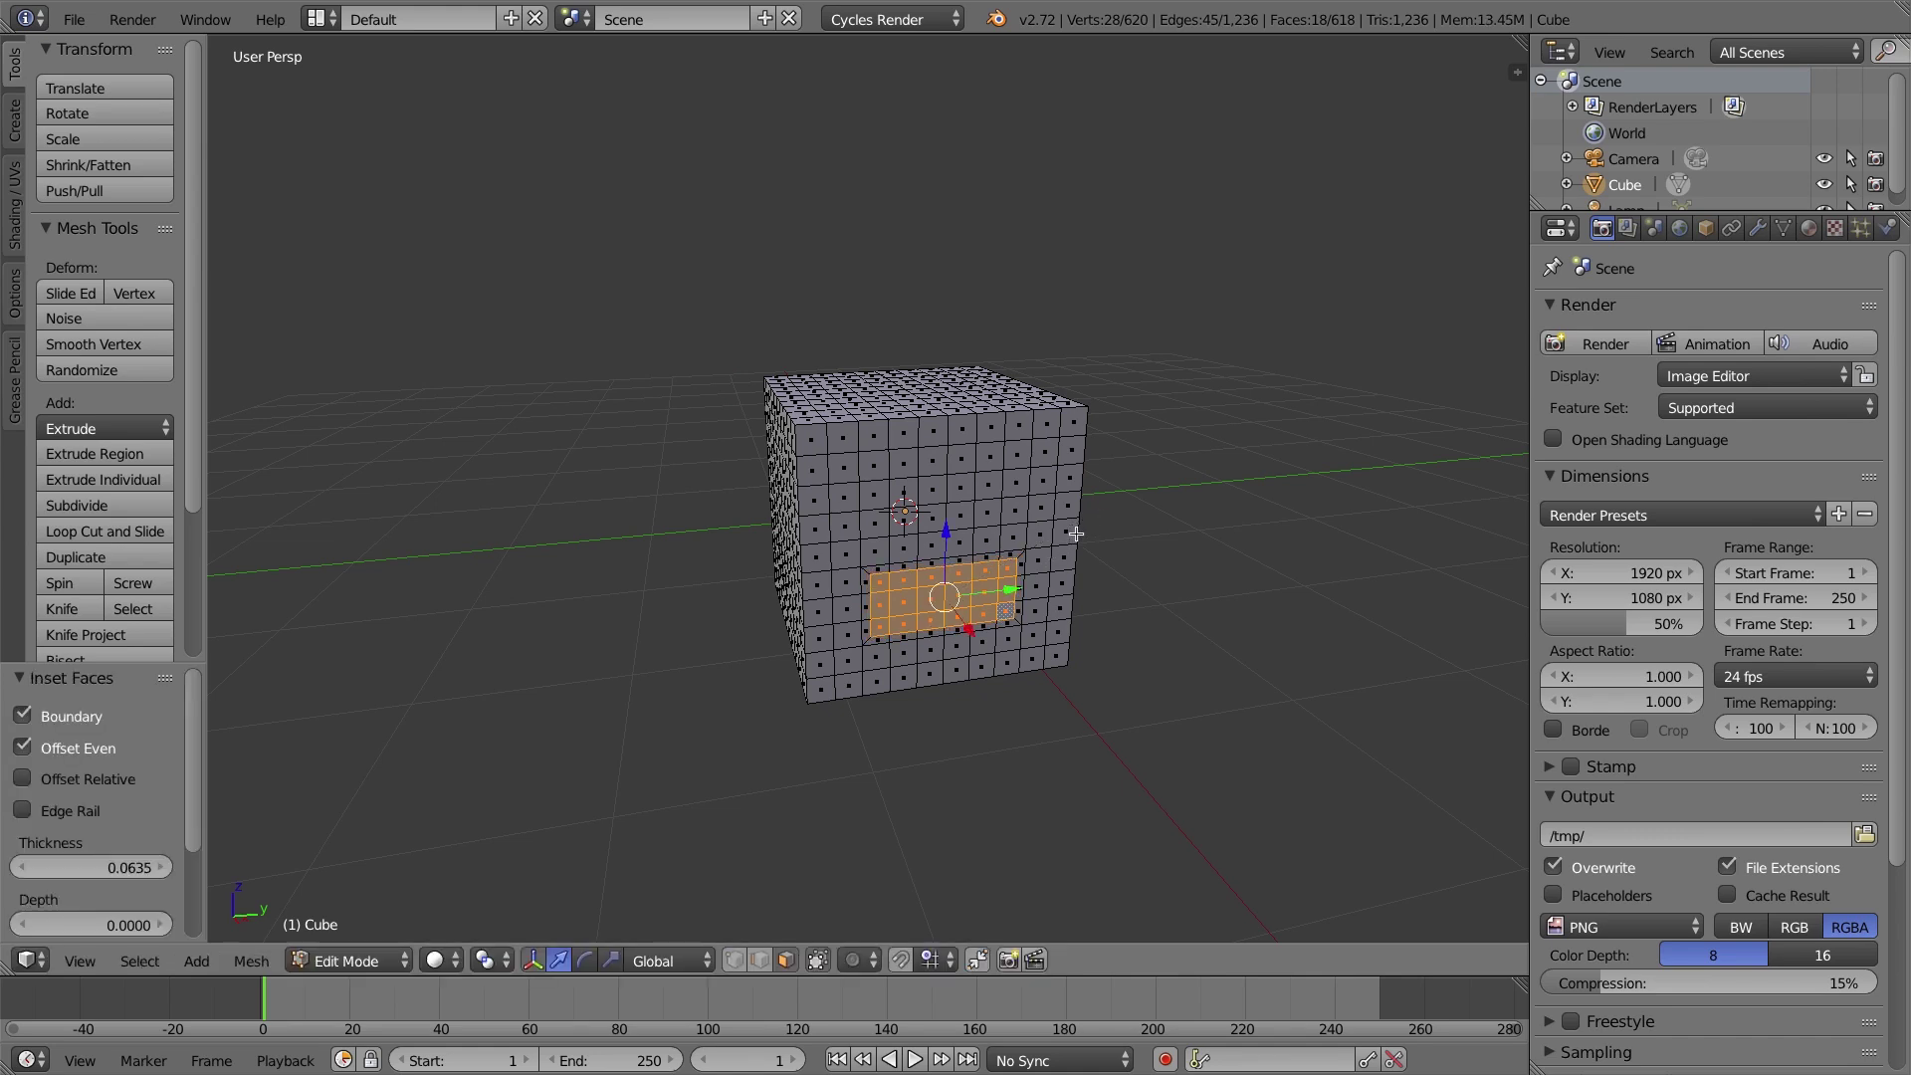
{"action": "key", "text": "i"}
{"action": "left_click", "coordinate": [1020, 568]}
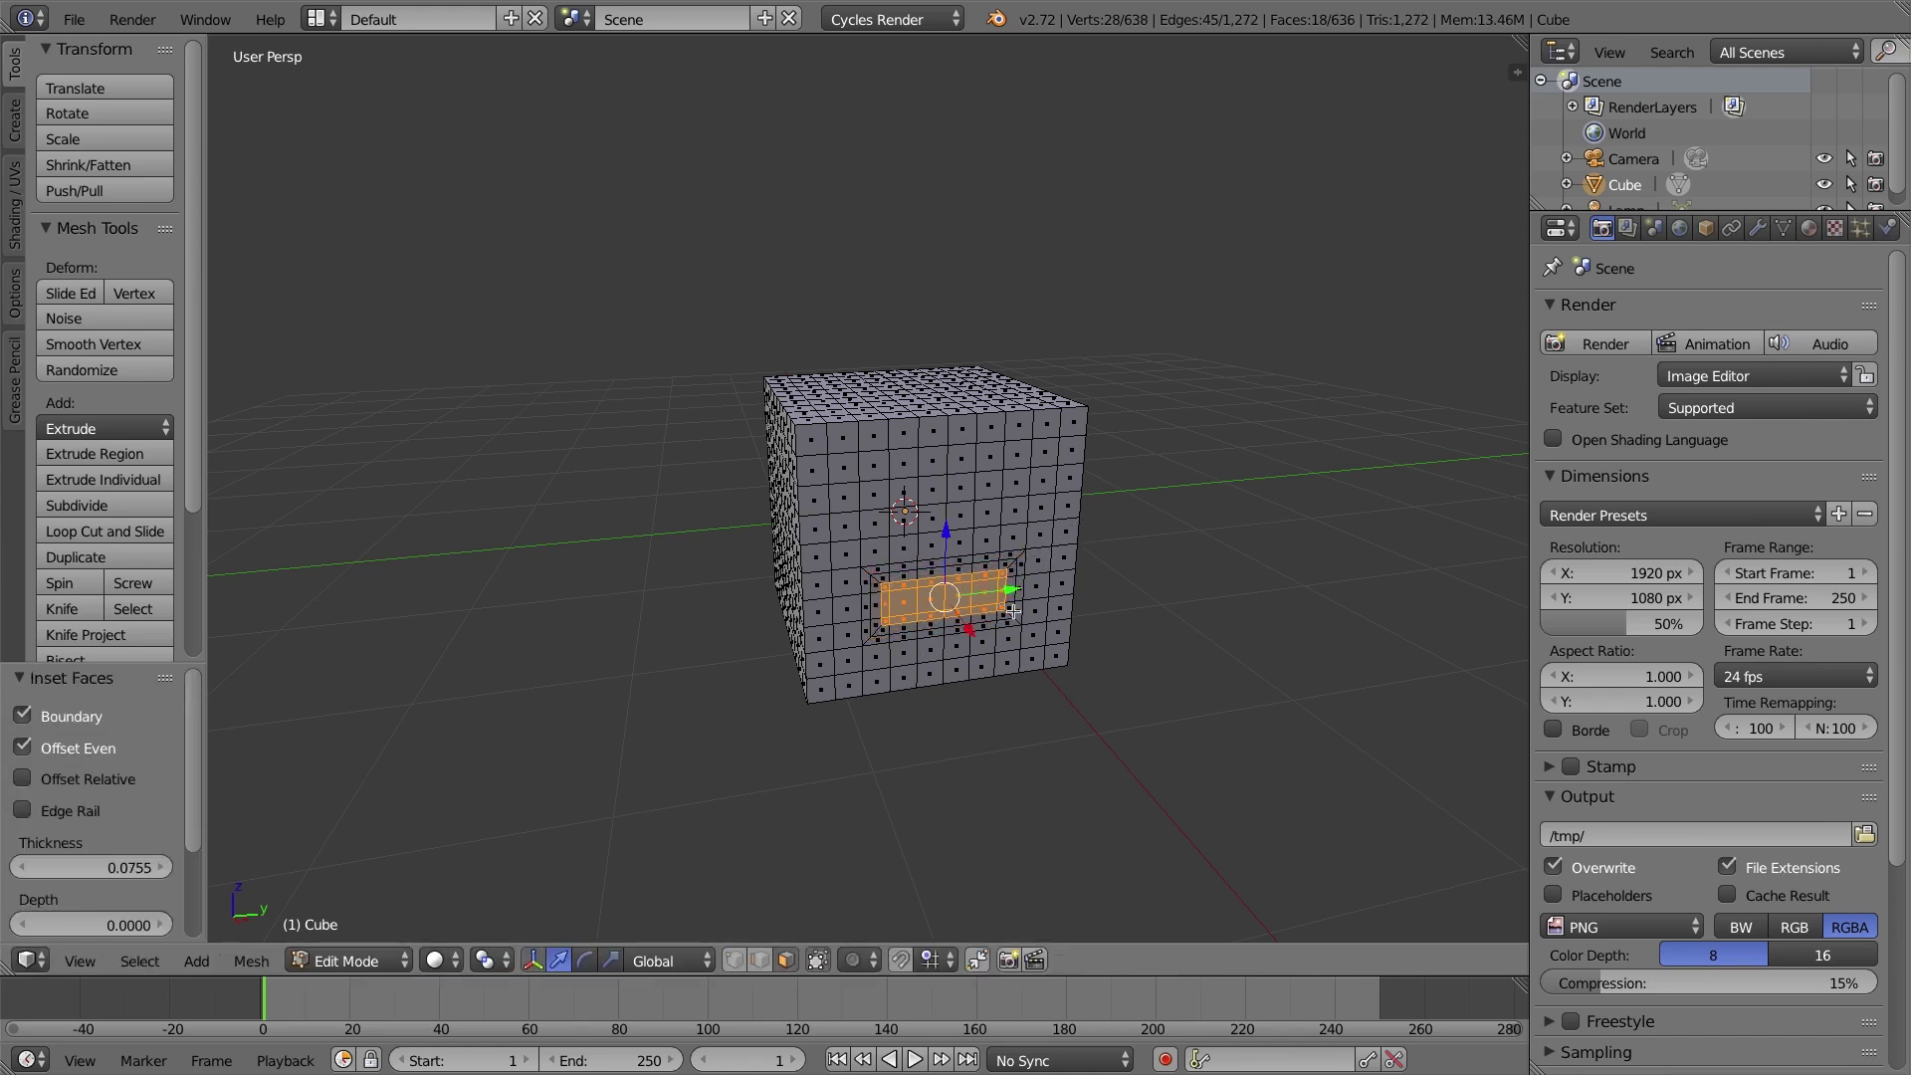
{"action": "scroll", "coordinate": [985, 587], "scroll_direction": "up", "scroll_amount": 3}
{"action": "scroll", "coordinate": [968, 603], "scroll_direction": "up", "scroll_amount": 3}
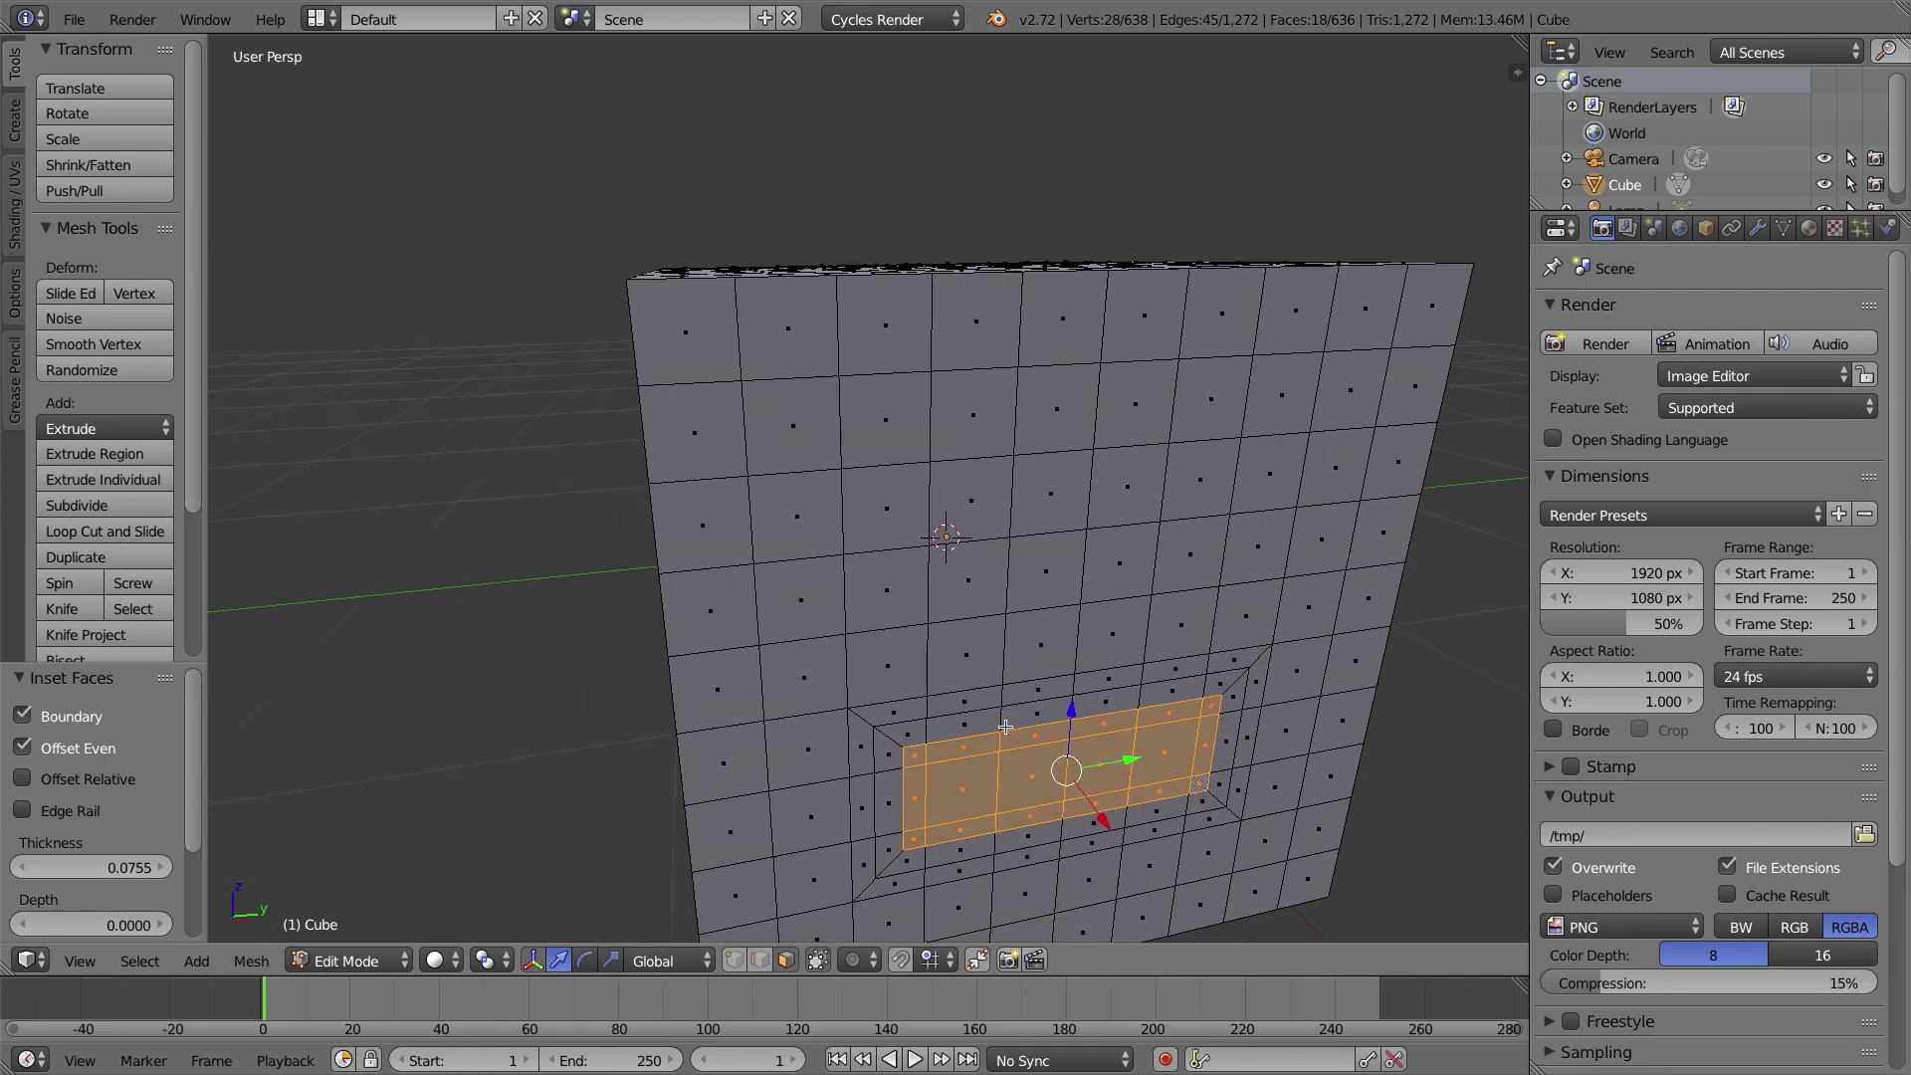
{"action": "middle_click_drag", "start_coordinate": [1007, 727], "coordinate": [1051, 721]}
Deepen the mouth with two inward extrusions, then scale the inner faces and shift them along X.
{"action": "key", "text": "e"}
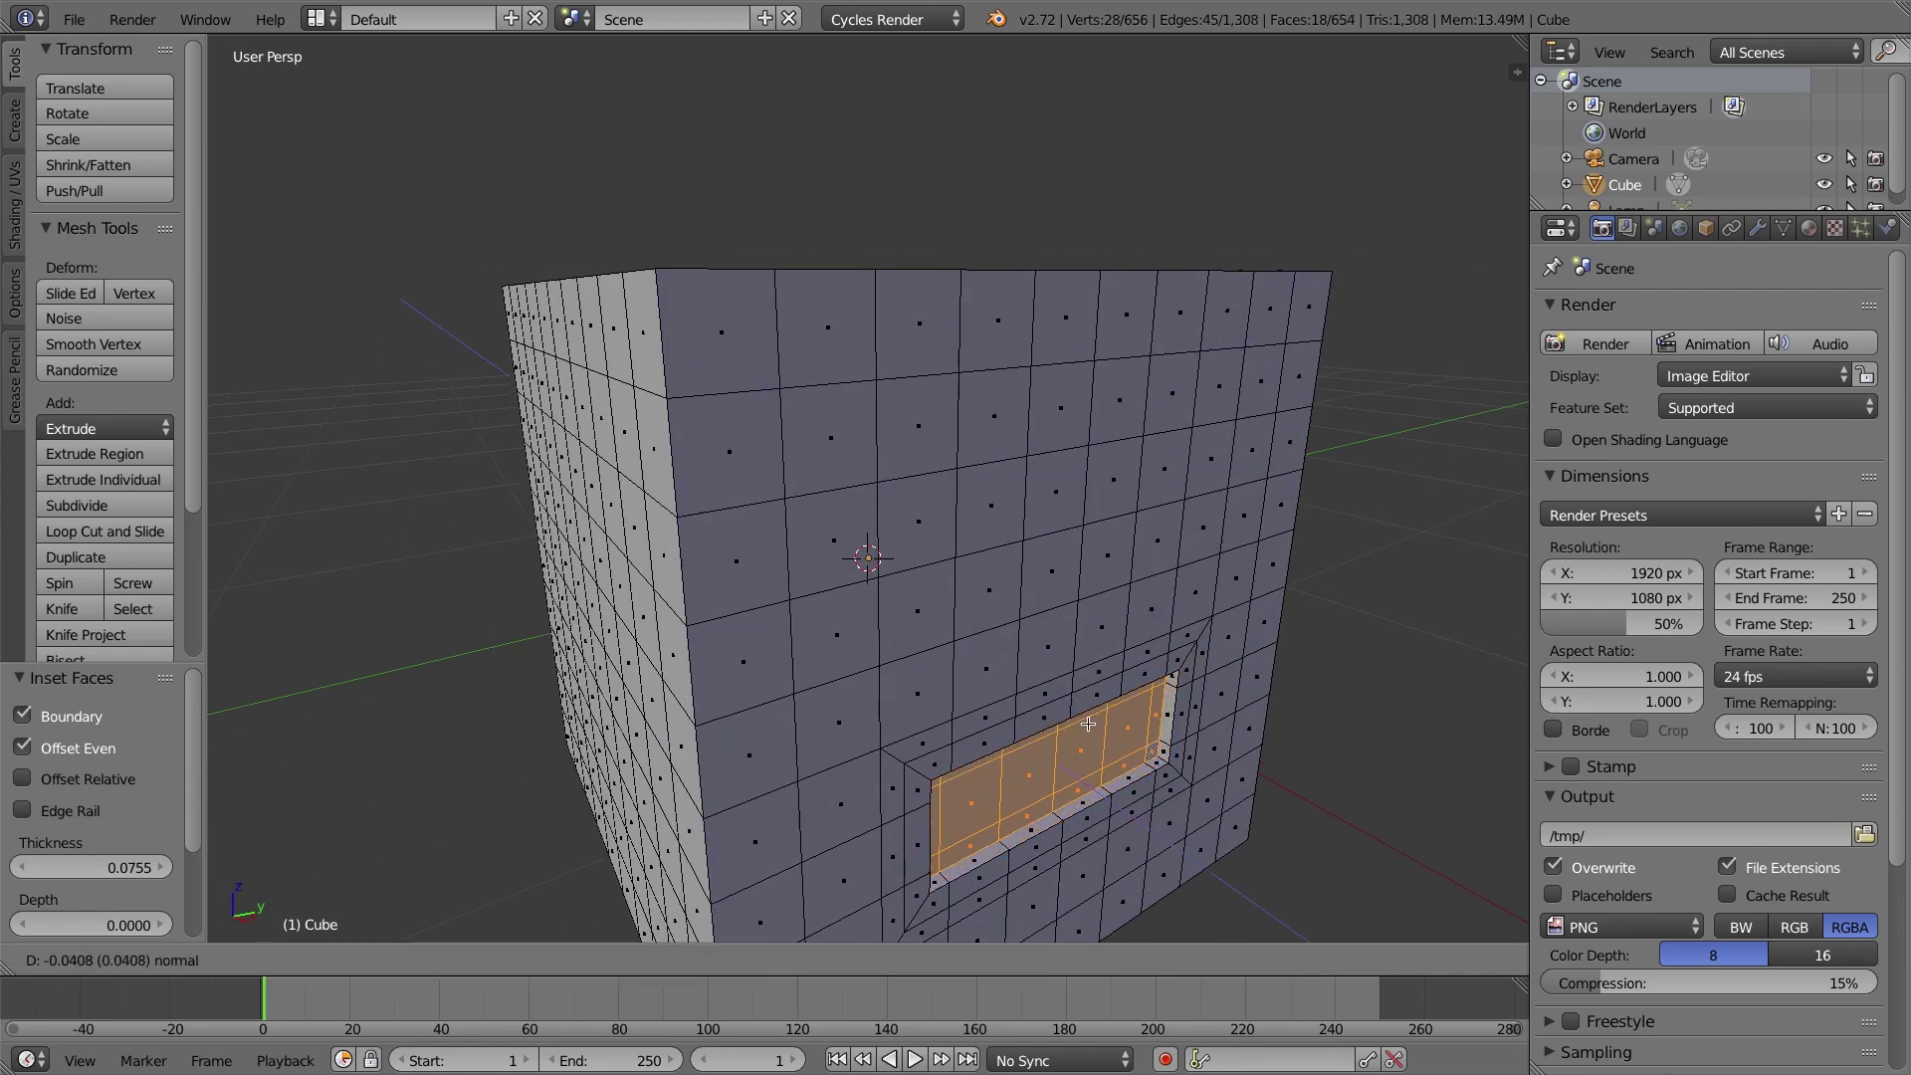
{"action": "left_click", "coordinate": [1091, 728]}
{"action": "key", "text": "e"}
{"action": "left_click", "coordinate": [1069, 805]}
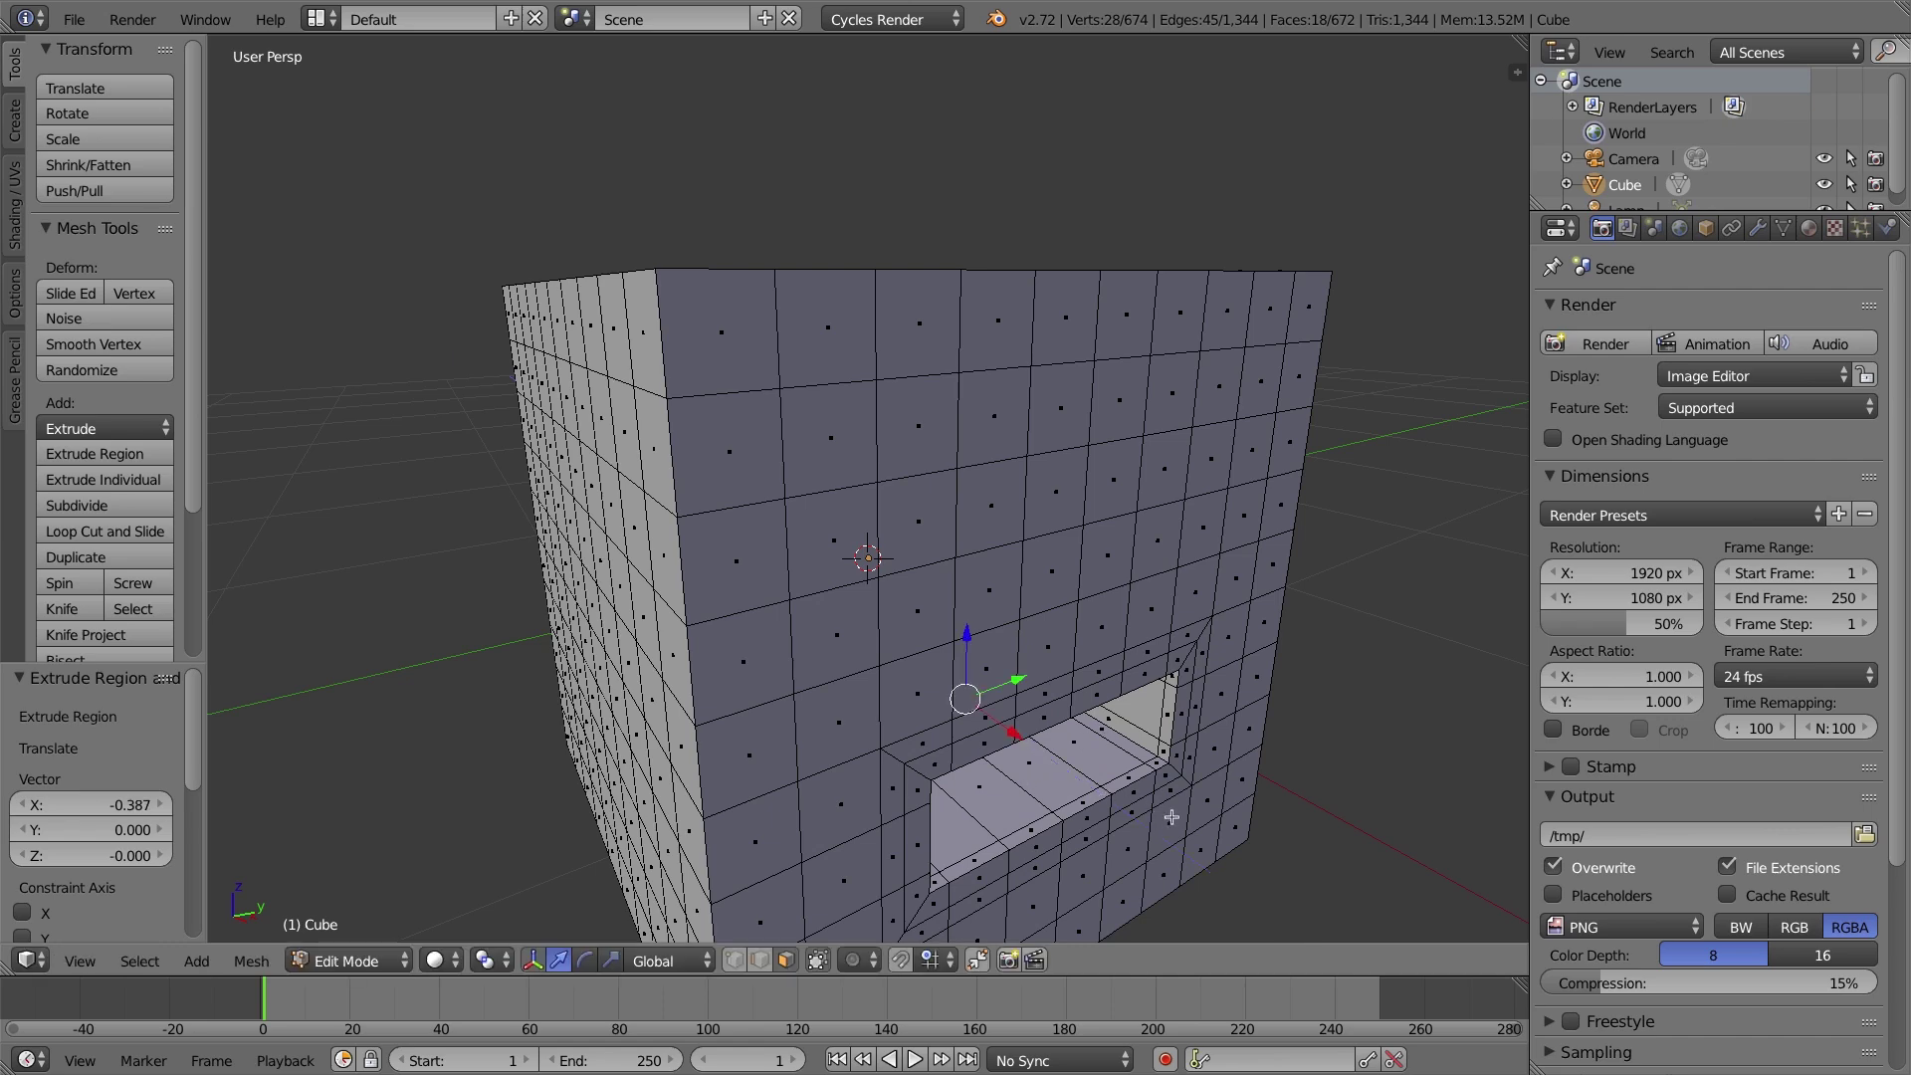
{"action": "middle_click_drag", "start_coordinate": [1069, 804], "coordinate": [1134, 800]}
{"action": "key", "text": "s"}
{"action": "left_click", "coordinate": [1183, 795]}
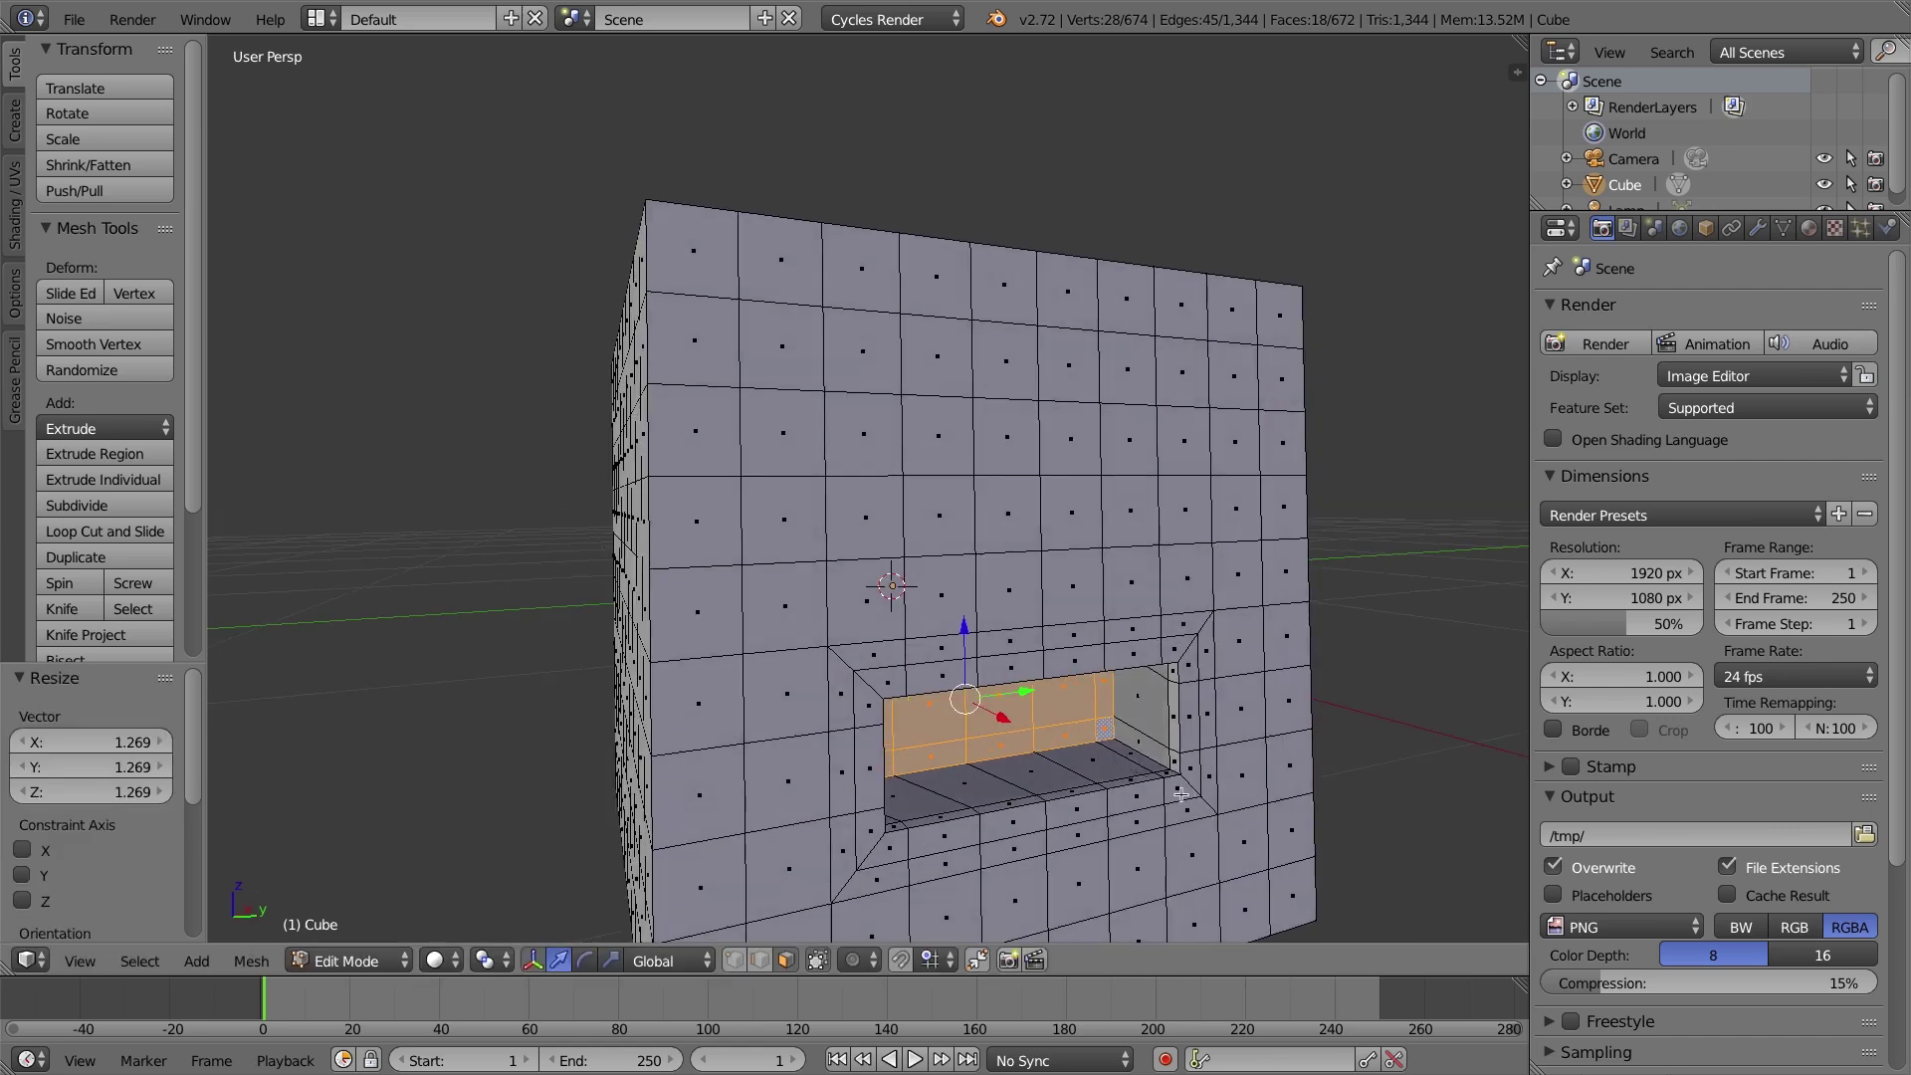
{"action": "middle_click_drag", "start_coordinate": [973, 728], "coordinate": [1046, 735]}
{"action": "key", "text": "e"}
{"action": "left_click", "coordinate": [968, 700]}
{"action": "middle_click_drag", "start_coordinate": [1096, 813], "coordinate": [1098, 810]}
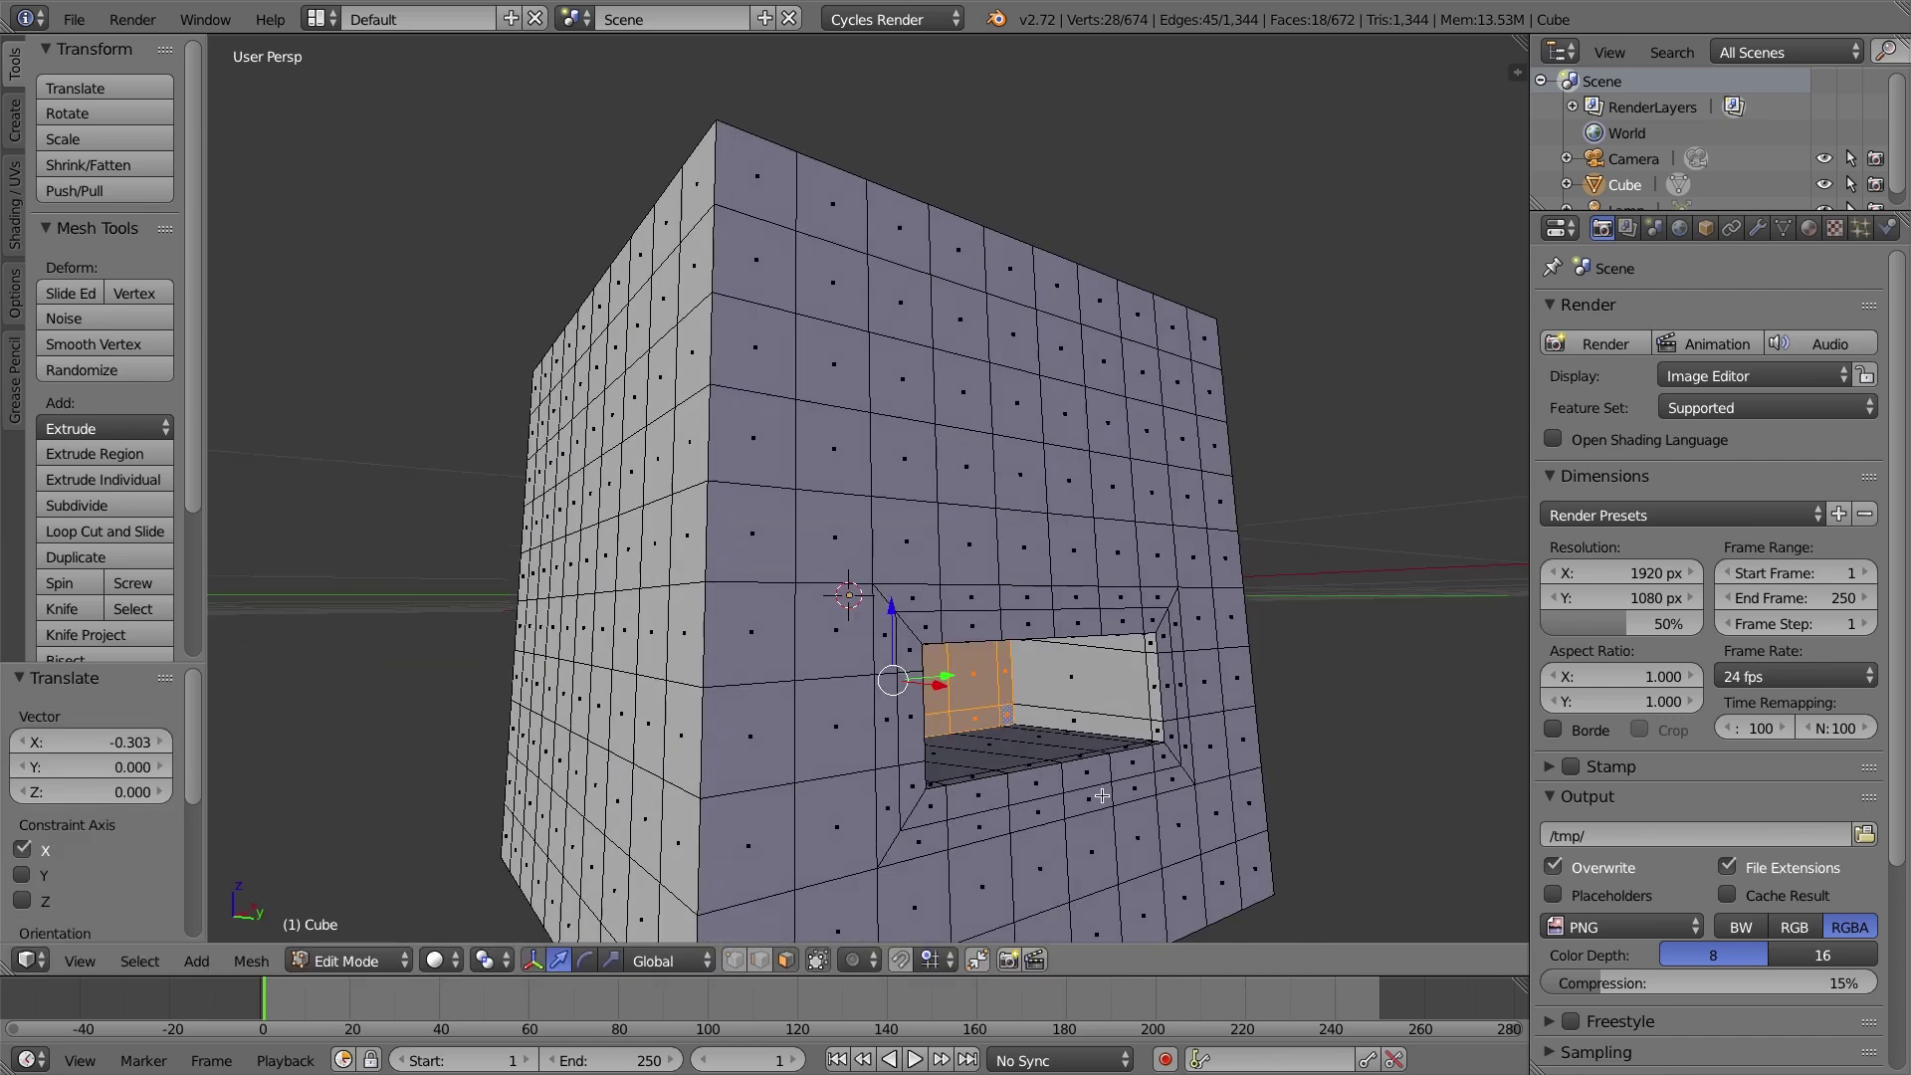
Add a loop cut around the opening and scale the new edge loop outward.
{"action": "key", "text": "ctrl+r"}
{"action": "left_click", "coordinate": [1103, 718]}
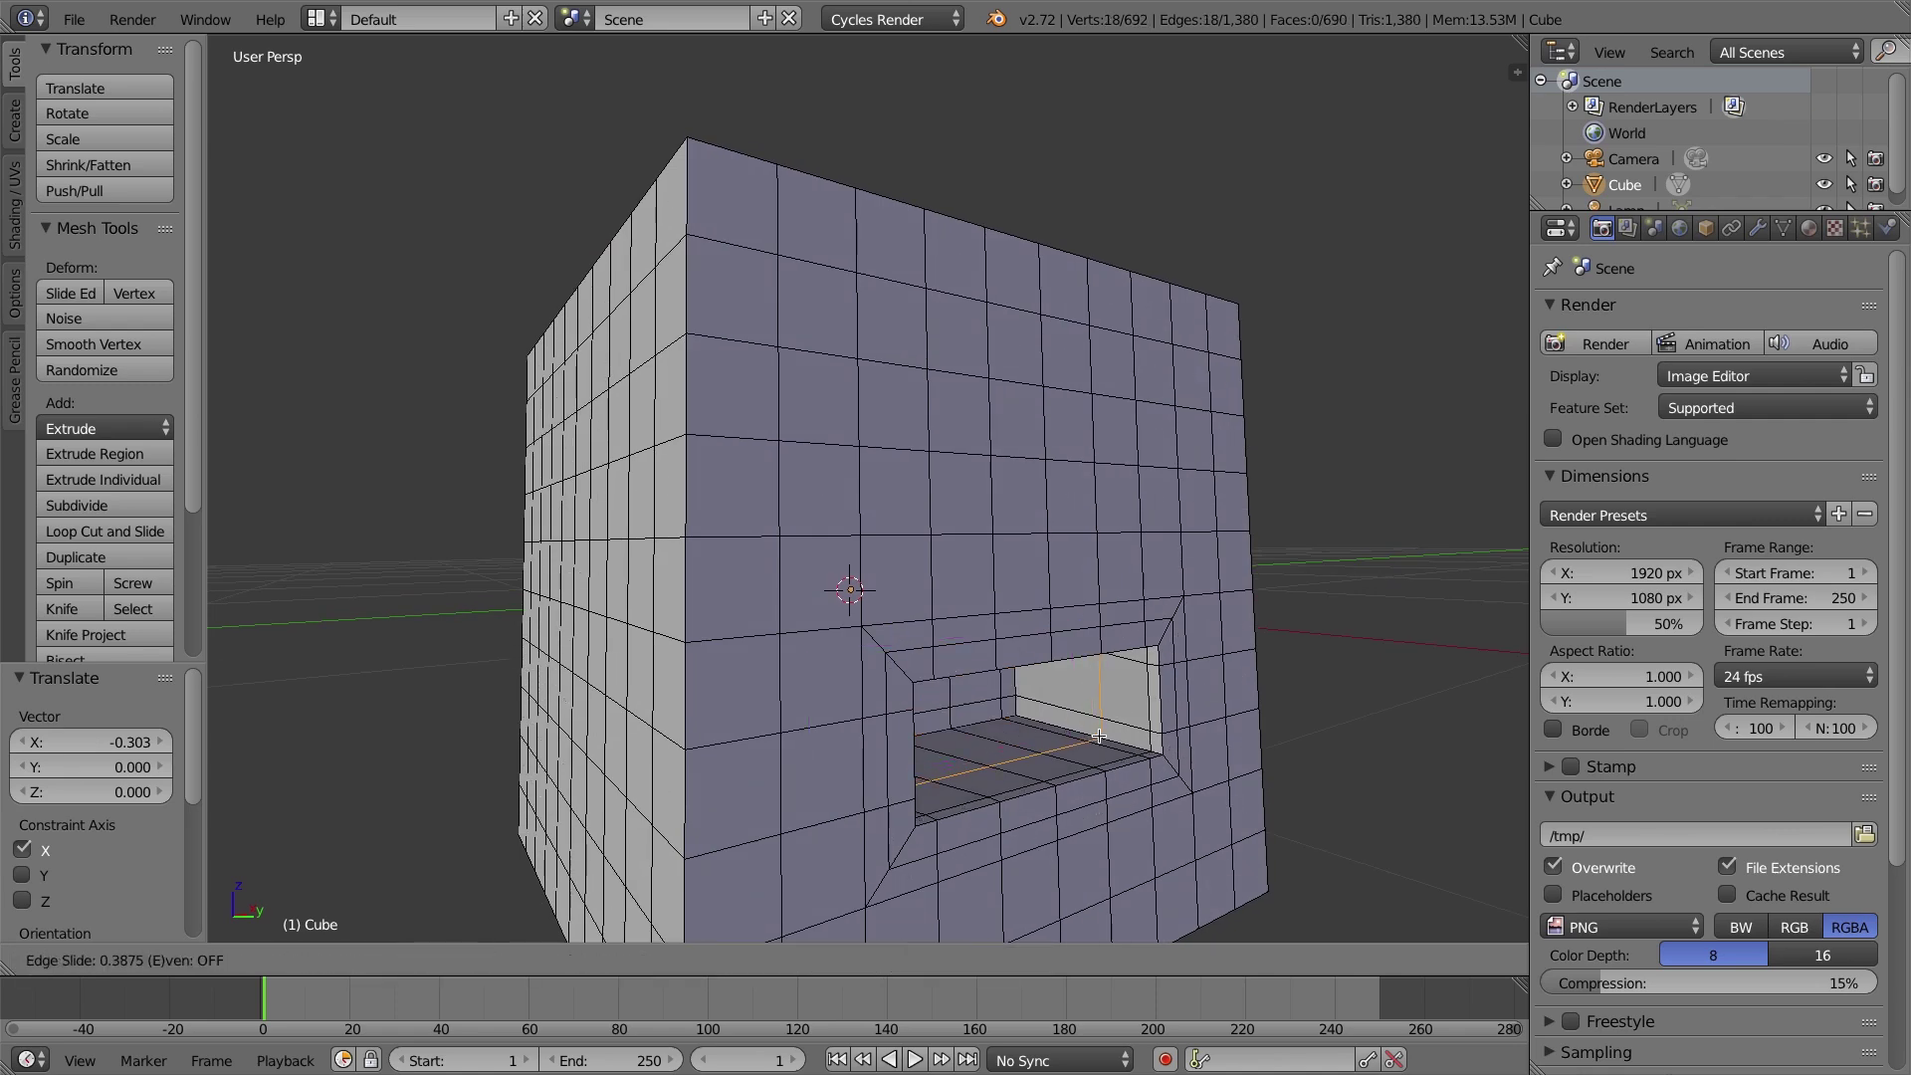
{"action": "key", "text": "s"}
{"action": "left_click", "coordinate": [1254, 773]}
{"action": "middle_click_drag", "start_coordinate": [1254, 774], "coordinate": [1046, 767]}
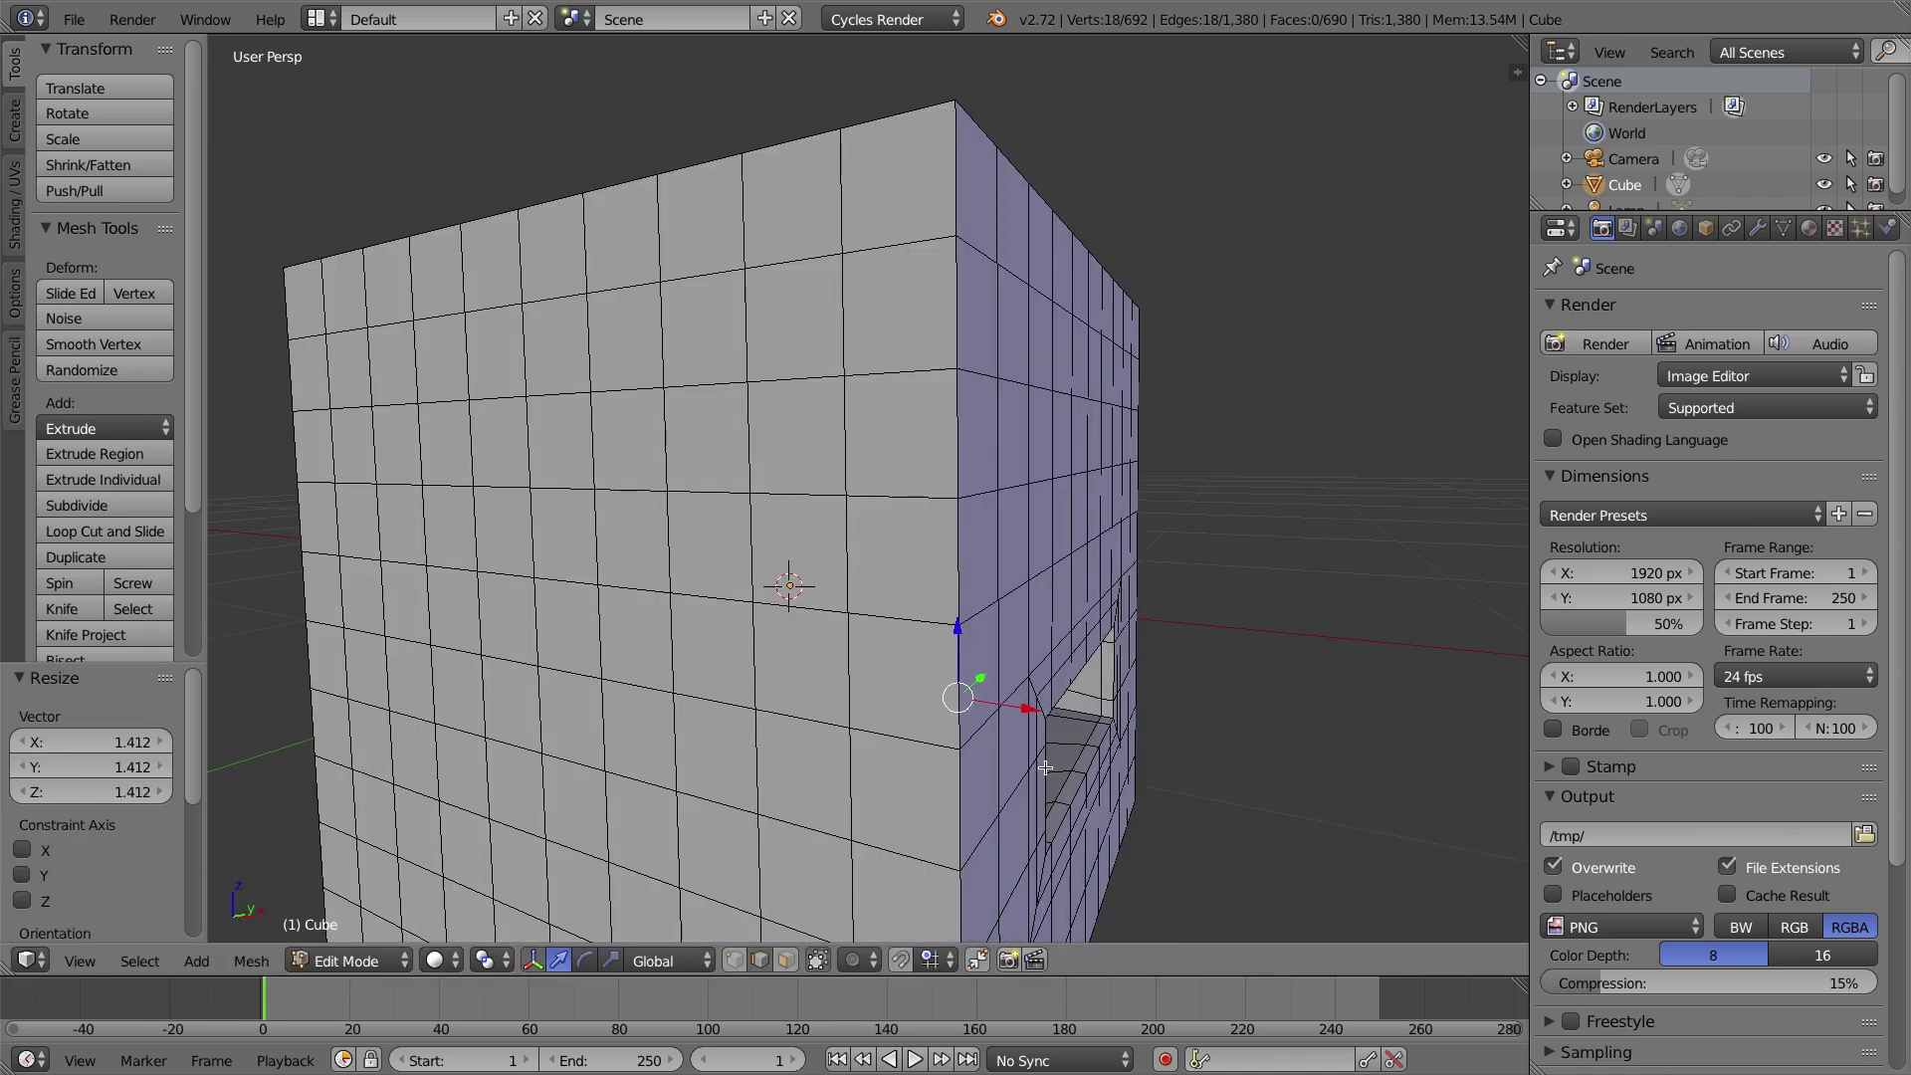
Switch the viewport to wireframe and orbit to inspect the tunnelled mouth.
{"action": "left_click", "coordinate": [434, 960]}
{"action": "left_click", "coordinate": [493, 896]}
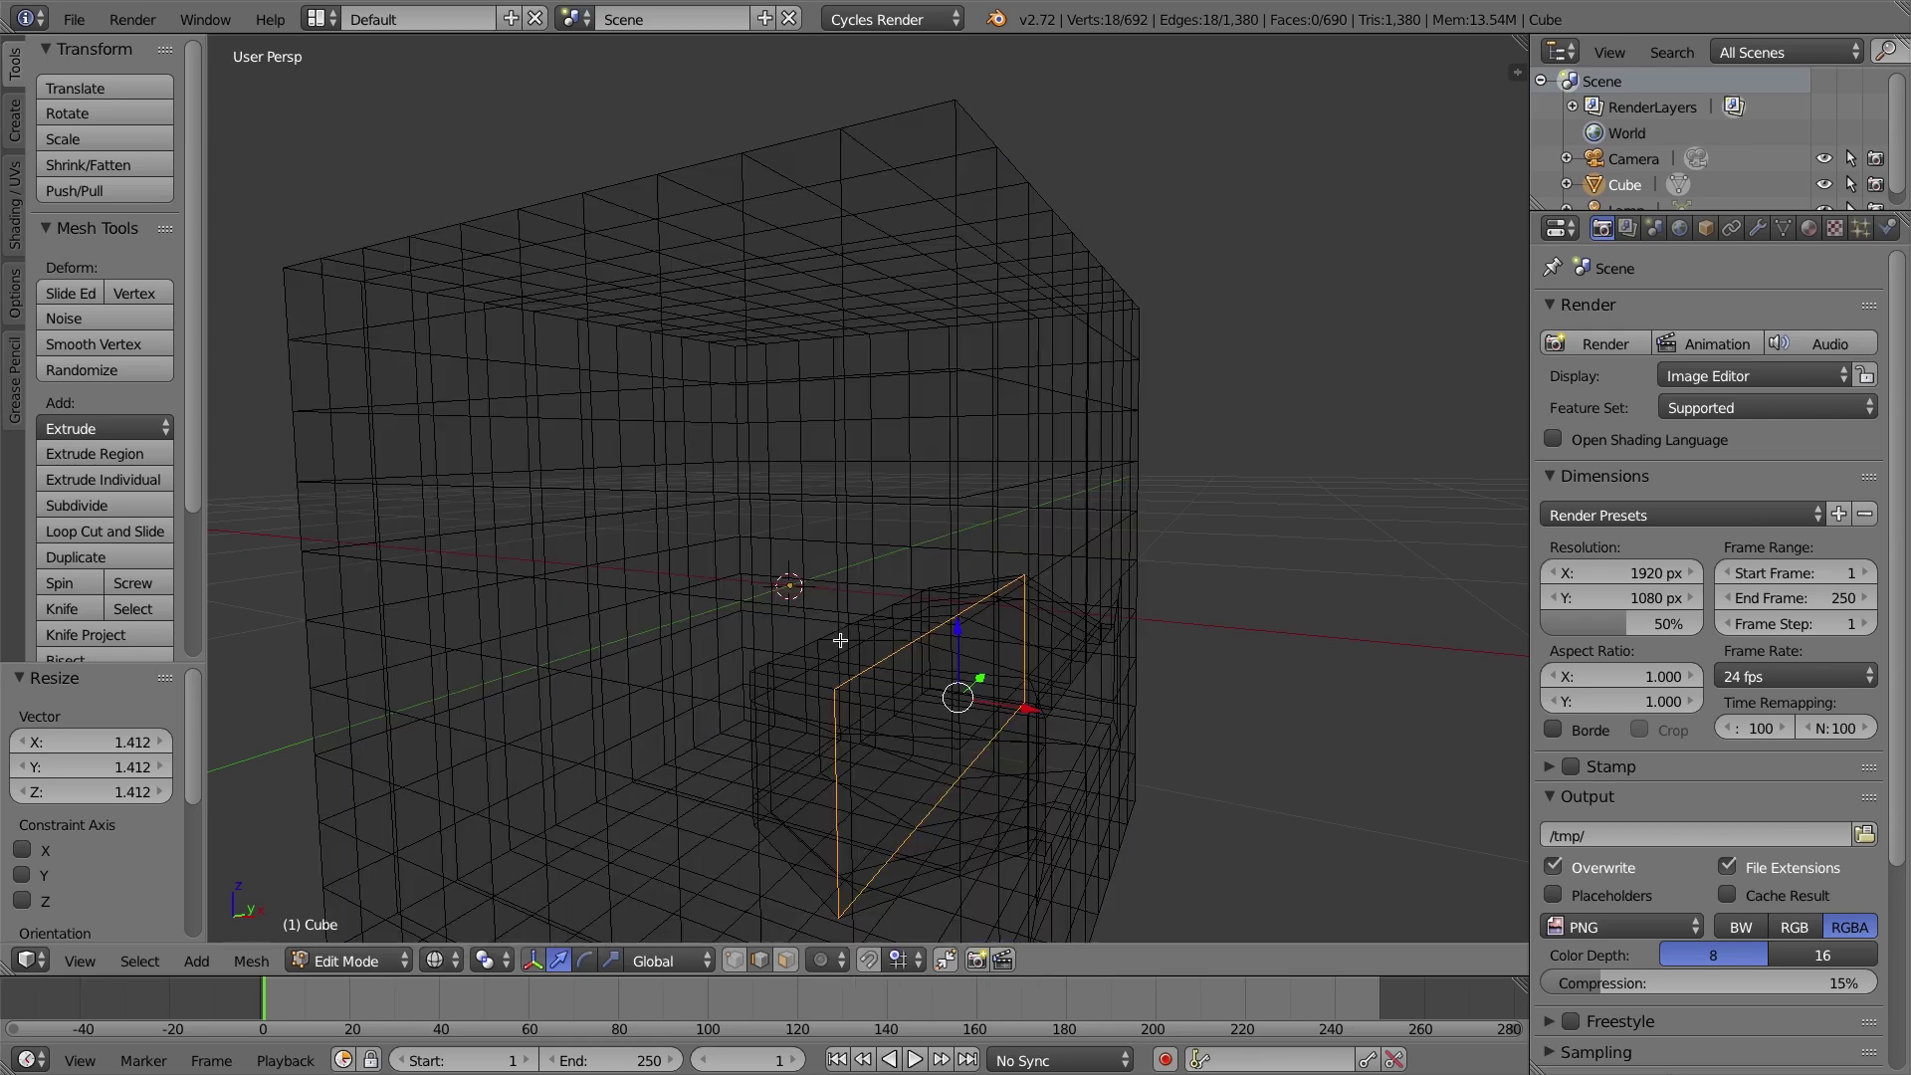
{"action": "middle_click_drag", "start_coordinate": [821, 658], "coordinate": [847, 632]}
{"action": "middle_click_drag", "start_coordinate": [1197, 770], "coordinate": [1021, 782]}
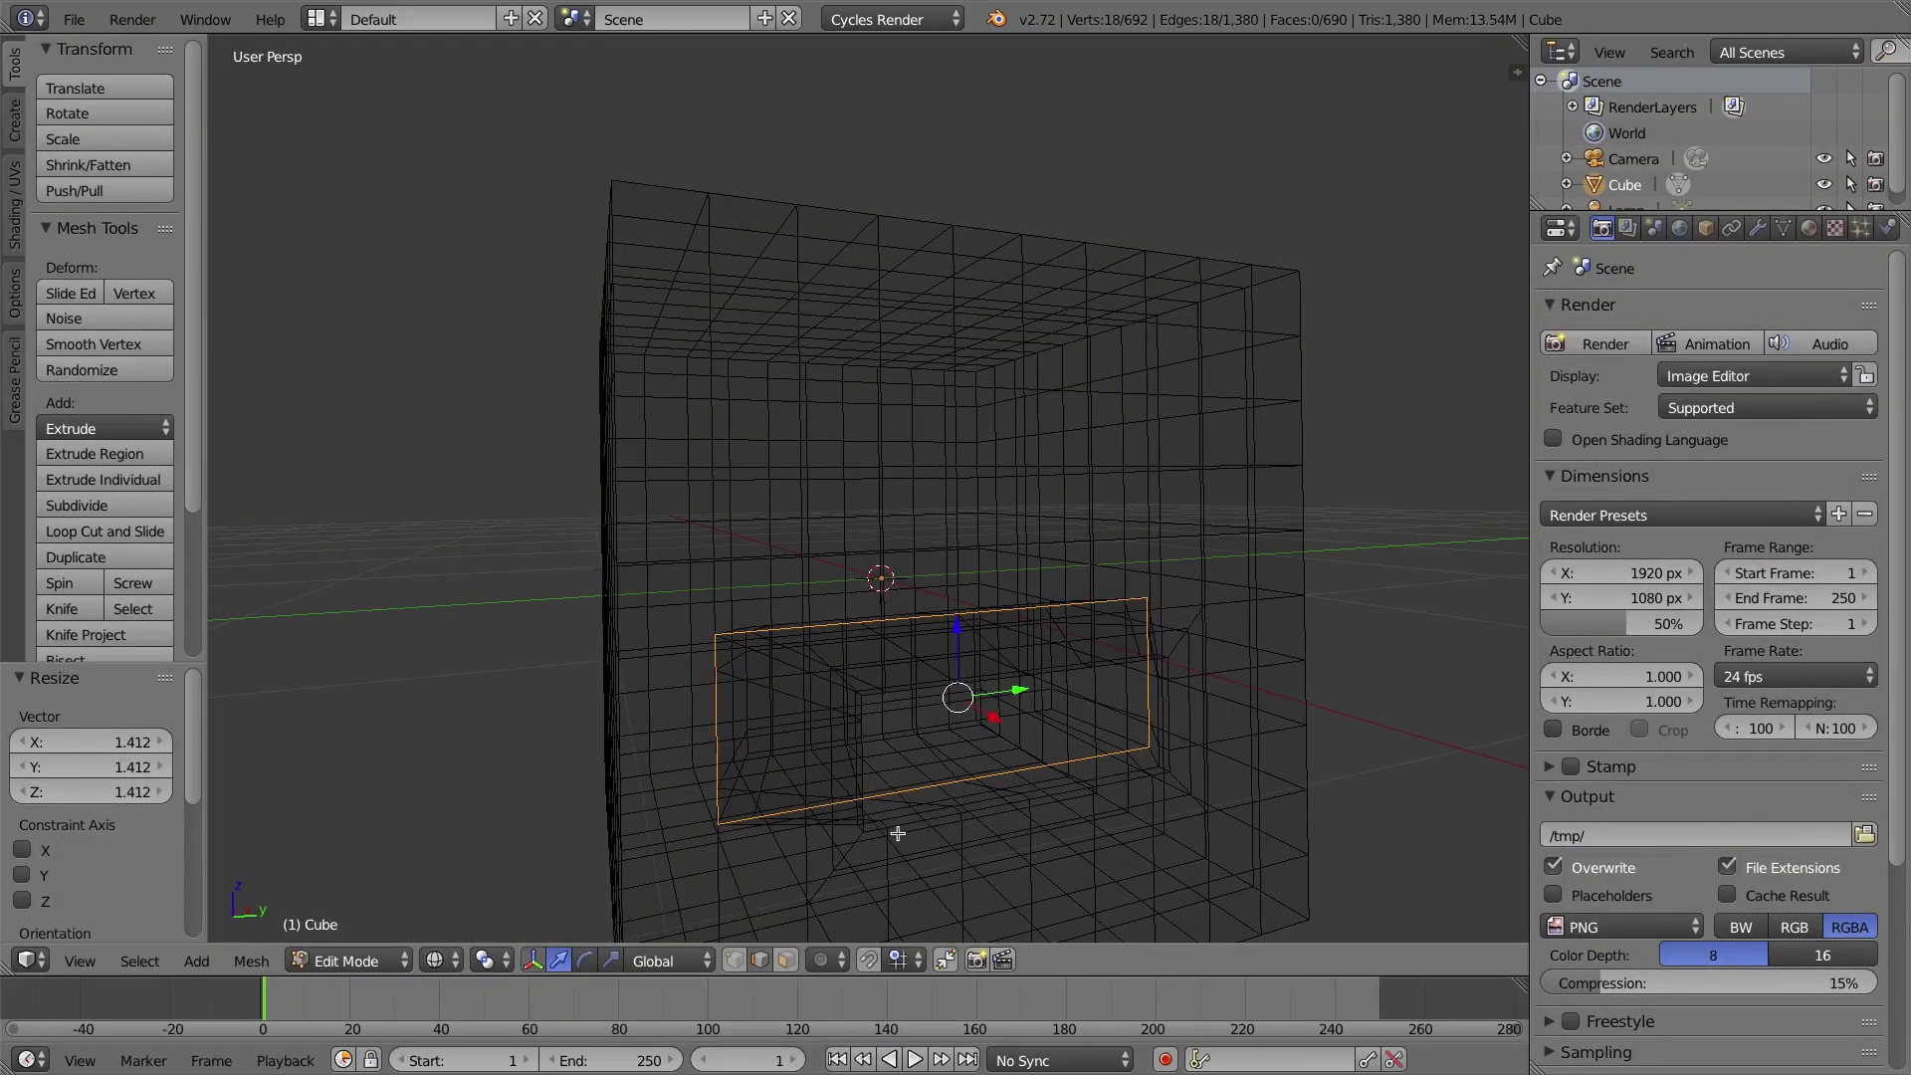
Return to solid shading and switch to face select mode.
{"action": "left_click", "coordinate": [444, 959]}
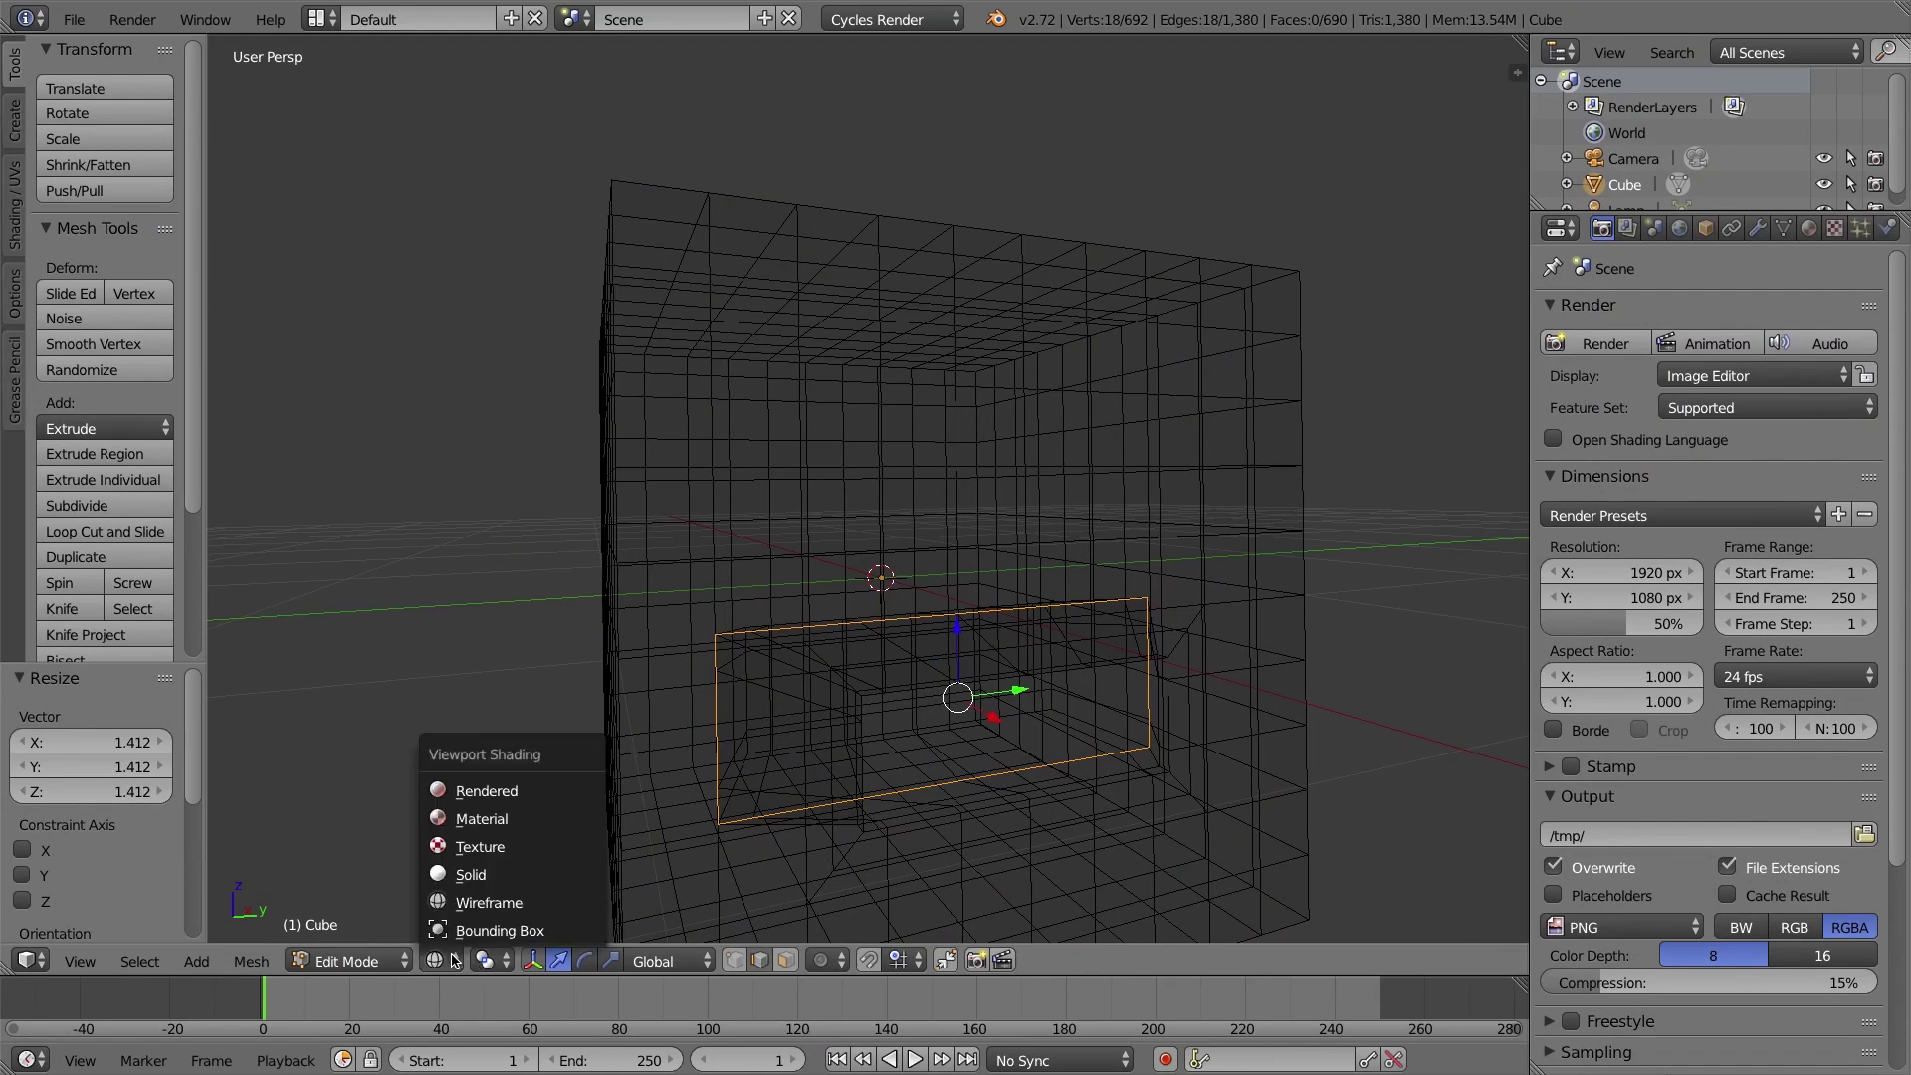
{"action": "left_click", "coordinate": [469, 874]}
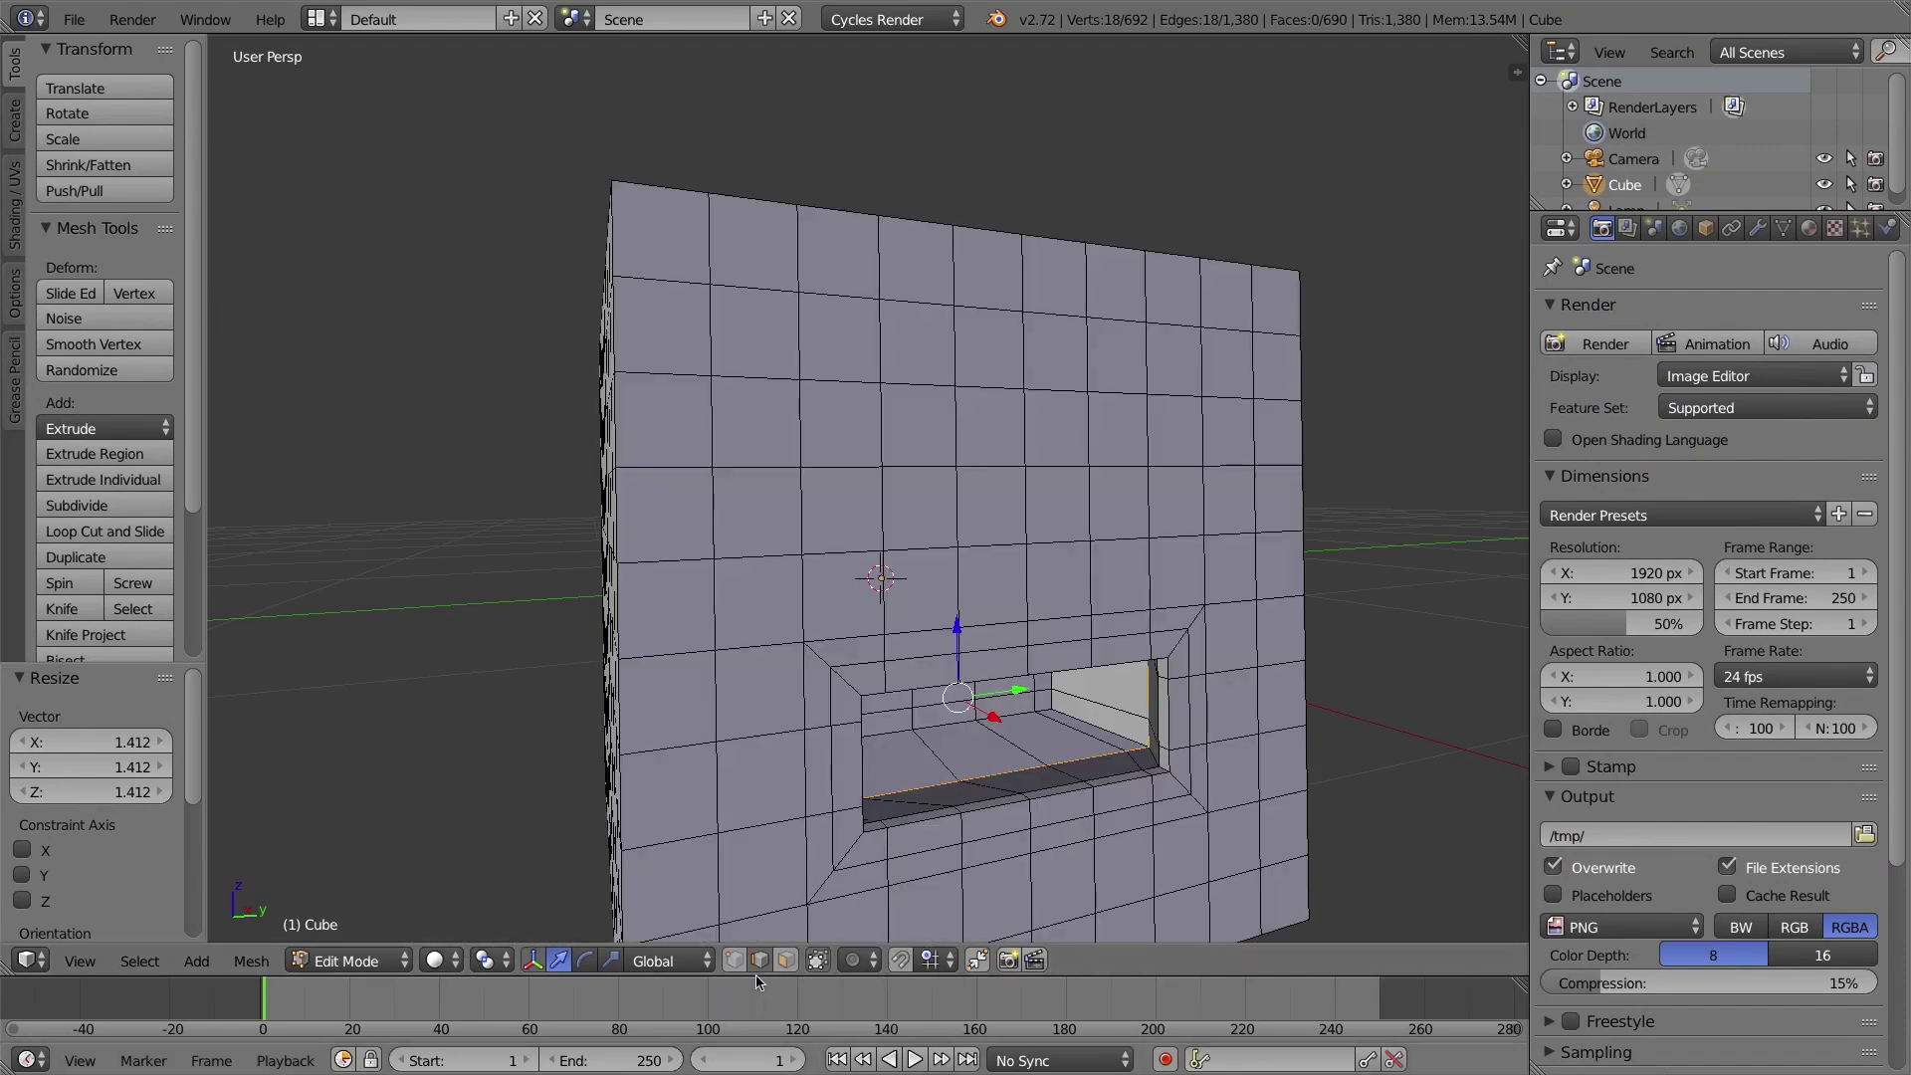
{"action": "left_click", "coordinate": [786, 959]}
{"action": "middle_click_drag", "start_coordinate": [1055, 765], "coordinate": [985, 665]}
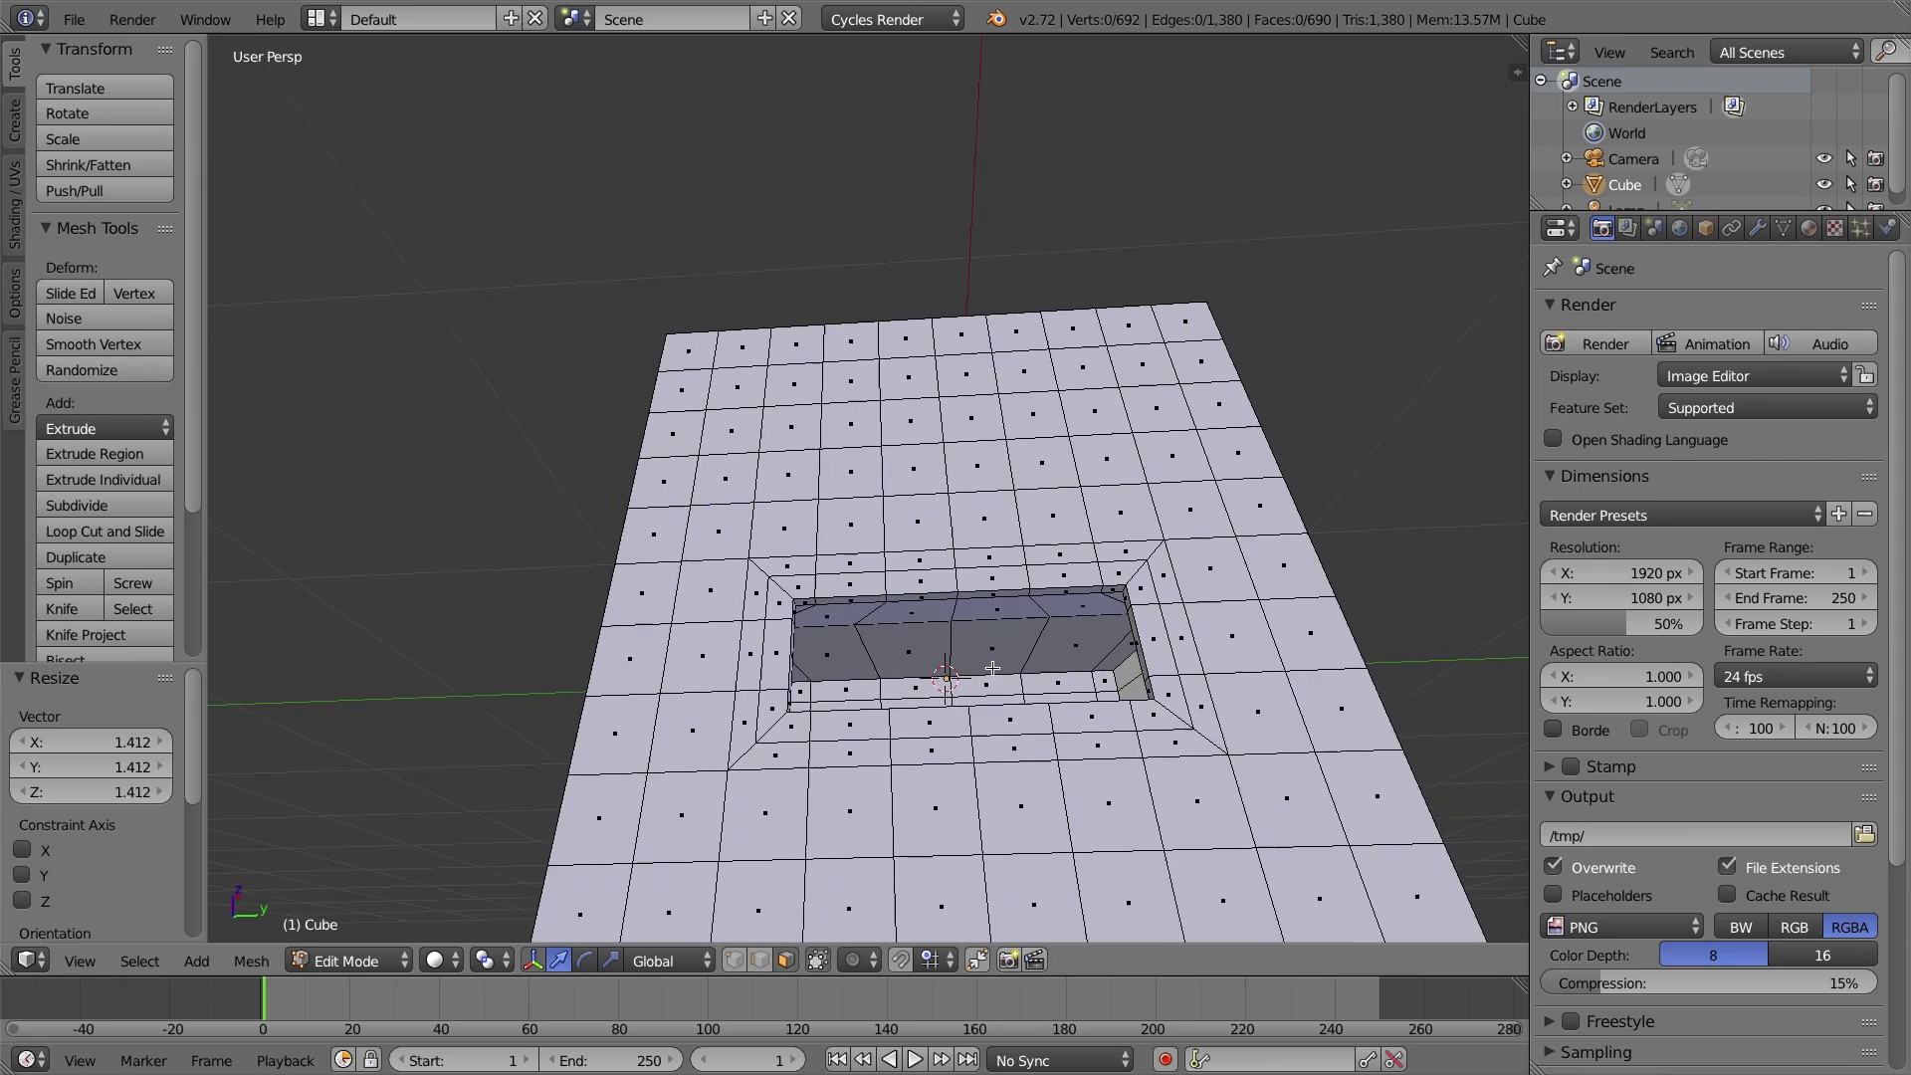
Select a face at the top inside the mouth opening.
{"action": "right_click", "coordinate": [943, 594]}
{"action": "middle_click_drag", "start_coordinate": [991, 715], "coordinate": [957, 483]}
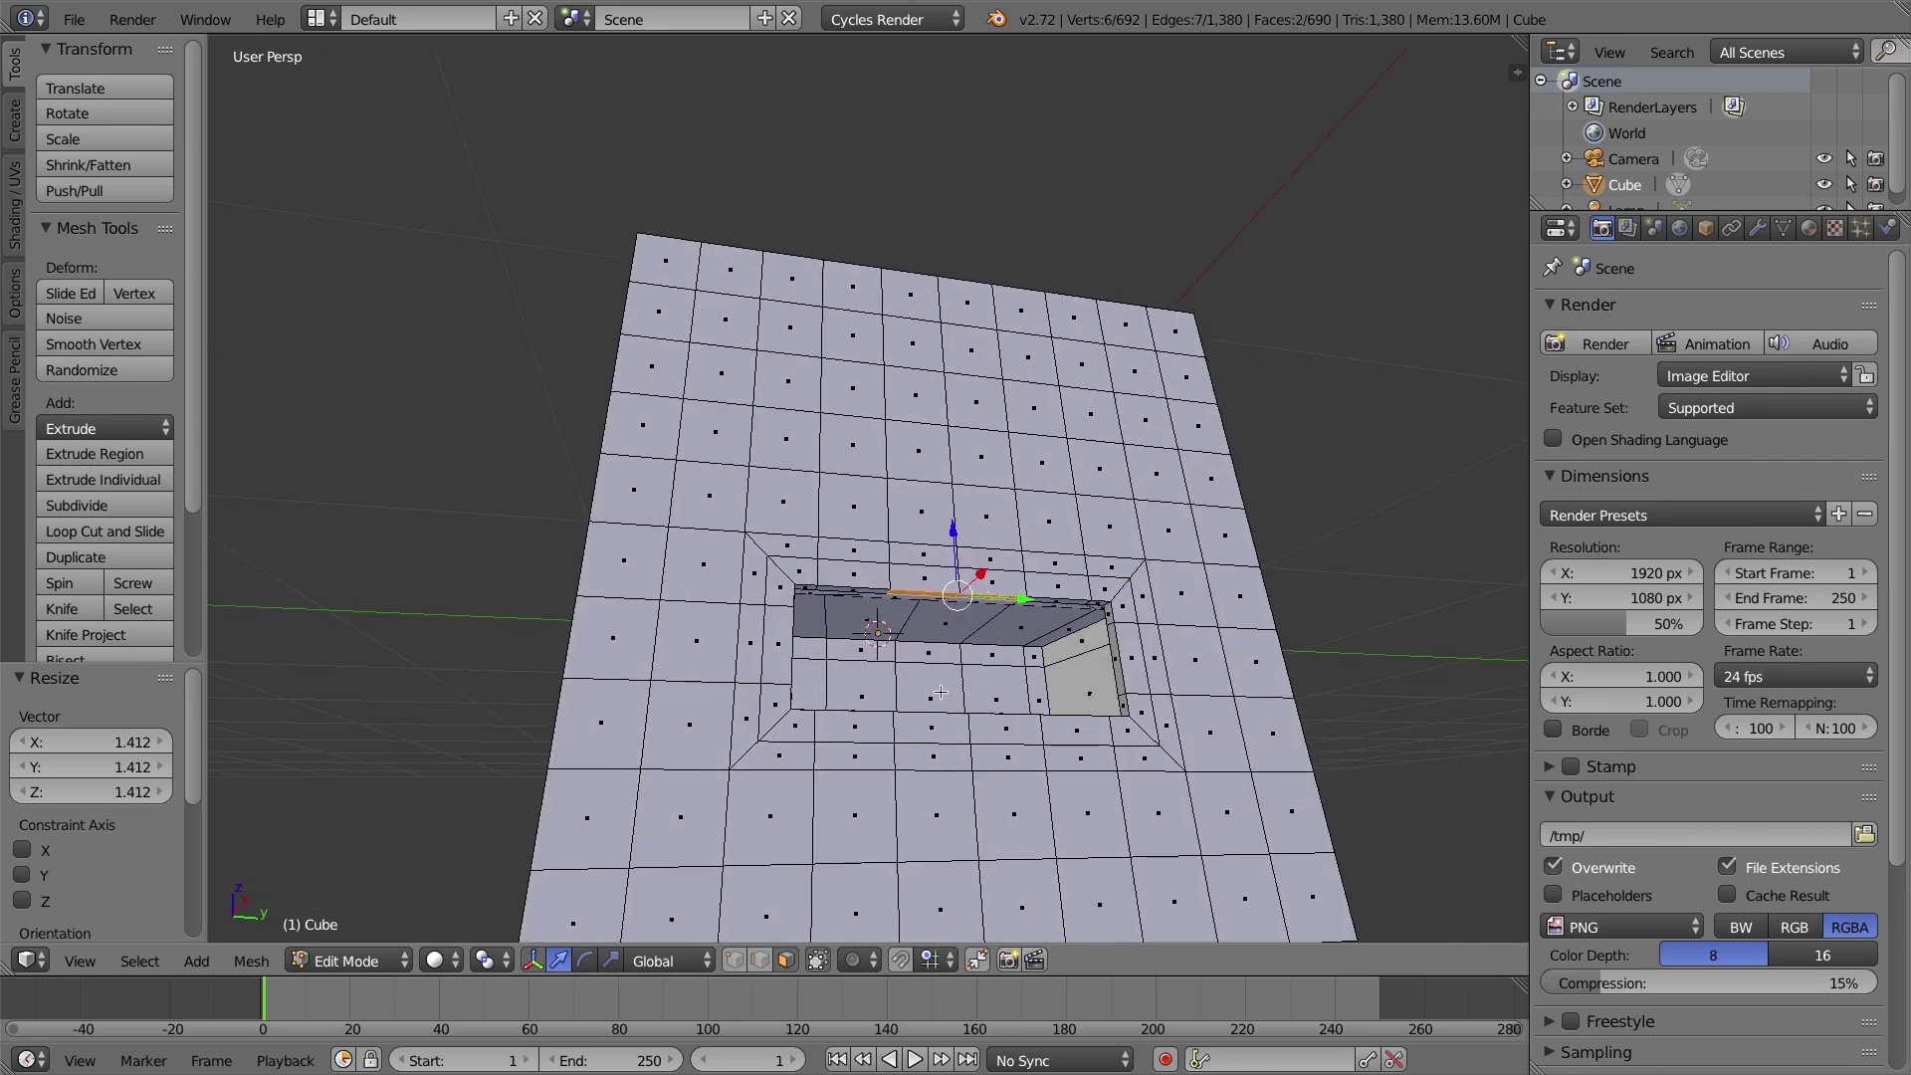
{"action": "middle_click_drag", "start_coordinate": [928, 710], "coordinate": [1021, 847]}
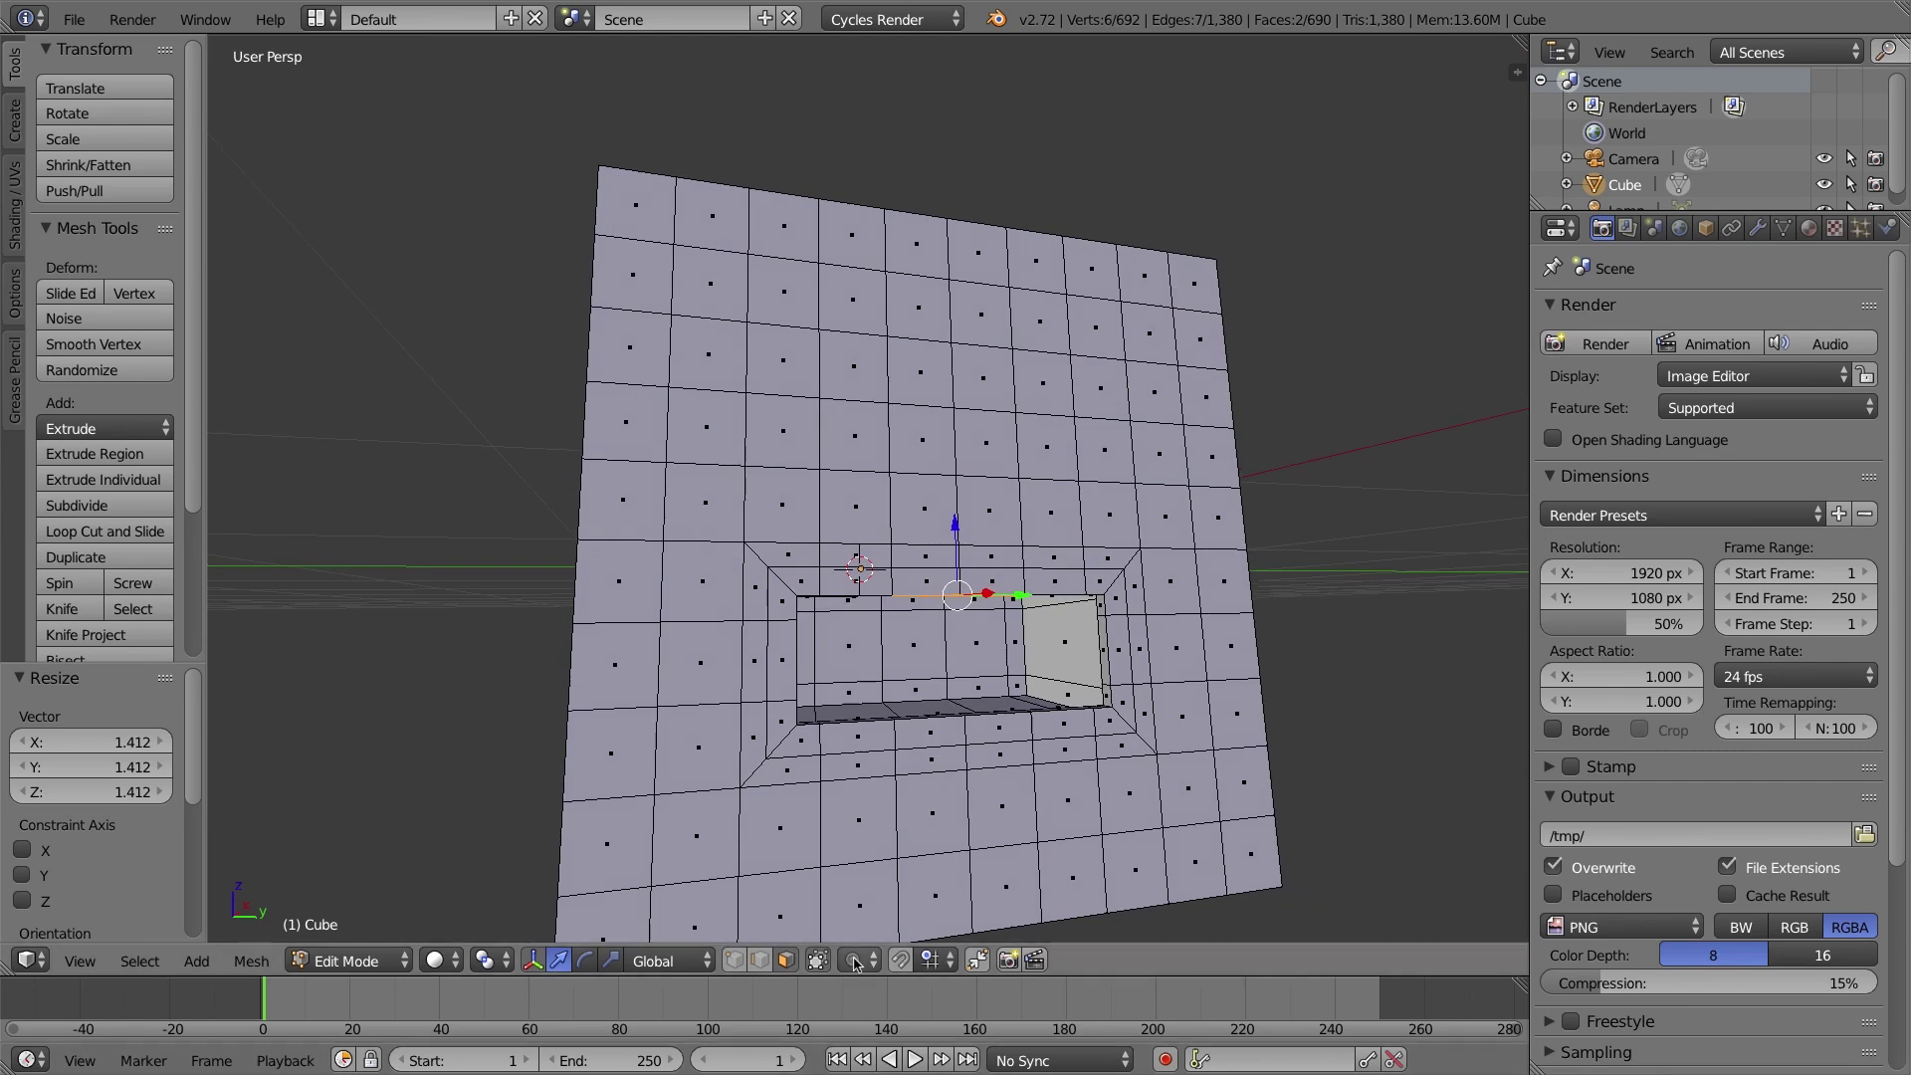
Enable proportional editing and trial a Z-constrained move, then cancel it.
{"action": "key", "text": "o"}
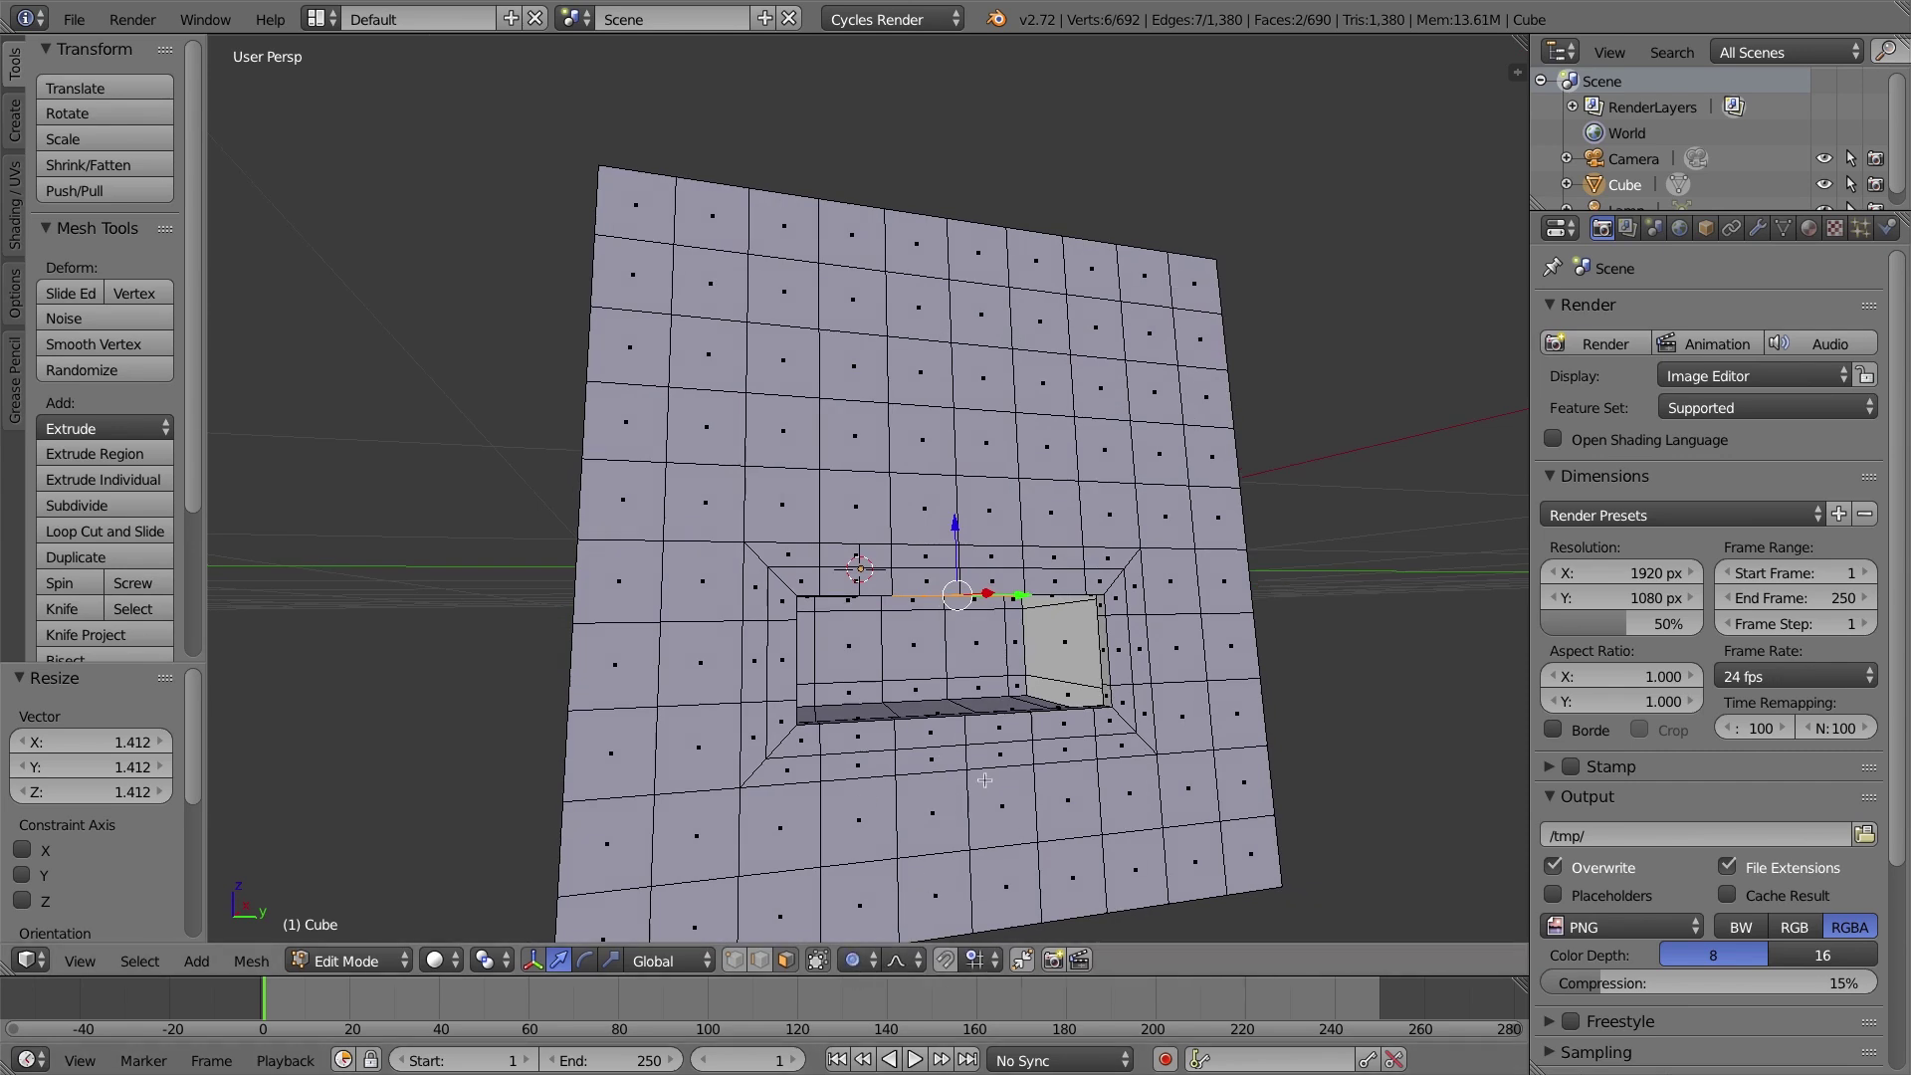
{"action": "key", "text": "g"}
{"action": "key", "text": "z"}
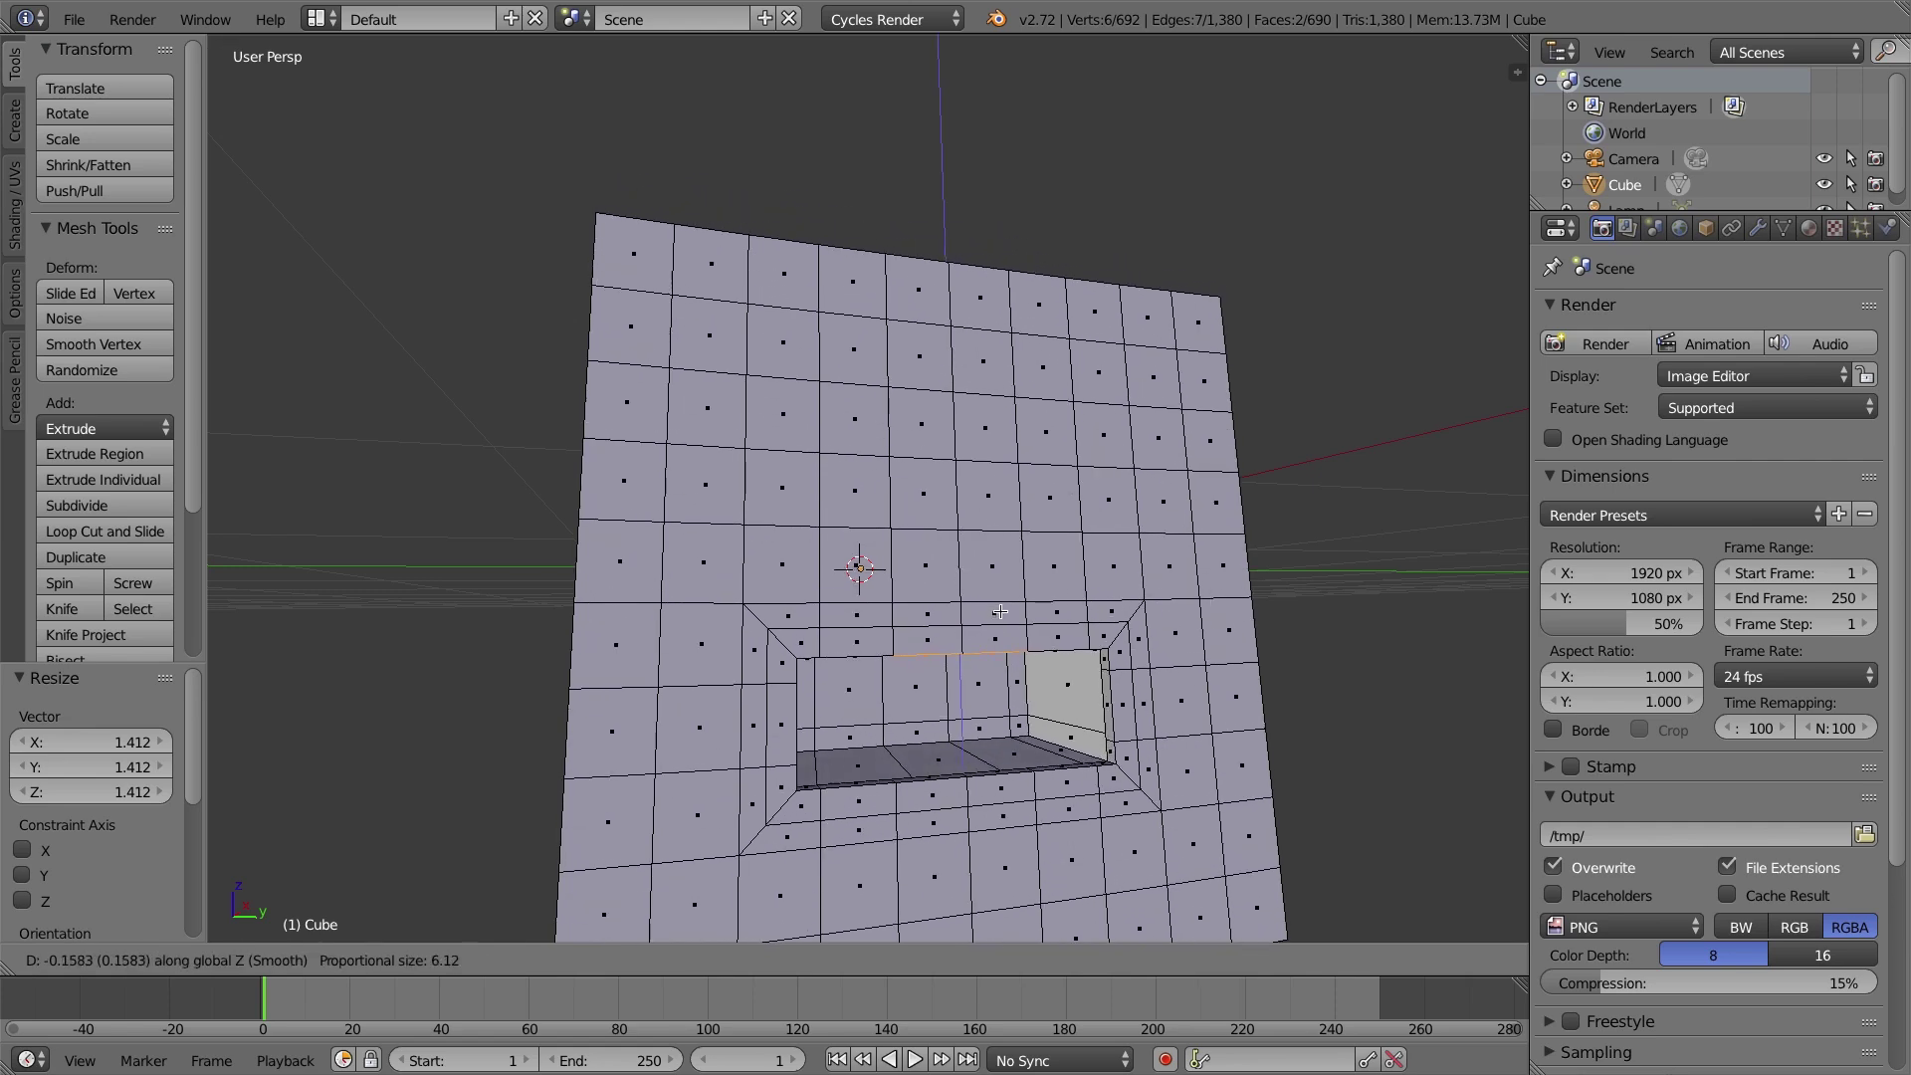
{"action": "scroll", "coordinate": [998, 607], "scroll_direction": "down", "scroll_amount": 4}
{"action": "scroll", "coordinate": [999, 610], "scroll_direction": "up", "scroll_amount": 12}
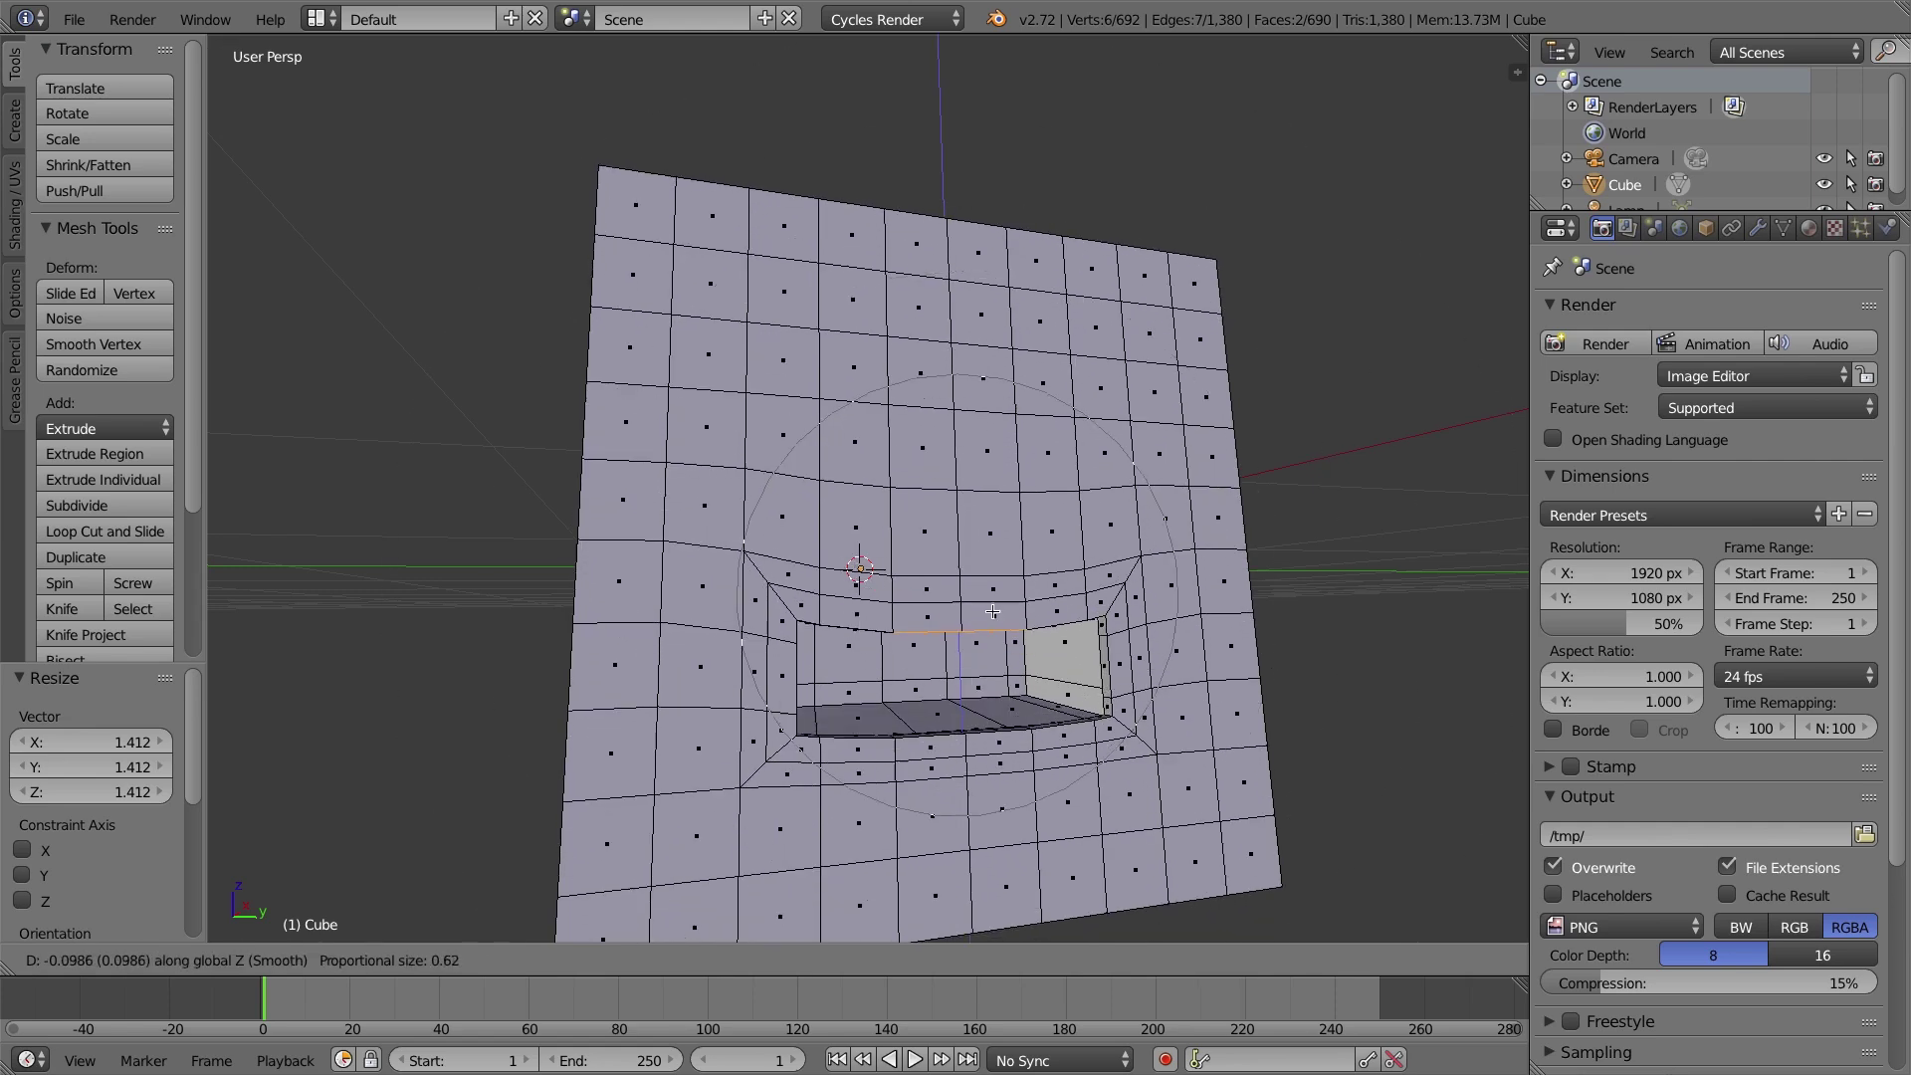
{"action": "scroll", "coordinate": [996, 658], "scroll_direction": "up", "scroll_amount": 5}
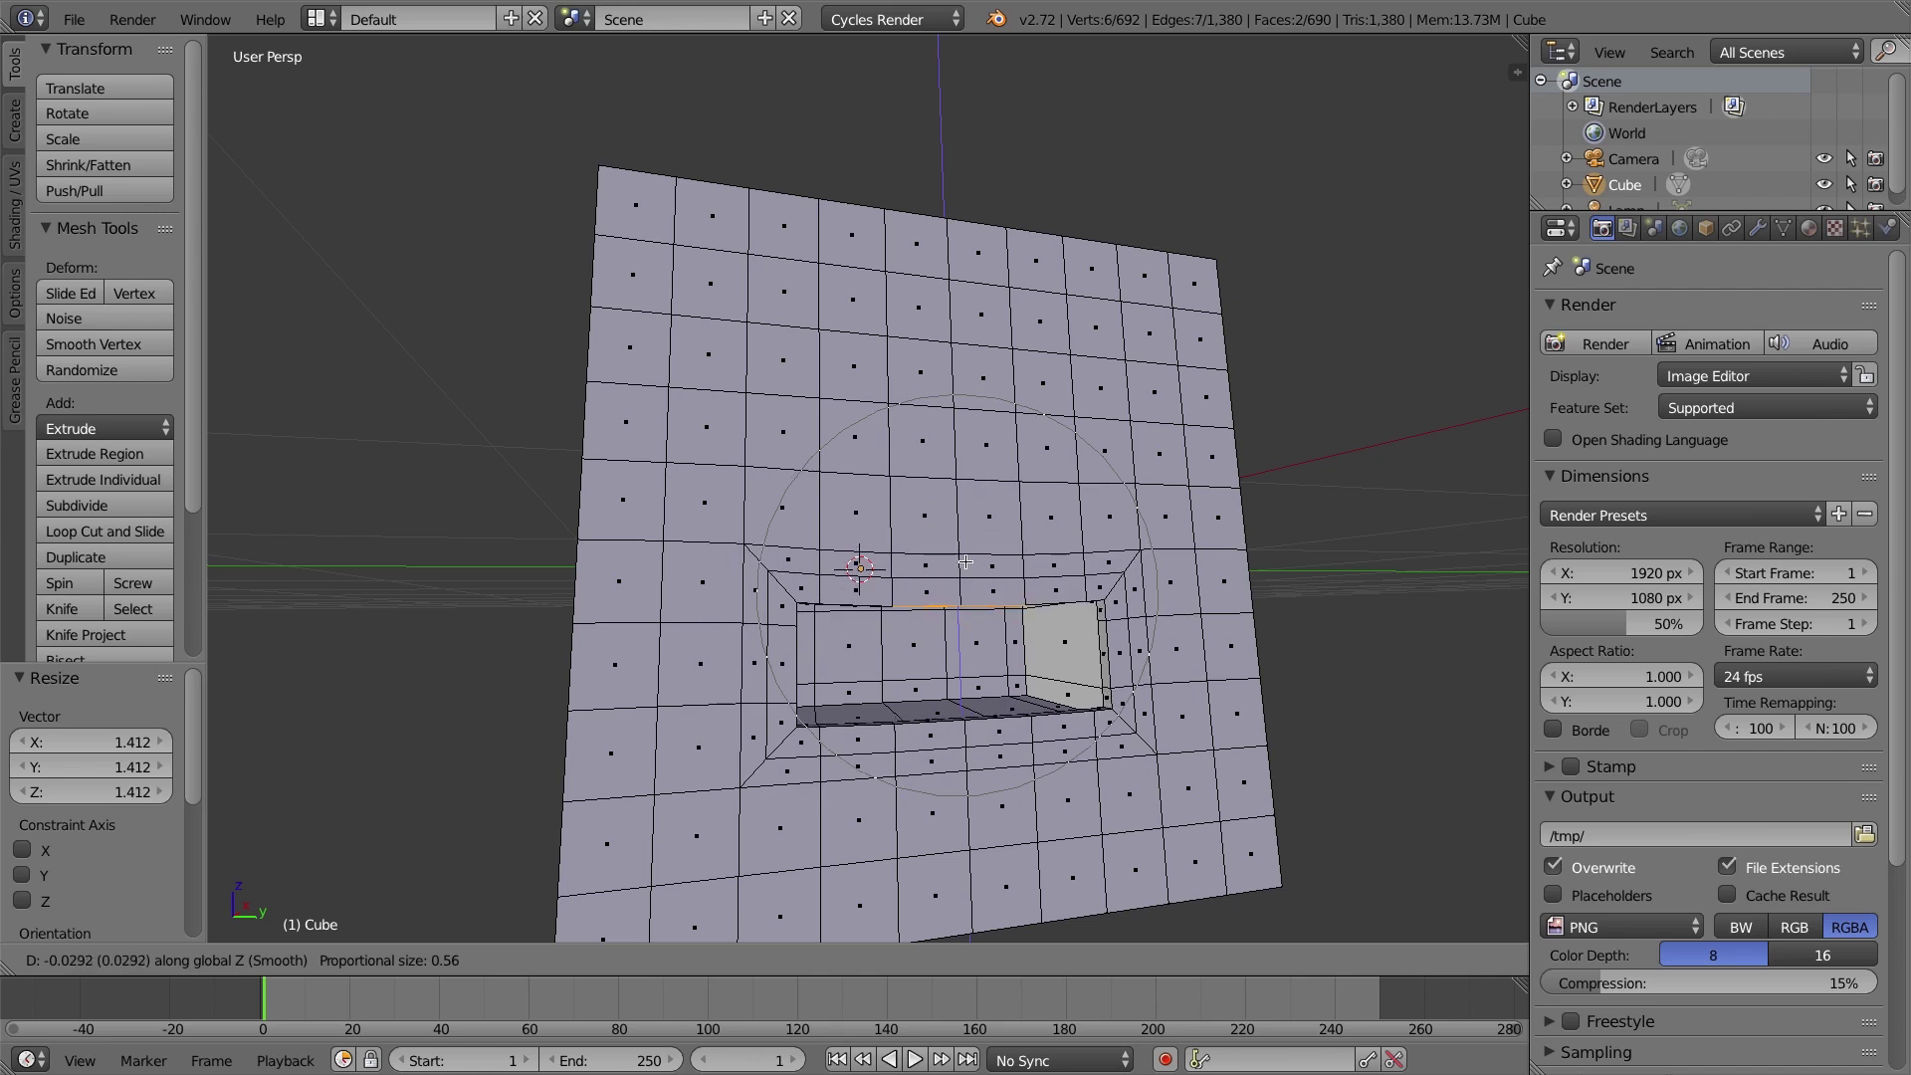
{"action": "key", "text": "Escape"}
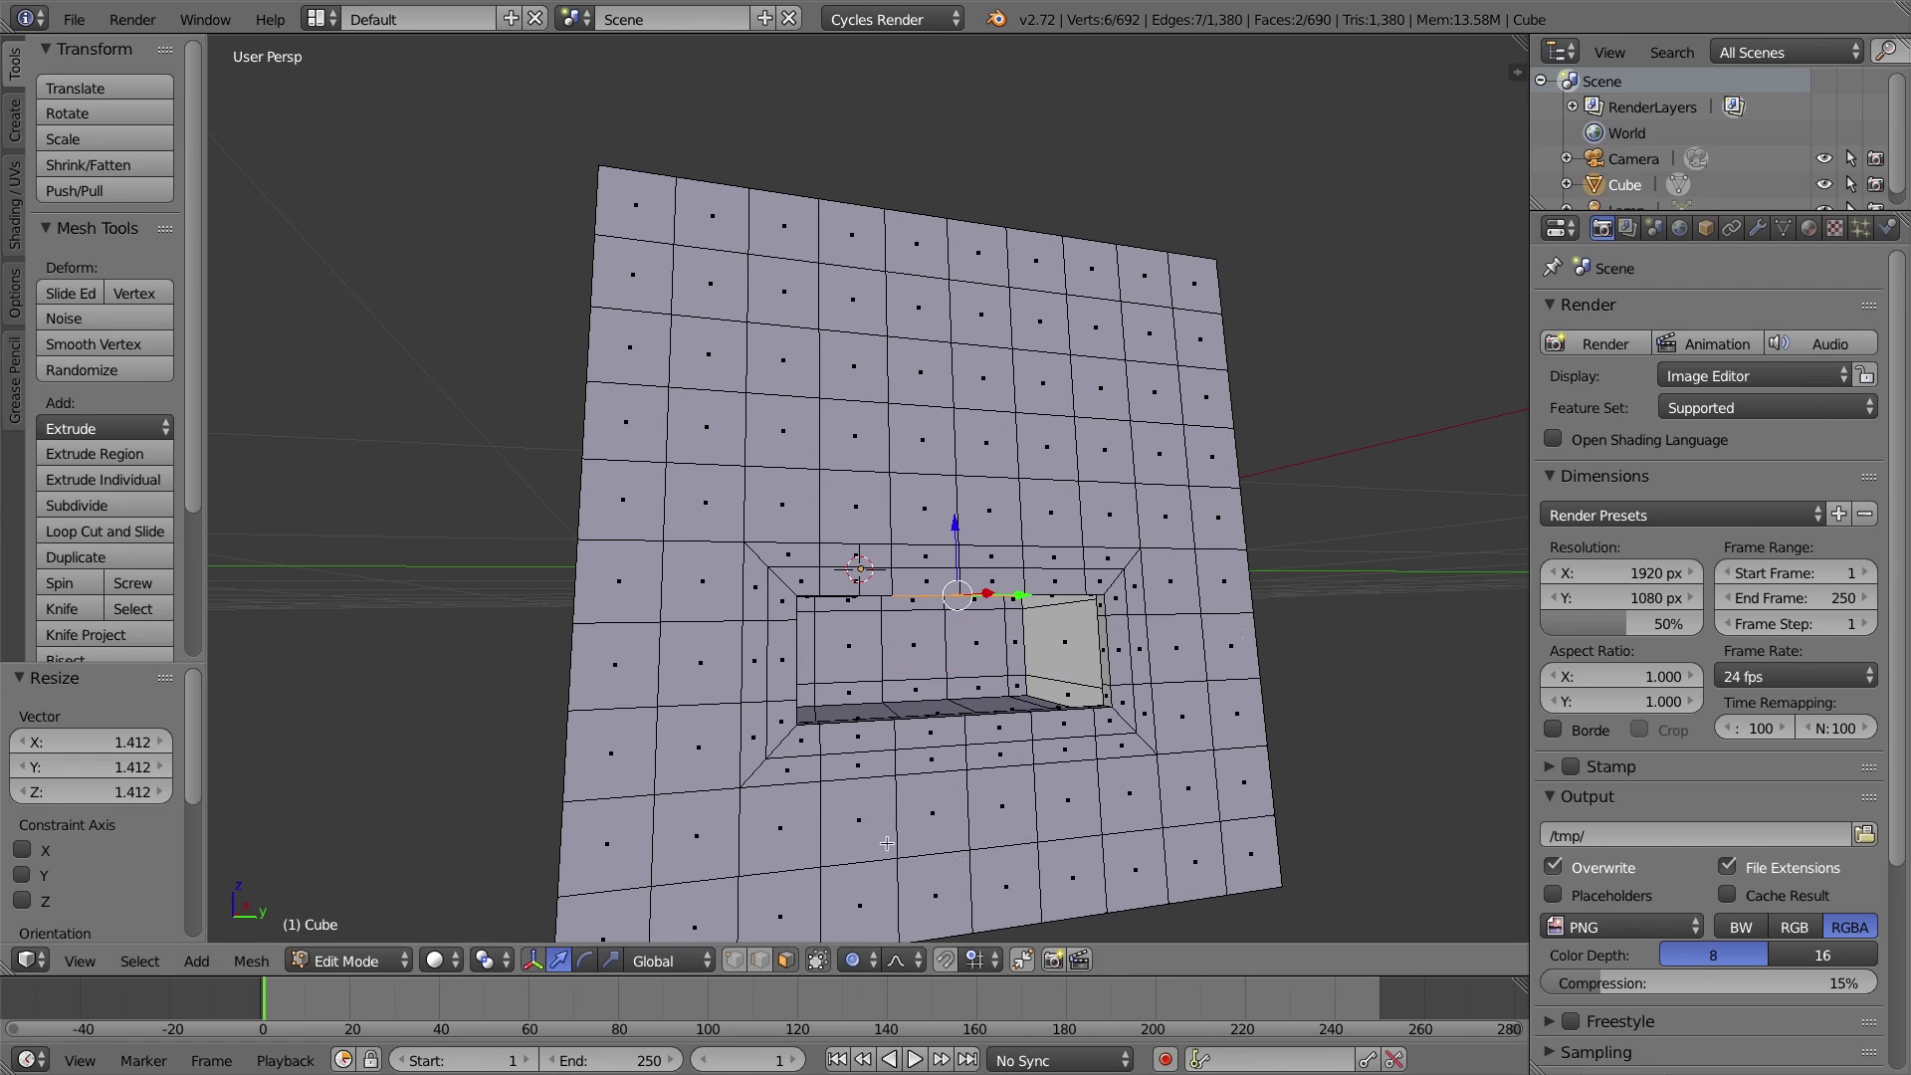
{"action": "left_click", "coordinate": [860, 959]}
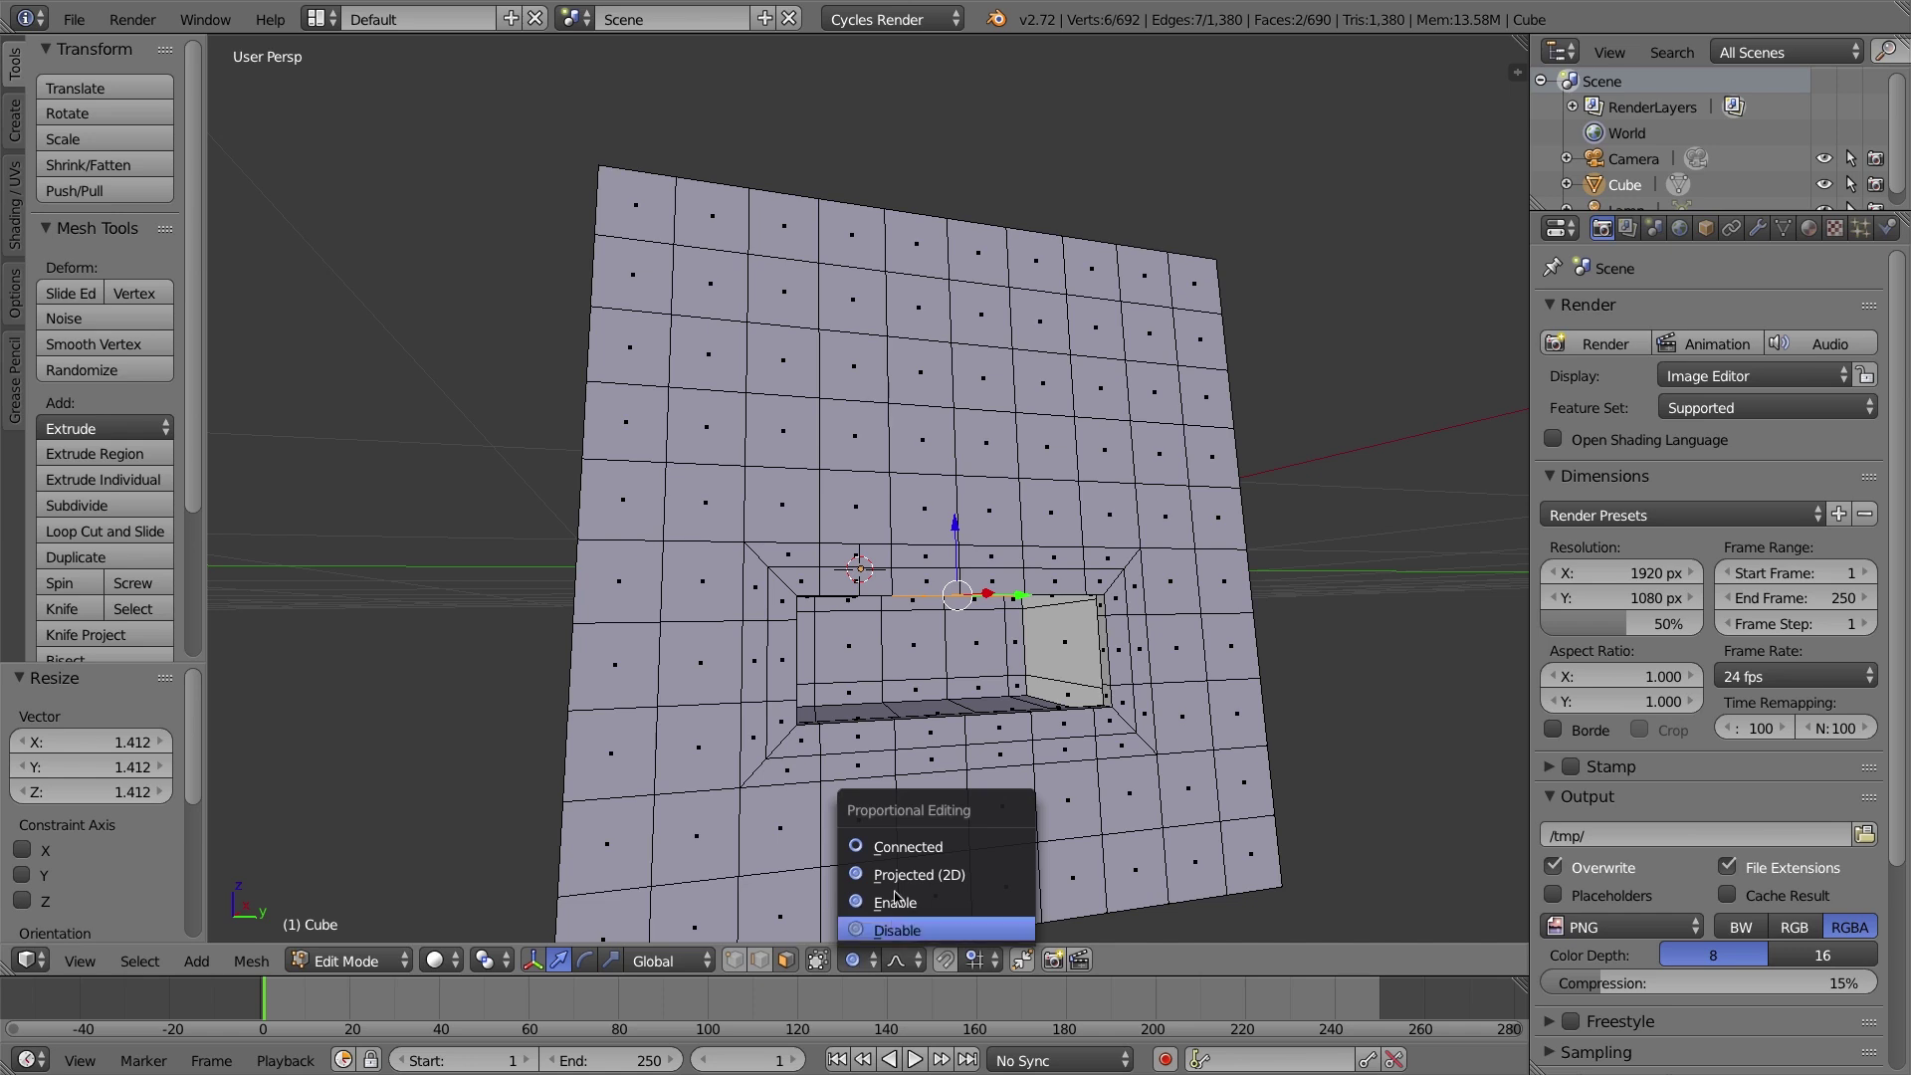
Set proportional editing to Connected, test and cancel a vertical move, then switch to edge select.
{"action": "left_click", "coordinate": [896, 845]}
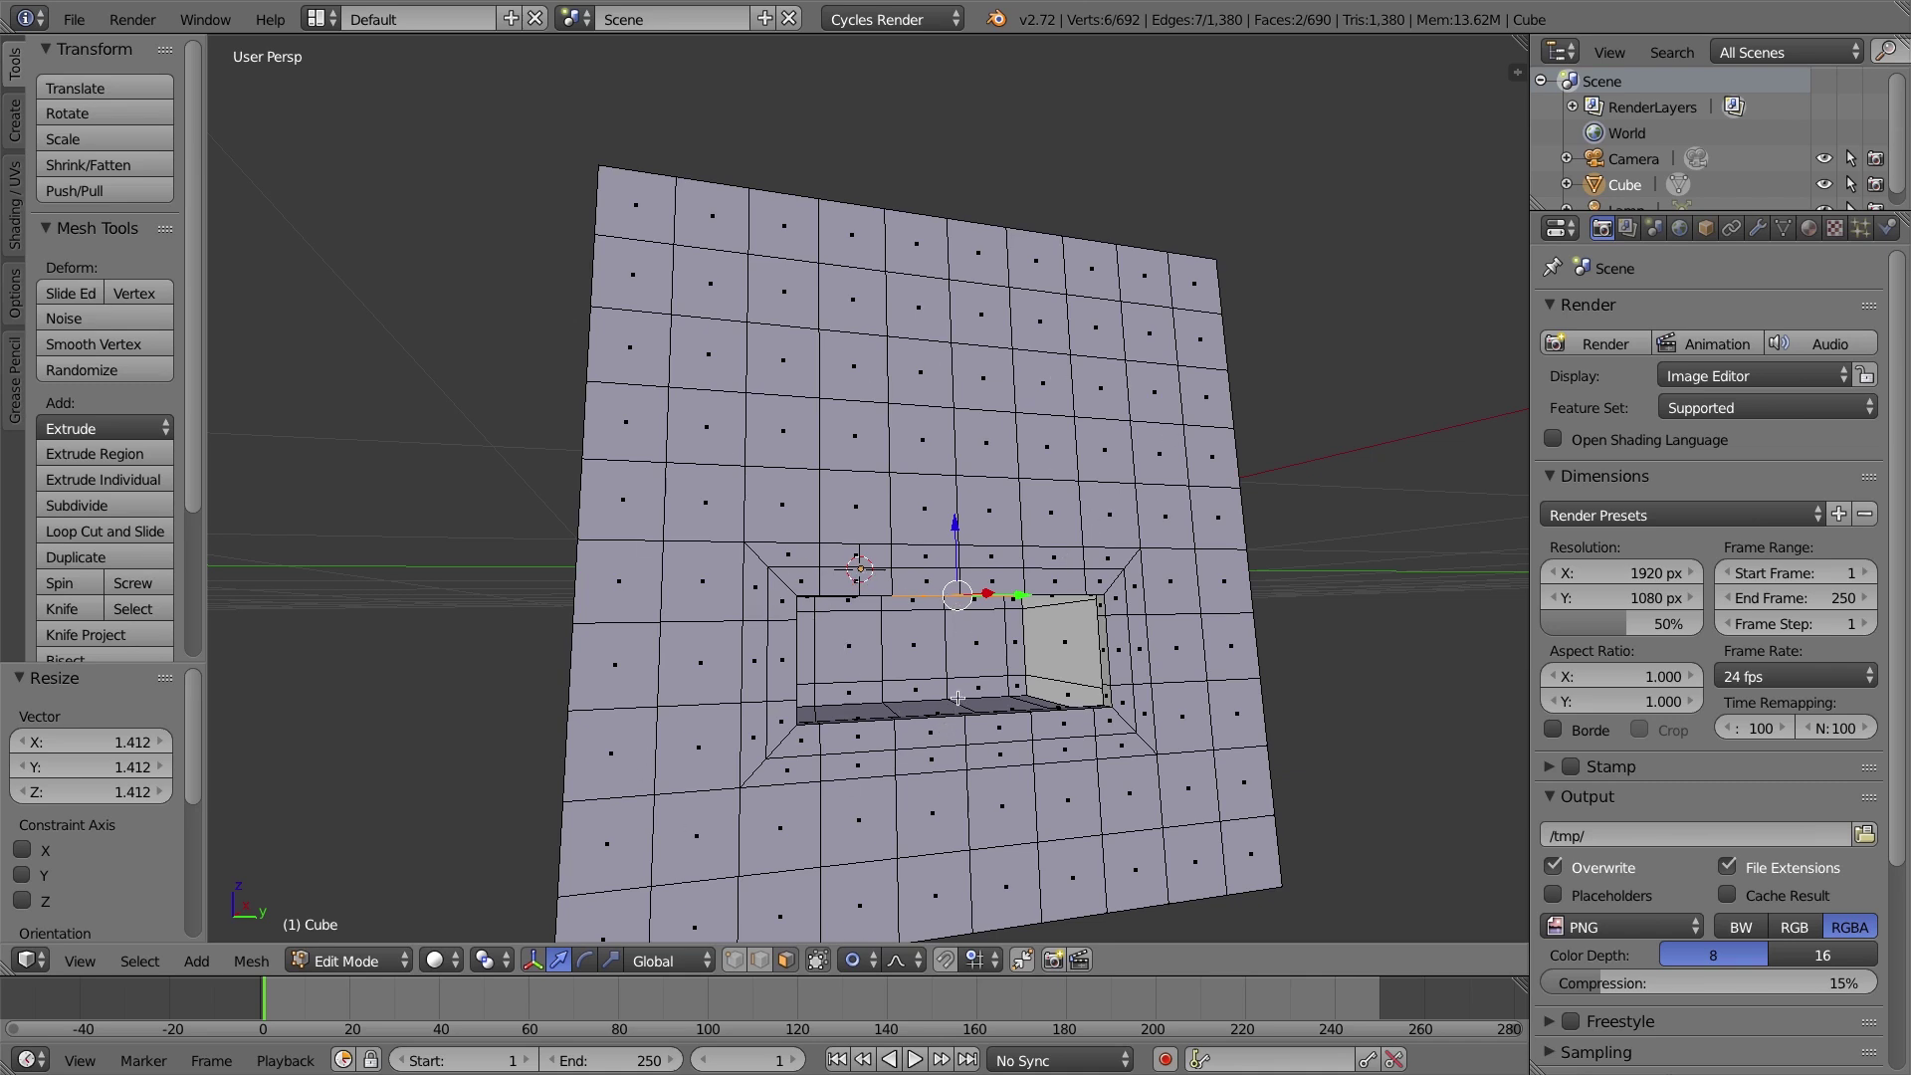
{"action": "key", "text": "g"}
{"action": "key", "text": "z"}
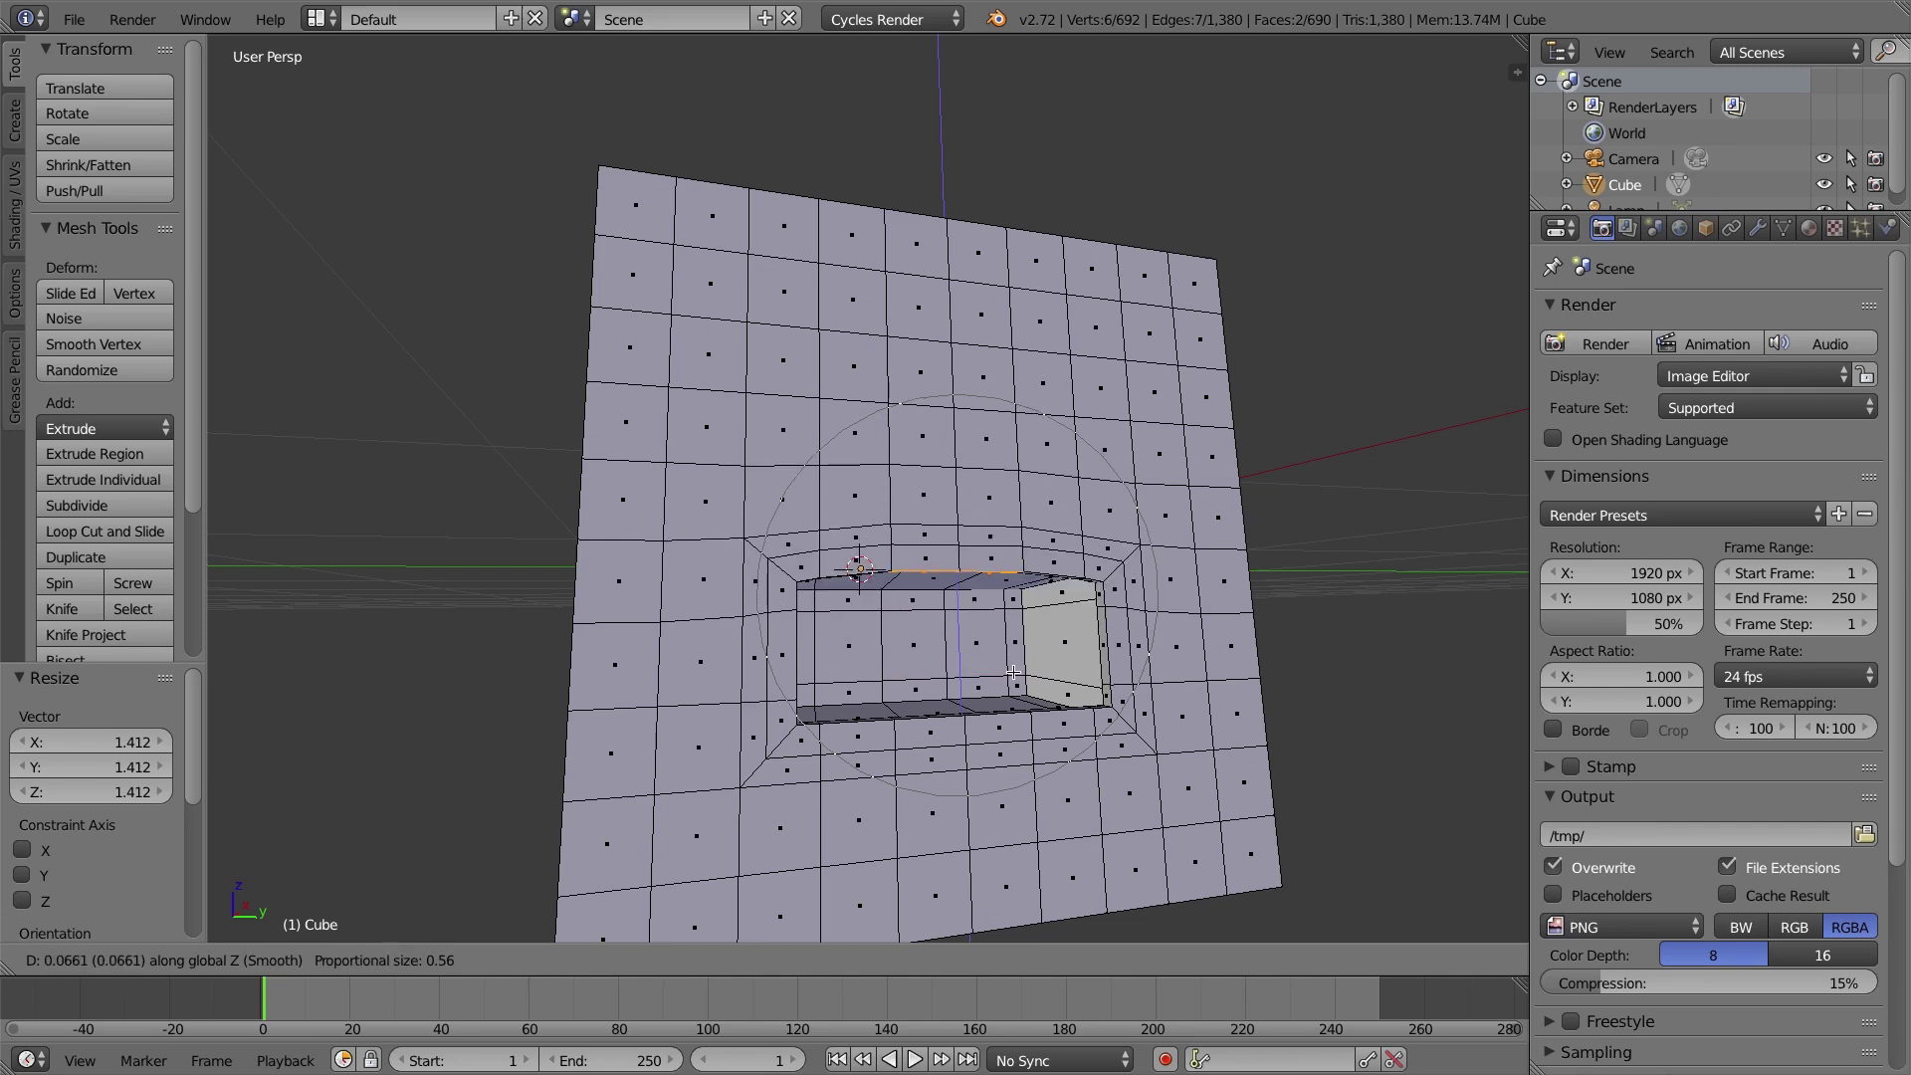
{"action": "key", "text": "Escape"}
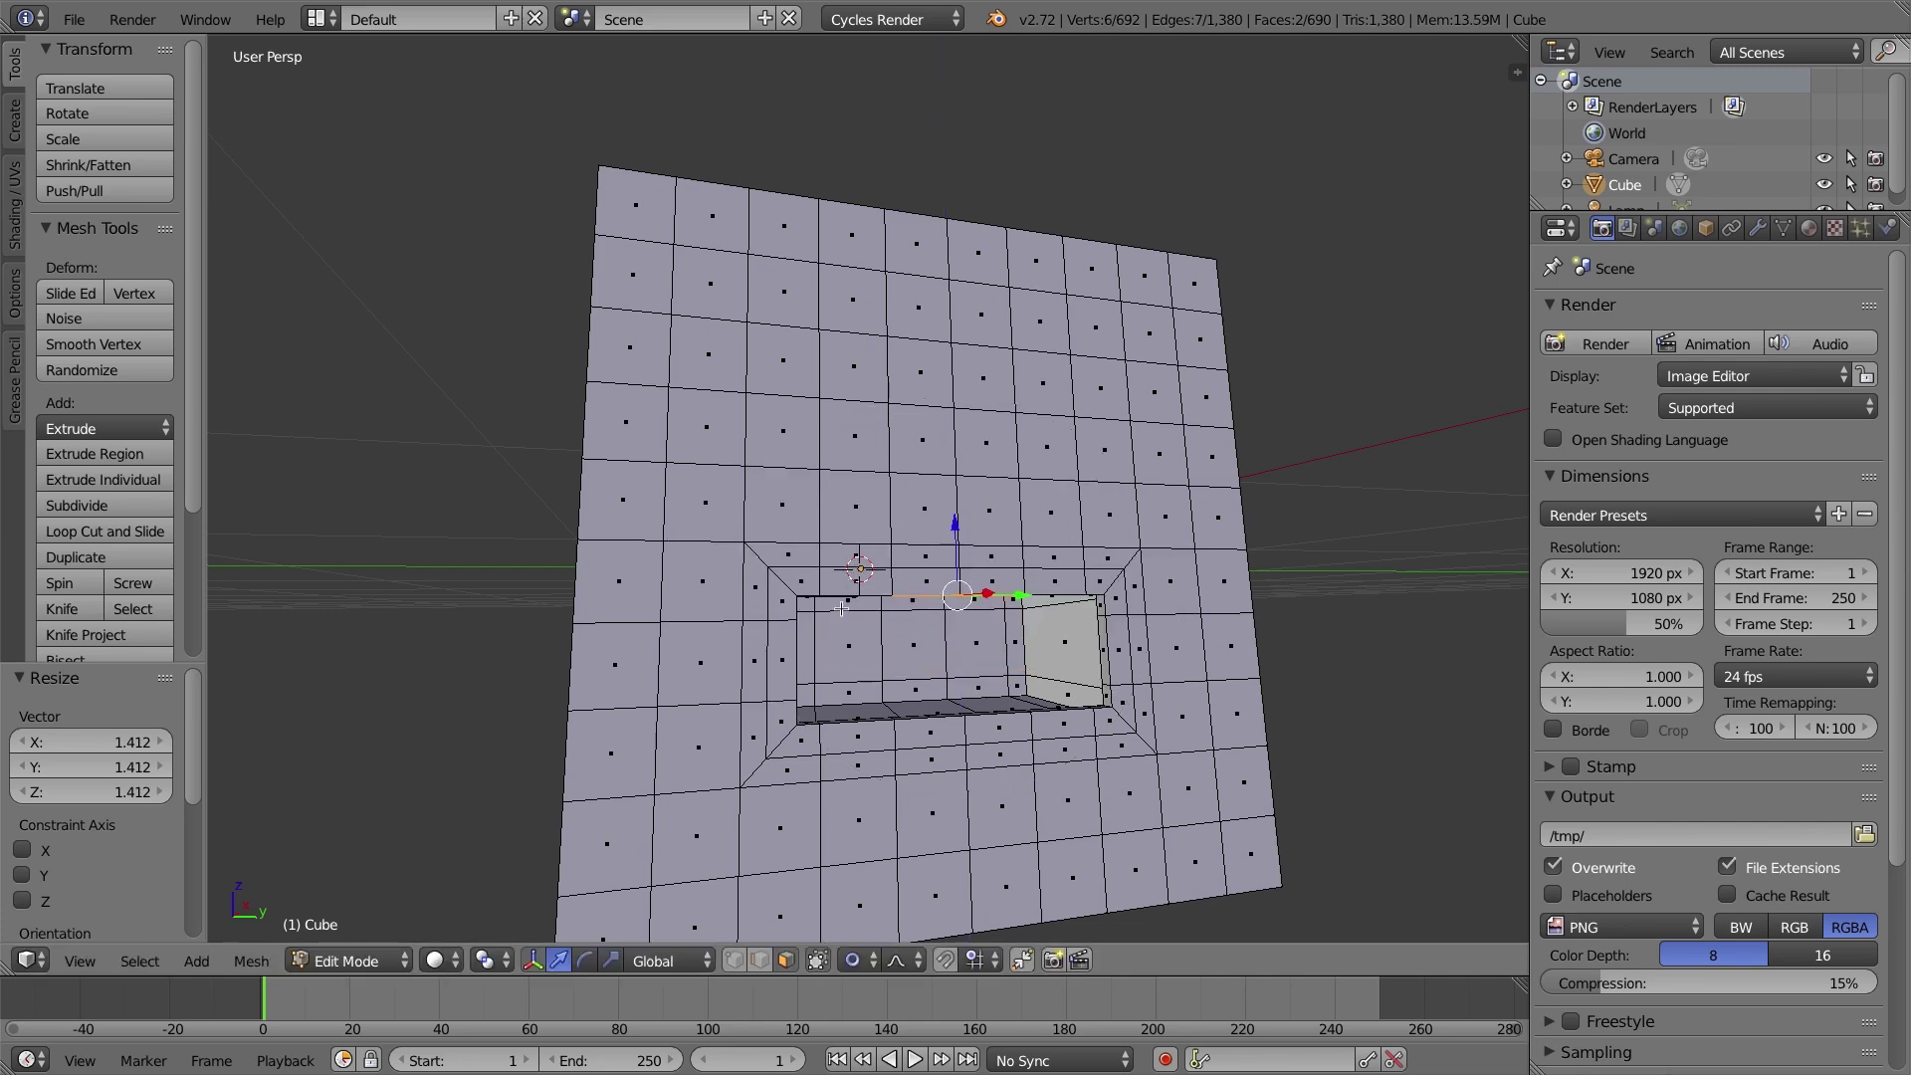
{"action": "middle_click_drag", "start_coordinate": [843, 609], "coordinate": [821, 669]}
{"action": "left_click", "coordinate": [757, 962]}
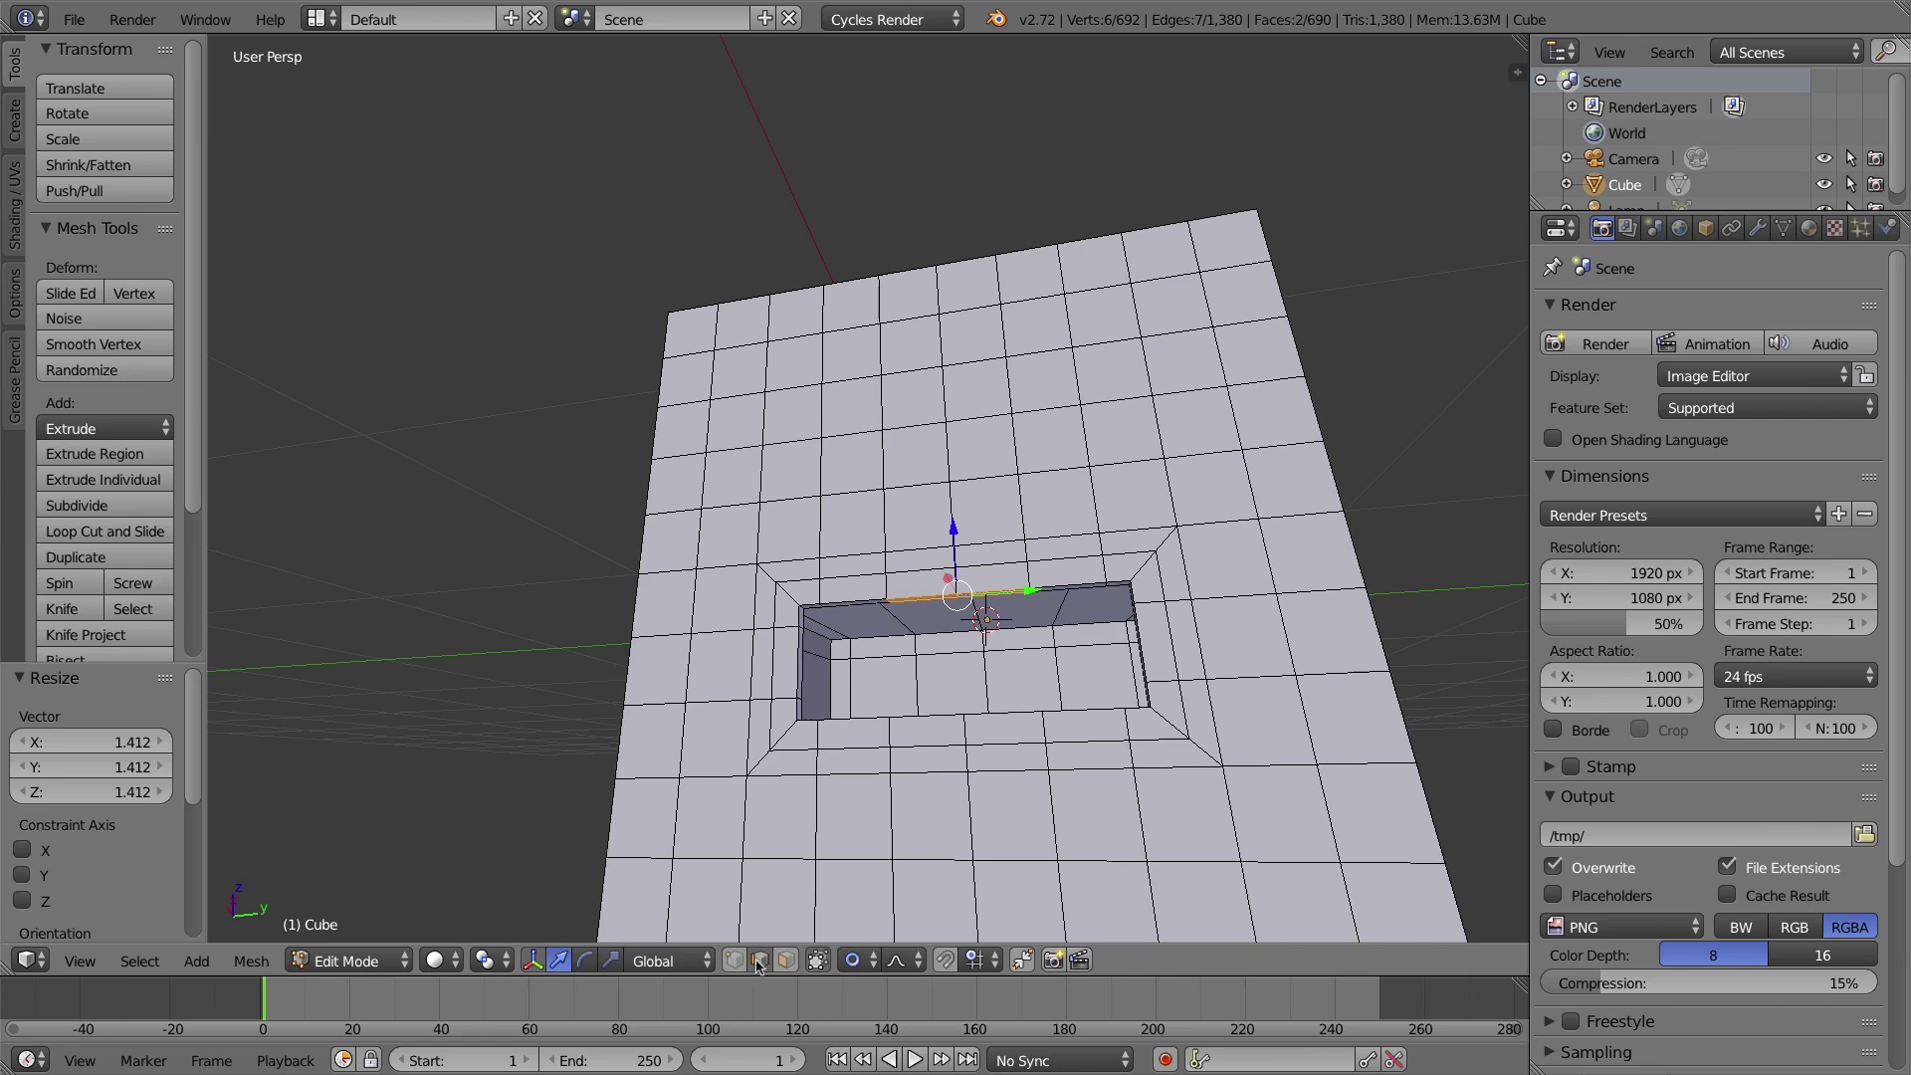
Select the mouth's left-corner edge, pull it with proportional falloff, then undo the pull.
{"action": "right_click", "coordinate": [807, 615]}
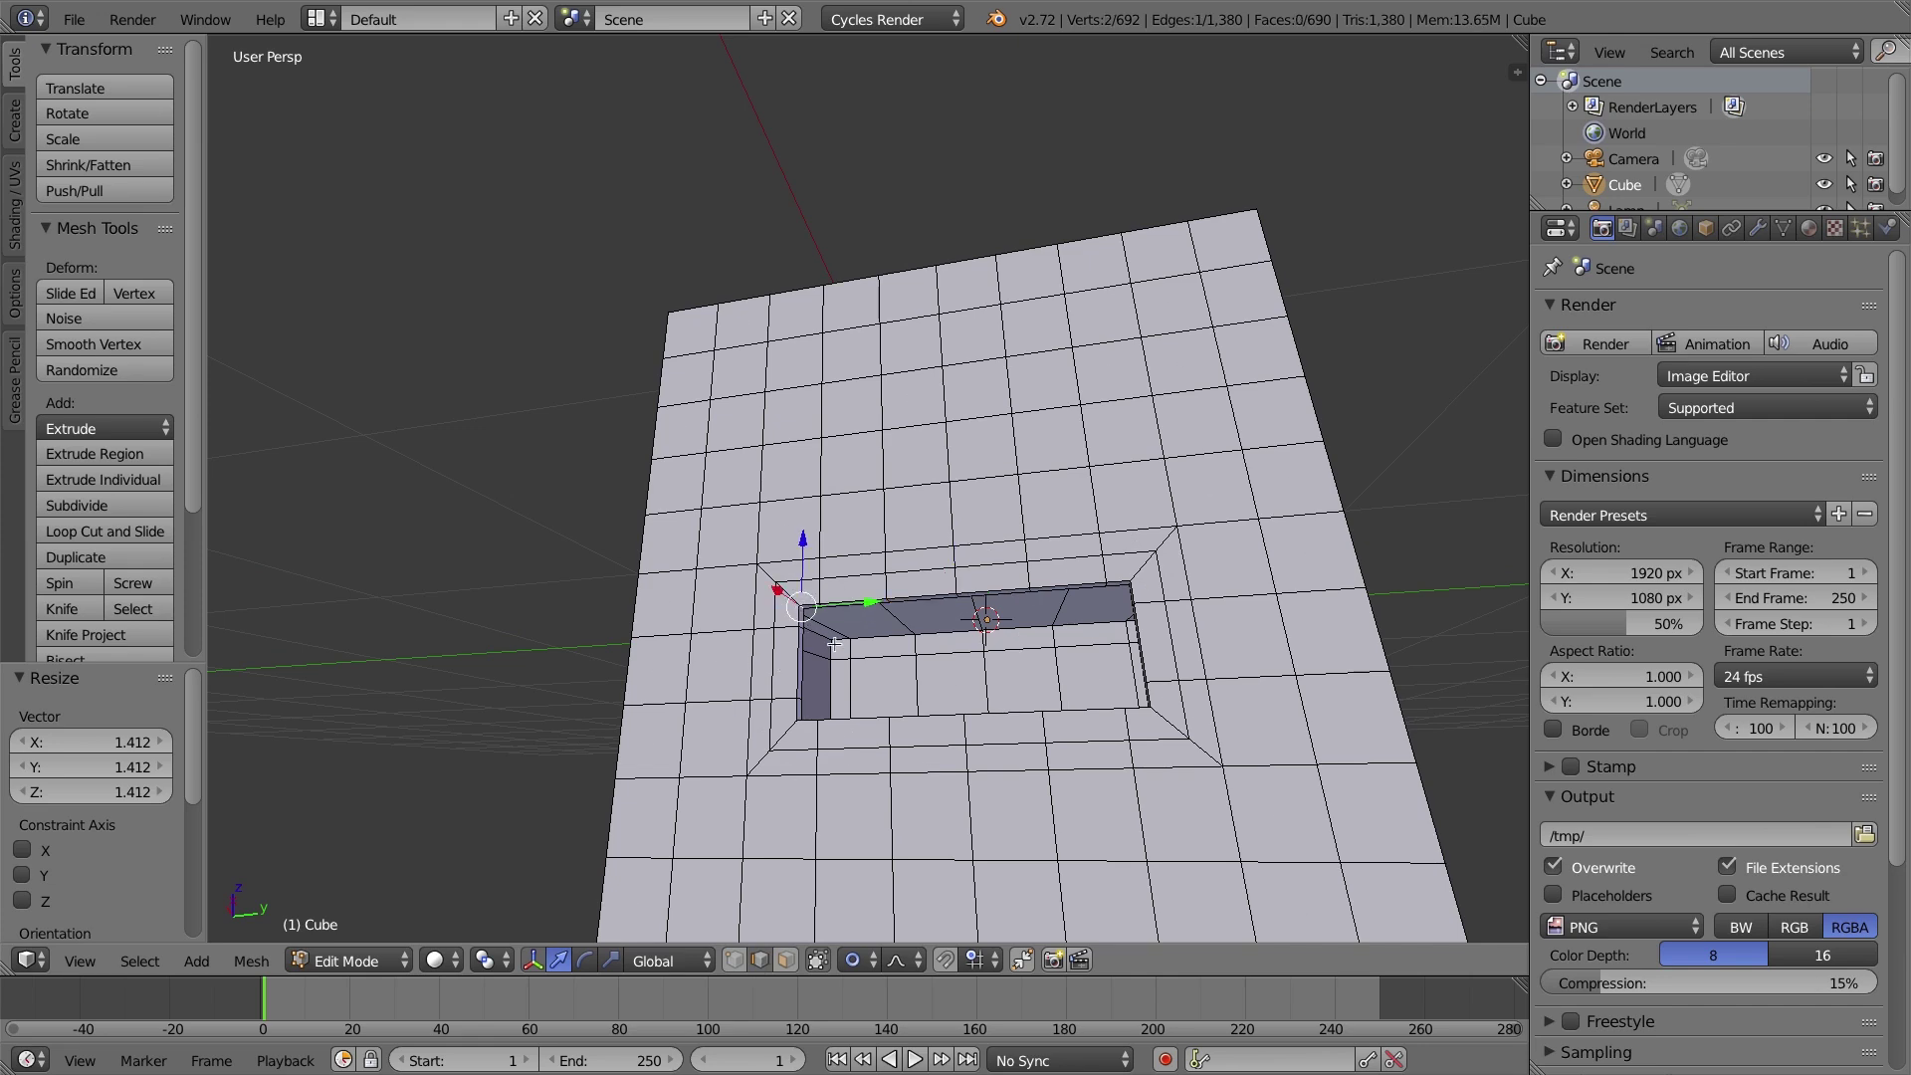
{"action": "middle_click_drag", "start_coordinate": [821, 639], "coordinate": [830, 658]}
{"action": "key", "text": "g"}
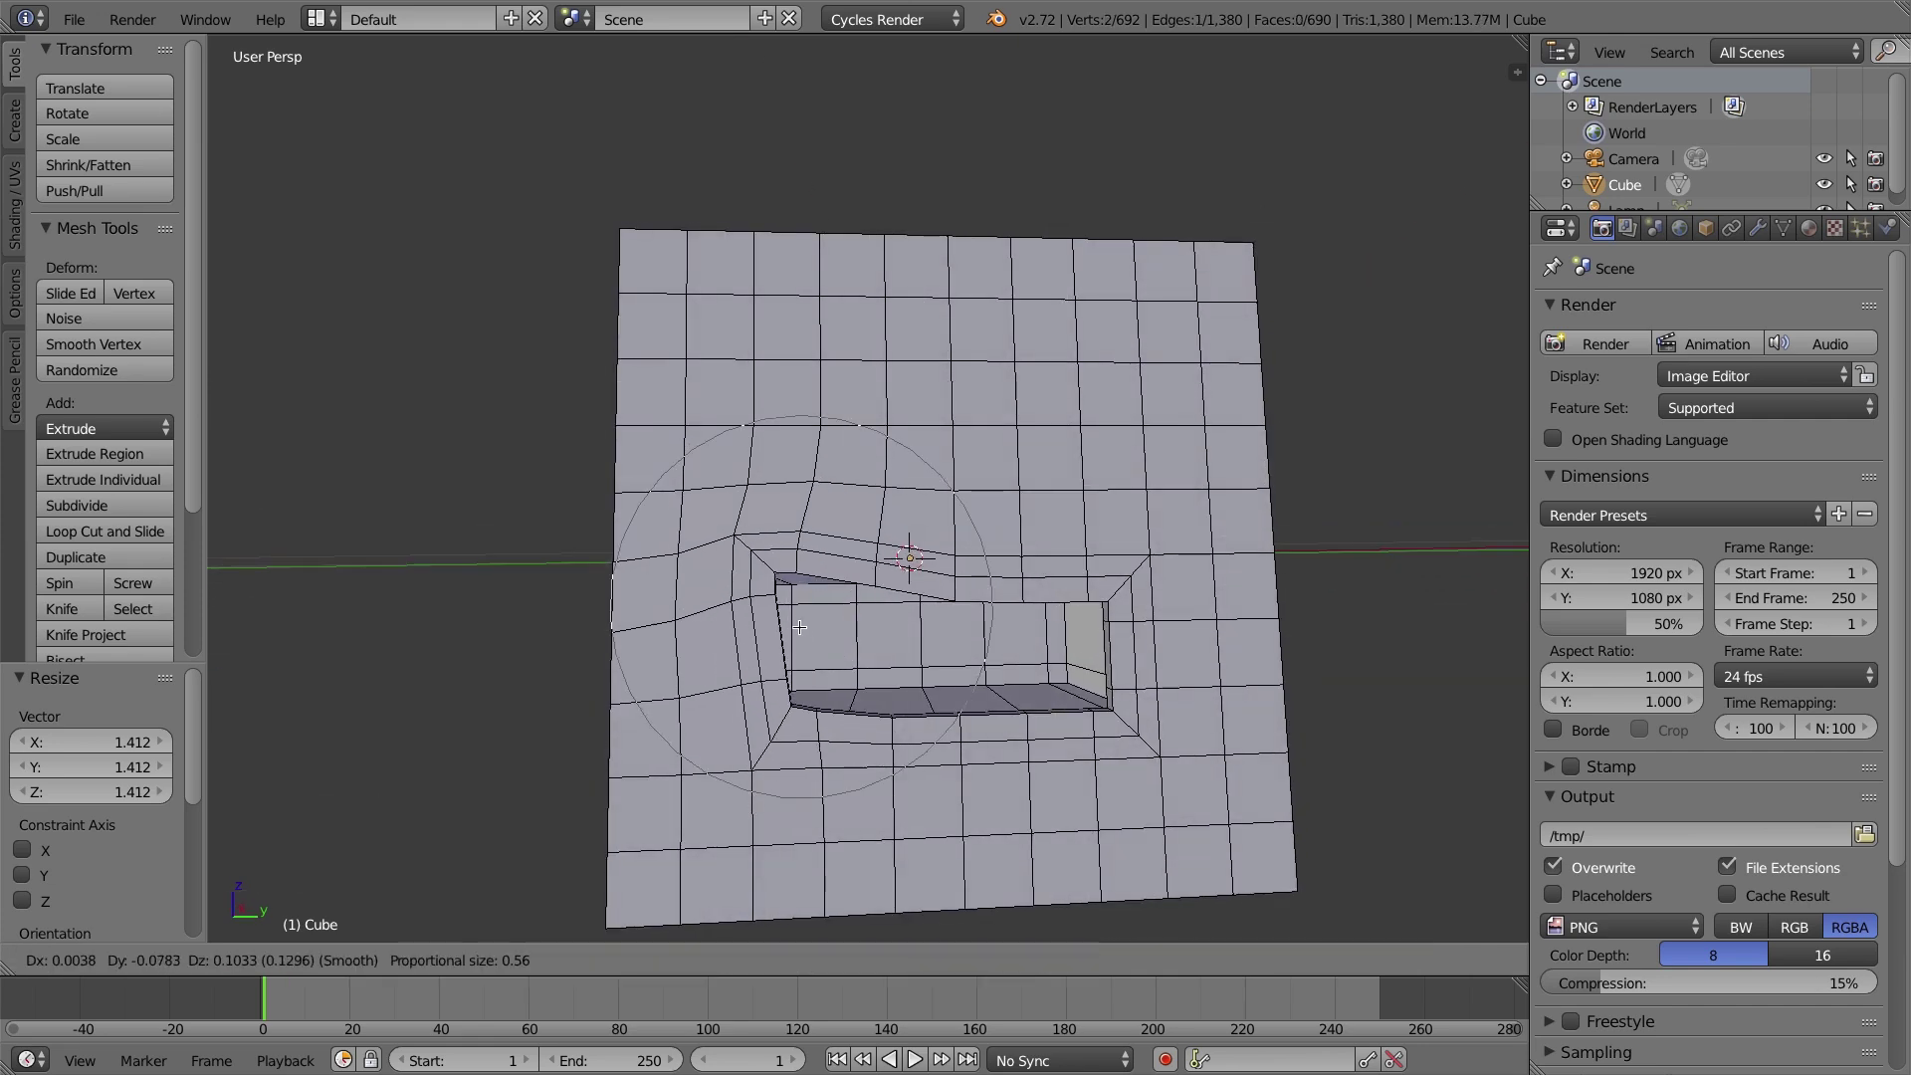
{"action": "left_click", "coordinate": [946, 807]}
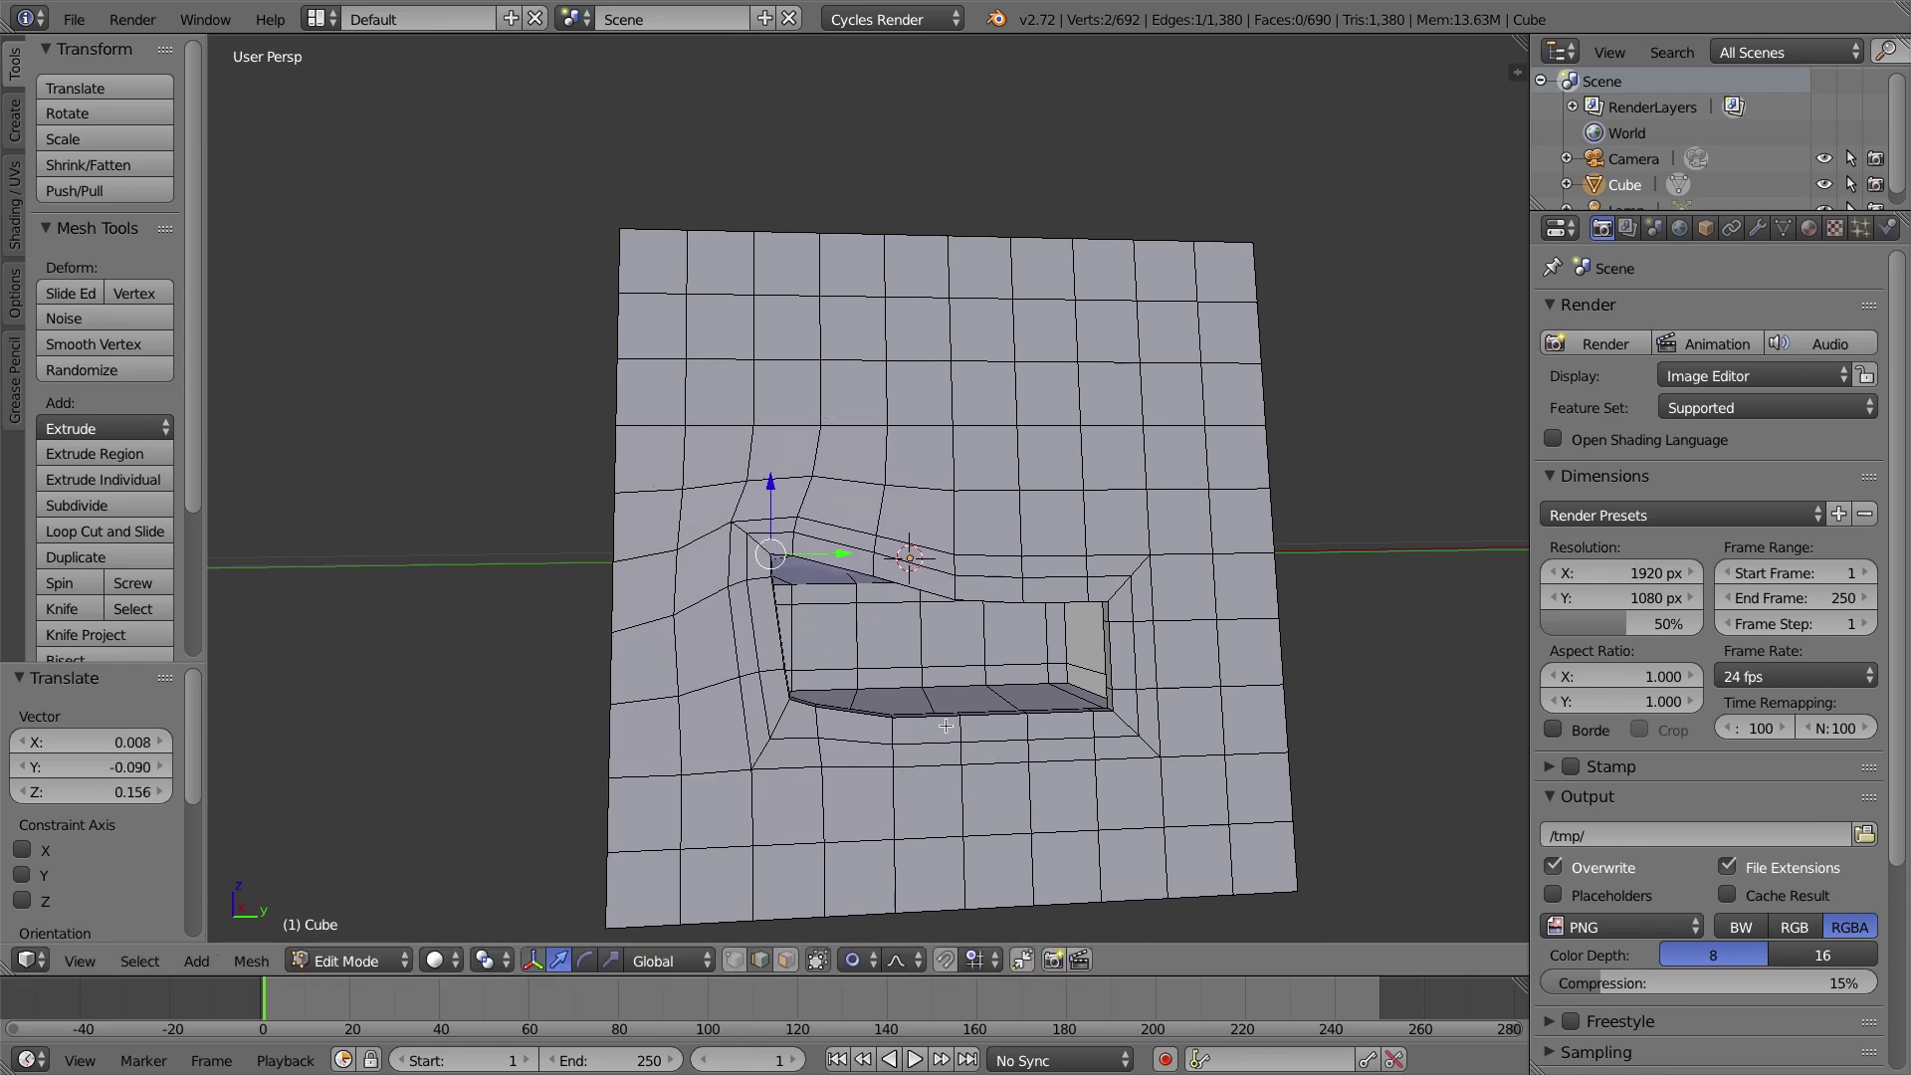
{"action": "key", "text": "ctrl+z"}
Switch proportional editing back to Enable and trial another corner pull, cancelling it.
{"action": "left_click", "coordinate": [863, 960]}
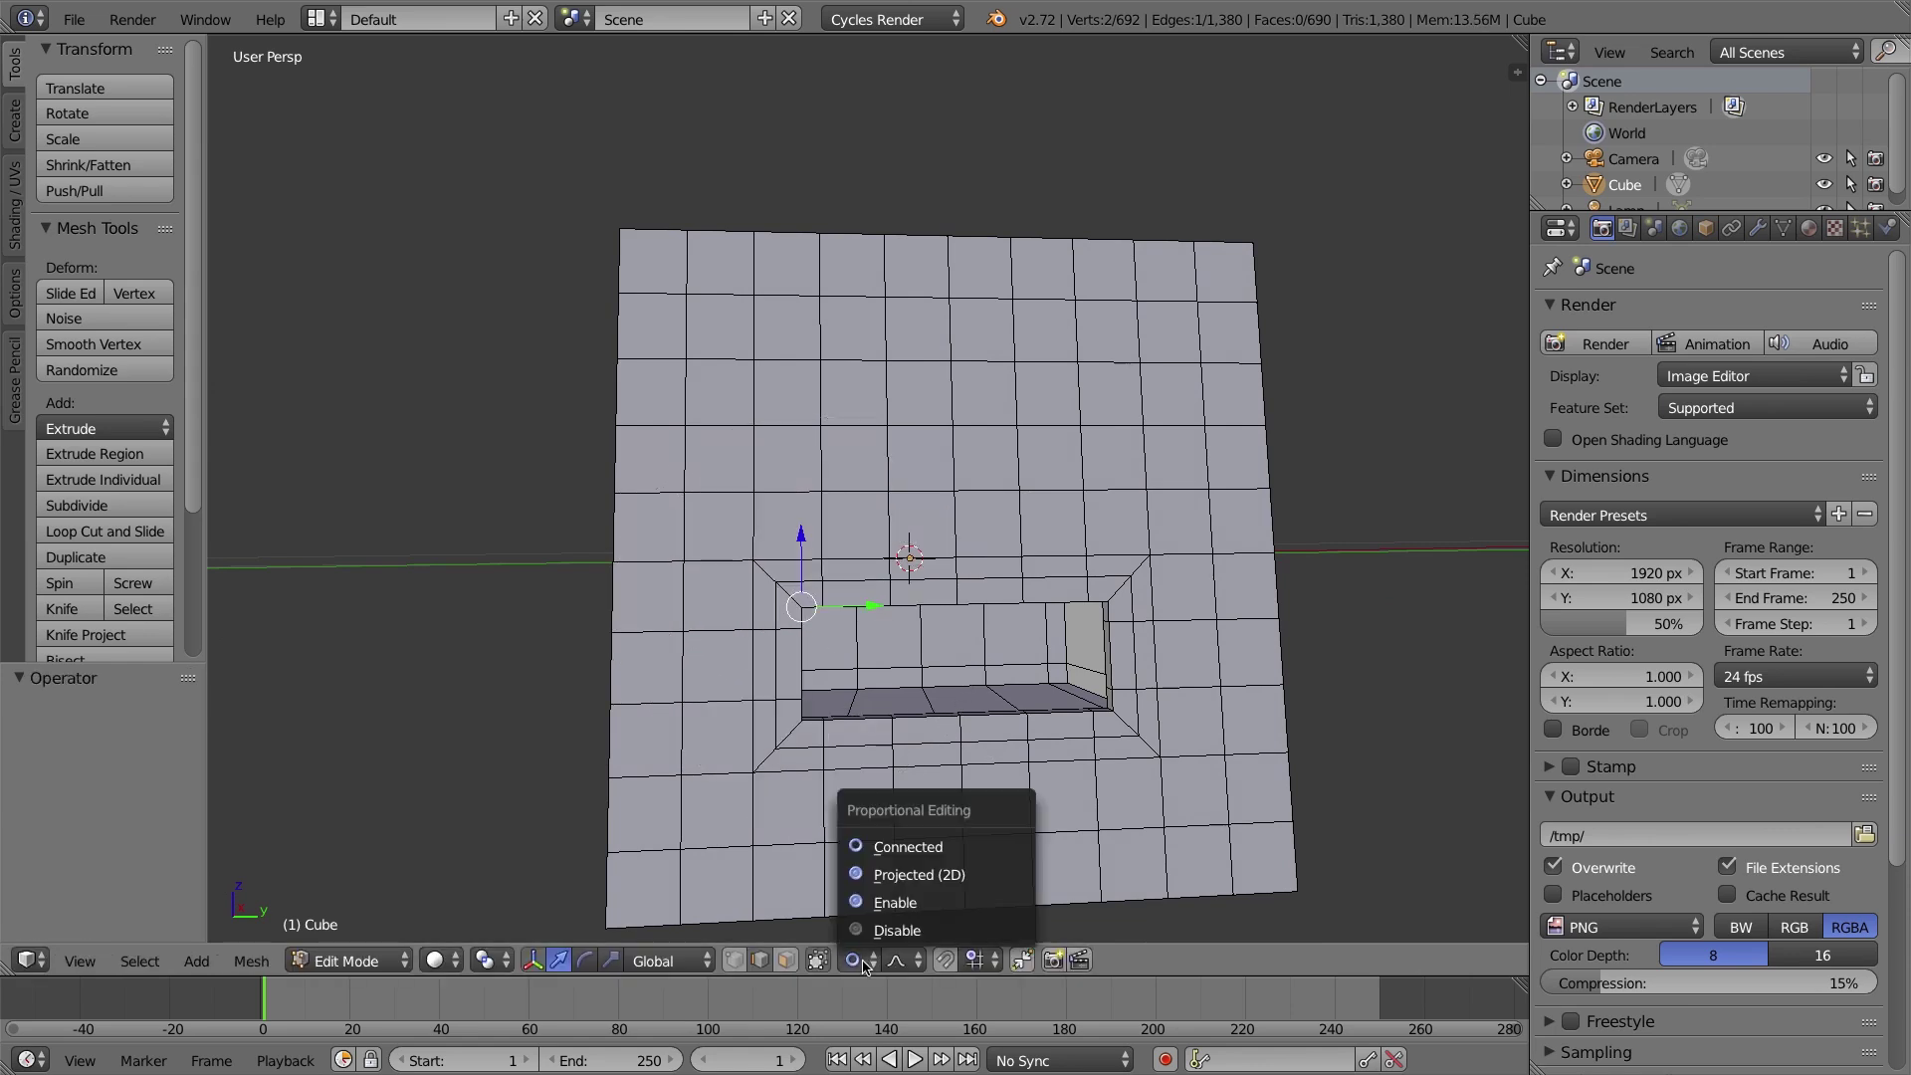
{"action": "left_click", "coordinate": [909, 902]}
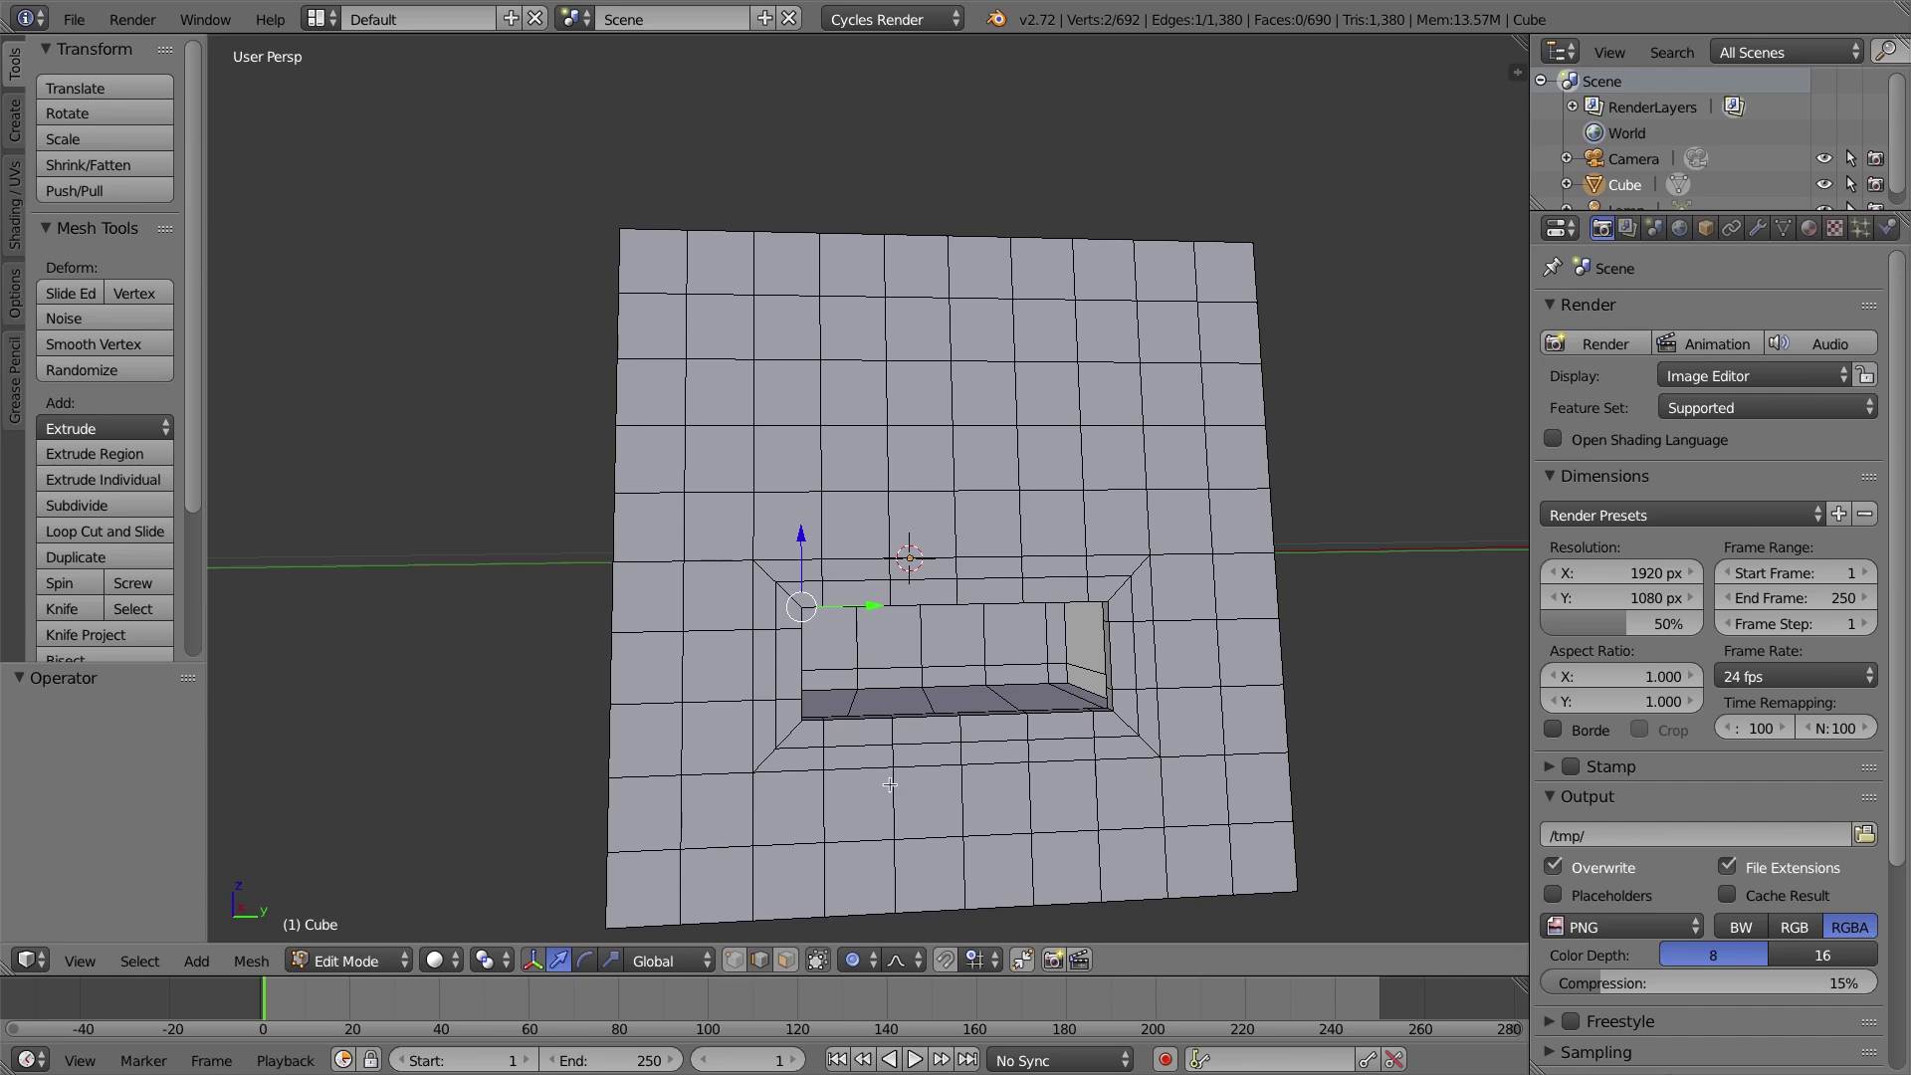
{"action": "key", "text": "g"}
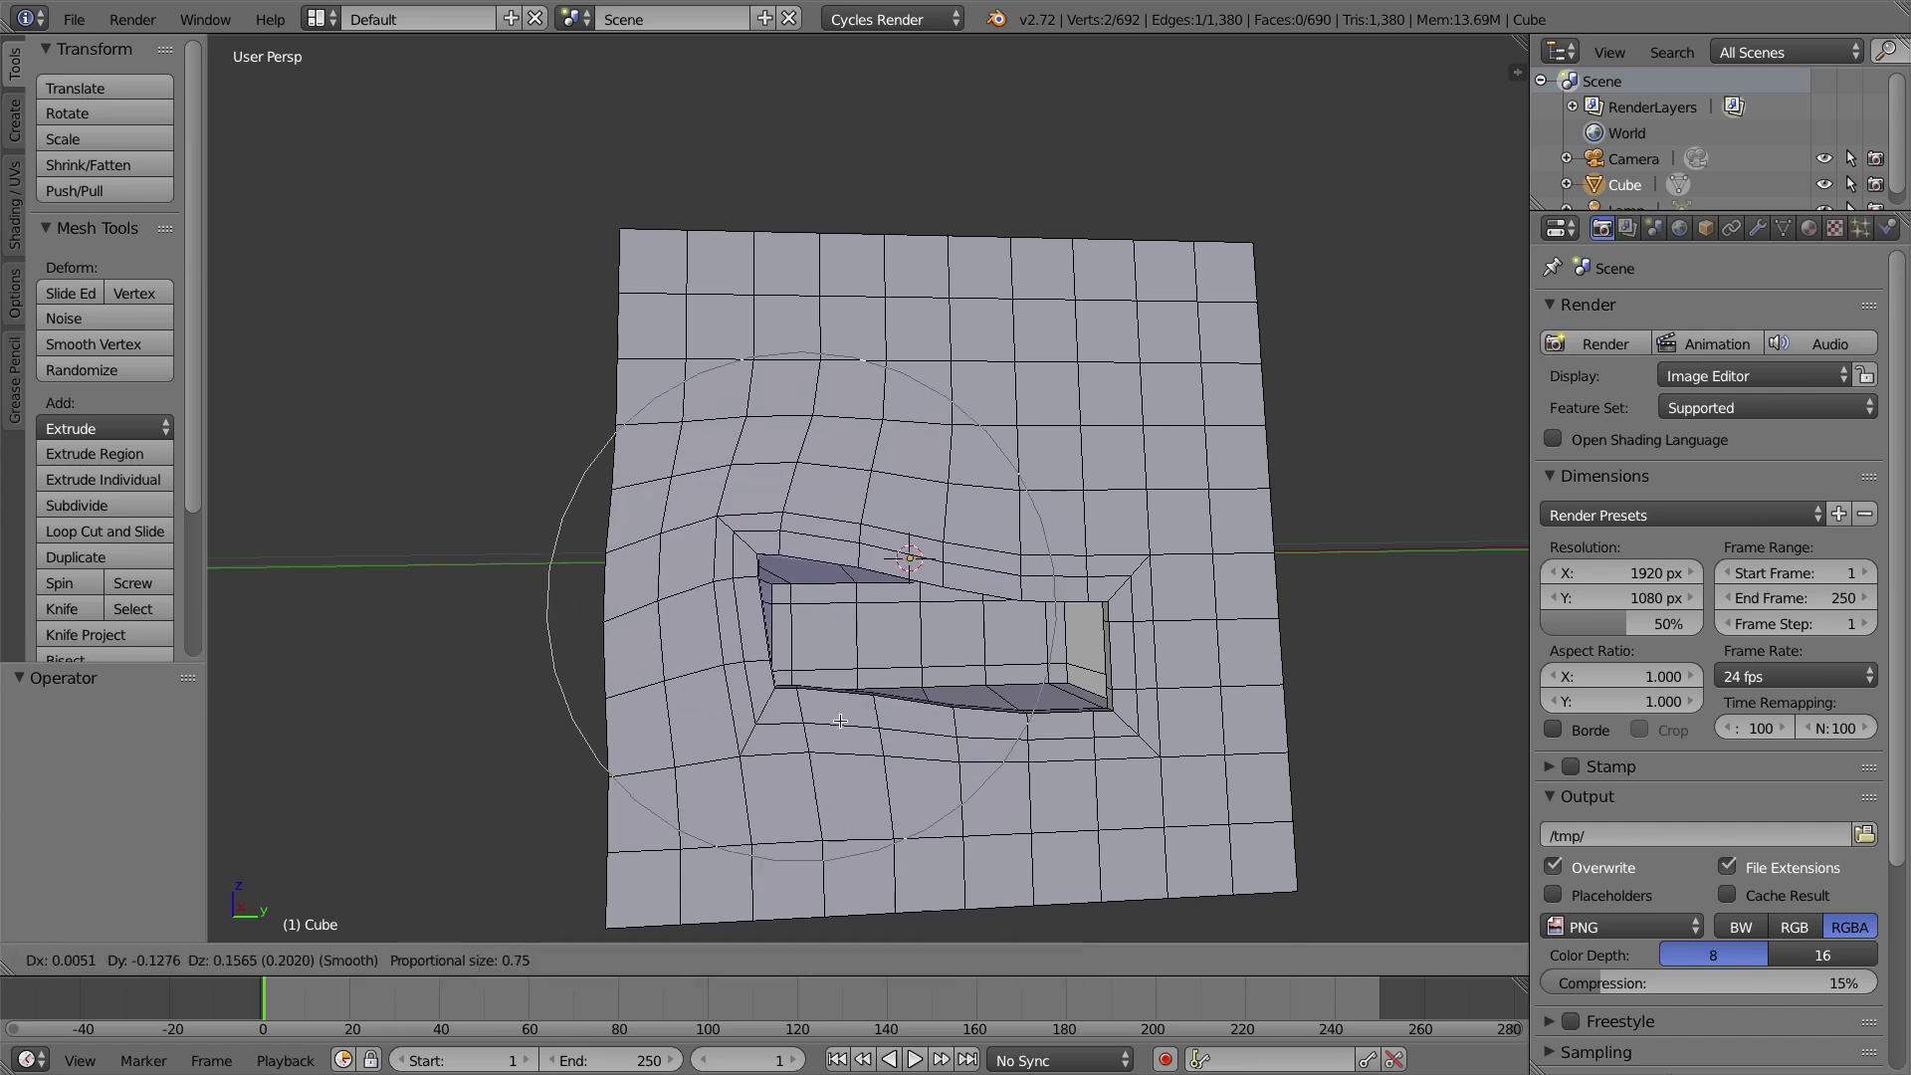
{"action": "scroll", "coordinate": [843, 715], "scroll_direction": "down", "scroll_amount": 1}
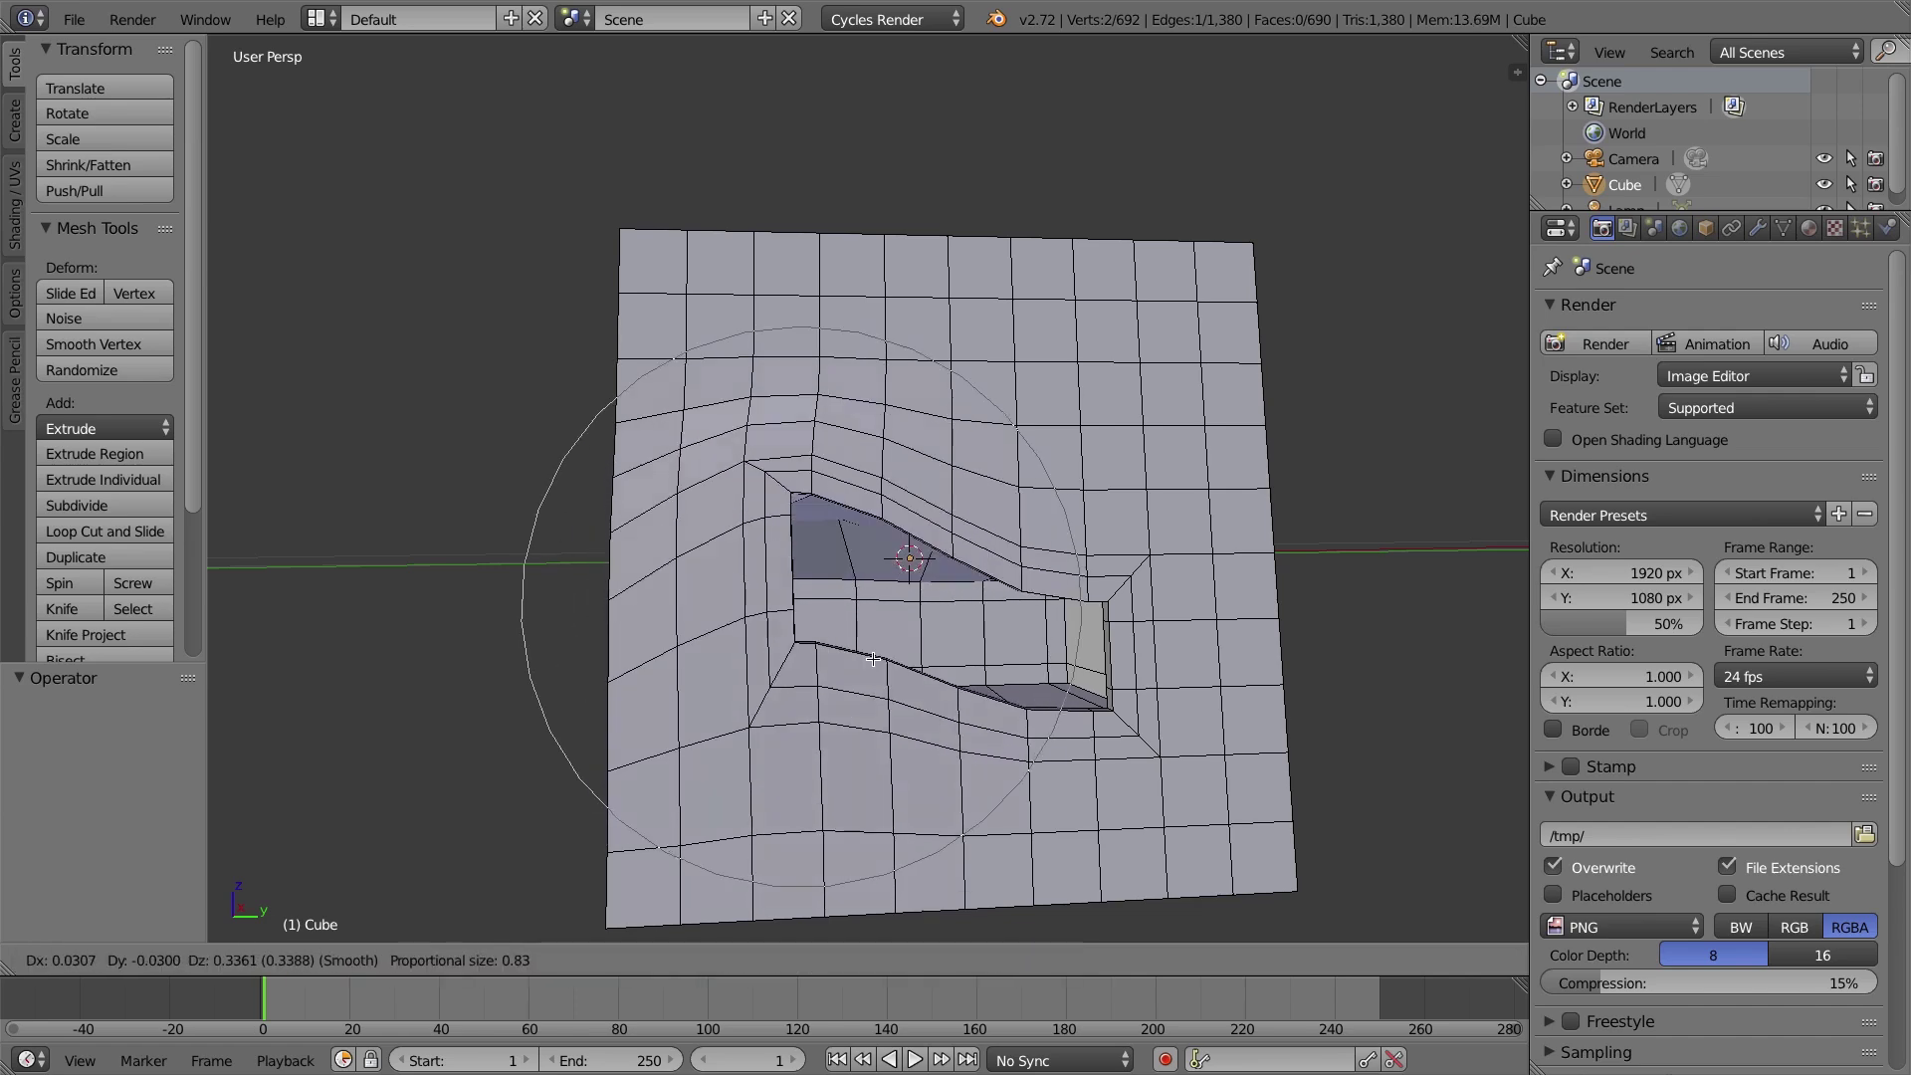
{"action": "right_click", "coordinate": [872, 660]}
{"action": "left_click", "coordinate": [863, 960]}
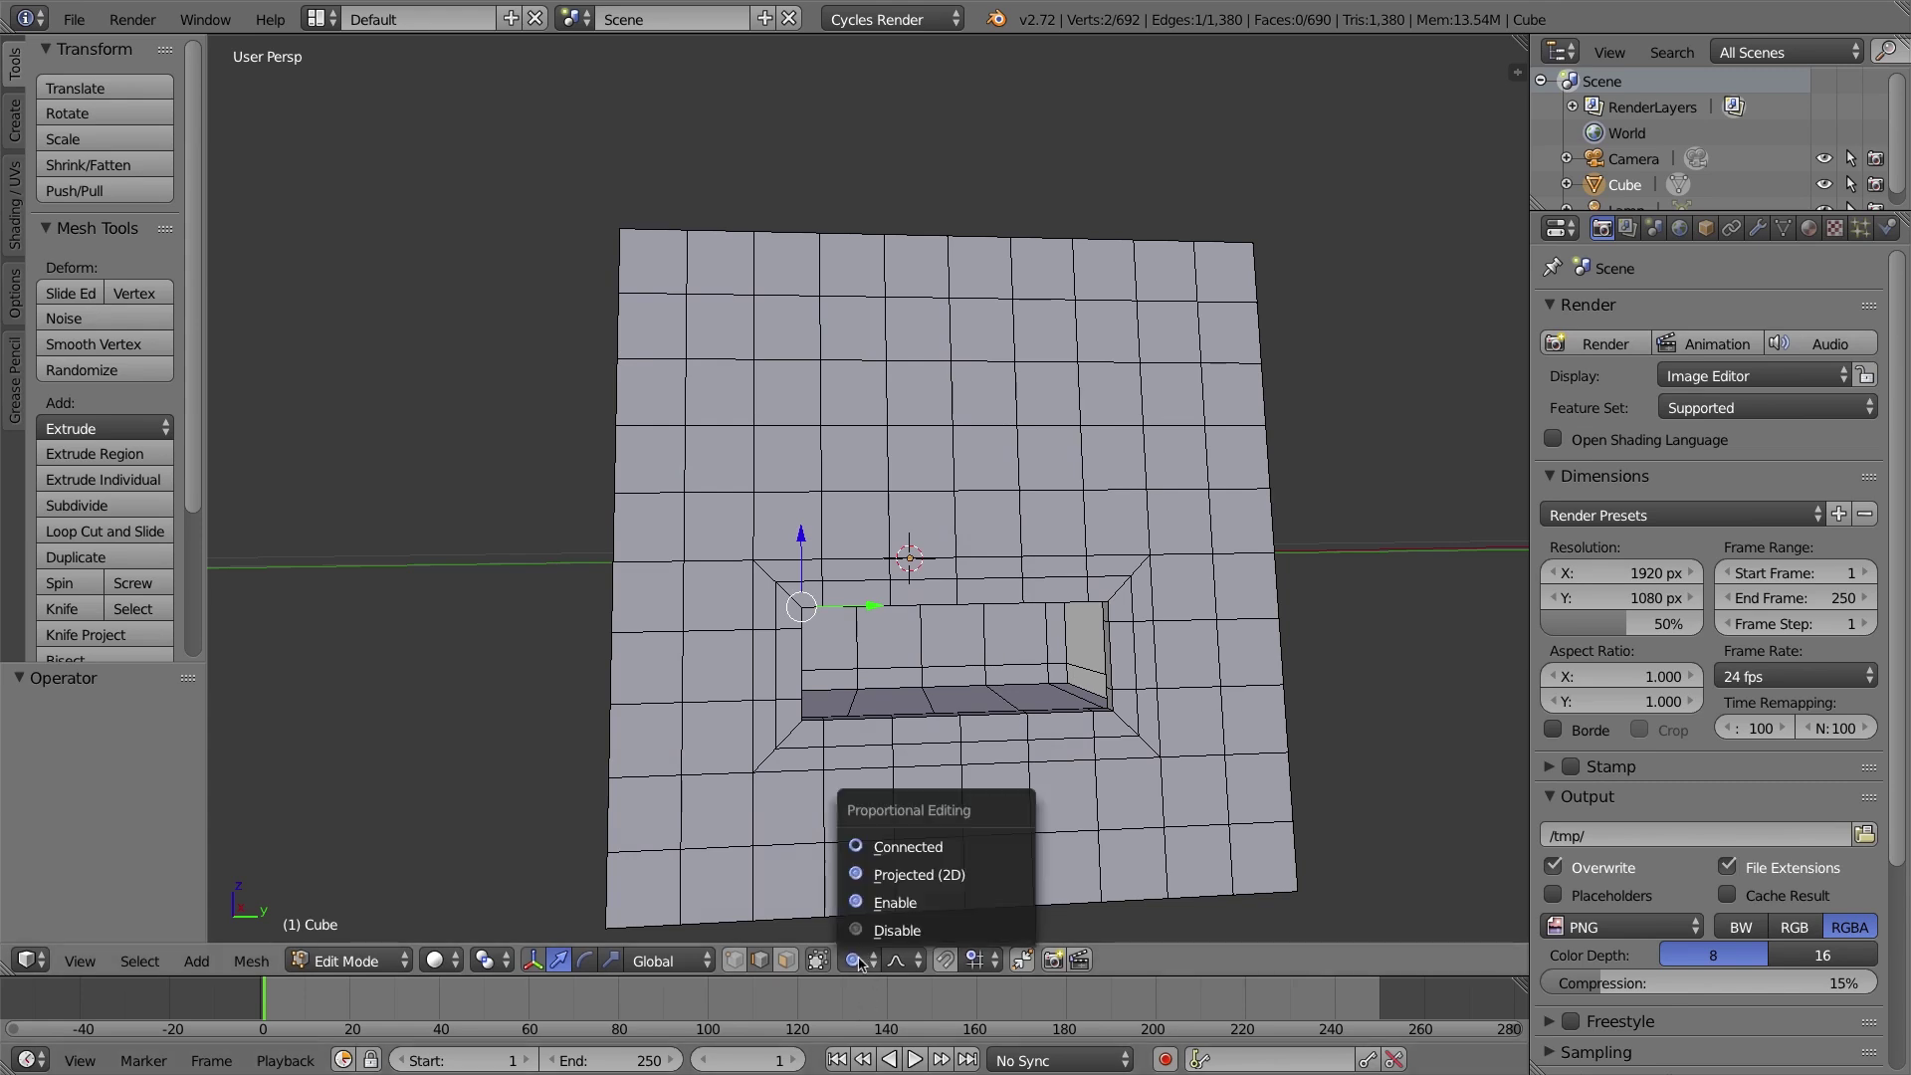
{"action": "left_click", "coordinate": [916, 904]}
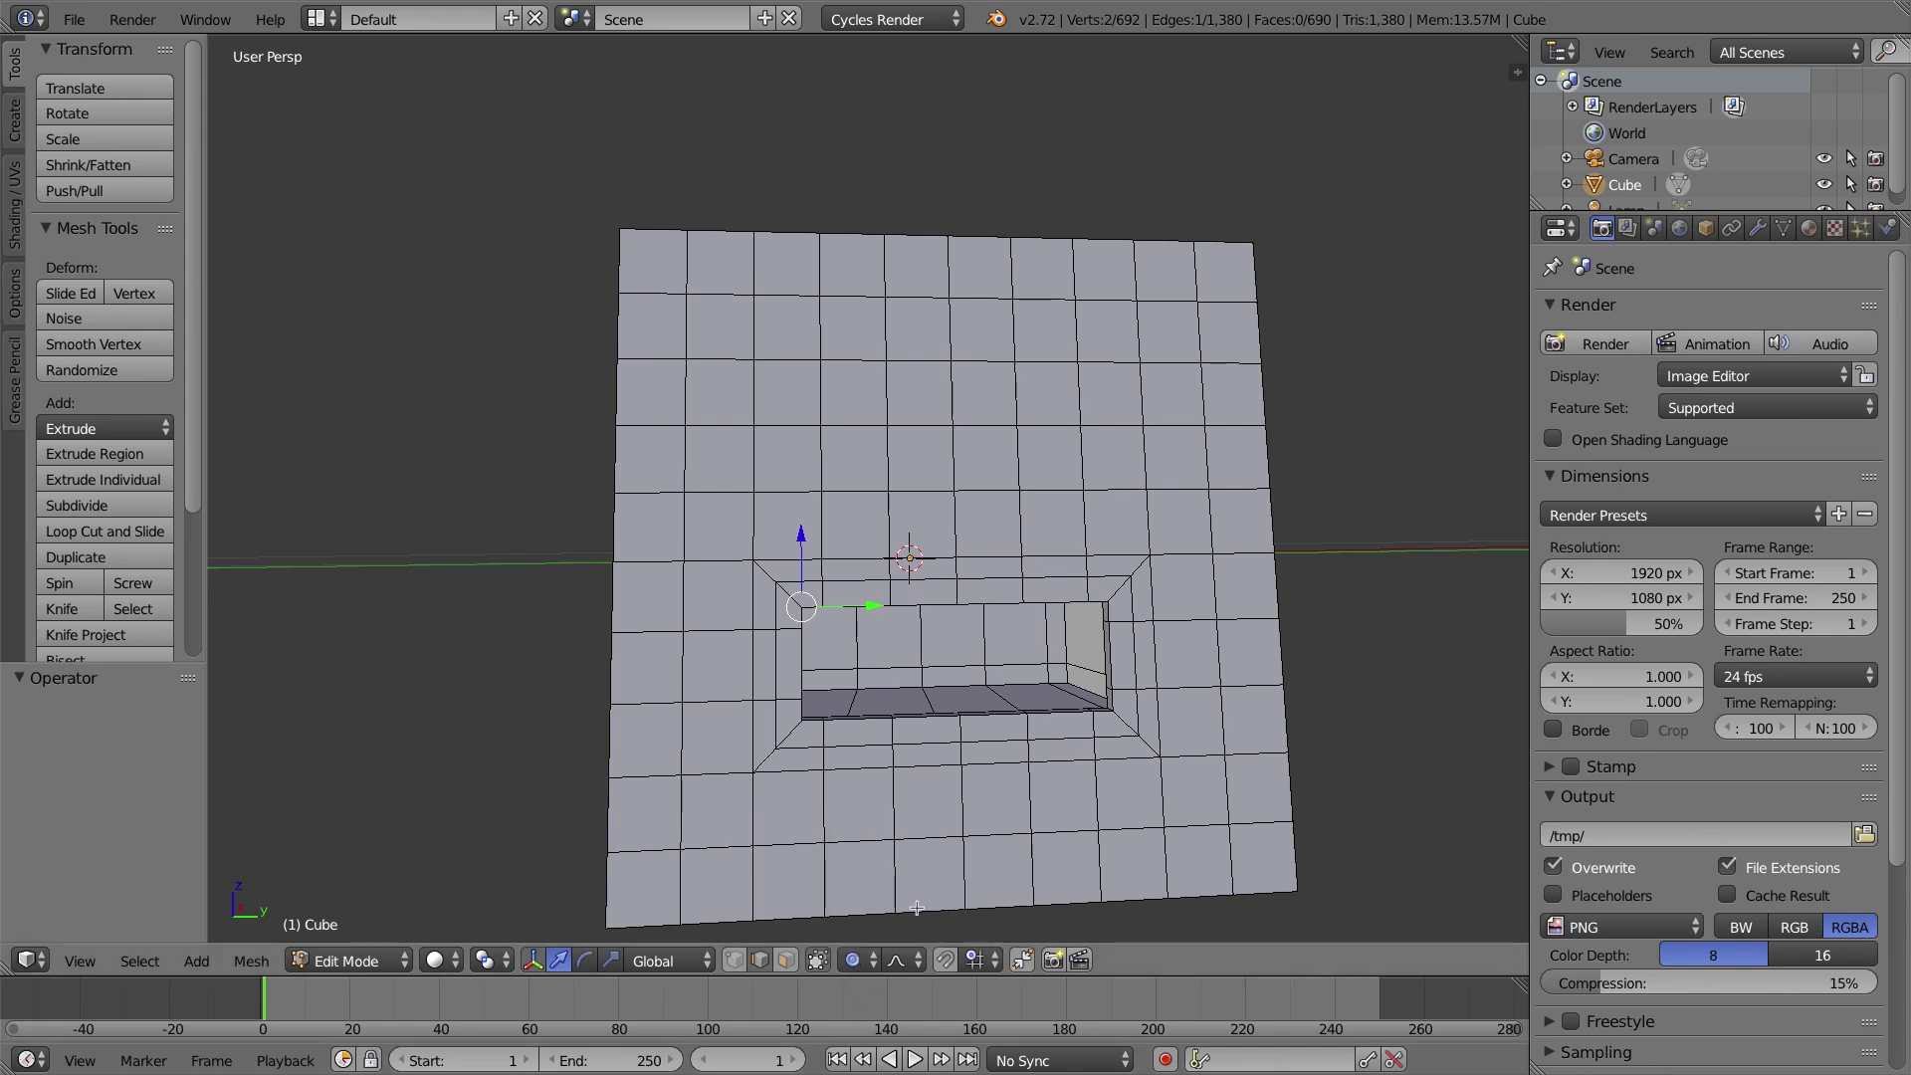